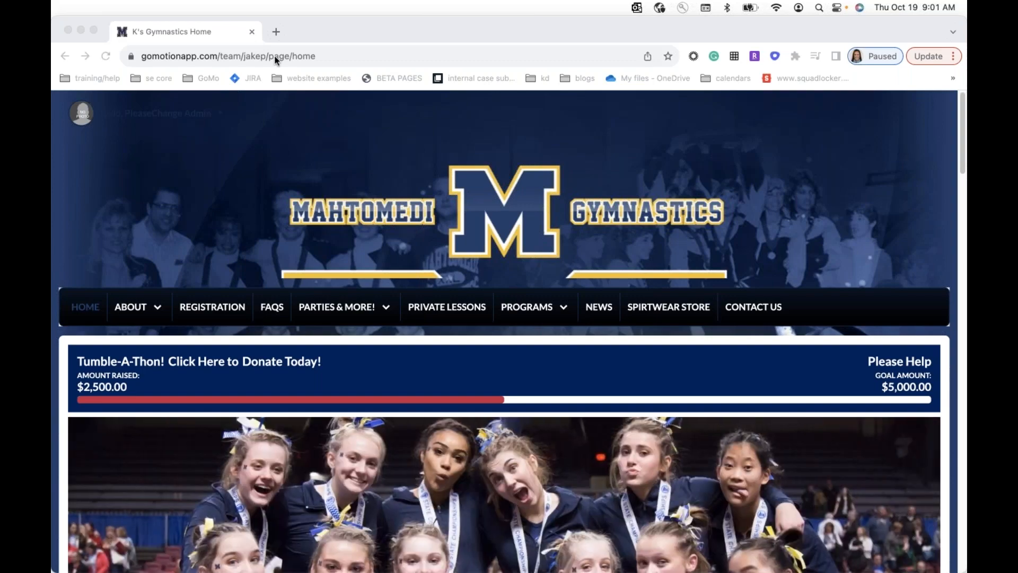
Open the management console from the admin account on the gymnastics website.
{"action": "left_click", "coordinate": [173, 204]}
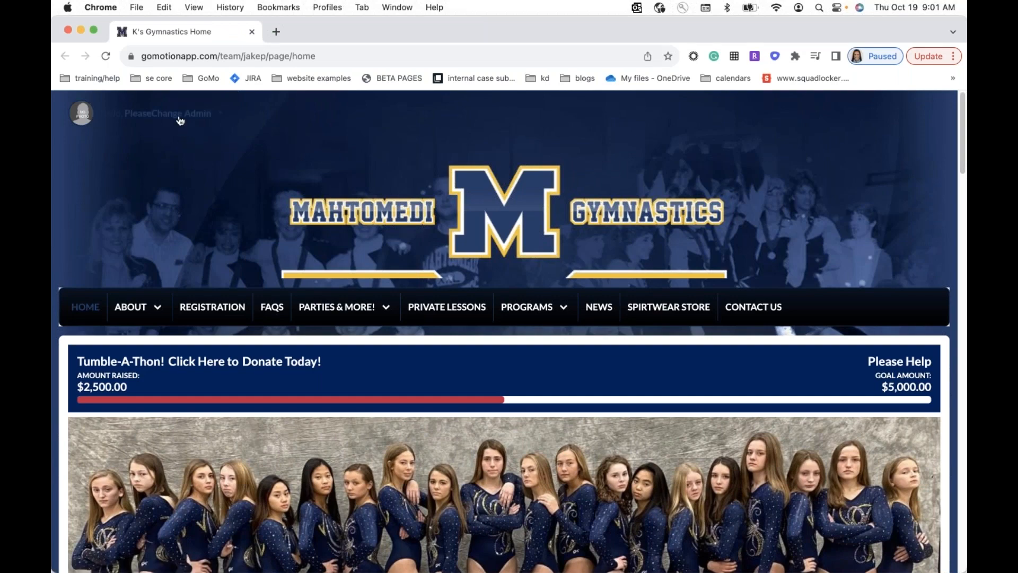
{"action": "left_click", "coordinate": [181, 121]}
{"action": "left_click", "coordinate": [179, 166]}
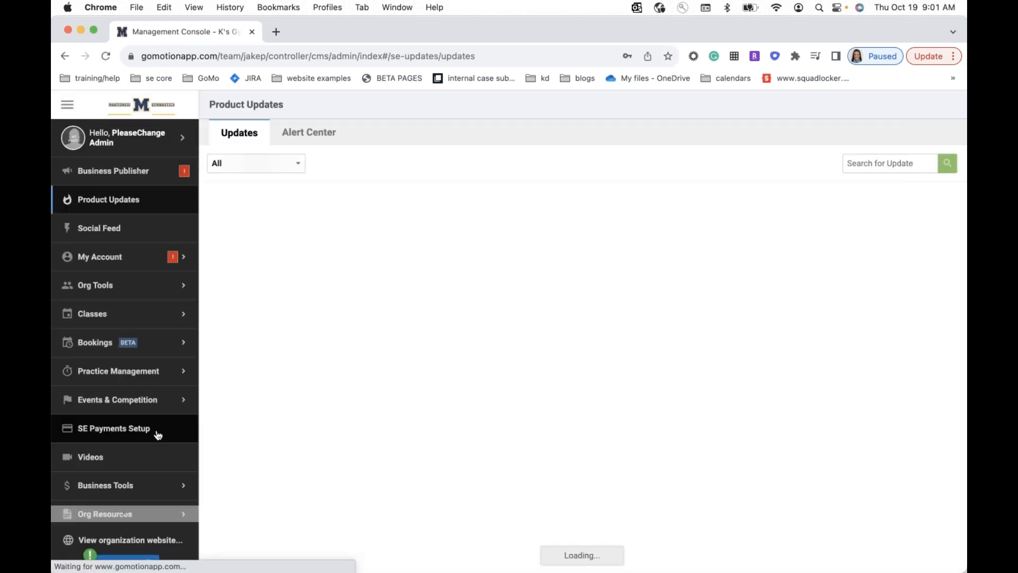
Open the Billing Setup of the organization's Billing Manager.
{"action": "scroll", "coordinate": [155, 460], "scroll_direction": "down", "scroll_amount": 3}
{"action": "mouse_move", "coordinate": [169, 366]}
{"action": "left_click", "coordinate": [236, 441]}
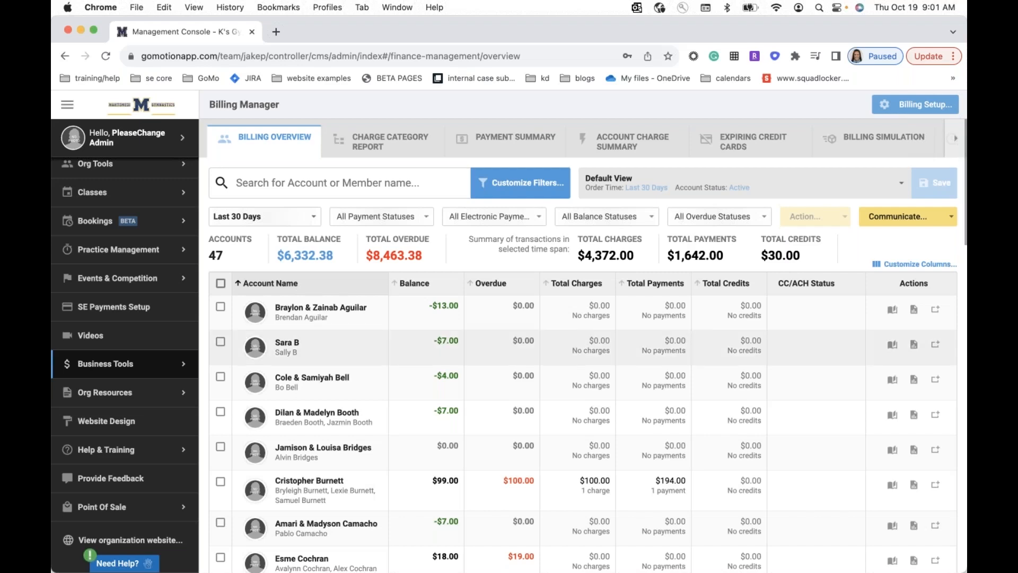
{"action": "left_click", "coordinate": [926, 110]}
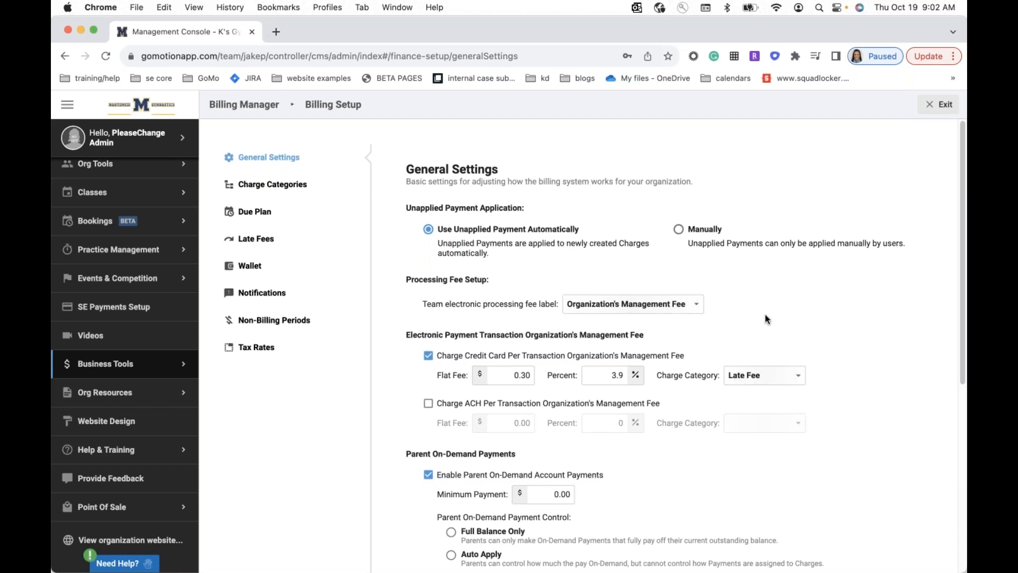
Review the unapplied payment application and processing fee options in General Settings.
{"action": "scroll", "coordinate": [791, 343], "scroll_direction": "down", "scroll_amount": 2}
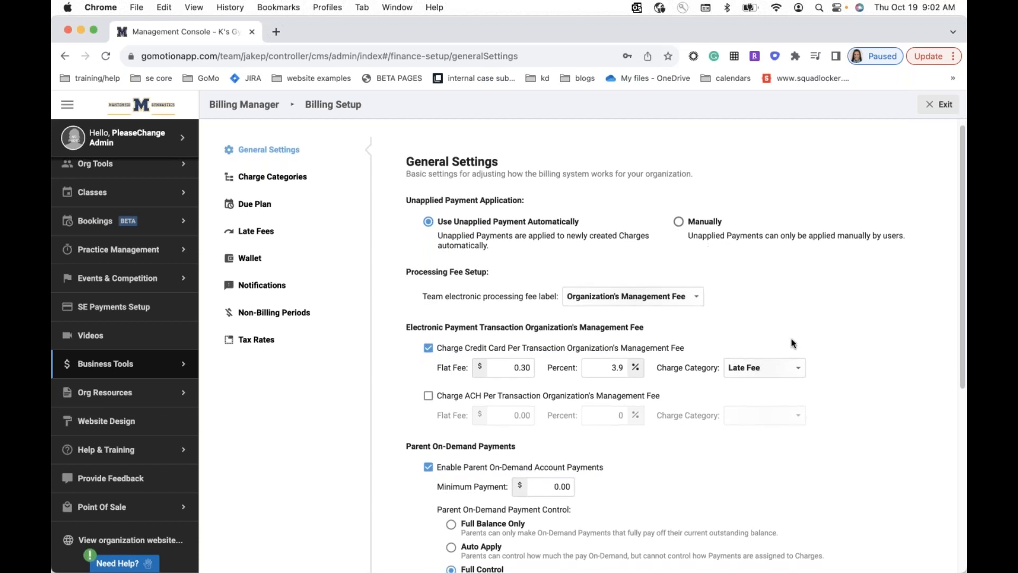
{"action": "left_click_drag", "start_coordinate": [491, 237], "coordinate": [437, 204]}
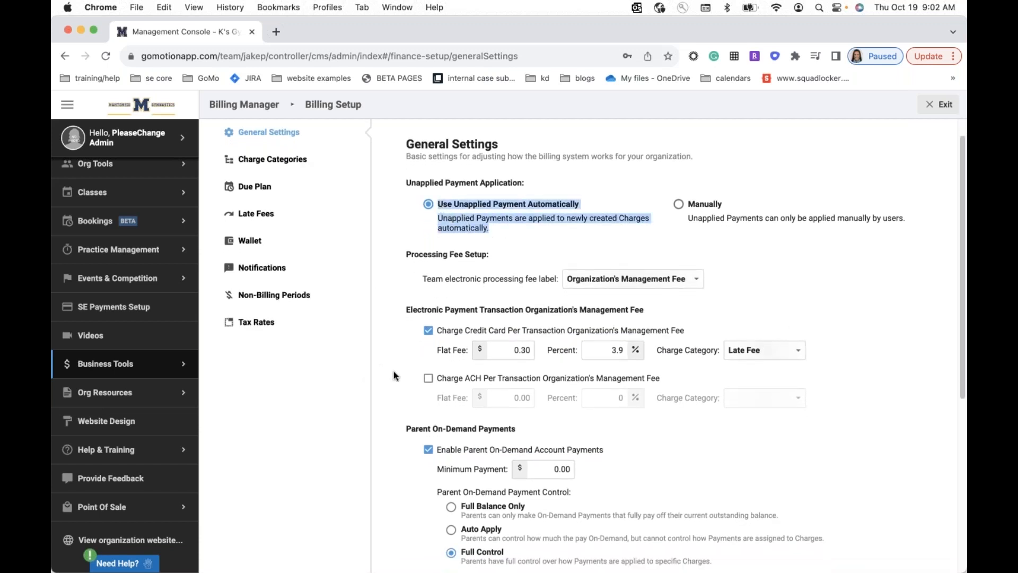
{"action": "scroll", "coordinate": [394, 374], "scroll_direction": "down", "scroll_amount": 2}
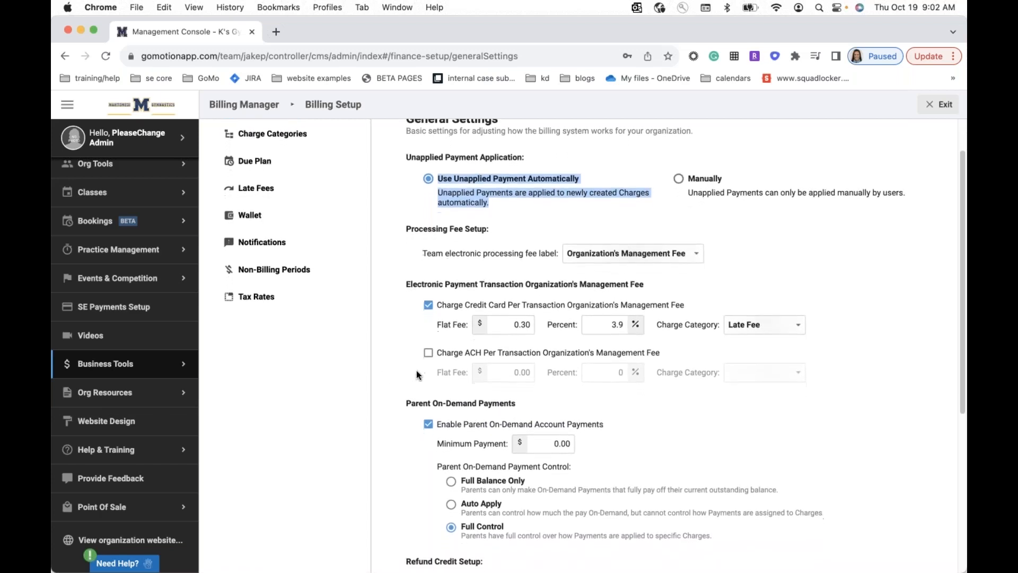
{"action": "scroll", "coordinate": [413, 370], "scroll_direction": "down", "scroll_amount": 2}
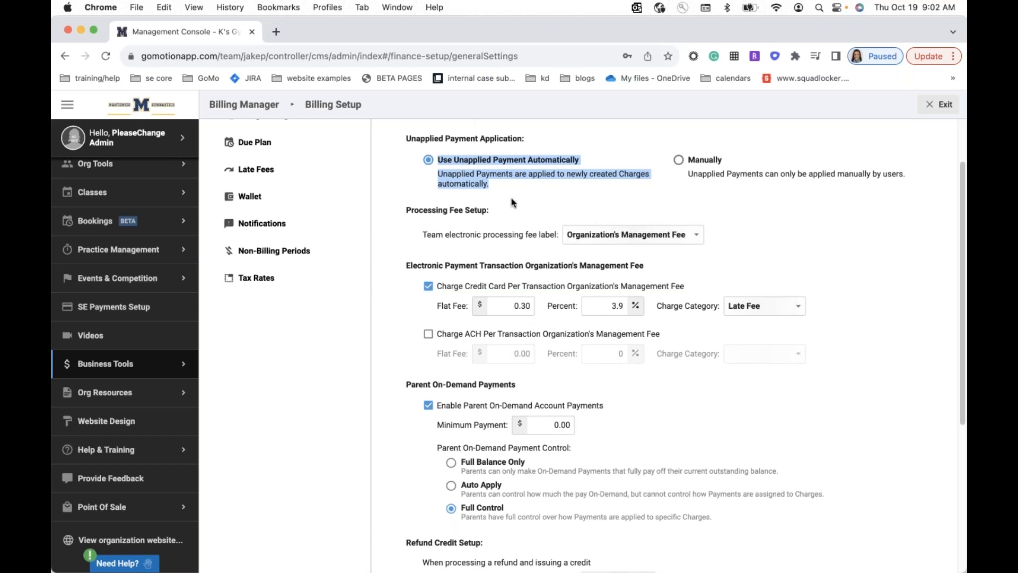
{"action": "scroll", "coordinate": [413, 376], "scroll_direction": "down", "scroll_amount": 1}
{"action": "scroll", "coordinate": [412, 376], "scroll_direction": "down", "scroll_amount": 3}
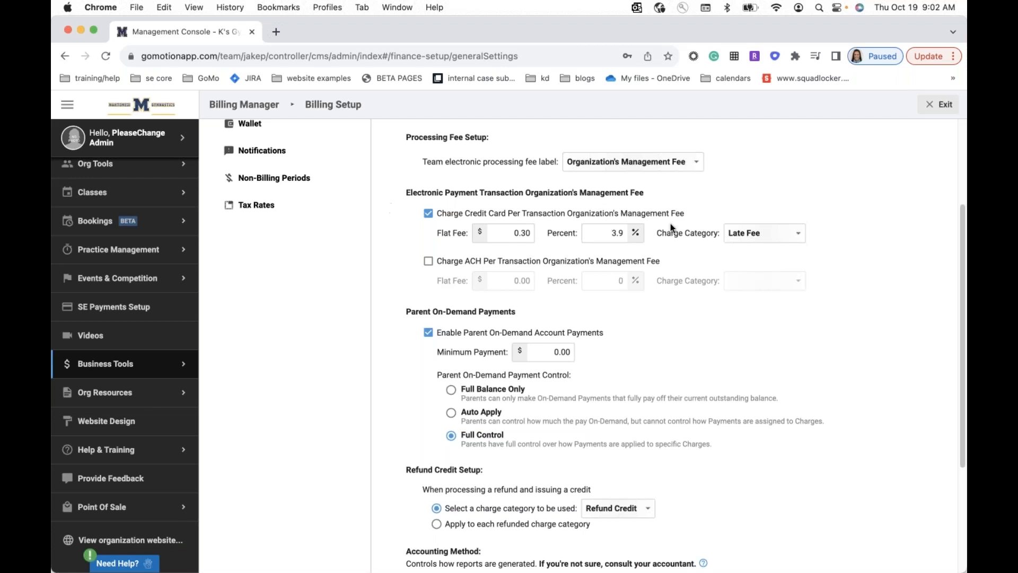
{"action": "scroll", "coordinate": [429, 371], "scroll_direction": "down", "scroll_amount": 1}
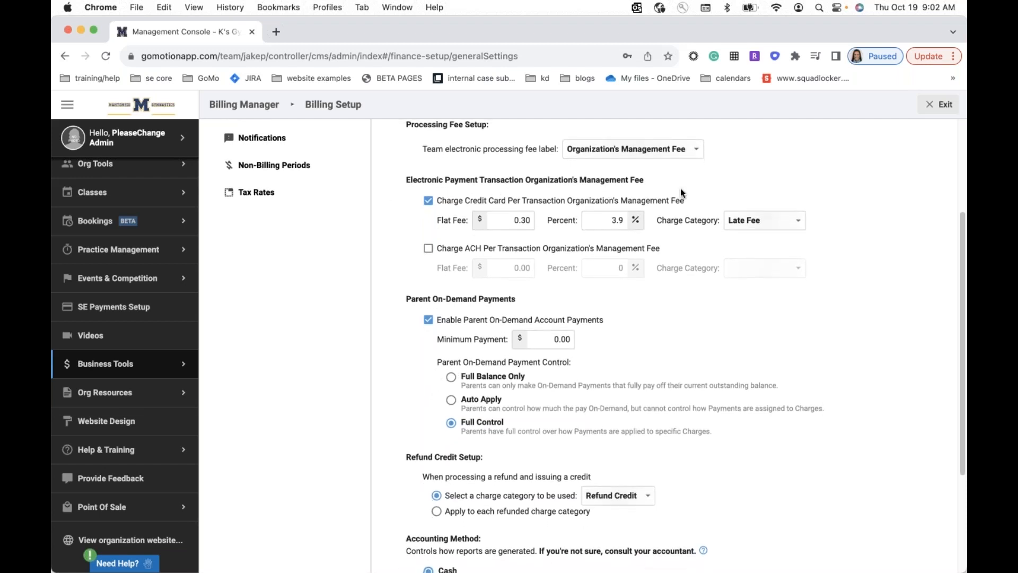
Set the credit card per-transaction management fee to a flat fee of $3.00 and 3.90 percent.
{"action": "left_click_drag", "start_coordinate": [515, 221], "coordinate": [545, 224]}
{"action": "double_click", "coordinate": [613, 220]}
{"action": "type", "text": "0.00"}
{"action": "left_click", "coordinate": [753, 162]}
{"action": "left_click_drag", "start_coordinate": [509, 220], "coordinate": [539, 222]}
{"action": "type", "text": "3"}
{"action": "key", "text": "Tab"}
{"action": "type", "text": "3"}
{"action": "left_click", "coordinate": [773, 336]}
Try the Full Balance Only and Auto Apply controls for parent on-demand payments and return to Full Control.
{"action": "scroll", "coordinate": [769, 337], "scroll_direction": "down", "scroll_amount": 3}
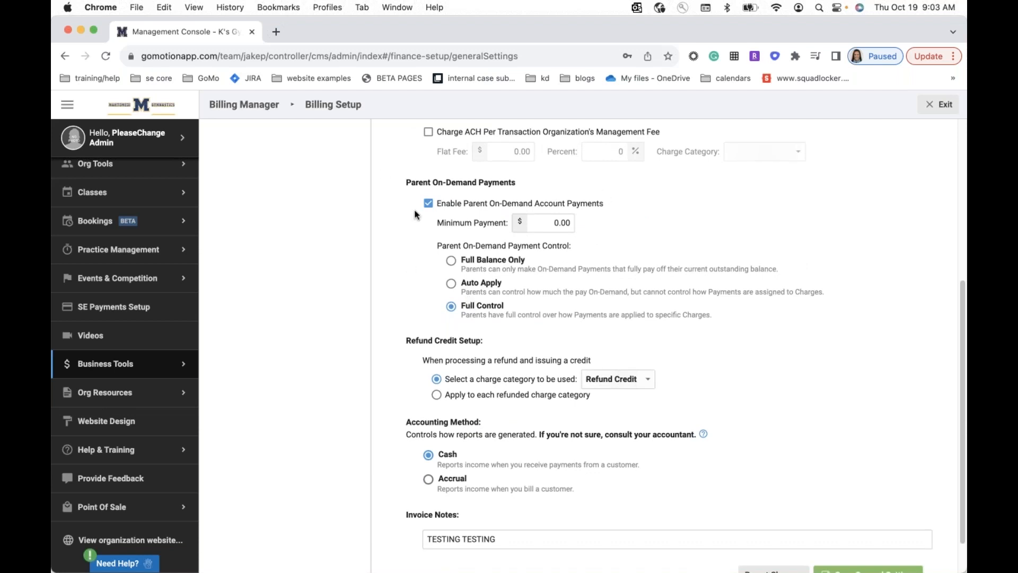
{"action": "scroll", "coordinate": [413, 257], "scroll_direction": "down", "scroll_amount": 1}
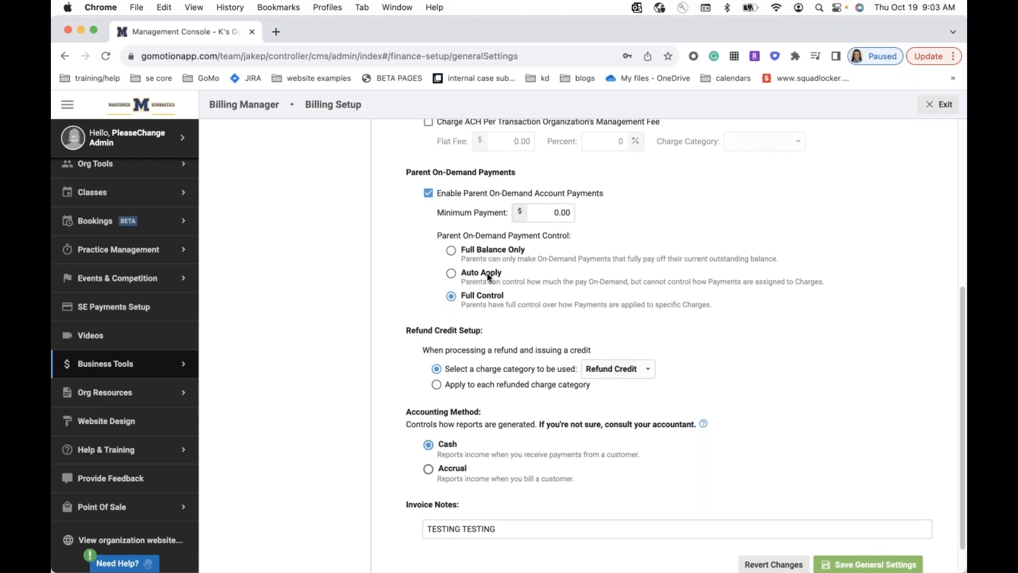
{"action": "left_click_drag", "start_coordinate": [524, 251], "coordinate": [465, 250]}
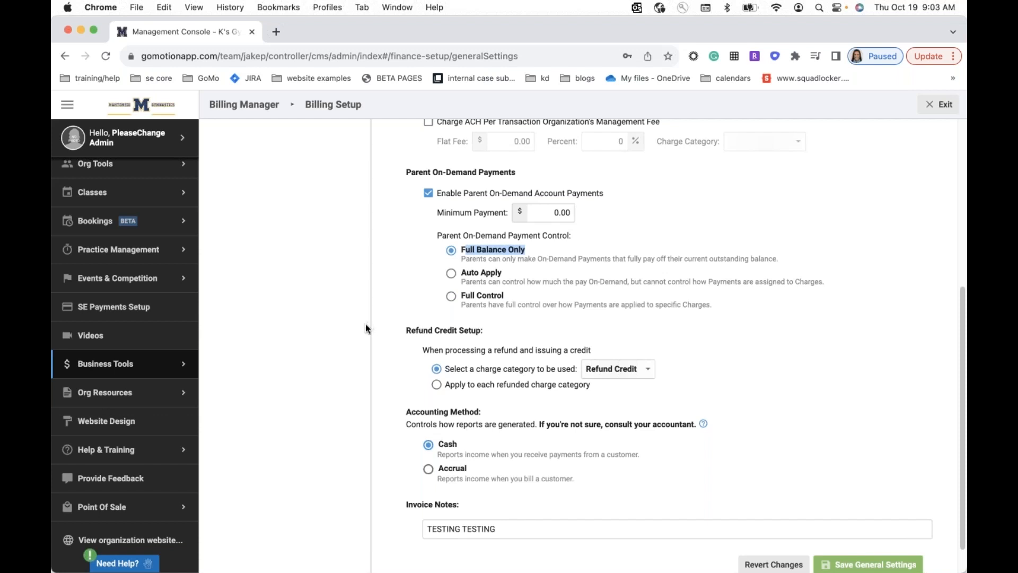
{"action": "scroll", "coordinate": [385, 320], "scroll_direction": "down", "scroll_amount": 2}
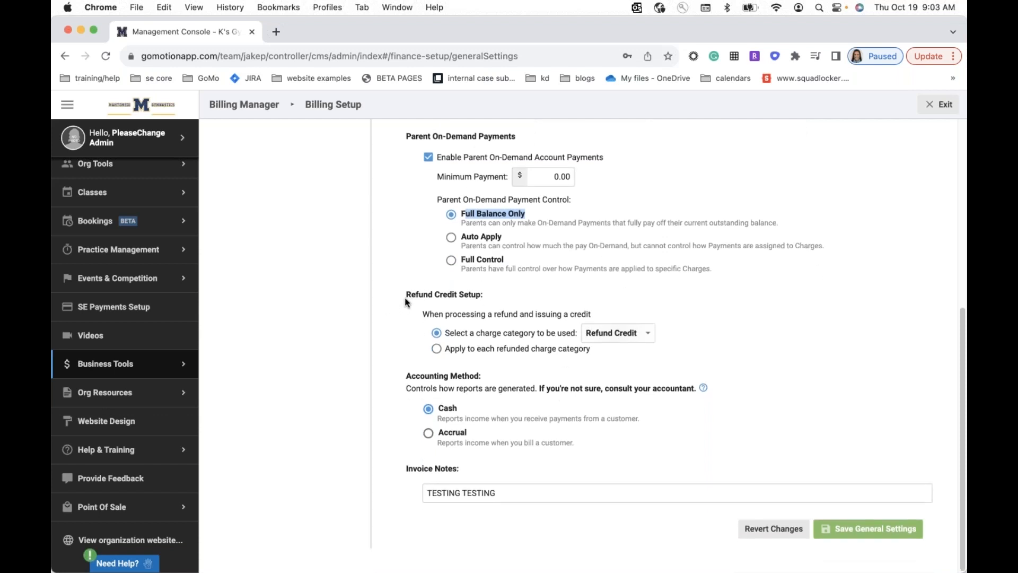
{"action": "left_click", "coordinate": [451, 238]}
Review the invoice notes, accounting method and refund credit setup in General Settings.
{"action": "left_click", "coordinate": [435, 496]}
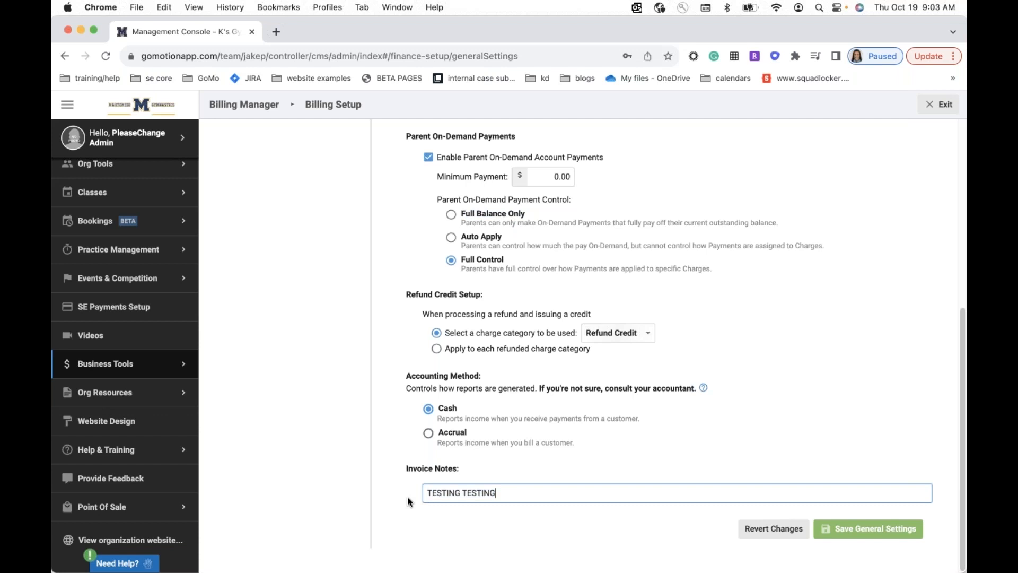
{"action": "left_click_drag", "start_coordinate": [492, 494], "coordinate": [419, 493]}
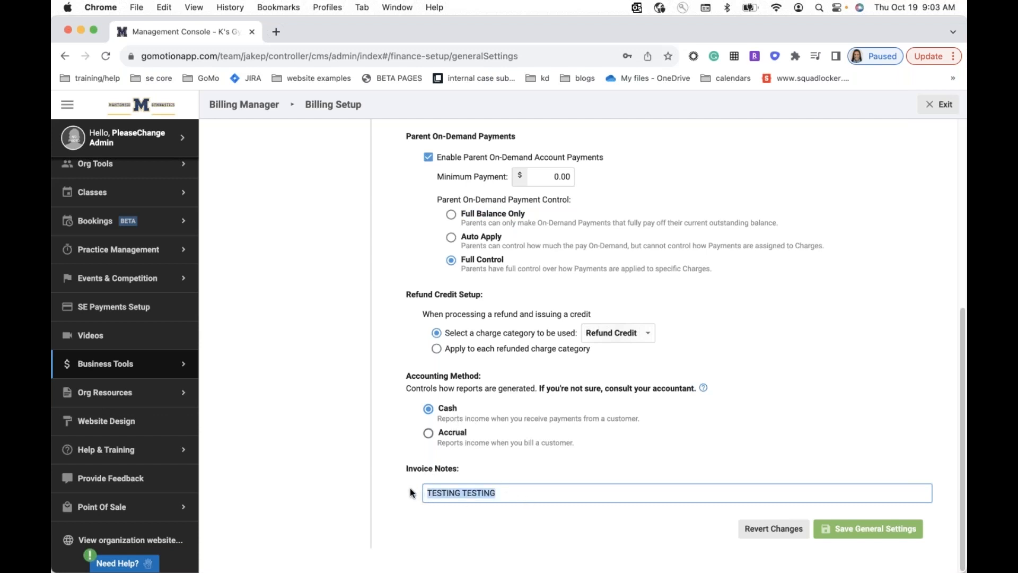
{"action": "scroll", "coordinate": [463, 448], "scroll_direction": "up", "scroll_amount": 1}
{"action": "triple_click", "coordinate": [432, 395]}
{"action": "scroll", "coordinate": [581, 438], "scroll_direction": "up", "scroll_amount": 1}
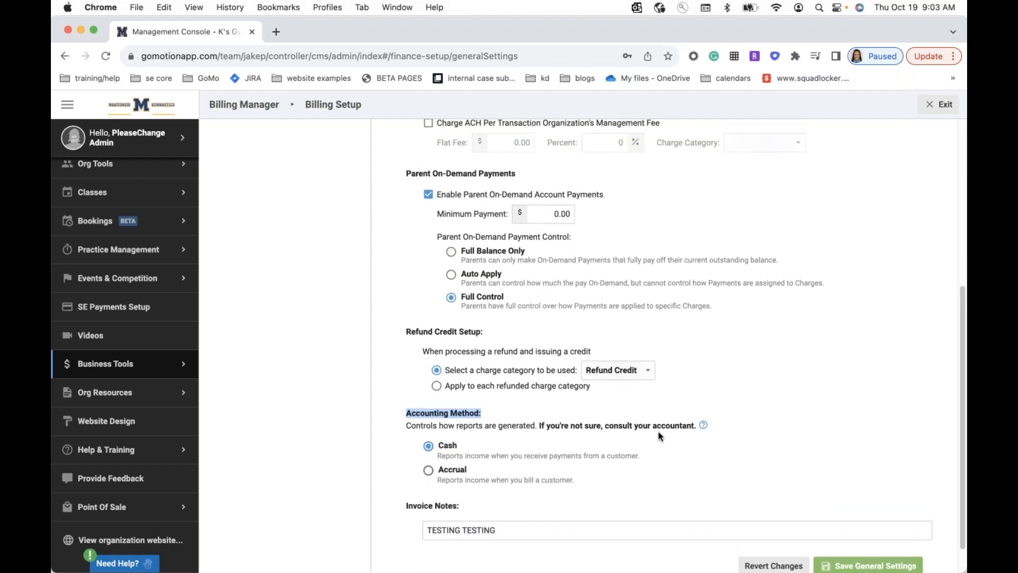
{"action": "scroll", "coordinate": [364, 427], "scroll_direction": "up", "scroll_amount": 1}
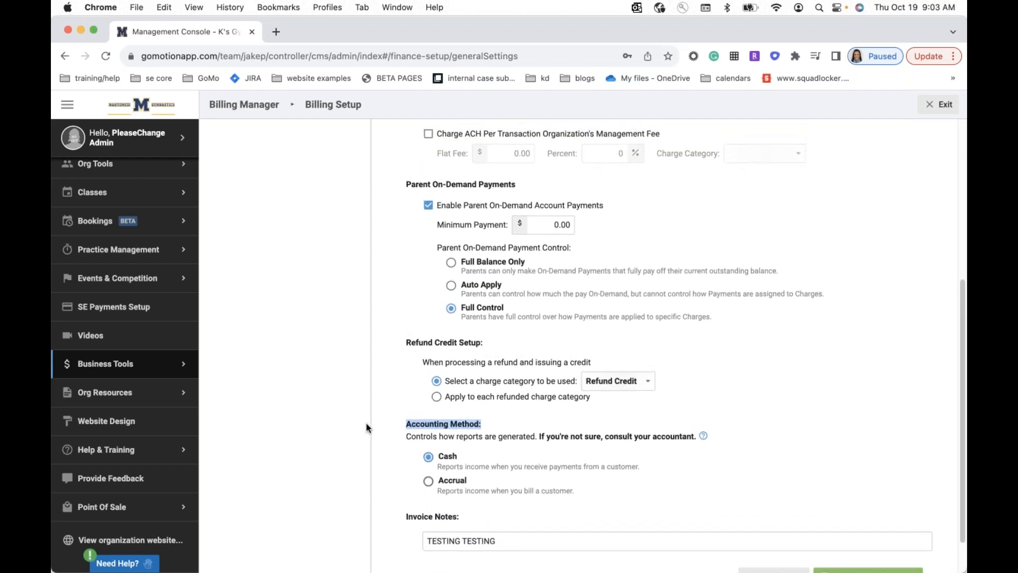
{"action": "scroll", "coordinate": [367, 428], "scroll_direction": "up", "scroll_amount": 1}
{"action": "left_click_drag", "start_coordinate": [406, 361], "coordinate": [470, 361]}
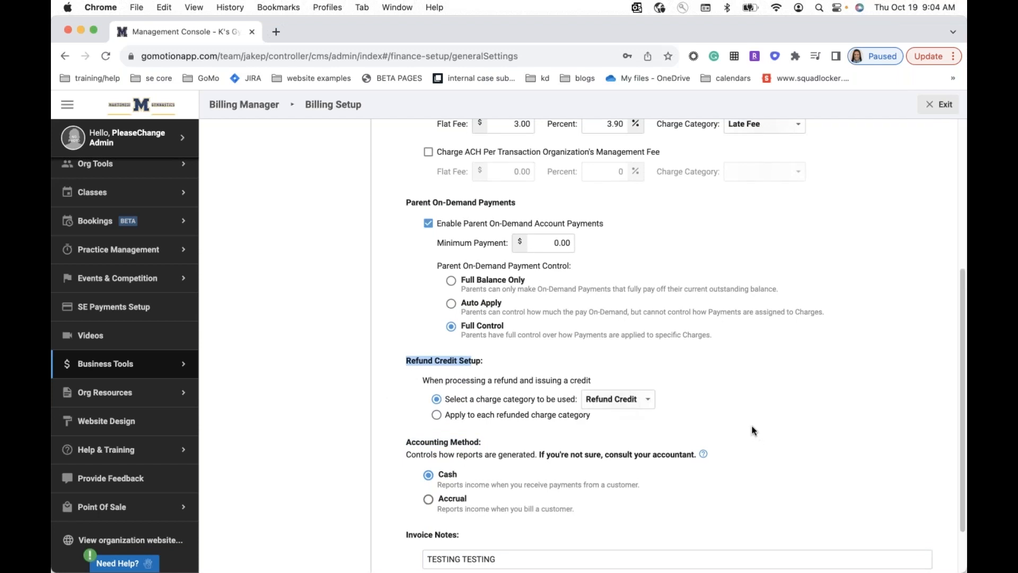
Open the Charge Categories settings and look through the list of enabled and disabled categories.
{"action": "scroll", "coordinate": [477, 292], "scroll_direction": "up", "scroll_amount": 10}
{"action": "left_click", "coordinate": [245, 189]}
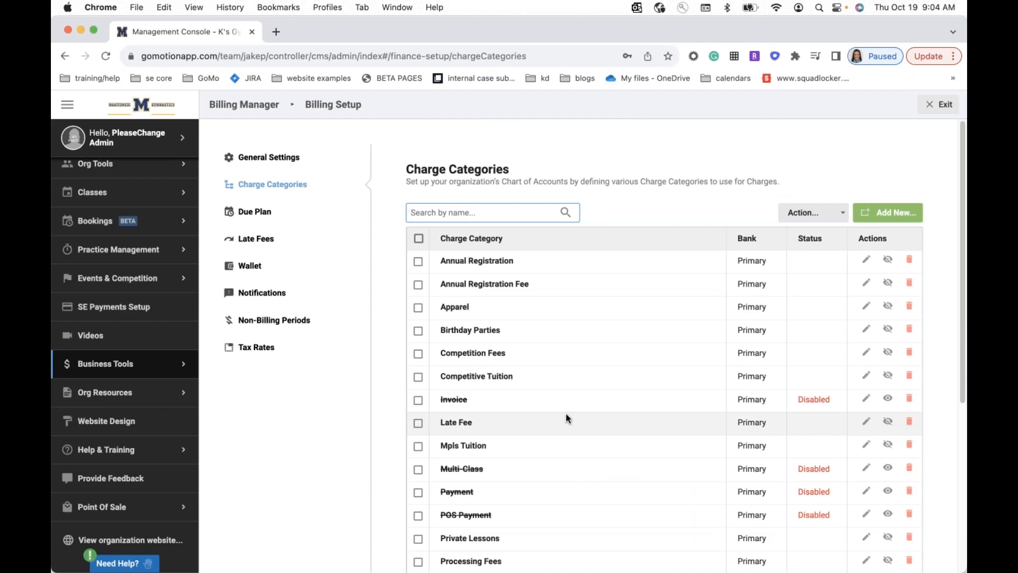
{"action": "scroll", "coordinate": [567, 418], "scroll_direction": "down", "scroll_amount": 2}
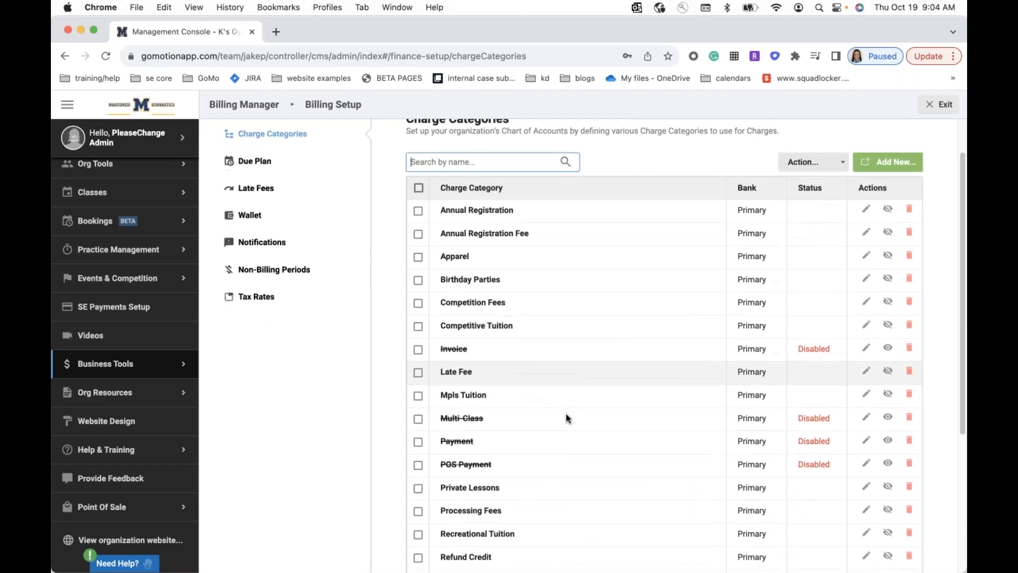
{"action": "scroll", "coordinate": [566, 417], "scroll_direction": "down", "scroll_amount": 8}
{"action": "scroll", "coordinate": [566, 418], "scroll_direction": "up", "scroll_amount": 10}
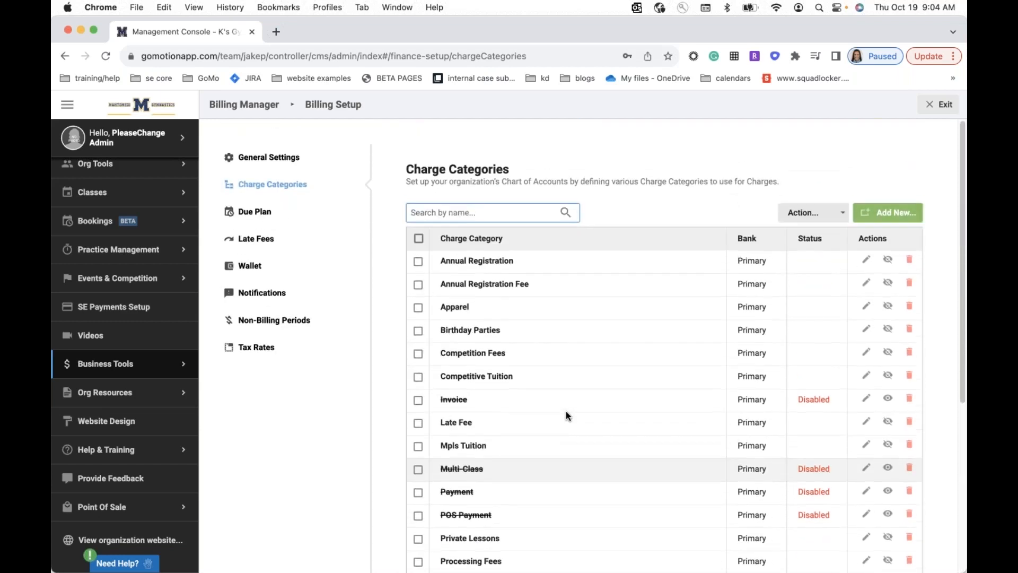
{"action": "scroll", "coordinate": [565, 417], "scroll_direction": "up", "scroll_amount": 1}
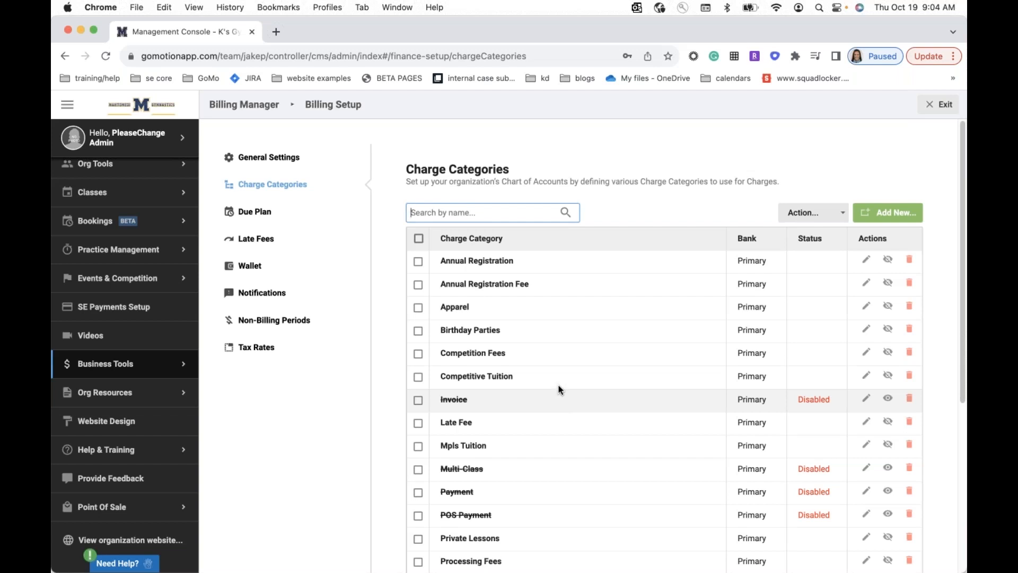
{"action": "scroll", "coordinate": [549, 260], "scroll_direction": "down", "scroll_amount": 1}
{"action": "scroll", "coordinate": [557, 370], "scroll_direction": "down", "scroll_amount": 3}
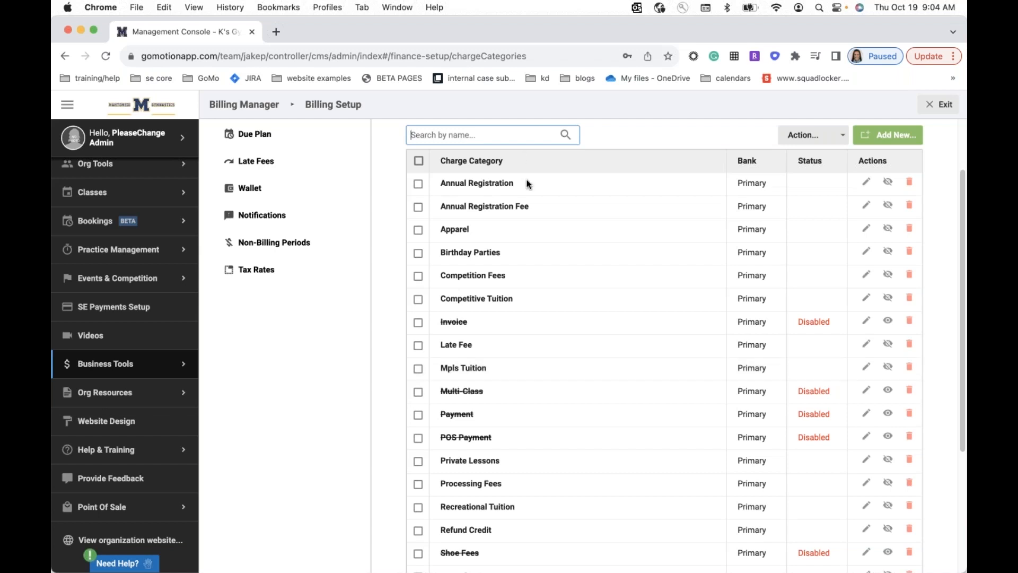
{"action": "scroll", "coordinate": [549, 436], "scroll_direction": "down", "scroll_amount": 3}
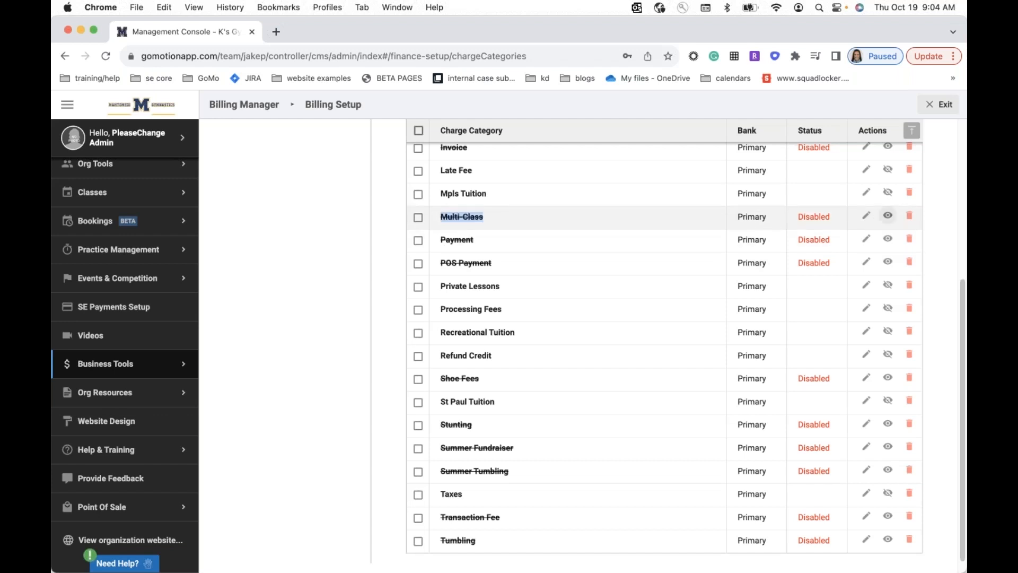
Enable the Multi-Class charge category and disable it again.
{"action": "left_click", "coordinate": [888, 215]}
{"action": "left_click", "coordinate": [888, 216]}
{"action": "scroll", "coordinate": [591, 325], "scroll_direction": "up", "scroll_amount": 2}
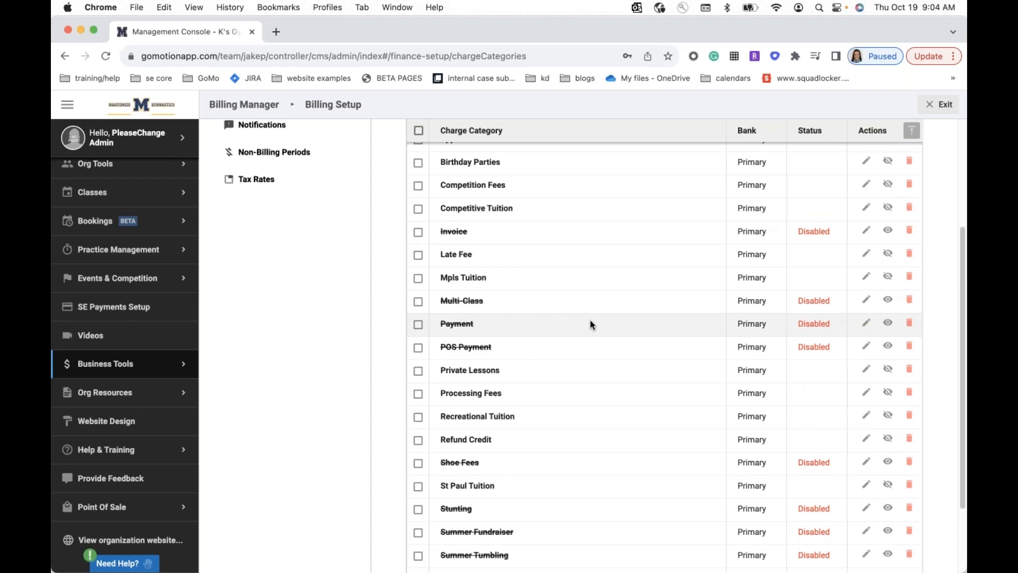
View the form for adding a new charge category and close it without creating one.
{"action": "scroll", "coordinate": [597, 342], "scroll_direction": "down", "scroll_amount": 1}
{"action": "scroll", "coordinate": [598, 343], "scroll_direction": "up", "scroll_amount": 2}
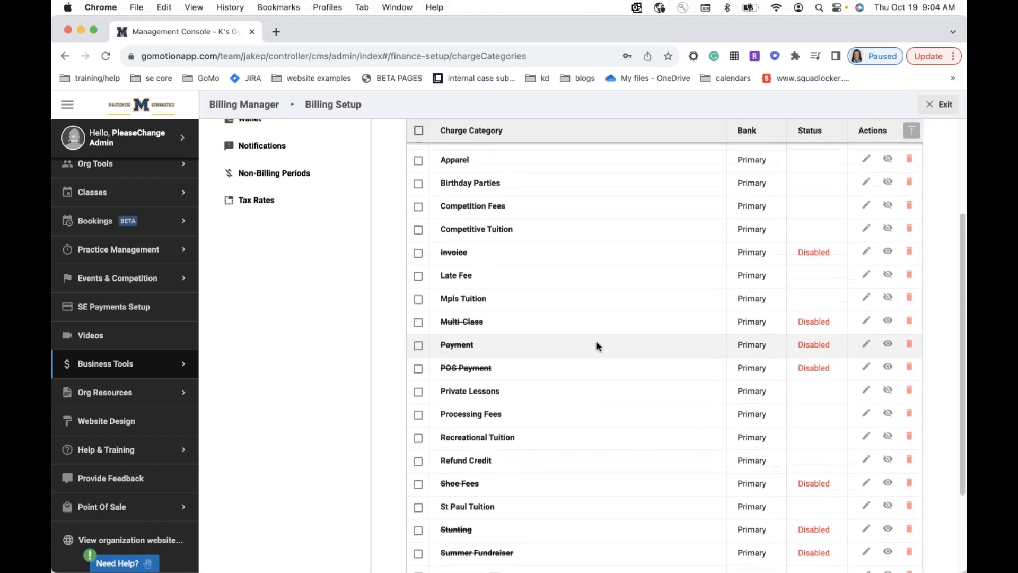
{"action": "scroll", "coordinate": [597, 346], "scroll_direction": "up", "scroll_amount": 4}
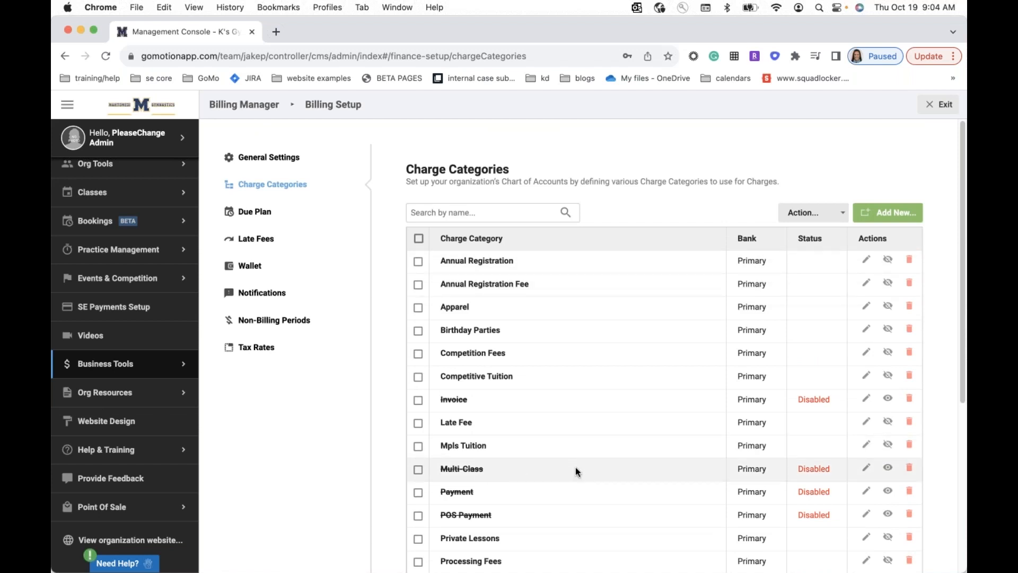
{"action": "left_click", "coordinate": [890, 213]}
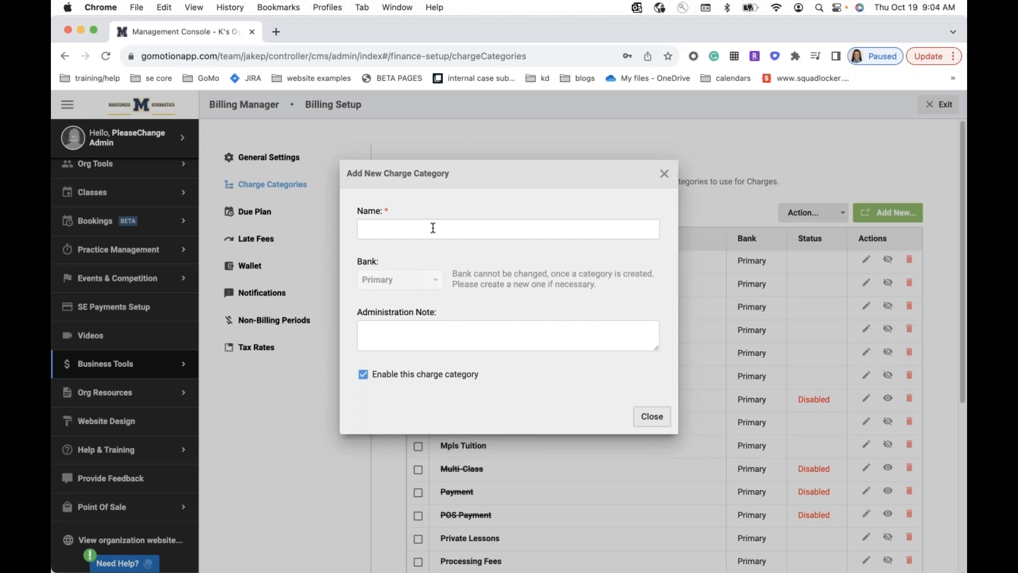
{"action": "left_click", "coordinate": [664, 174]}
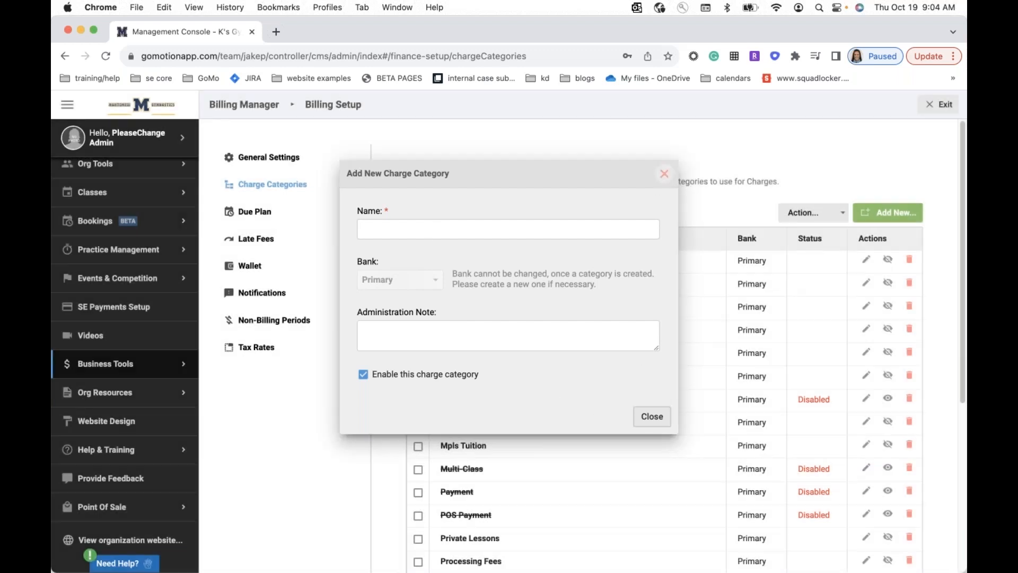
View the edit form of the Birthday Parties charge category and close it without changes.
{"action": "scroll", "coordinate": [641, 318], "scroll_direction": "down", "scroll_amount": 3}
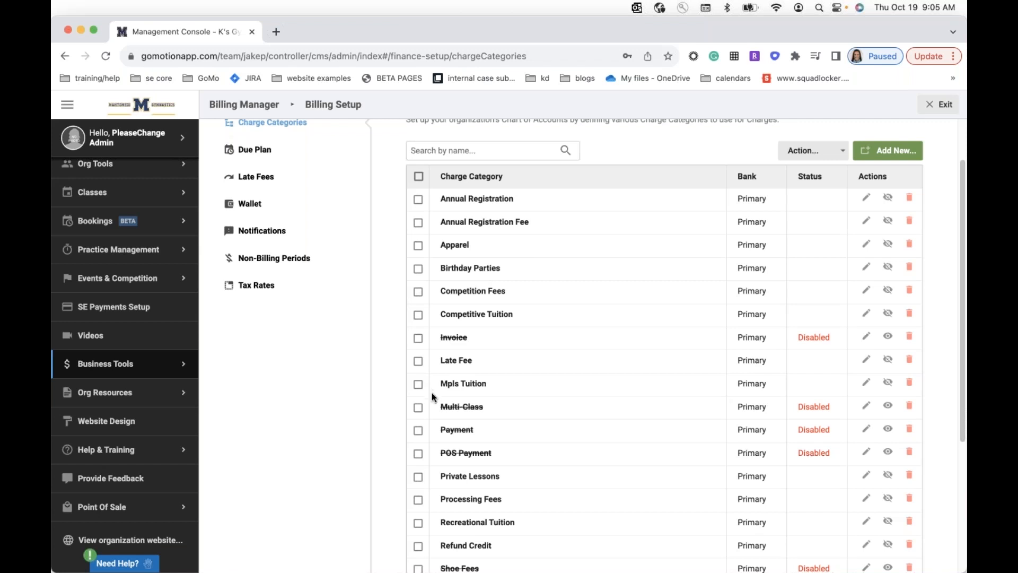
{"action": "scroll", "coordinate": [432, 399], "scroll_direction": "down", "scroll_amount": 1}
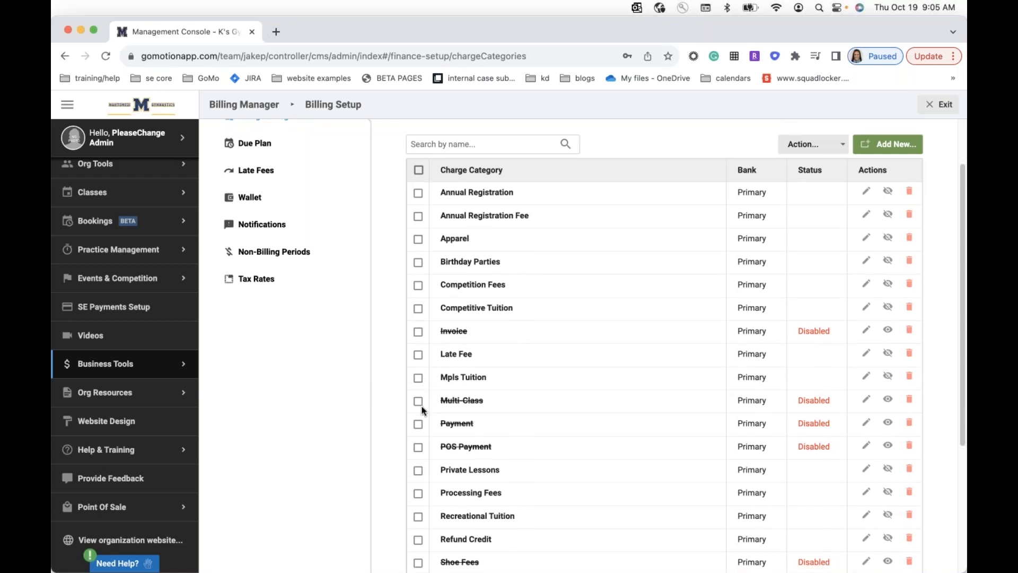
{"action": "left_click", "coordinate": [865, 259]}
{"action": "left_click", "coordinate": [448, 226]}
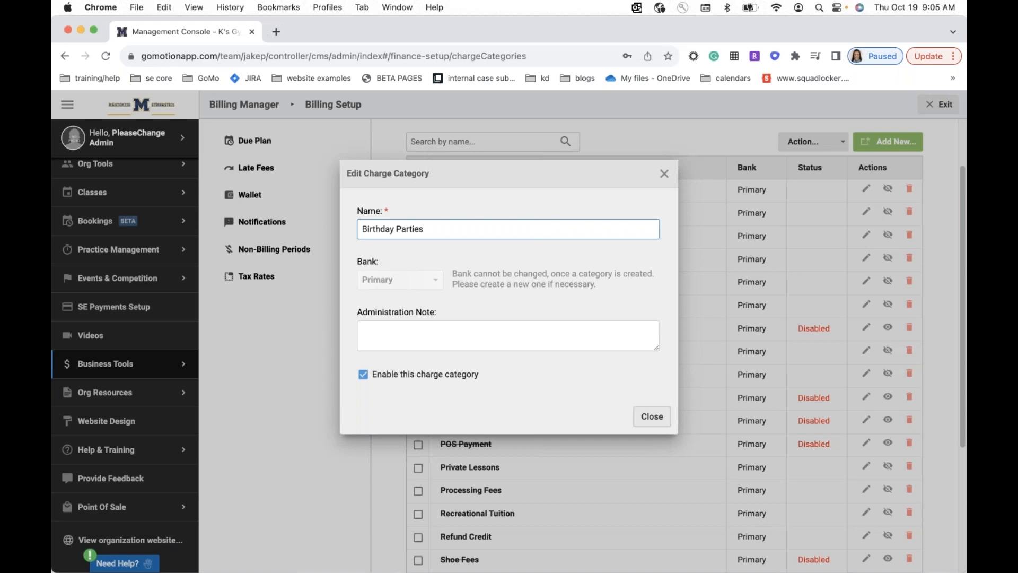
{"action": "left_click", "coordinate": [648, 427]}
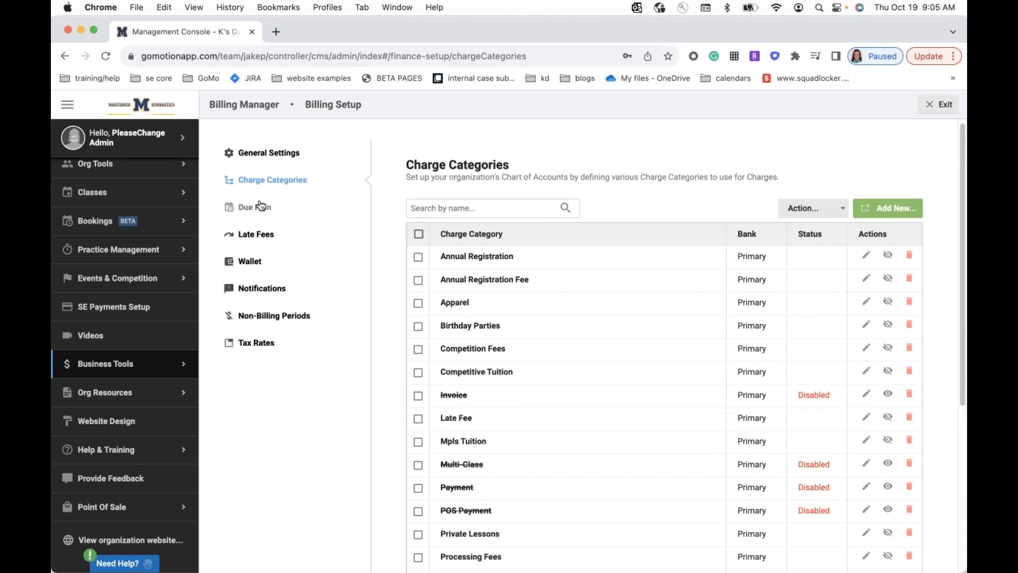
Open the Due Plan settings in Billing Setup.
{"action": "left_click", "coordinate": [259, 211]}
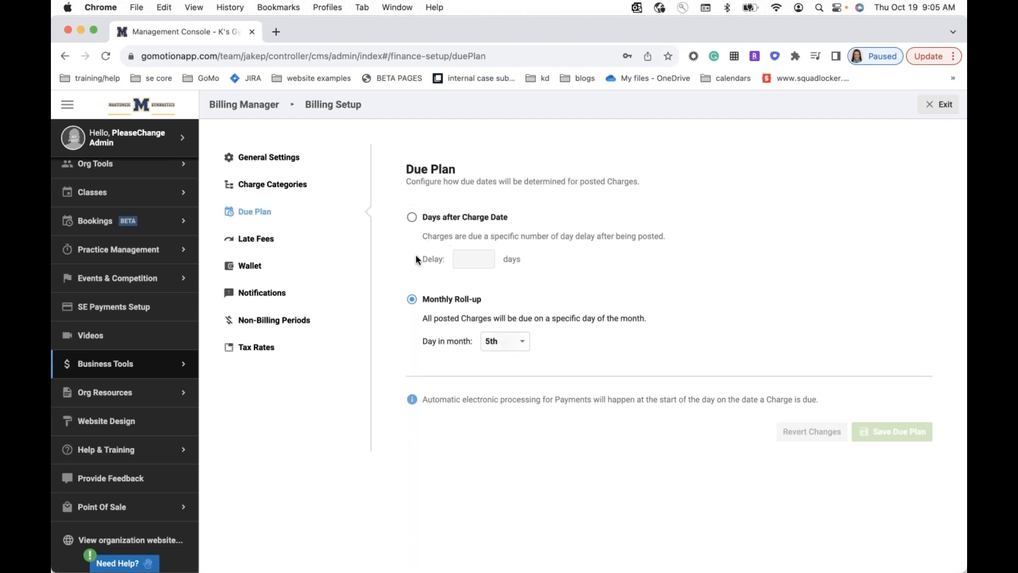
Switch the due plan to Days after Charge Date, try delays of 3 and 0 days, and return to Monthly Roll-up.
{"action": "left_click", "coordinate": [413, 218]}
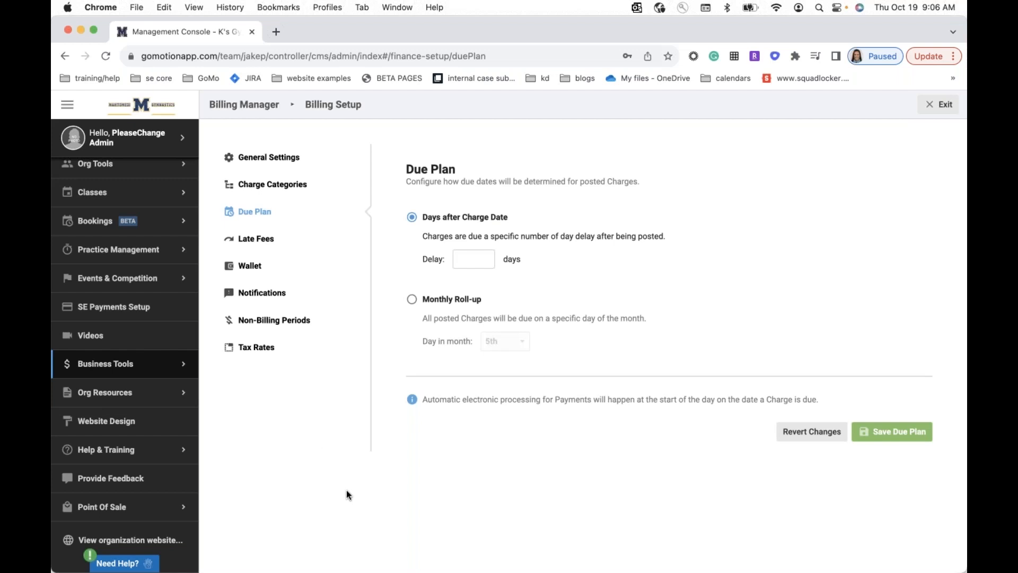
{"action": "left_click", "coordinate": [475, 260]}
{"action": "type", "text": "3"}
{"action": "left_click_drag", "start_coordinate": [475, 259], "coordinate": [490, 261]}
{"action": "type", "text": "0"}
{"action": "left_click", "coordinate": [701, 276]}
{"action": "left_click", "coordinate": [412, 299]}
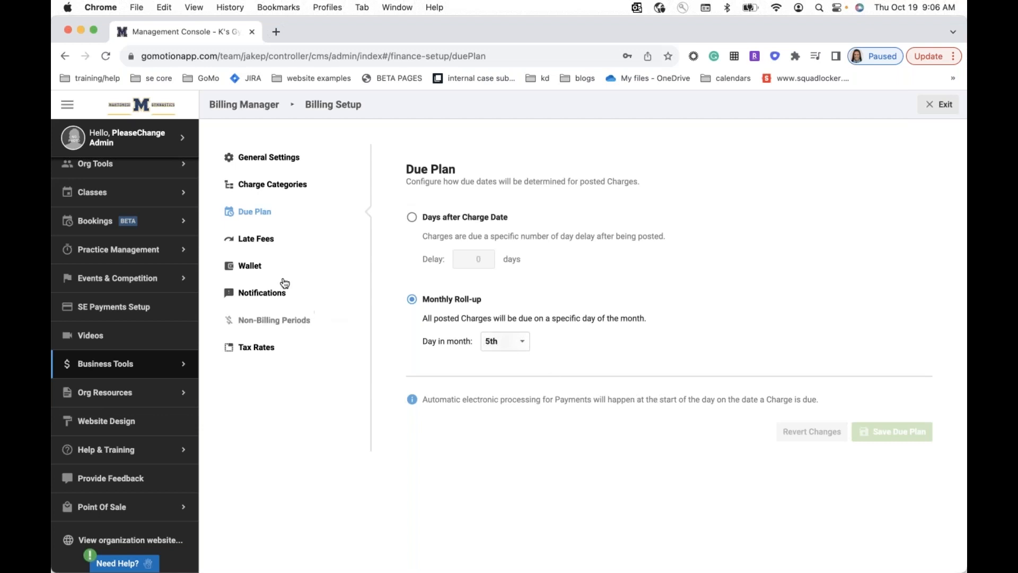
Open the Late Fees settings and set the late fee amount to $10.00.
{"action": "left_click", "coordinate": [265, 243]}
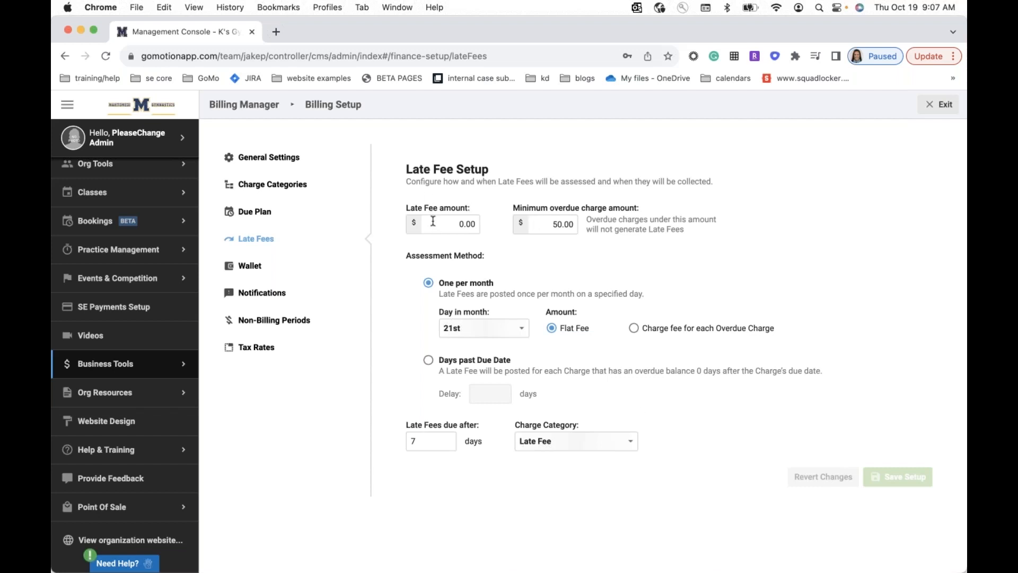
{"action": "left_click", "coordinate": [458, 223]}
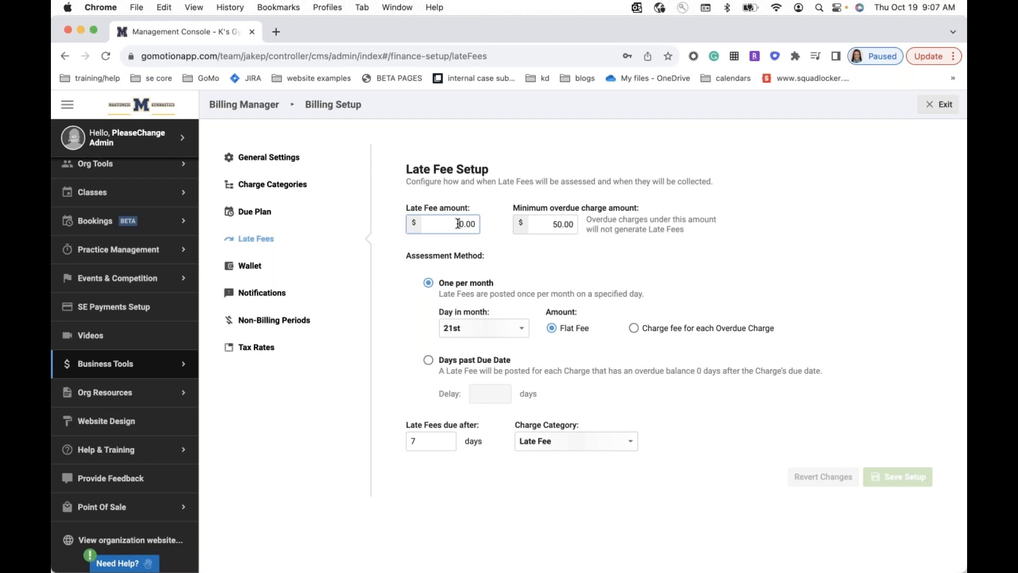
{"action": "type", "text": "1"}
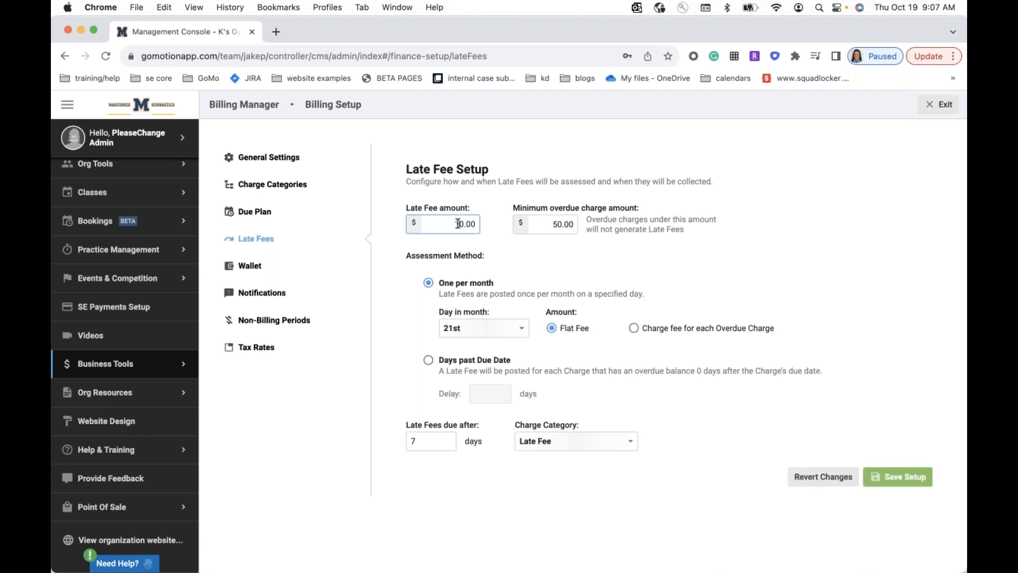
{"action": "left_click", "coordinate": [605, 277]}
Examine the minimum overdue charge amount and its explanation alongside the late fee amount.
{"action": "left_click", "coordinate": [552, 223]}
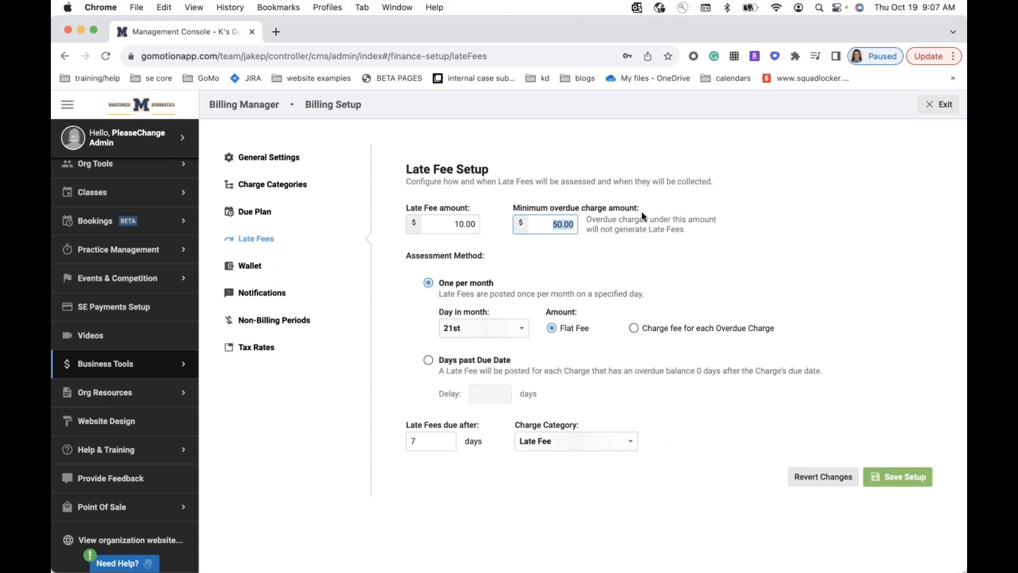
{"action": "left_click_drag", "start_coordinate": [568, 209], "coordinate": [680, 240]}
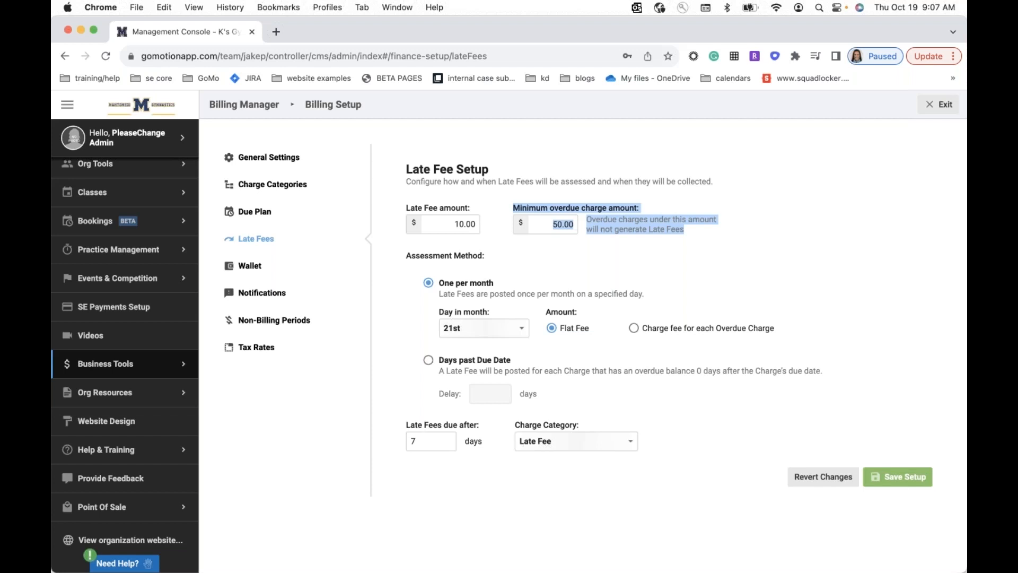
{"action": "left_click", "coordinate": [543, 244]}
{"action": "left_click_drag", "start_coordinate": [513, 207], "coordinate": [639, 212]}
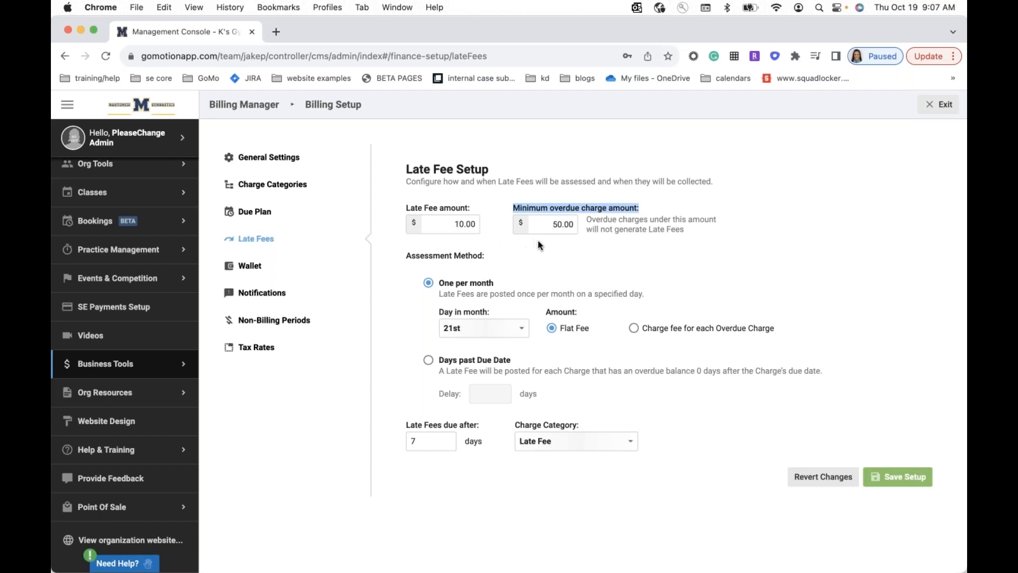
{"action": "left_click", "coordinate": [460, 222]}
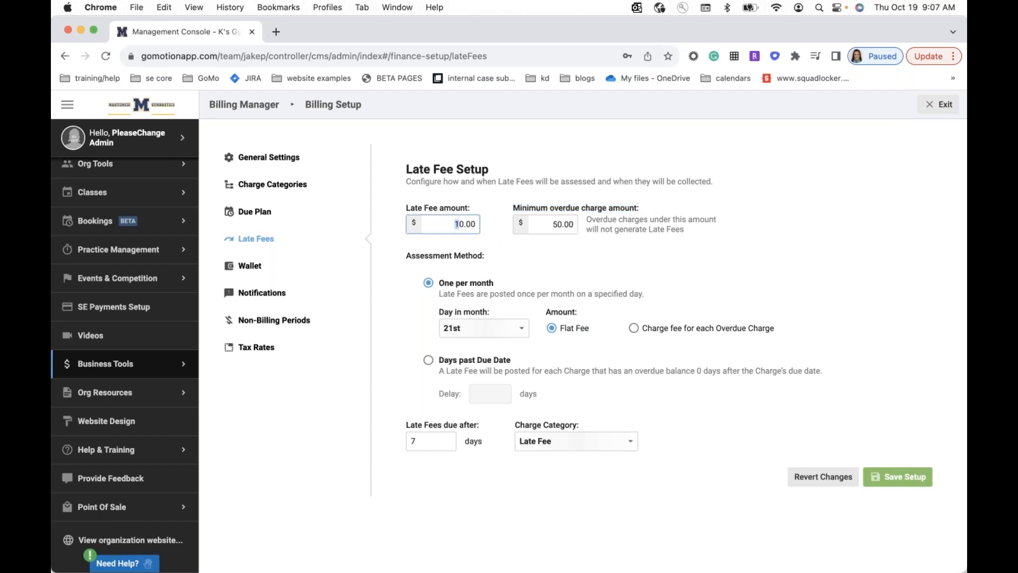
{"action": "left_click", "coordinate": [539, 220]}
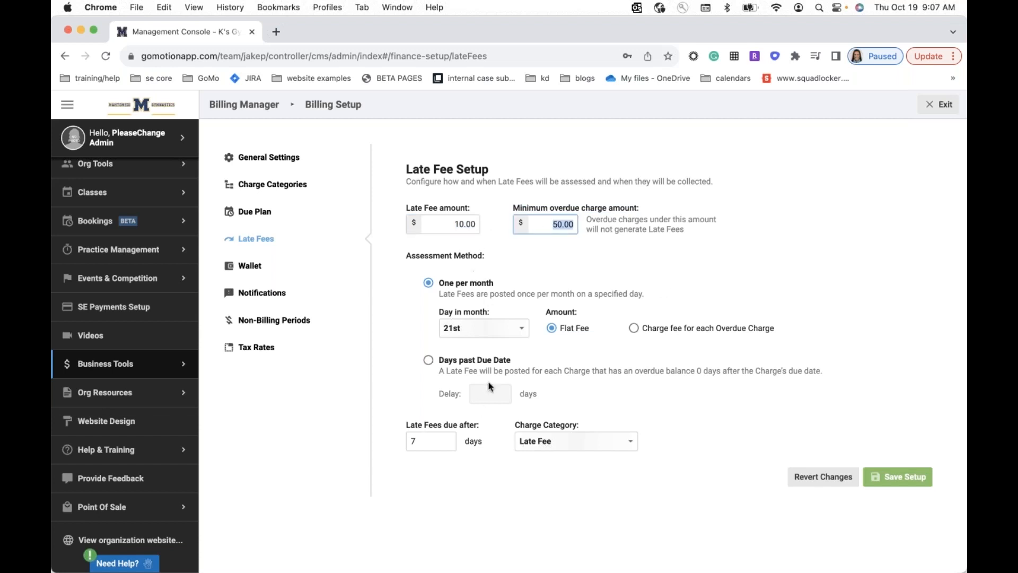
{"action": "left_click", "coordinate": [495, 282]}
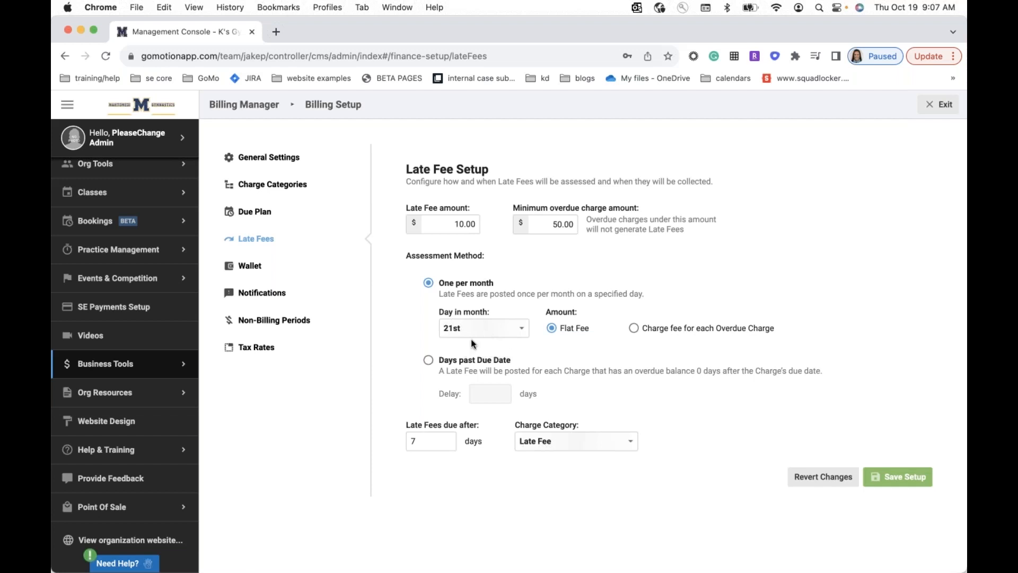
Switch the once-per-month late fee to Charge fee for each Overdue Charge, then back to Flat Fee.
{"action": "left_click", "coordinate": [461, 223]}
{"action": "left_click", "coordinate": [562, 328]}
{"action": "left_click", "coordinate": [634, 329]}
{"action": "left_click", "coordinate": [460, 225]}
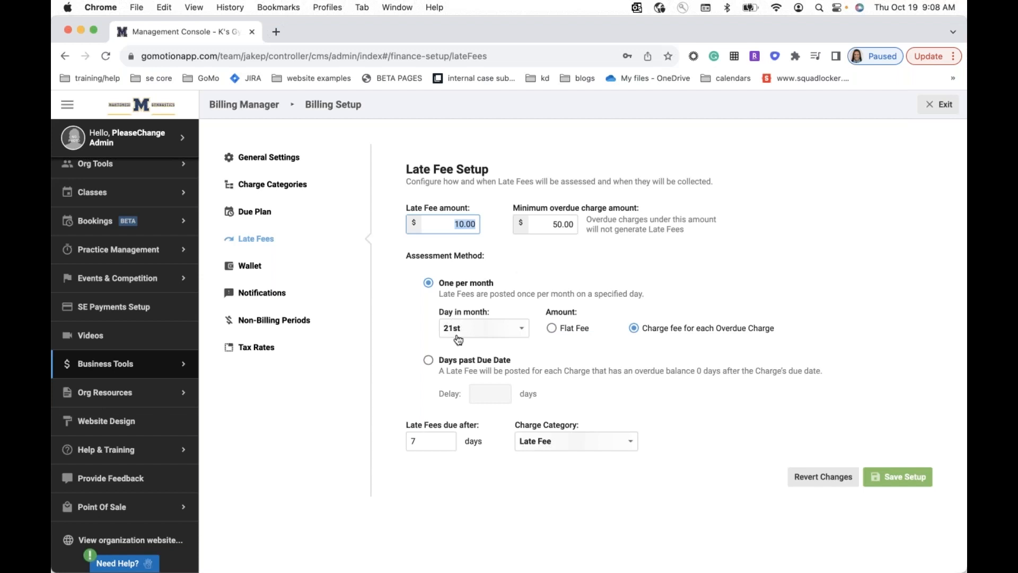
{"action": "left_click", "coordinate": [690, 328]}
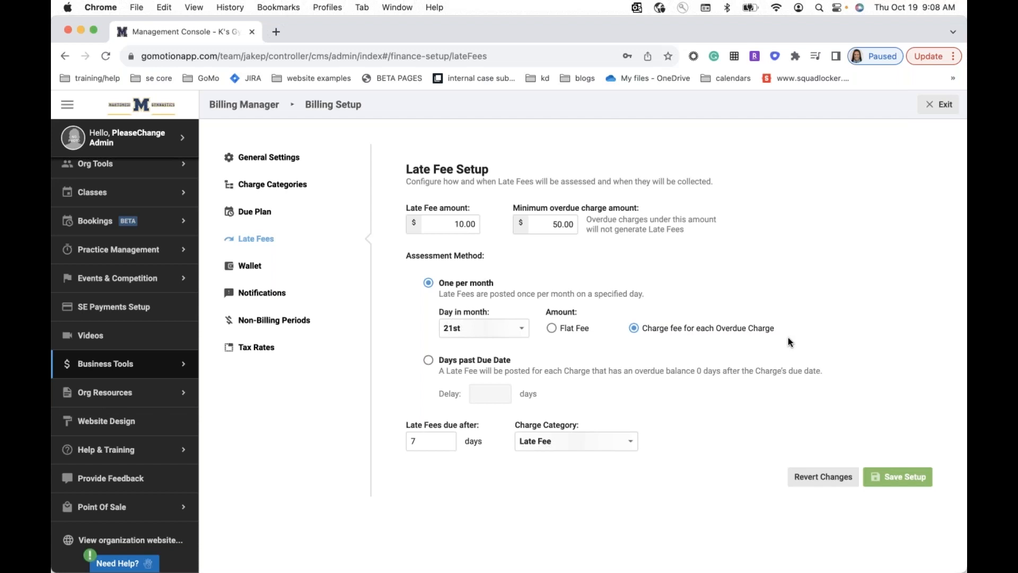
{"action": "left_click", "coordinate": [457, 223]}
{"action": "left_click", "coordinate": [657, 335]}
{"action": "left_click", "coordinate": [552, 328]}
{"action": "left_click_drag", "start_coordinate": [480, 425], "coordinate": [391, 425]}
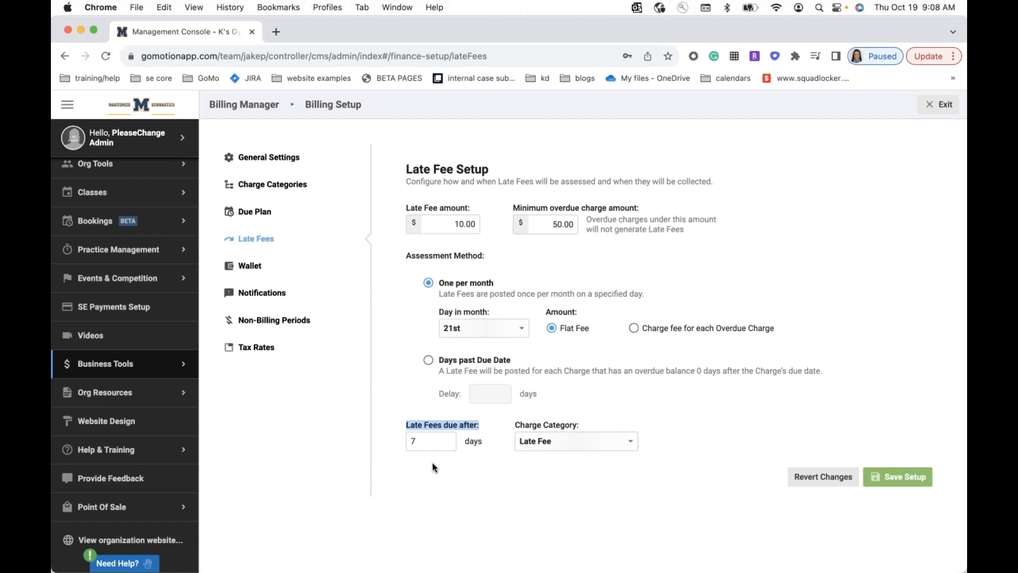
Try the Days past Due Date assessment method with a 5-day delay and return to One per month.
{"action": "left_click", "coordinate": [429, 361]}
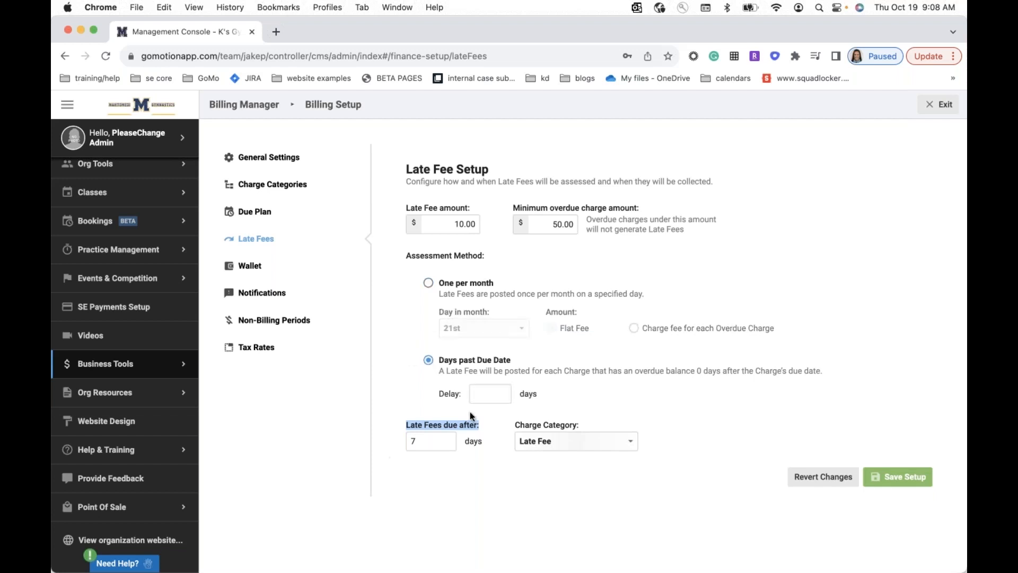
{"action": "left_click", "coordinate": [485, 394]}
{"action": "type", "text": "5"}
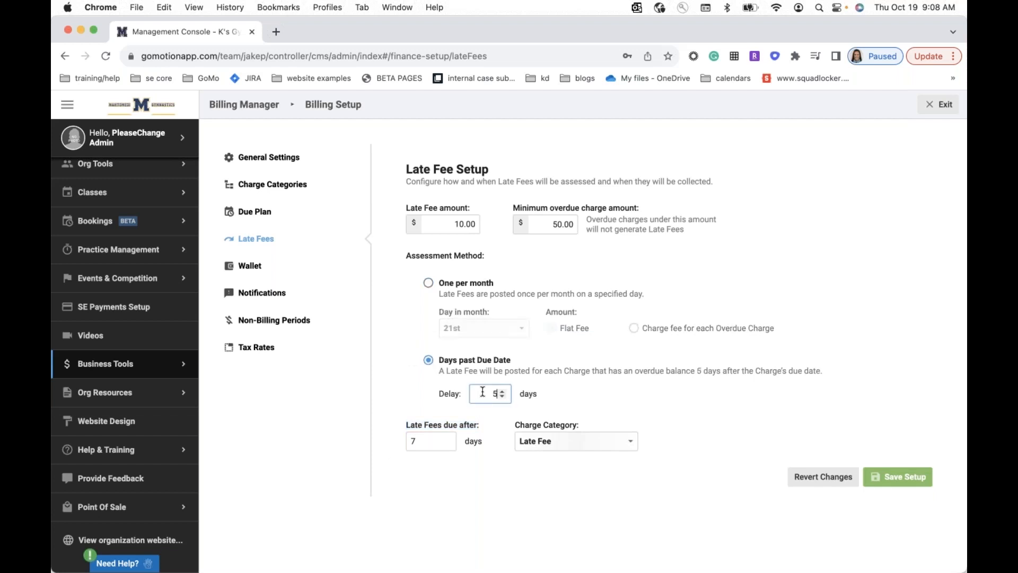
{"action": "left_click", "coordinate": [571, 400]}
{"action": "left_click", "coordinate": [427, 282]}
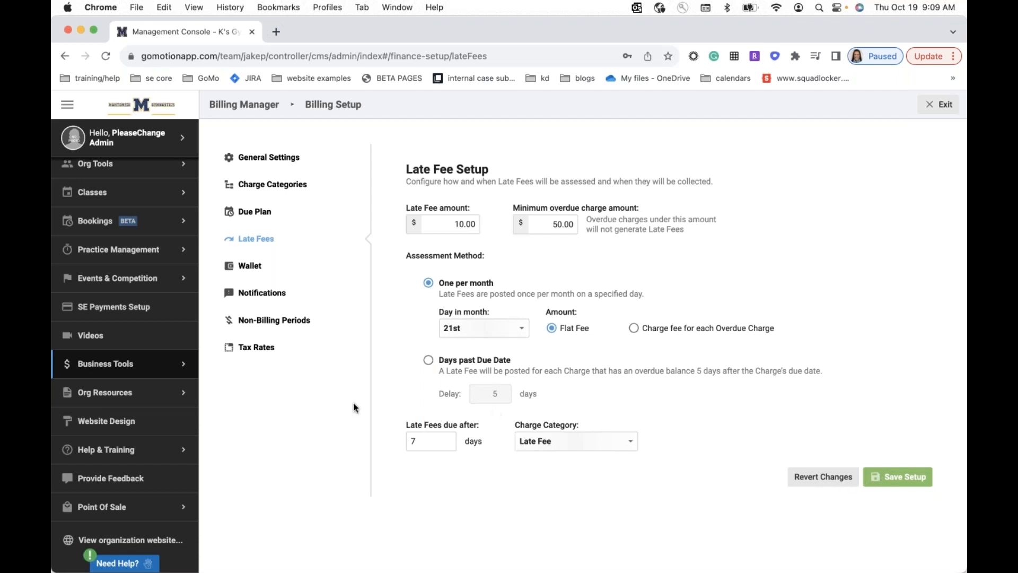
Open the Wallet settings and review the payment method removal options for credit cards and bank accounts.
{"action": "left_click", "coordinate": [244, 266]}
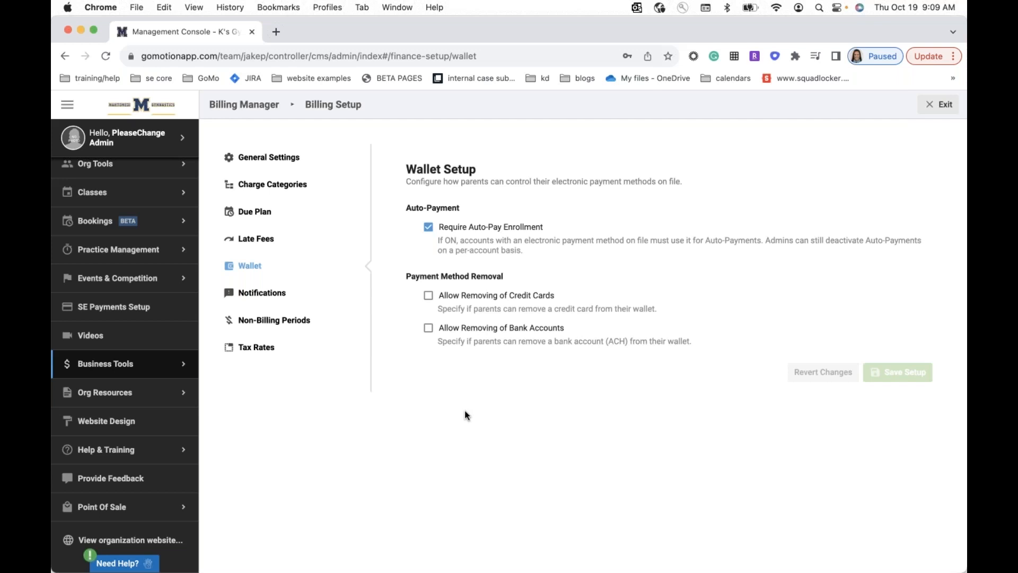
{"action": "left_click_drag", "start_coordinate": [694, 344], "coordinate": [436, 292]}
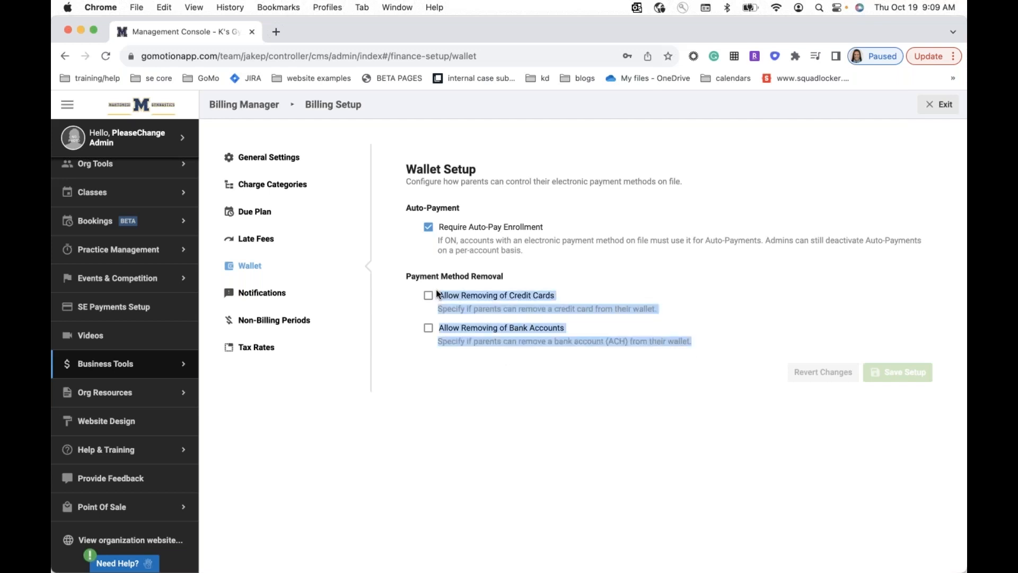
{"action": "left_click", "coordinate": [514, 370]}
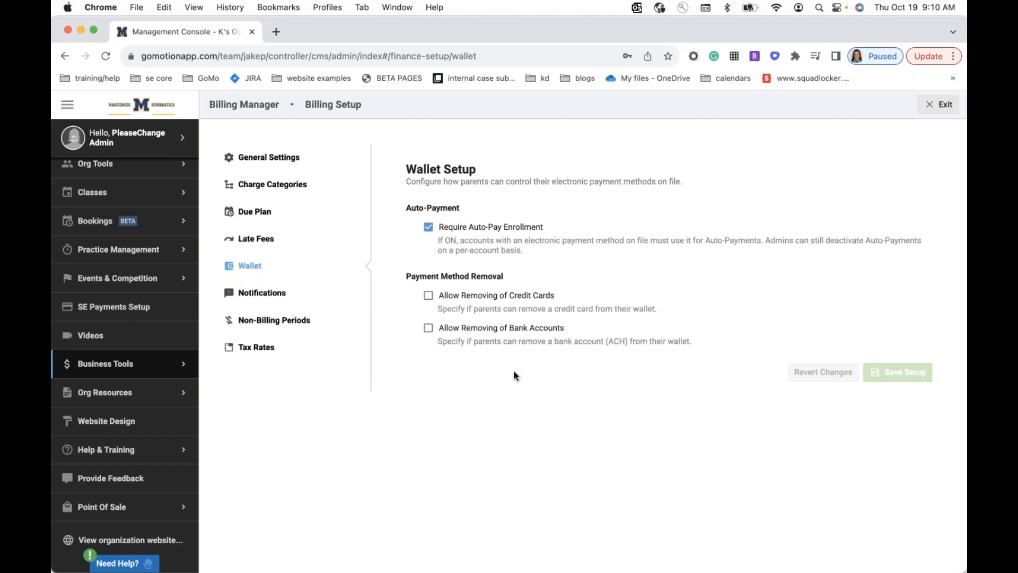
{"action": "left_click_drag", "start_coordinate": [681, 341], "coordinate": [459, 295]}
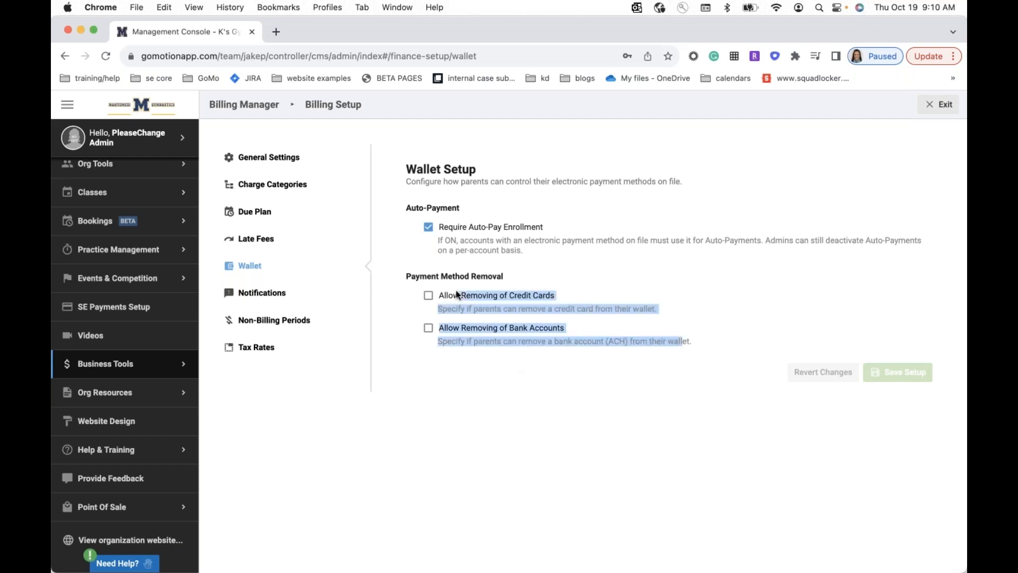
{"action": "left_click", "coordinate": [462, 390]}
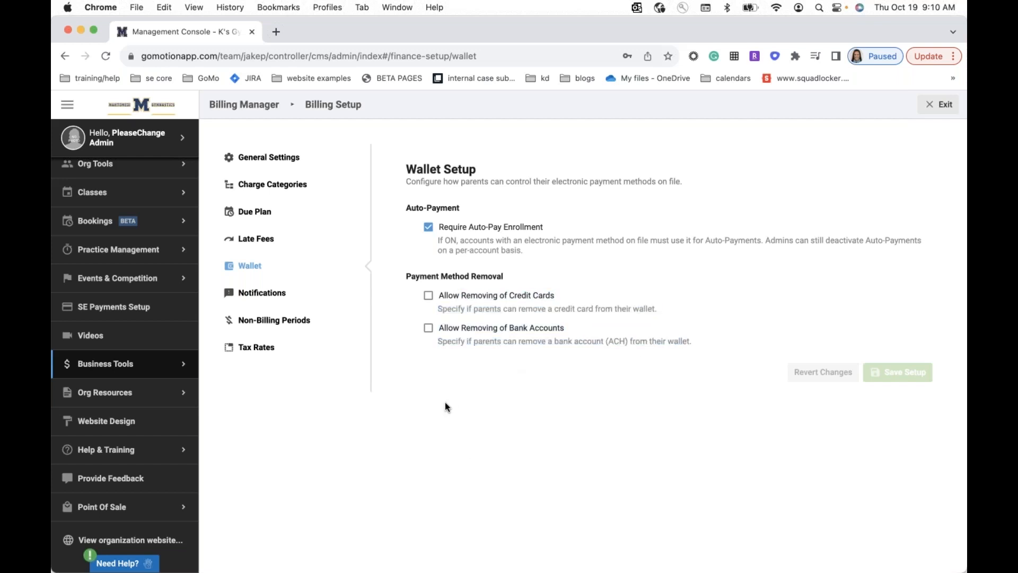
Open the Notifications settings and review the notification options for users and administrators.
{"action": "left_click", "coordinate": [263, 295]}
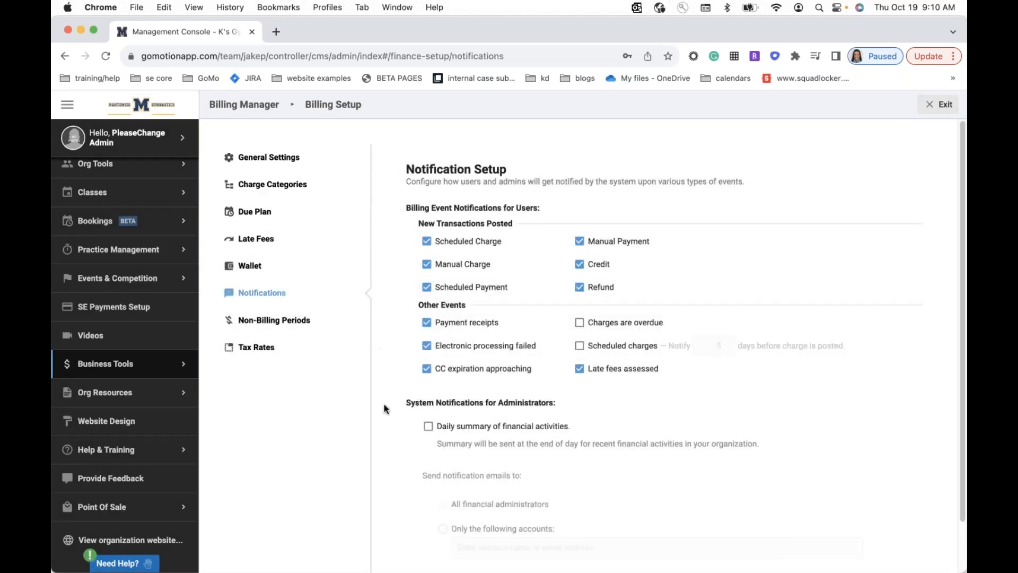
{"action": "scroll", "coordinate": [385, 409], "scroll_direction": "down", "scroll_amount": 1}
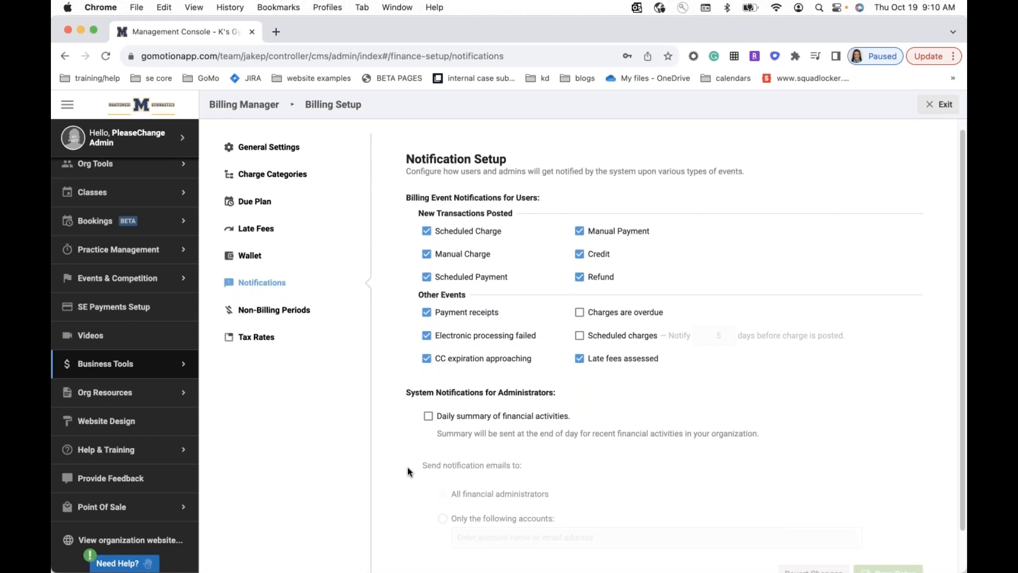
{"action": "scroll", "coordinate": [407, 467], "scroll_direction": "down", "scroll_amount": 2}
Enable the daily financial summary for one specific administrator account only, and disable the summary again.
{"action": "left_click", "coordinate": [428, 371]}
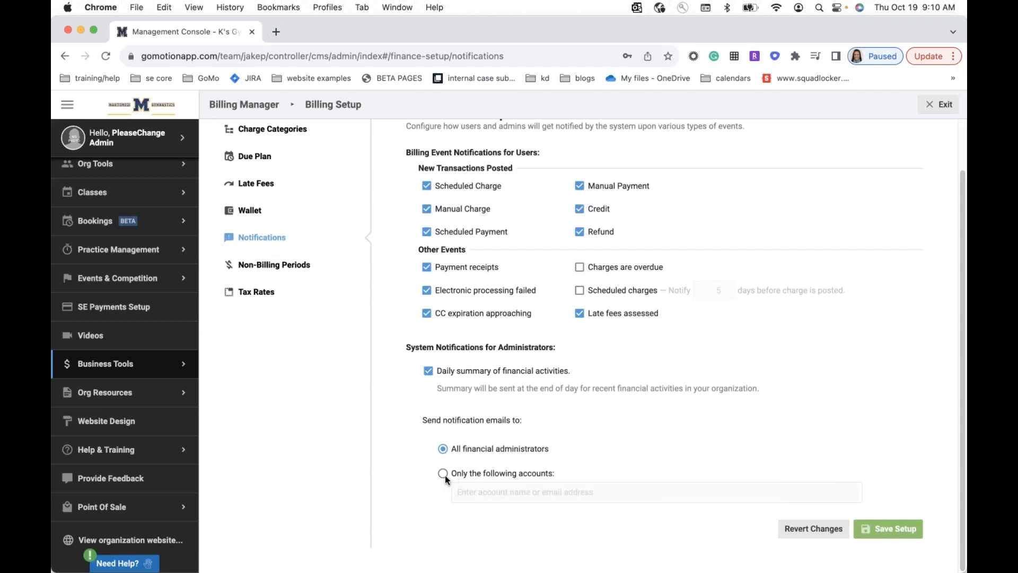
{"action": "left_click", "coordinate": [483, 491]}
{"action": "type", "text": "tessa"}
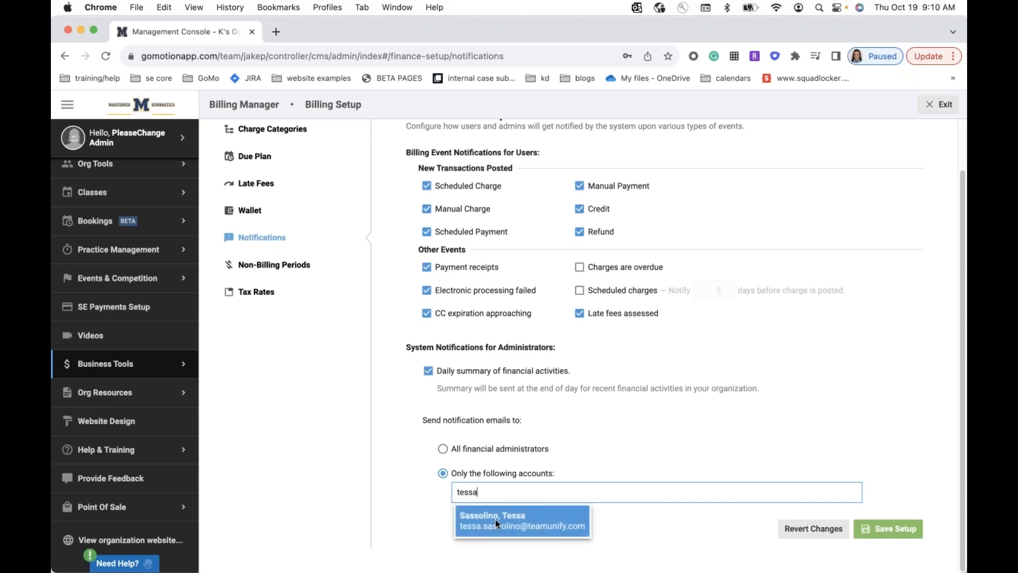
{"action": "left_click", "coordinate": [495, 520]}
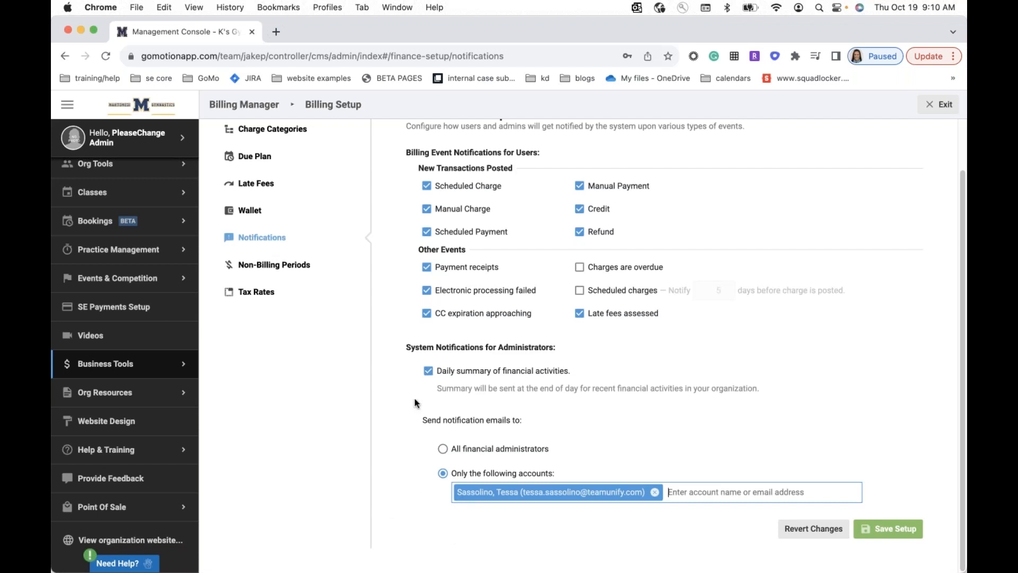
{"action": "left_click", "coordinate": [428, 371]}
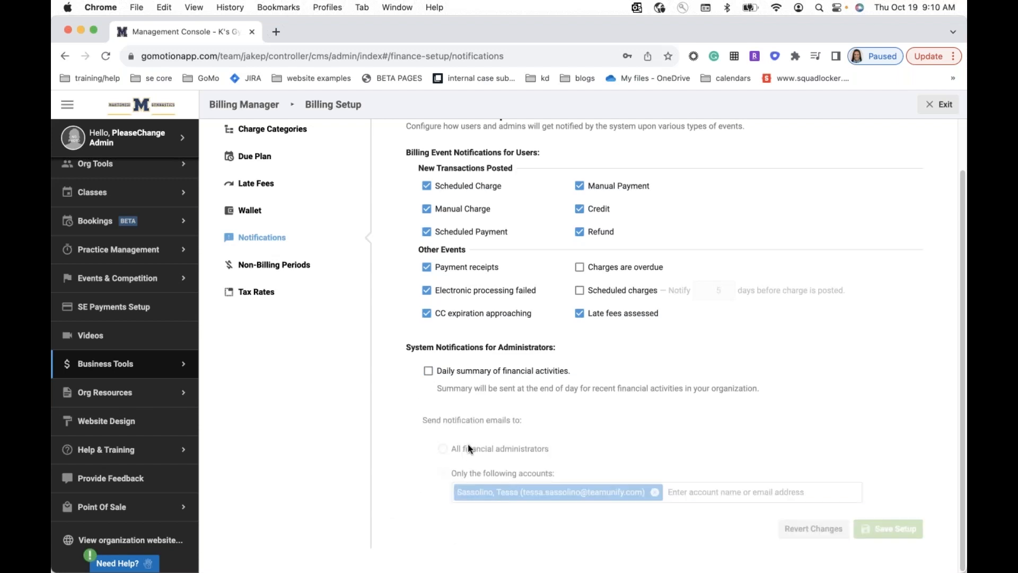
View the Non-Billing Periods settings and open the Tax Rates settings.
{"action": "scroll", "coordinate": [473, 424], "scroll_direction": "up", "scroll_amount": 2}
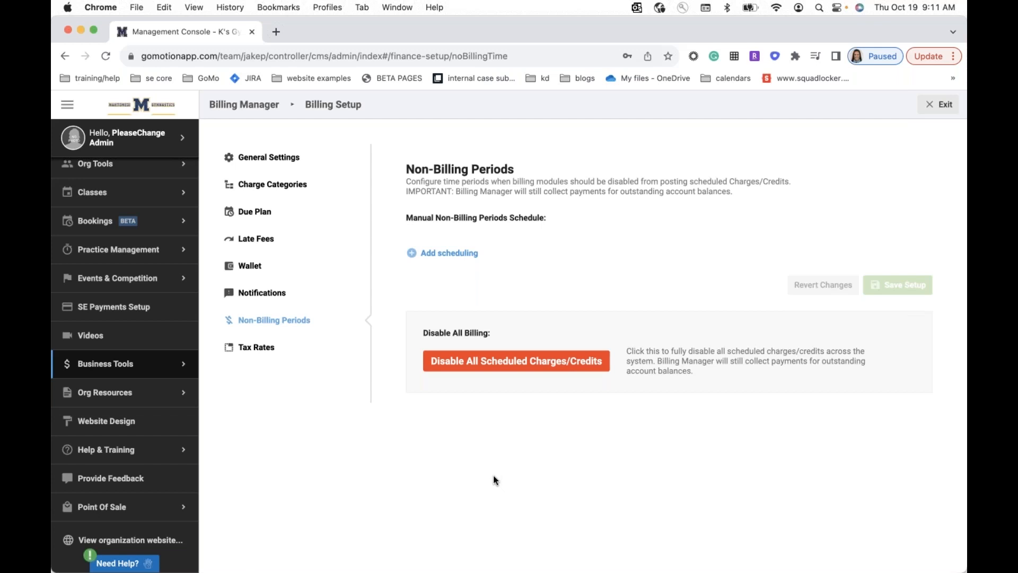
{"action": "left_click", "coordinate": [264, 349]}
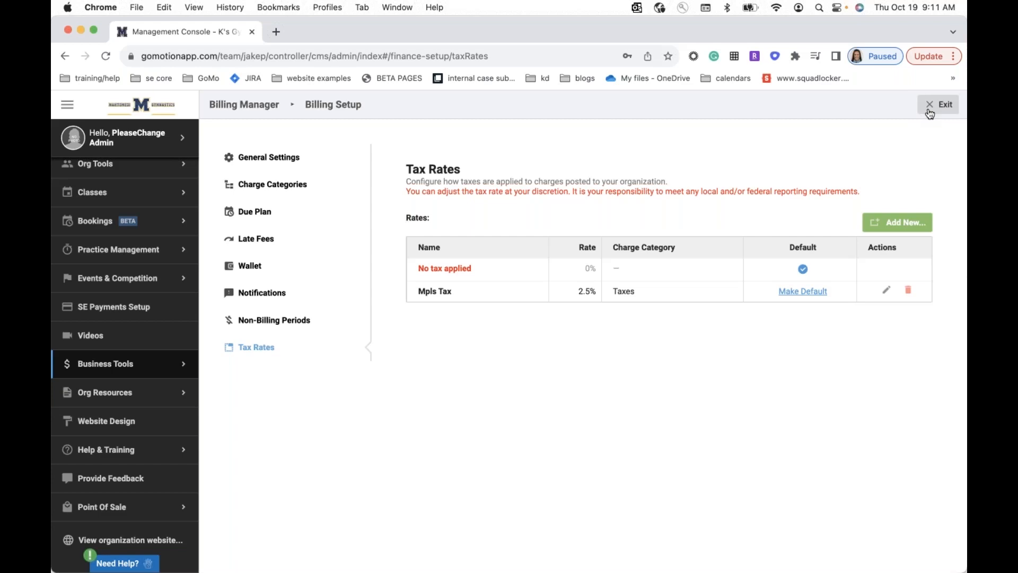
Return to the Charge Categories and review the full list, highlighting the Competitive Tuition category.
{"action": "left_click", "coordinate": [339, 180]}
{"action": "scroll", "coordinate": [734, 426], "scroll_direction": "down", "scroll_amount": 5}
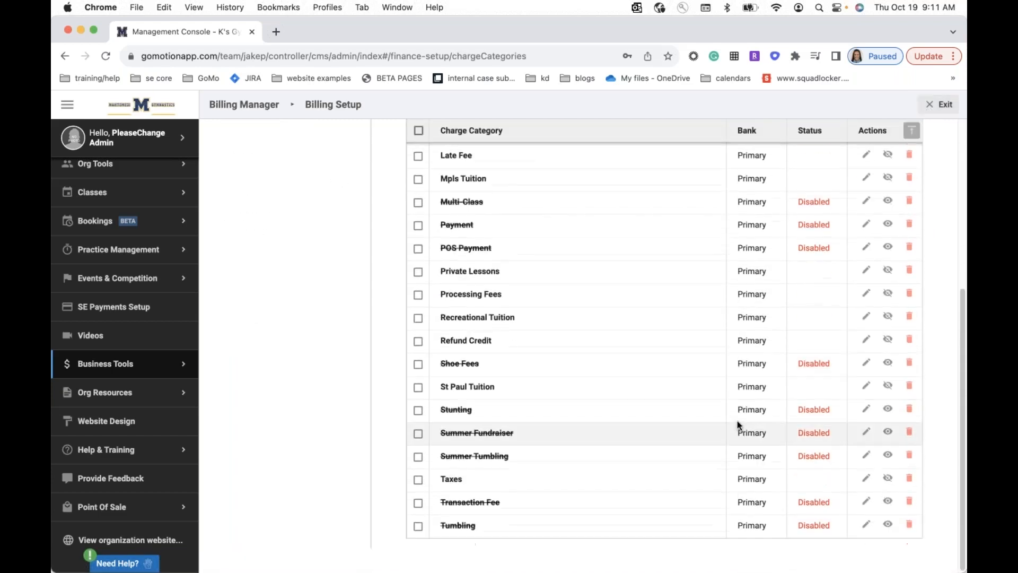
{"action": "scroll", "coordinate": [737, 420], "scroll_direction": "up", "scroll_amount": 5}
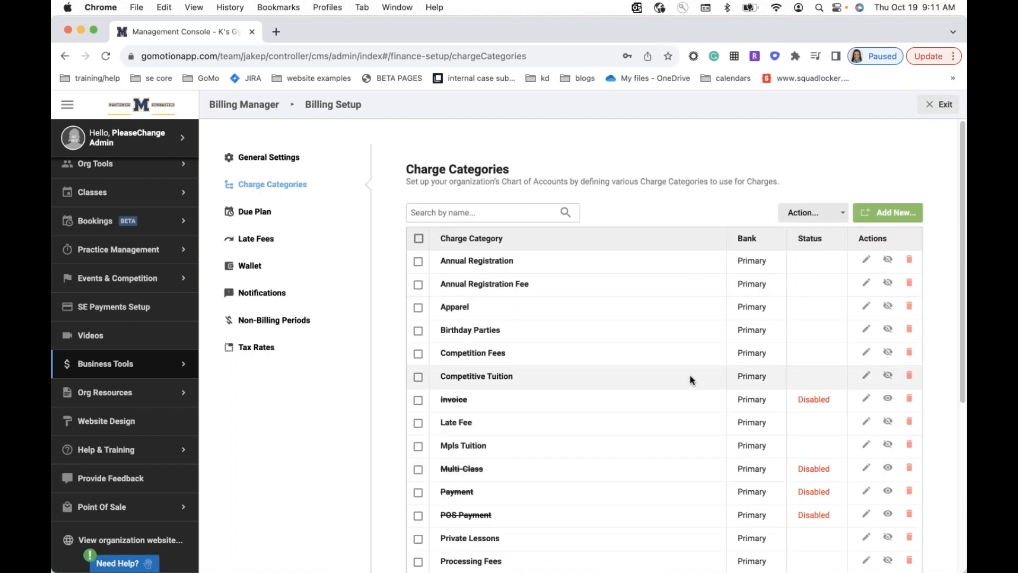
{"action": "scroll", "coordinate": [689, 375], "scroll_direction": "down", "scroll_amount": 5}
{"action": "scroll", "coordinate": [691, 379], "scroll_direction": "down", "scroll_amount": 1}
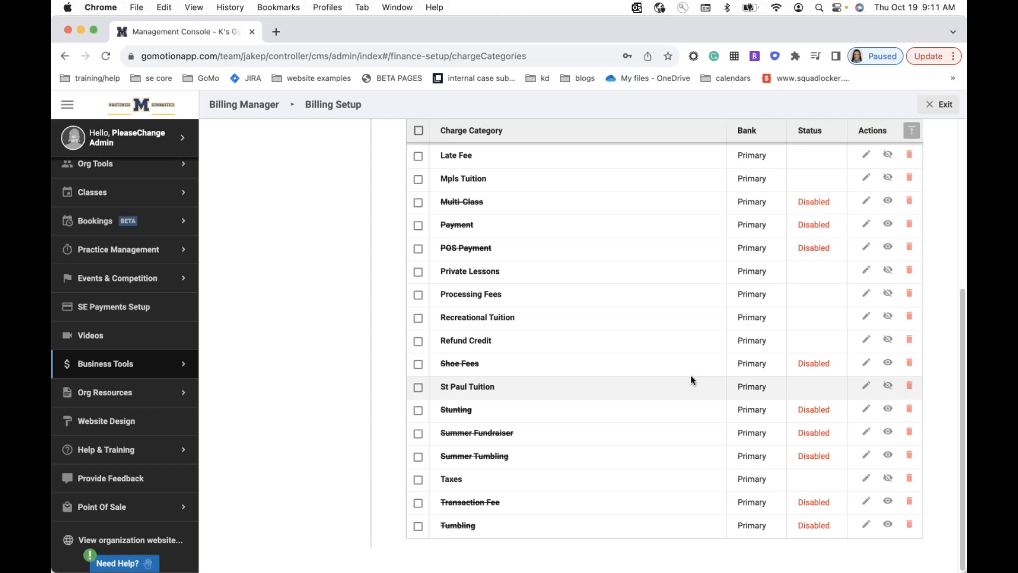
{"action": "scroll", "coordinate": [679, 361], "scroll_direction": "up", "scroll_amount": 5}
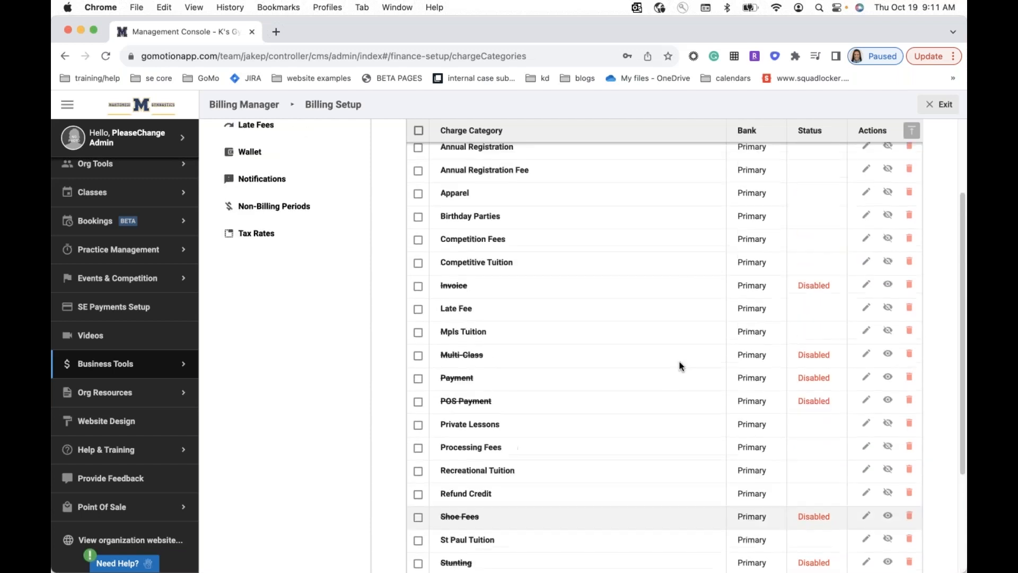
{"action": "left_click_drag", "start_coordinate": [533, 329], "coordinate": [438, 332]}
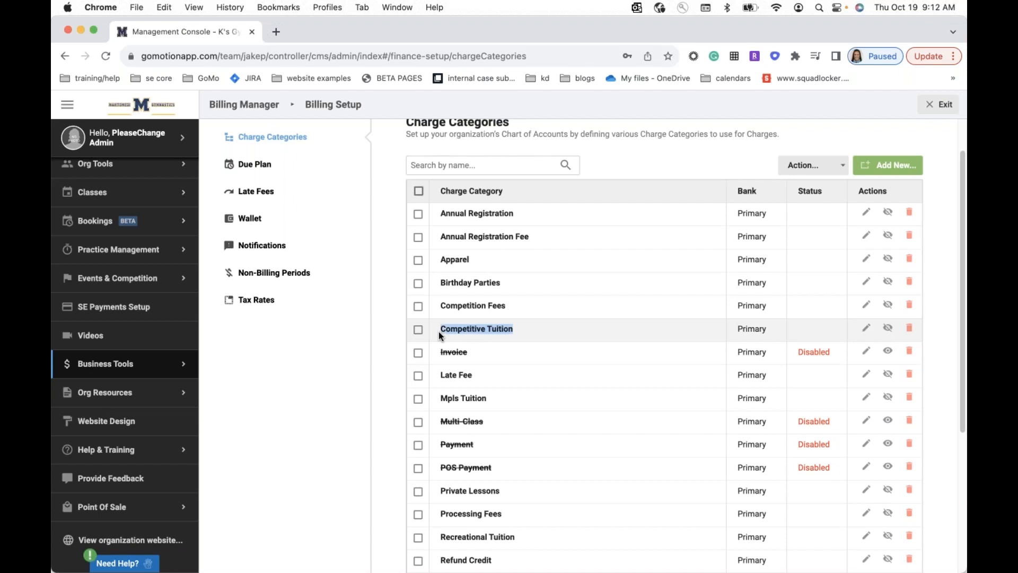
Highlight the Mpls Tuition category in the Charge Categories list and exit Billing Setup.
{"action": "left_click", "coordinate": [324, 501]}
{"action": "scroll", "coordinate": [457, 482], "scroll_direction": "down", "scroll_amount": 4}
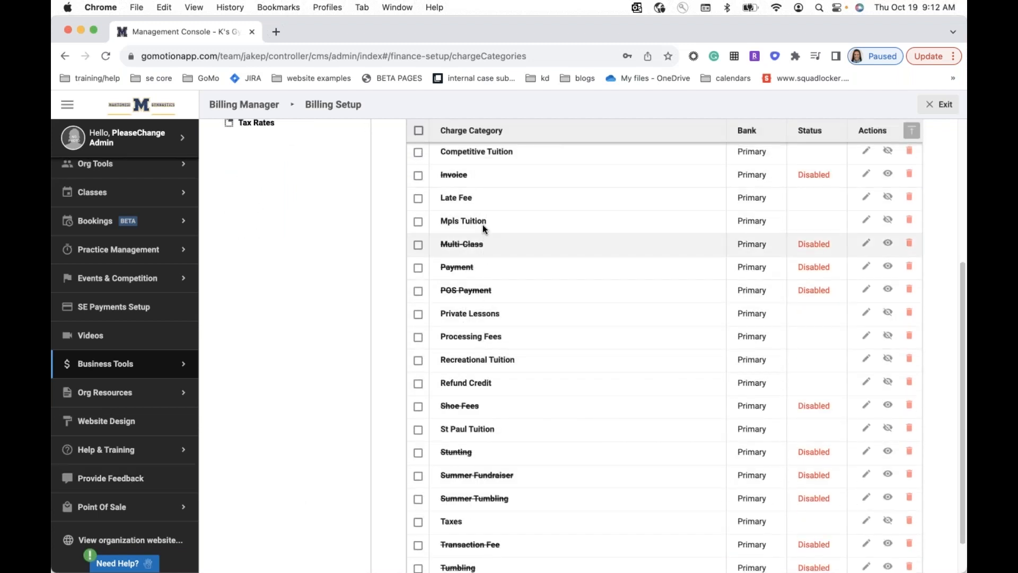
{"action": "left_click_drag", "start_coordinate": [483, 224], "coordinate": [431, 223]}
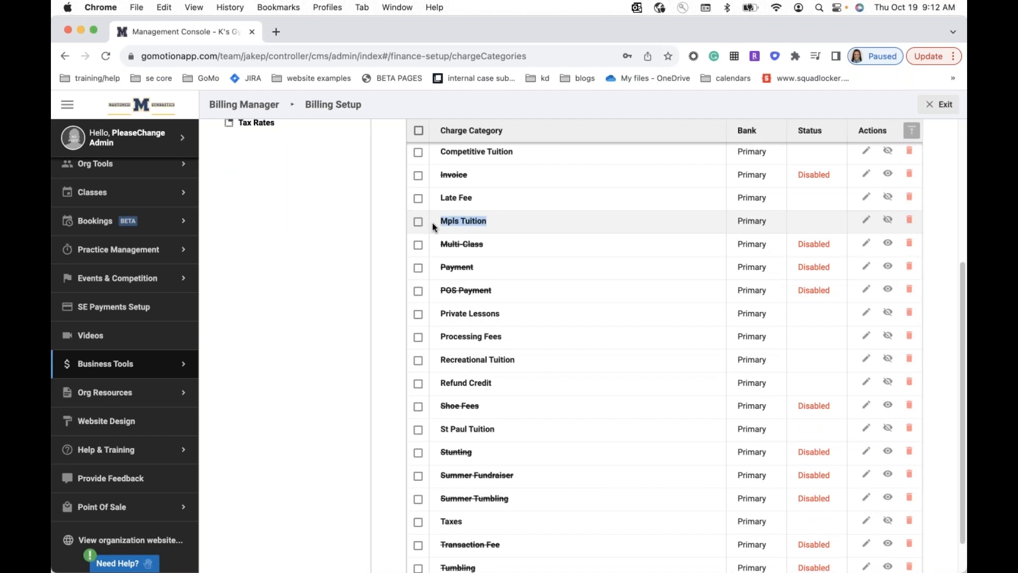
{"action": "left_click", "coordinate": [386, 227]}
{"action": "scroll", "coordinate": [431, 301], "scroll_direction": "up", "scroll_amount": 5}
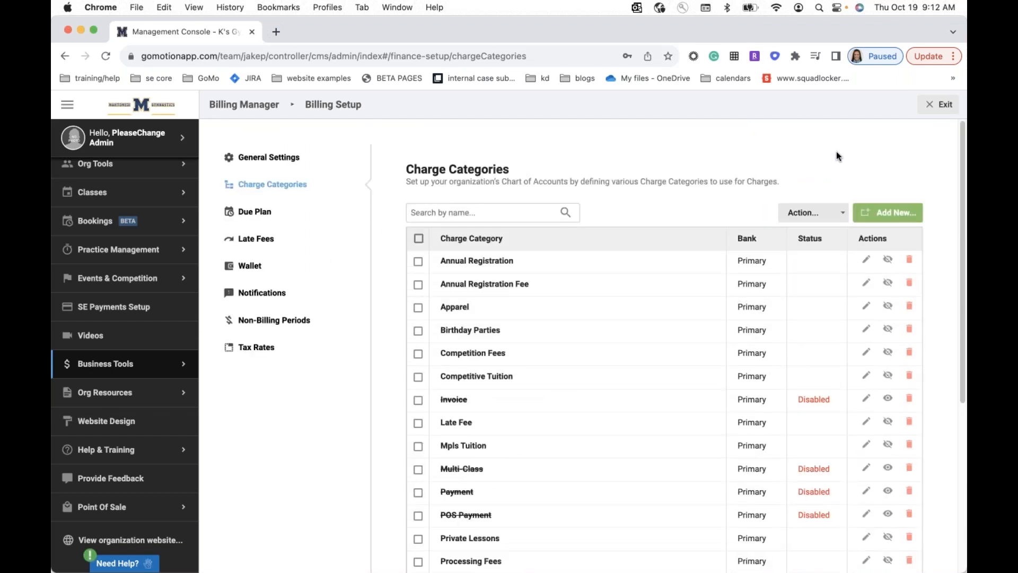
{"action": "left_click", "coordinate": [934, 106]}
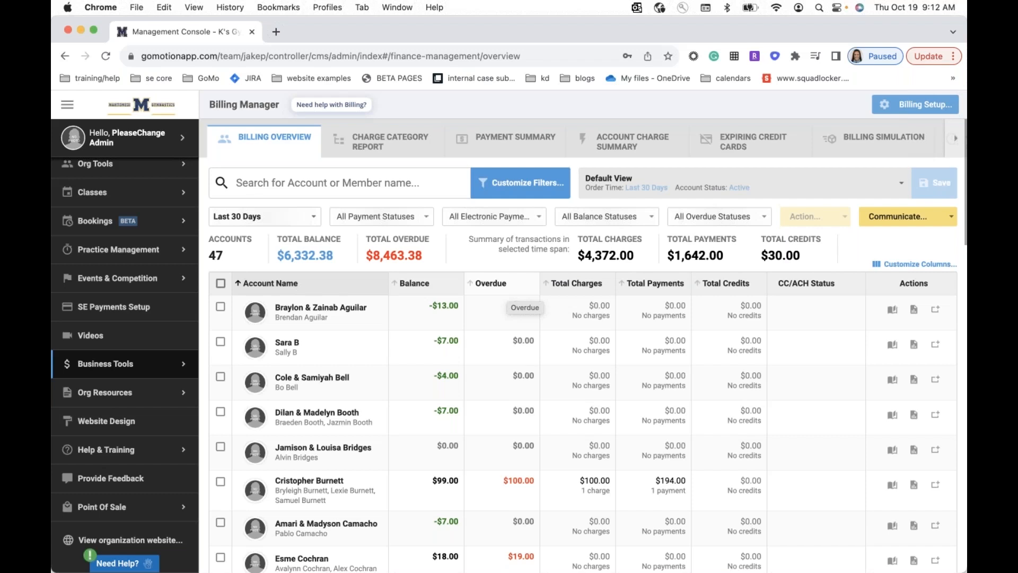
Generate the Charge Category Report for the last 90 days.
{"action": "left_click", "coordinate": [399, 149]}
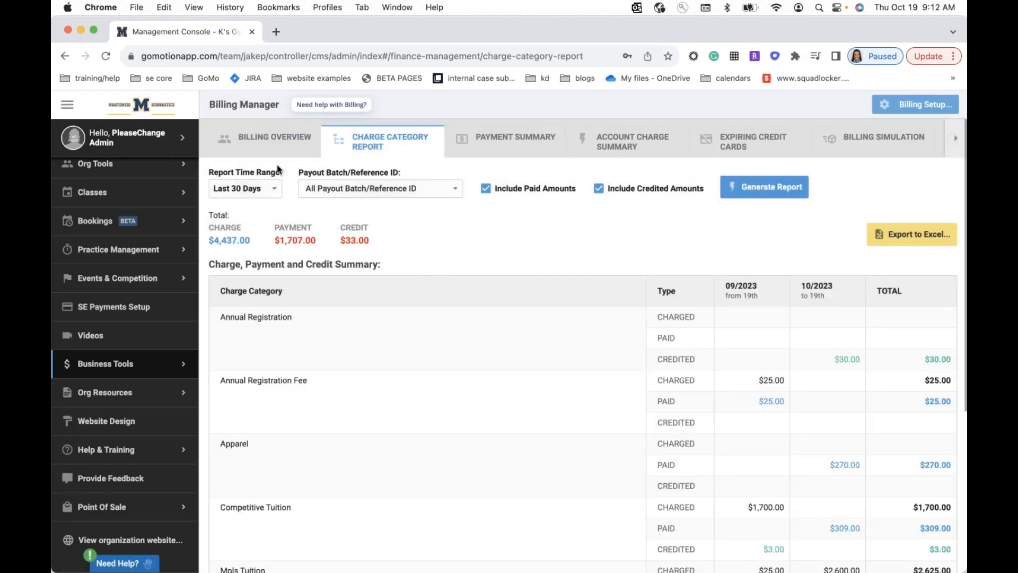
{"action": "left_click_drag", "start_coordinate": [282, 173], "coordinate": [210, 175]}
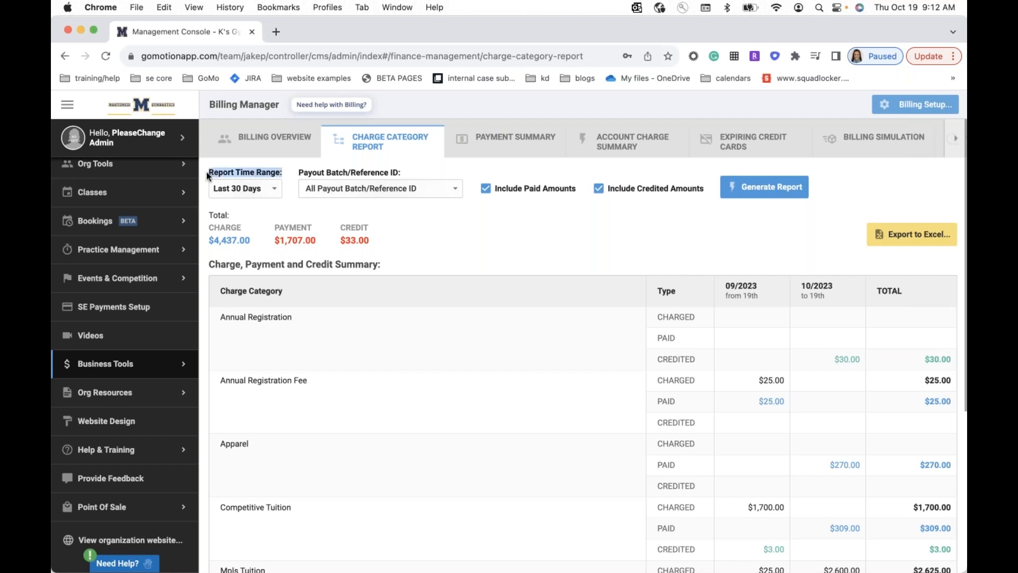
{"action": "left_click", "coordinate": [270, 189]}
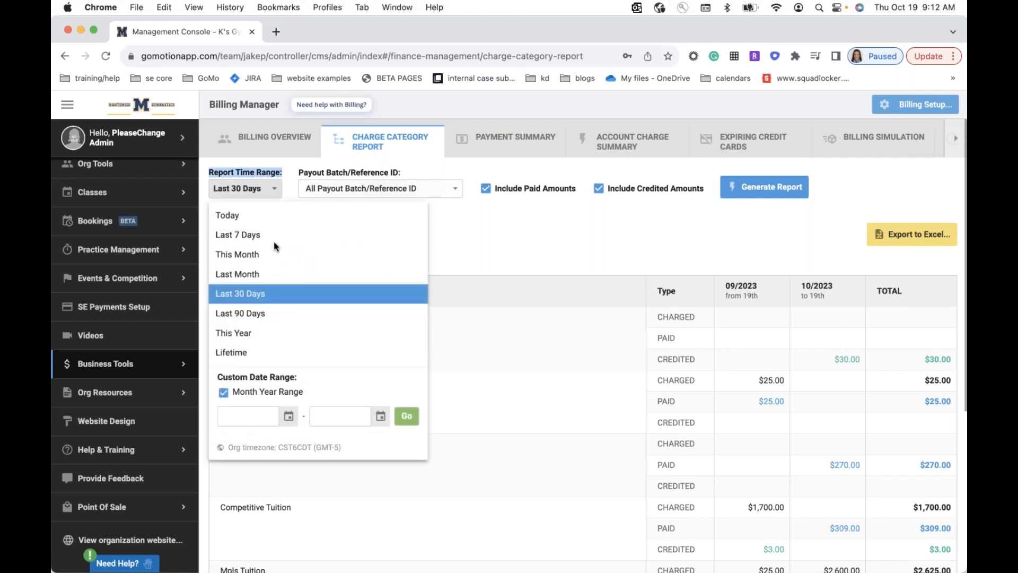
{"action": "left_click", "coordinate": [666, 231]}
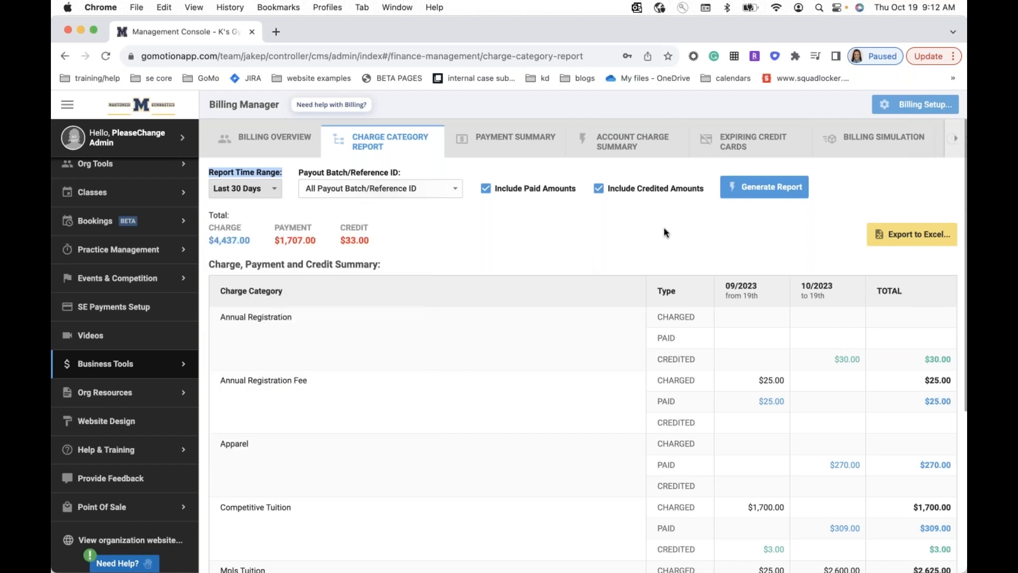
{"action": "left_click", "coordinate": [233, 189]}
{"action": "left_click", "coordinate": [227, 314]}
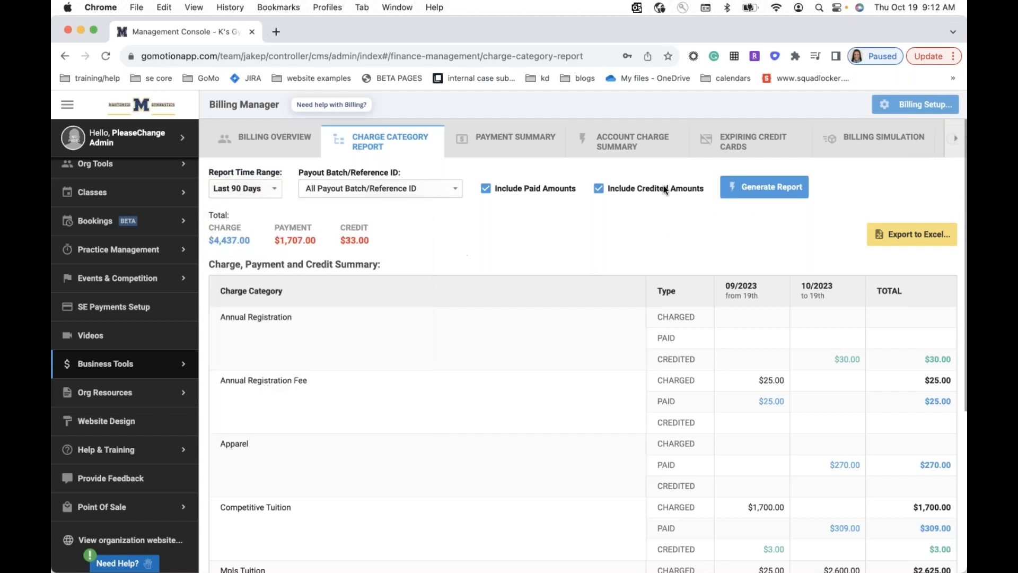
{"action": "left_click", "coordinate": [759, 189]}
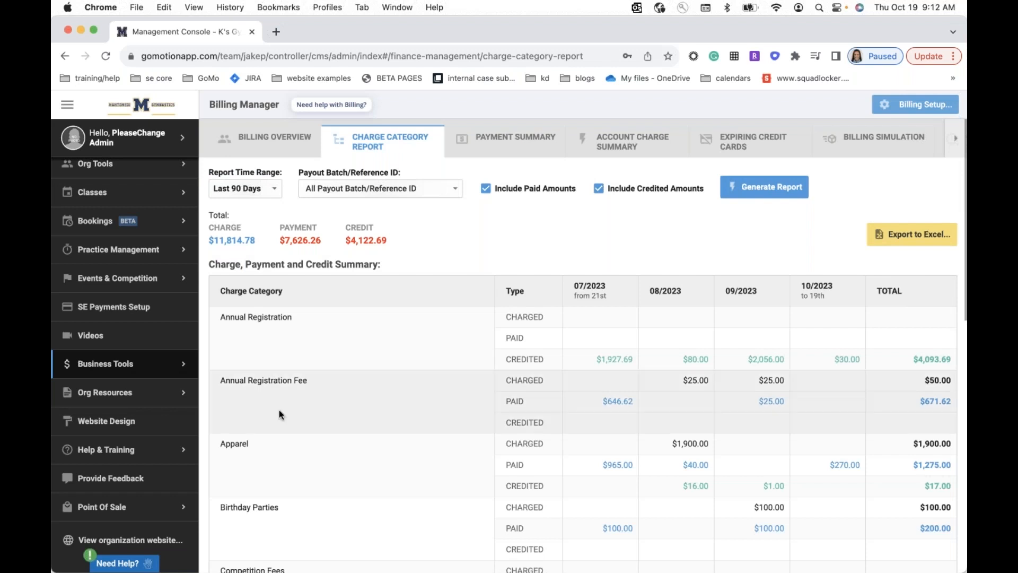
Review the charged, paid and credited amounts per charge category and view the report's Payout Batch/Reference ID filter.
{"action": "scroll", "coordinate": [289, 466], "scroll_direction": "down", "scroll_amount": 1}
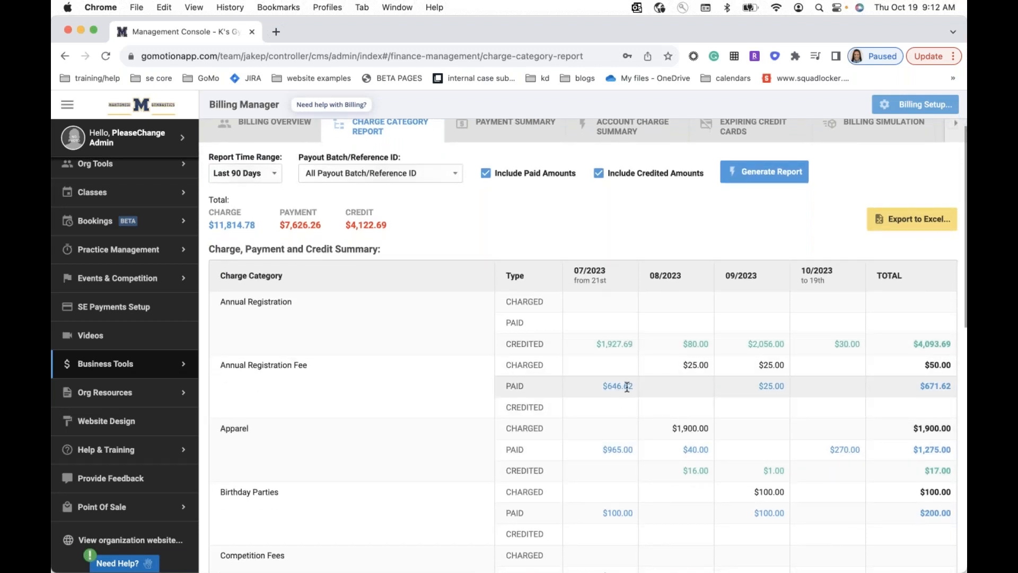
{"action": "scroll", "coordinate": [753, 345], "scroll_direction": "down", "scroll_amount": 1}
{"action": "scroll", "coordinate": [696, 401], "scroll_direction": "down", "scroll_amount": 3}
{"action": "scroll", "coordinate": [695, 400], "scroll_direction": "down", "scroll_amount": 3}
{"action": "scroll", "coordinate": [695, 401], "scroll_direction": "up", "scroll_amount": 7}
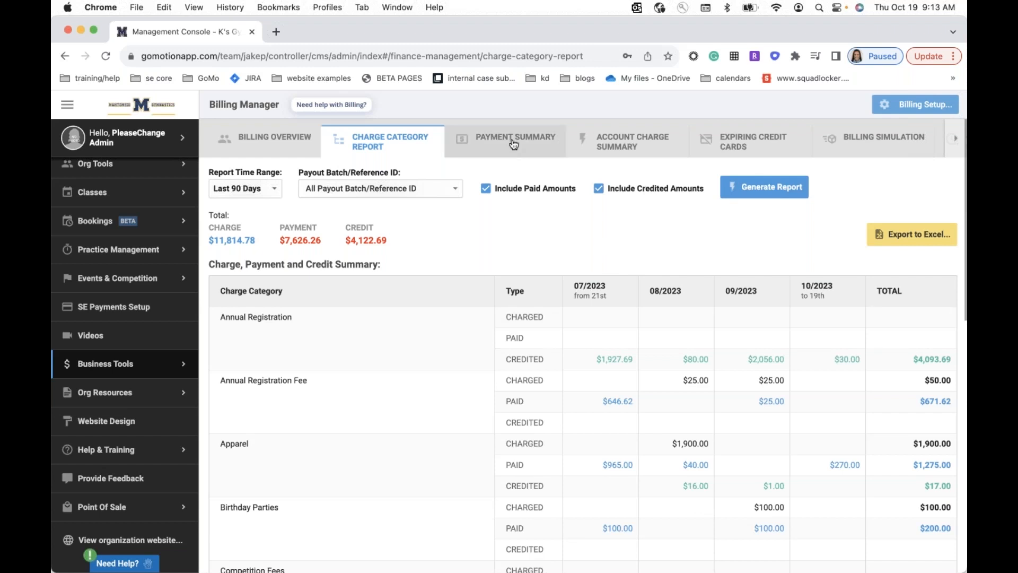
{"action": "left_click", "coordinate": [423, 194]}
{"action": "left_click", "coordinate": [365, 238]}
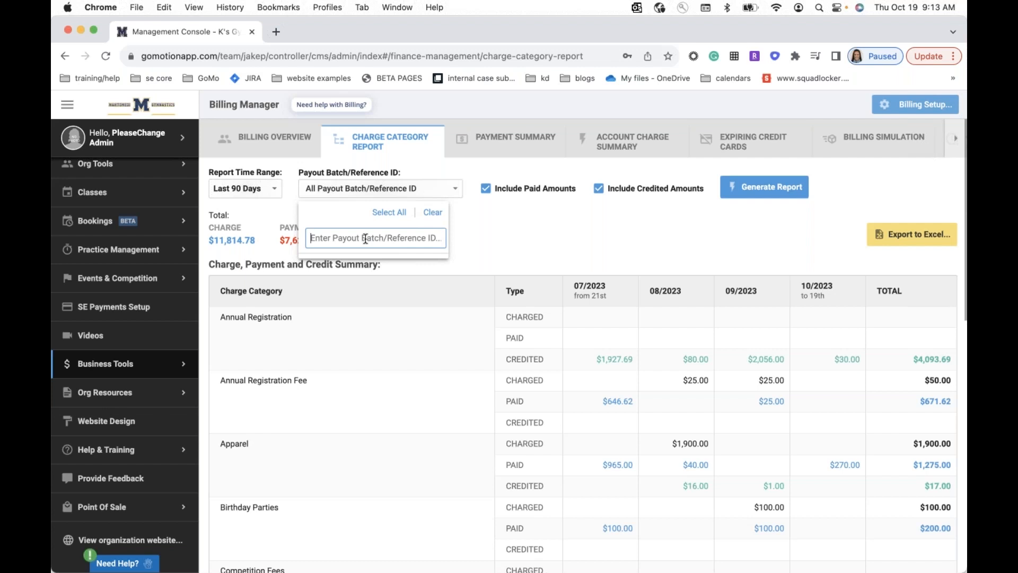
{"action": "left_click", "coordinate": [503, 210]}
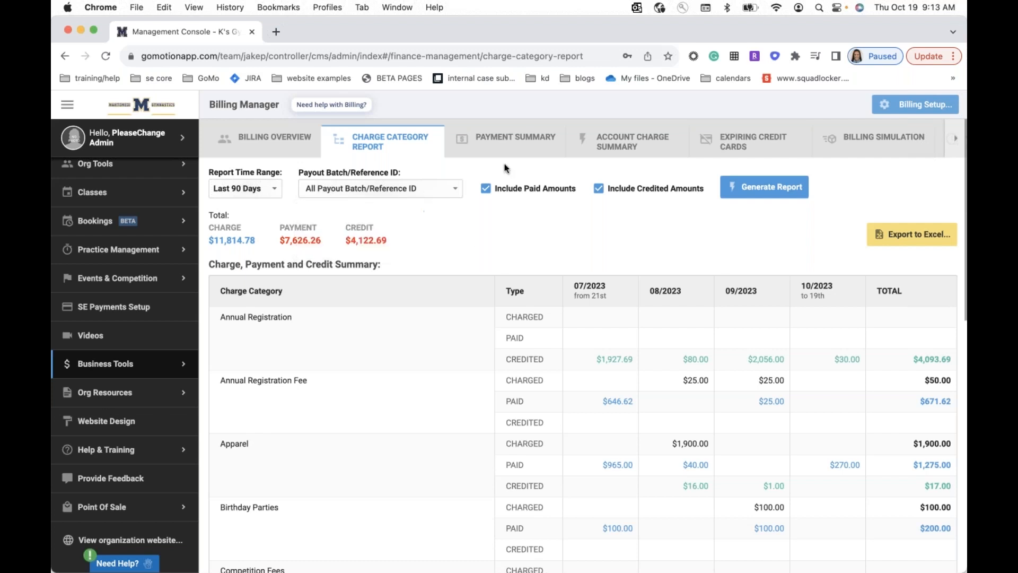
Open the Payment Summary and view its report time range options.
{"action": "left_click", "coordinate": [510, 139]}
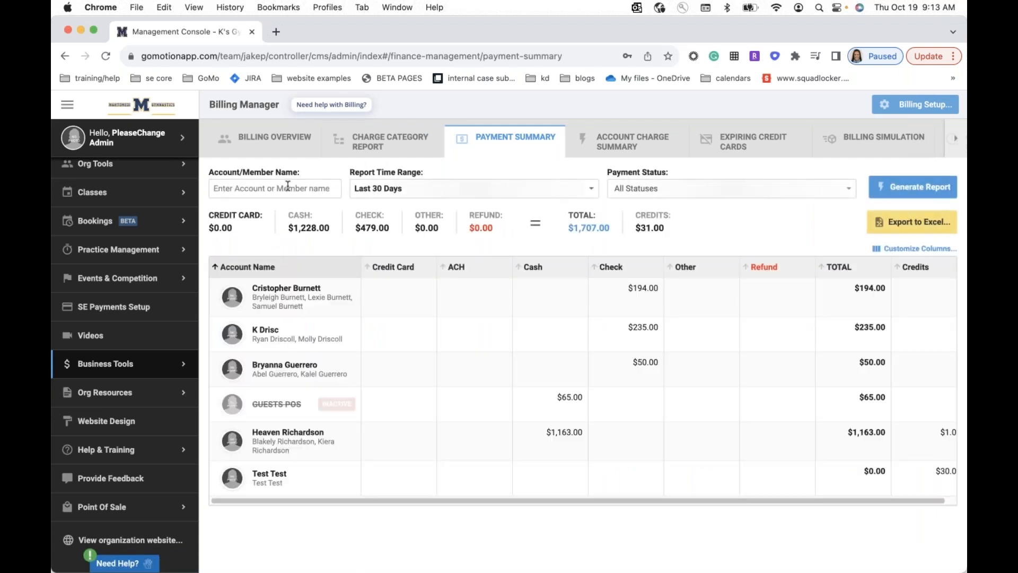
{"action": "left_click", "coordinate": [406, 190]}
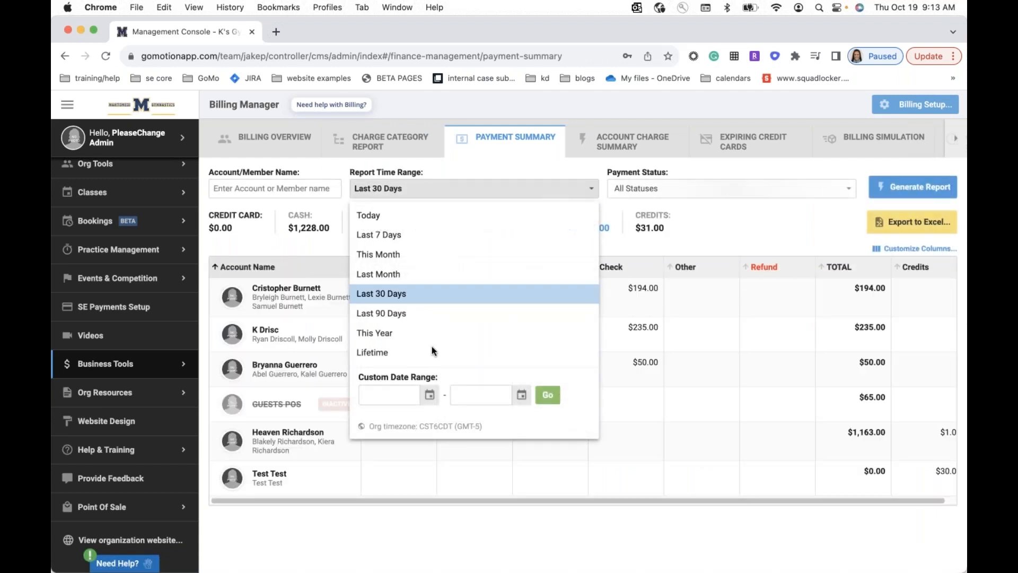
{"action": "left_click", "coordinate": [464, 202]}
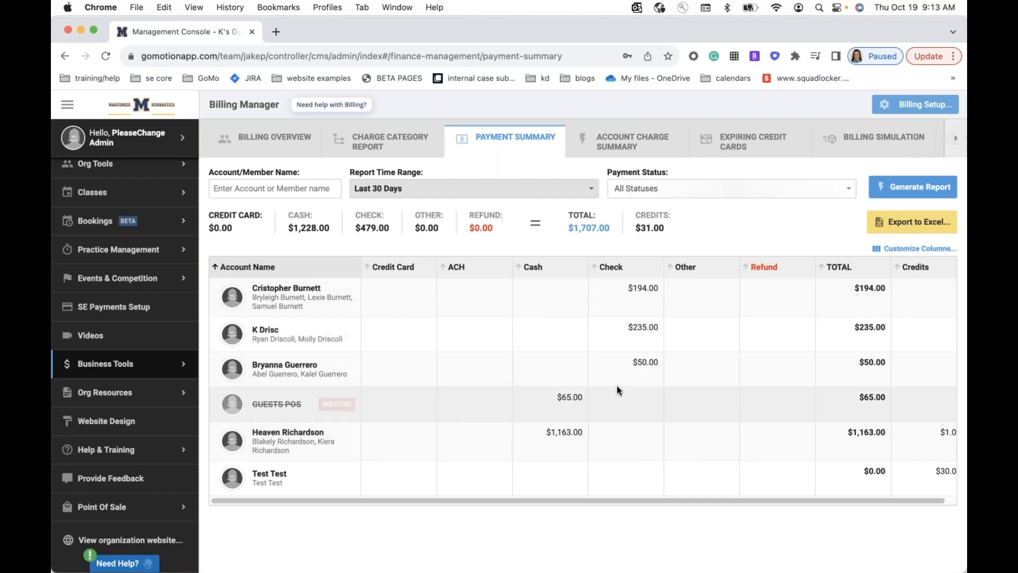
Generate the Account Charge Summary for only the Annual Registration and Annual Registration Fee categories, and view the category filter again.
{"action": "left_click", "coordinate": [653, 150]}
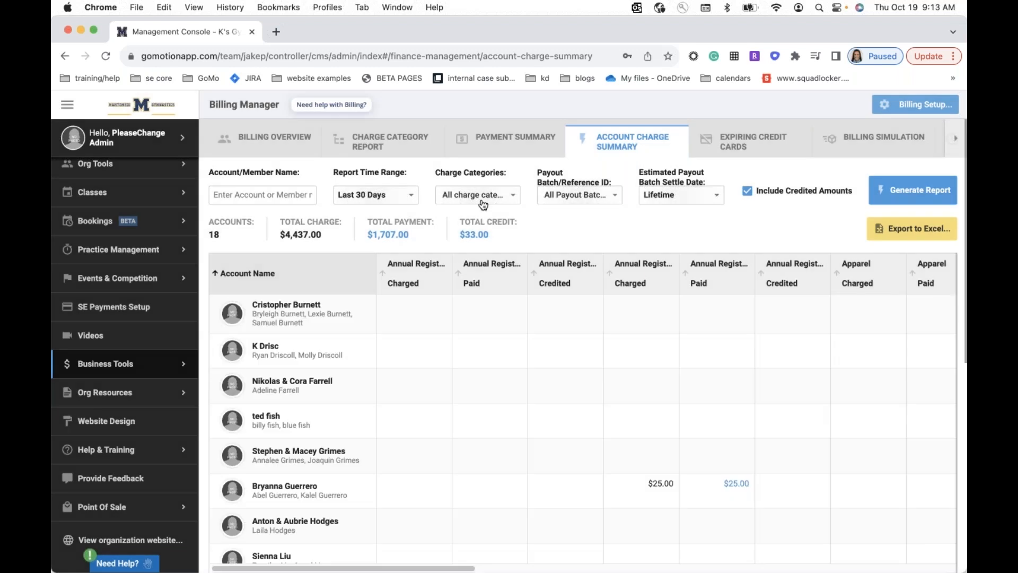
{"action": "left_click", "coordinate": [484, 201]}
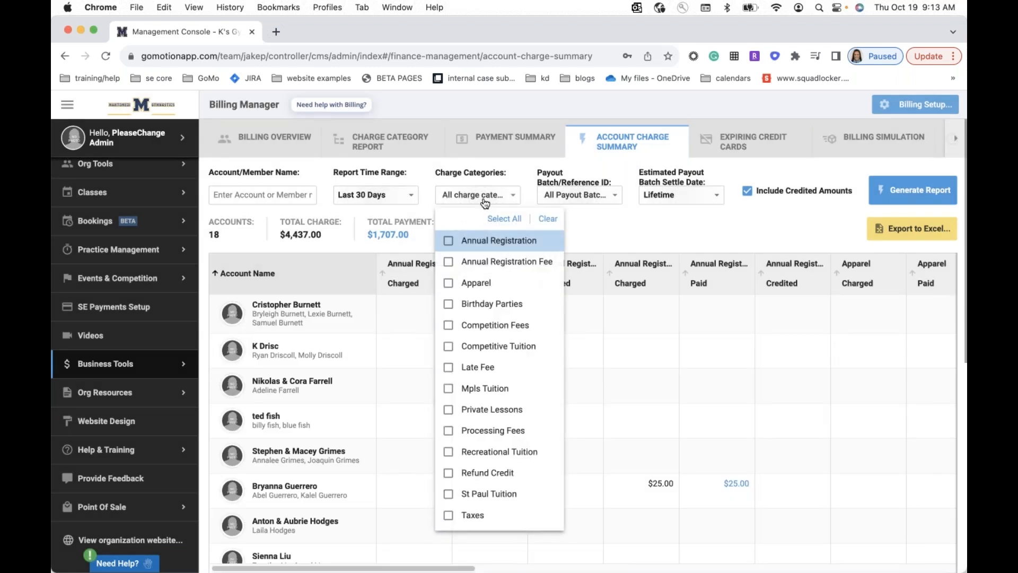
{"action": "left_click", "coordinate": [448, 262]}
{"action": "left_click", "coordinate": [447, 241]}
{"action": "left_click", "coordinate": [694, 323]}
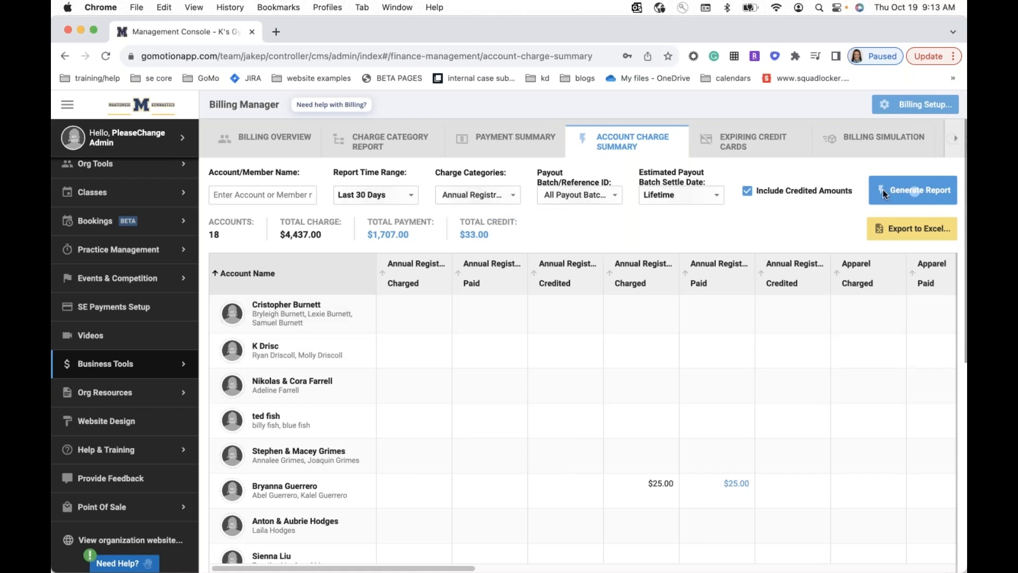
{"action": "left_click", "coordinate": [897, 190]}
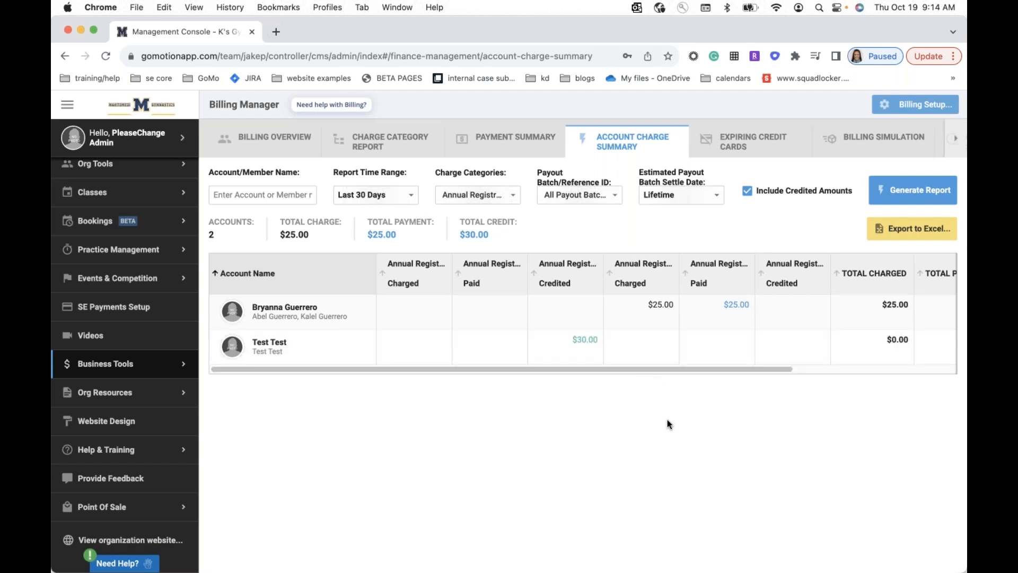
{"action": "left_click", "coordinate": [498, 200]}
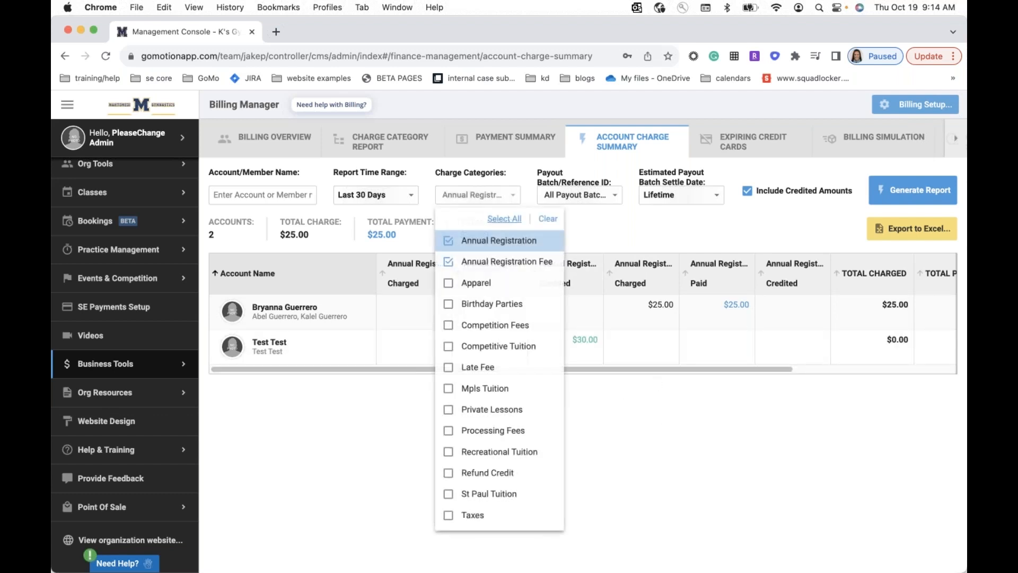
{"action": "left_click", "coordinate": [603, 236]}
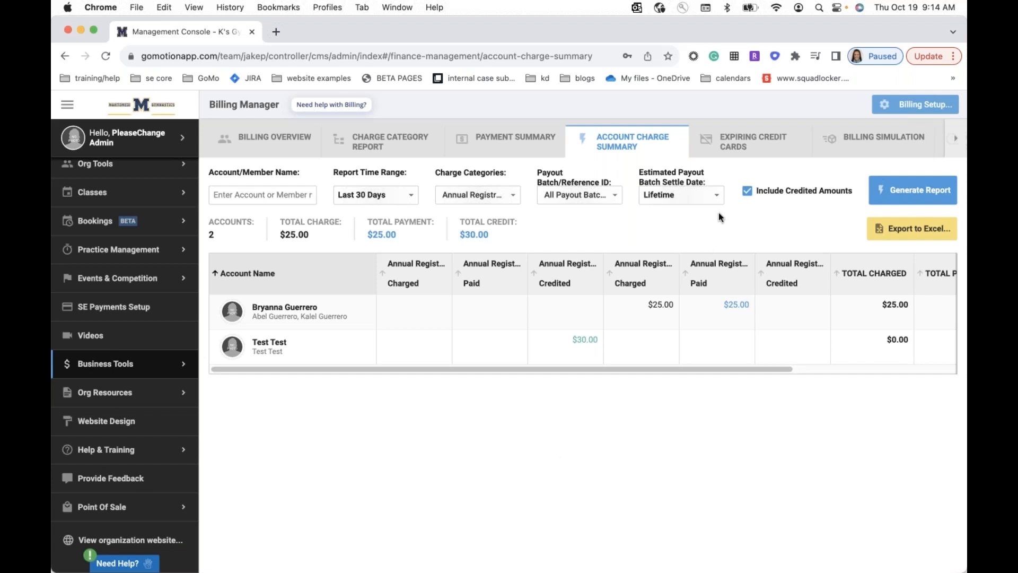
Generate the Expiring Credit Cards report for expired cards and view the available expiration options.
{"action": "left_click", "coordinate": [719, 132]}
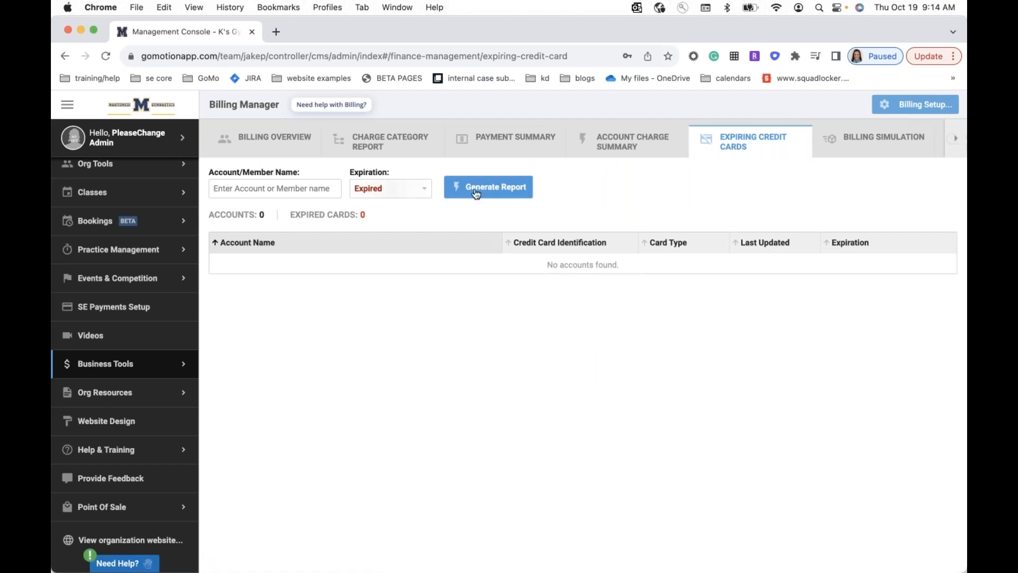
{"action": "left_click", "coordinate": [488, 189]}
{"action": "left_click", "coordinate": [423, 197]}
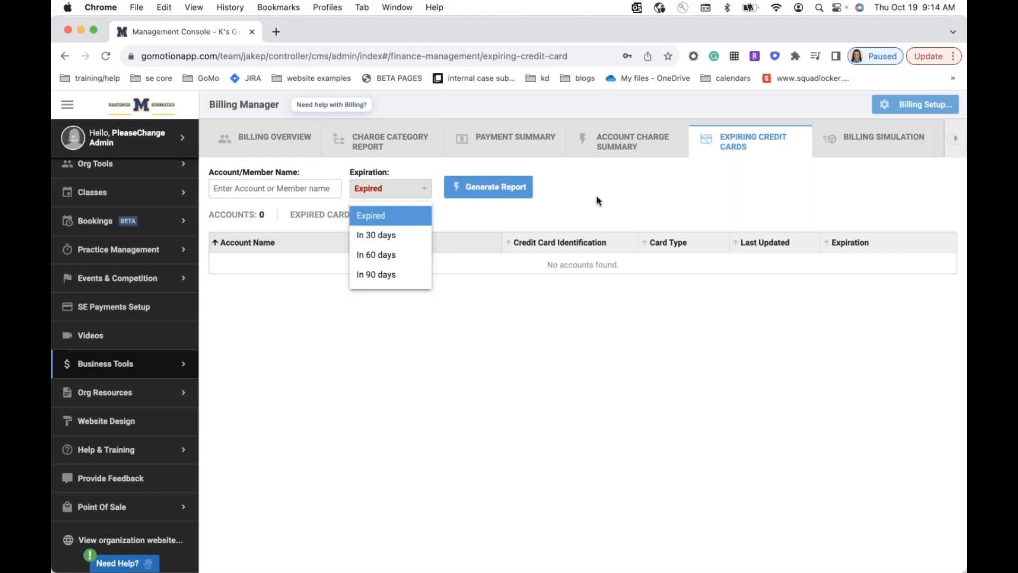
Perform a Billing Simulation for active accounts with the date set to 11/05/2023.
{"action": "left_click", "coordinate": [880, 140]}
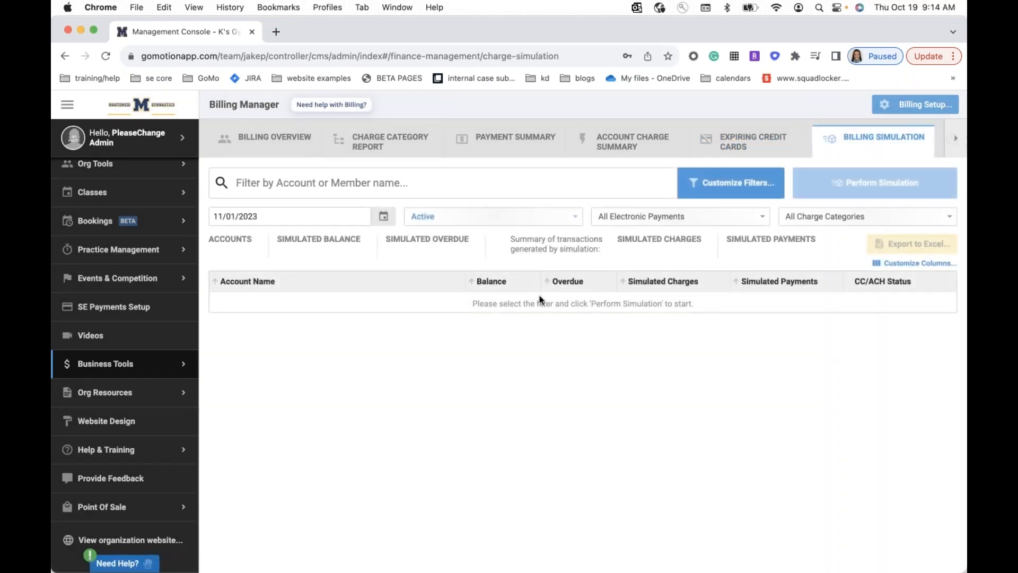
{"action": "left_click", "coordinate": [384, 217]}
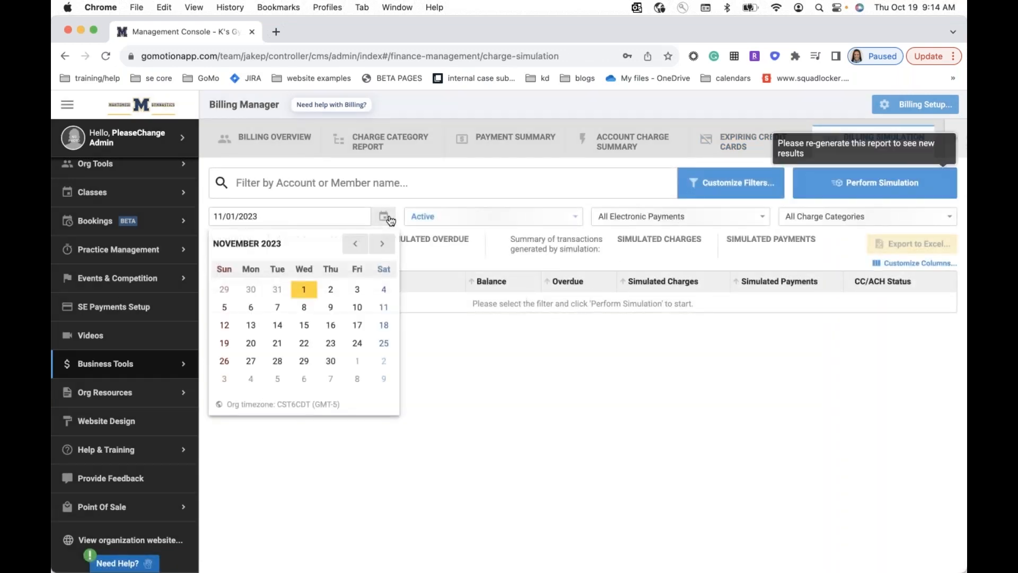
{"action": "left_click", "coordinate": [226, 306]}
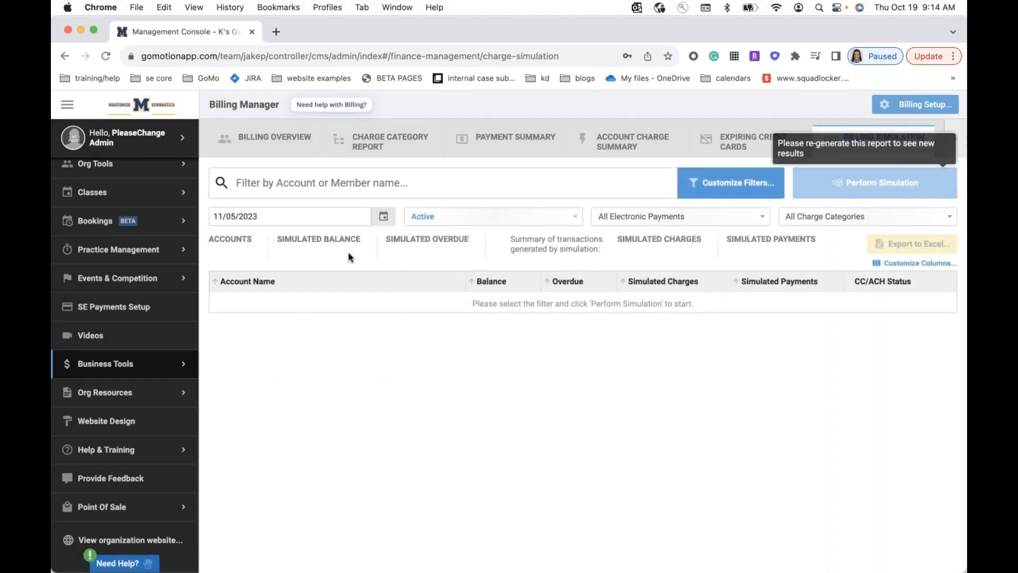
{"action": "left_click", "coordinate": [878, 183]}
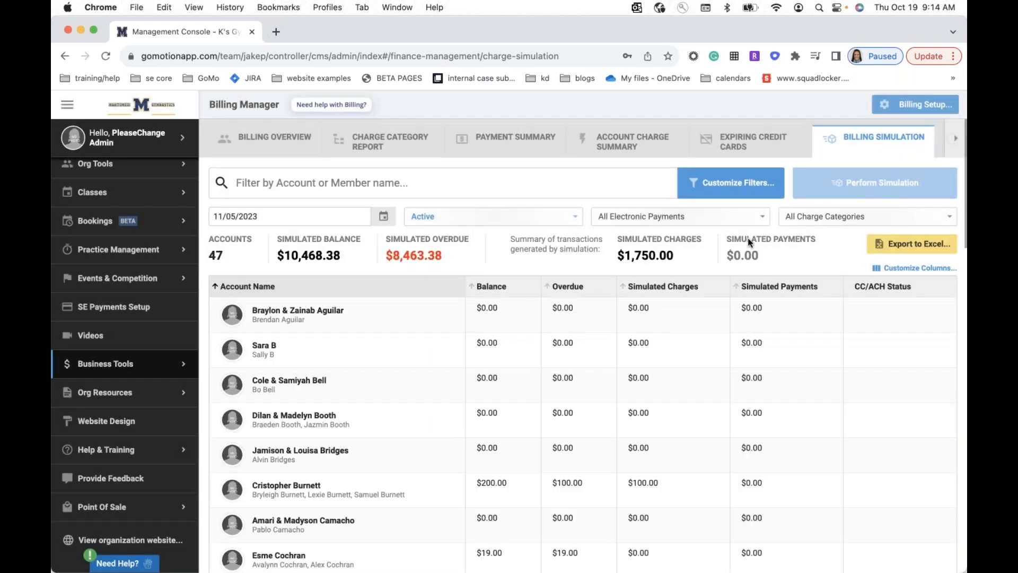
Review the simulation date and highlight the simulated balance, overdue, charges and payments totals.
{"action": "left_click_drag", "start_coordinate": [262, 216], "coordinate": [202, 216]}
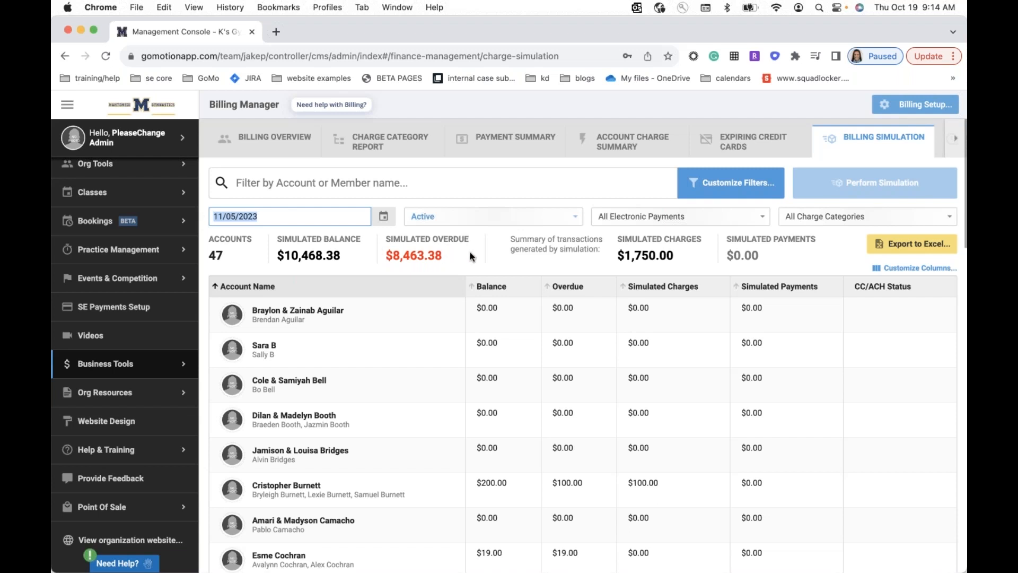
{"action": "left_click", "coordinate": [492, 252]}
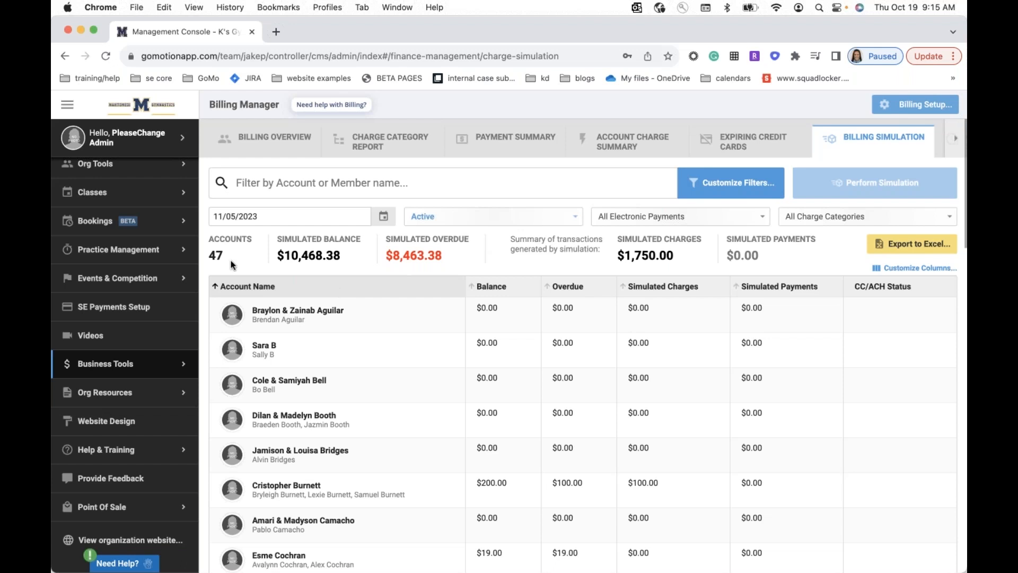
{"action": "double_click", "coordinate": [310, 256]}
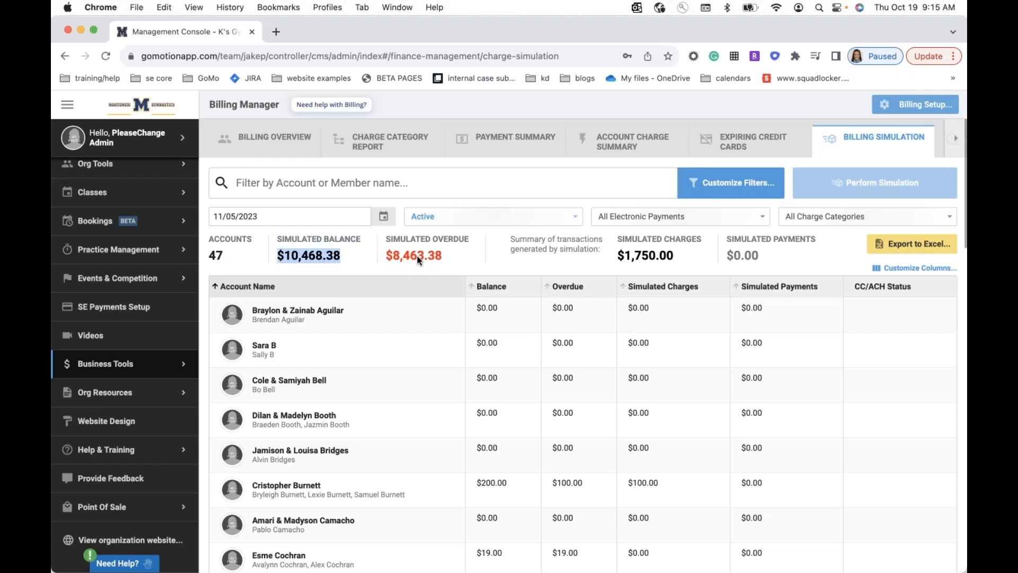
{"action": "double_click", "coordinate": [388, 257]}
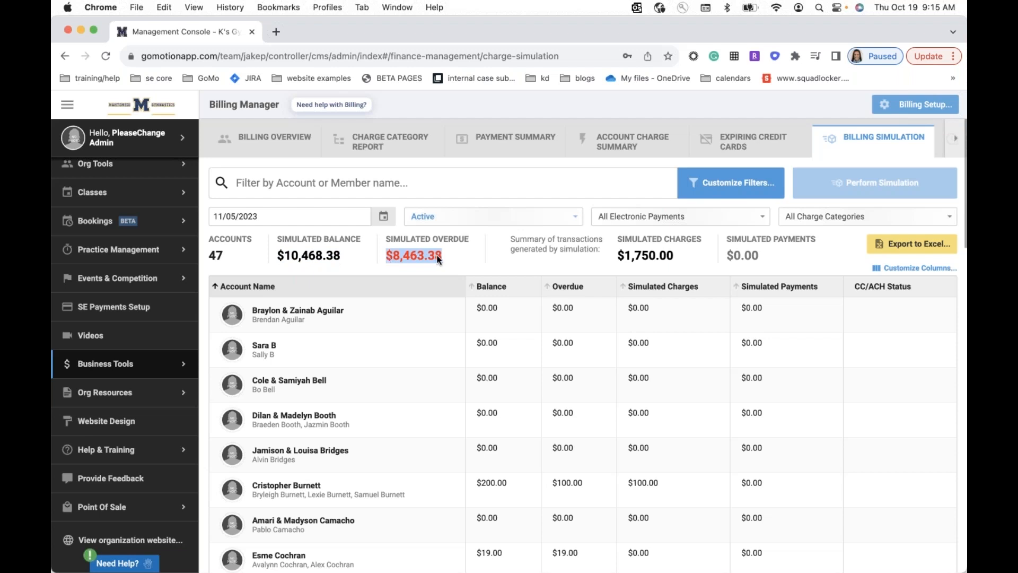
{"action": "scroll", "coordinate": [438, 260], "scroll_direction": "down", "scroll_amount": 1}
{"action": "left_click_drag", "start_coordinate": [680, 244], "coordinate": [616, 249]}
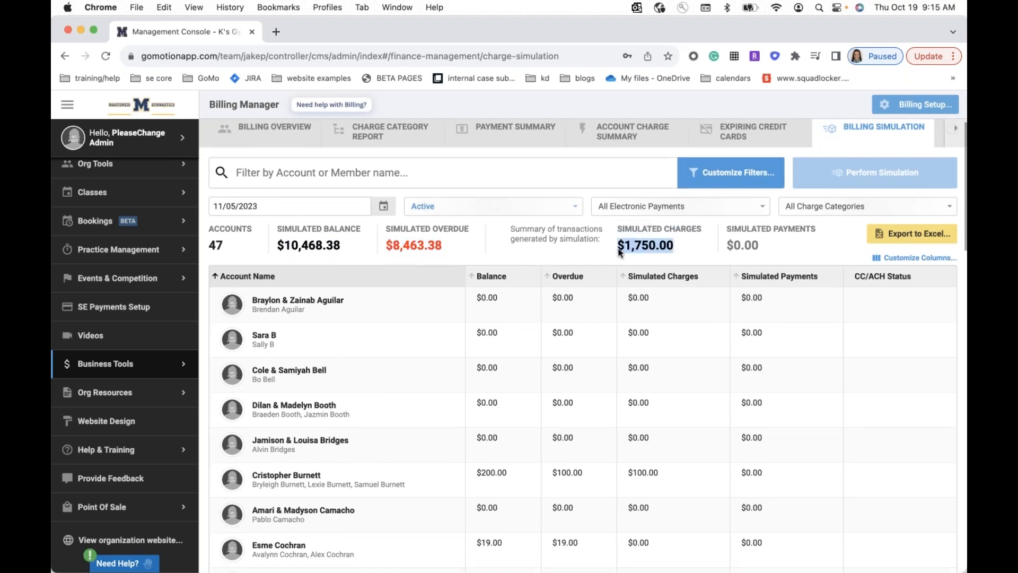
{"action": "left_click_drag", "start_coordinate": [756, 247], "coordinate": [730, 231]}
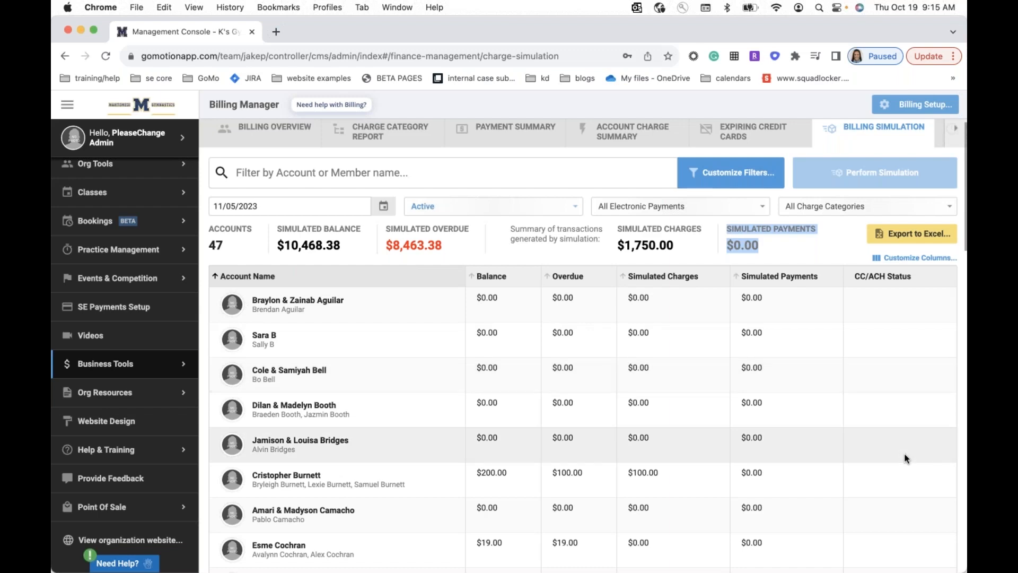
Review the list of accounts in the billing simulation results and clear the highlighted payments total.
{"action": "scroll", "coordinate": [905, 453], "scroll_direction": "down", "scroll_amount": 10}
{"action": "scroll", "coordinate": [903, 451], "scroll_direction": "down", "scroll_amount": 4}
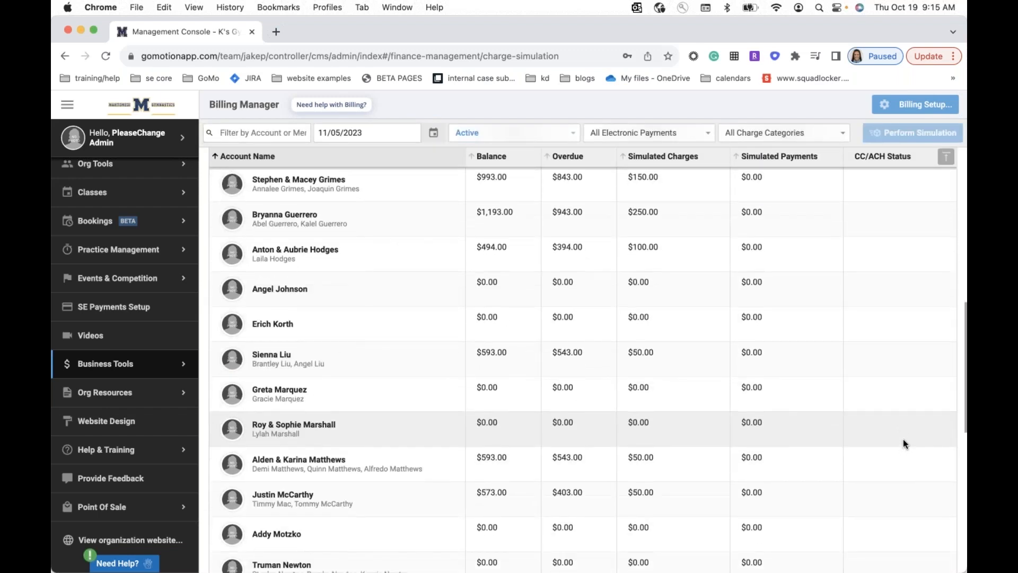
{"action": "scroll", "coordinate": [902, 438], "scroll_direction": "up", "scroll_amount": 10}
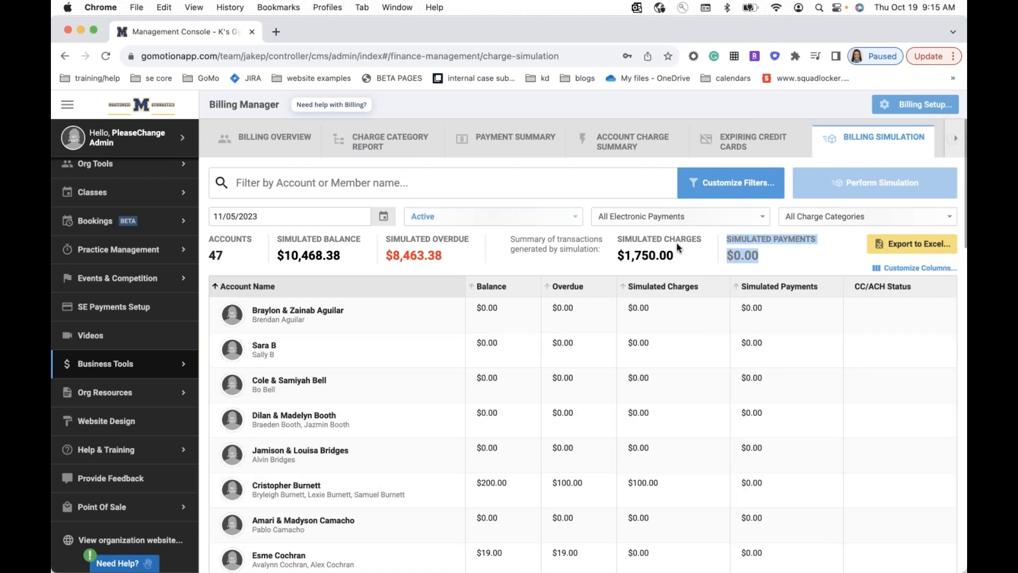
{"action": "left_click", "coordinate": [797, 250]}
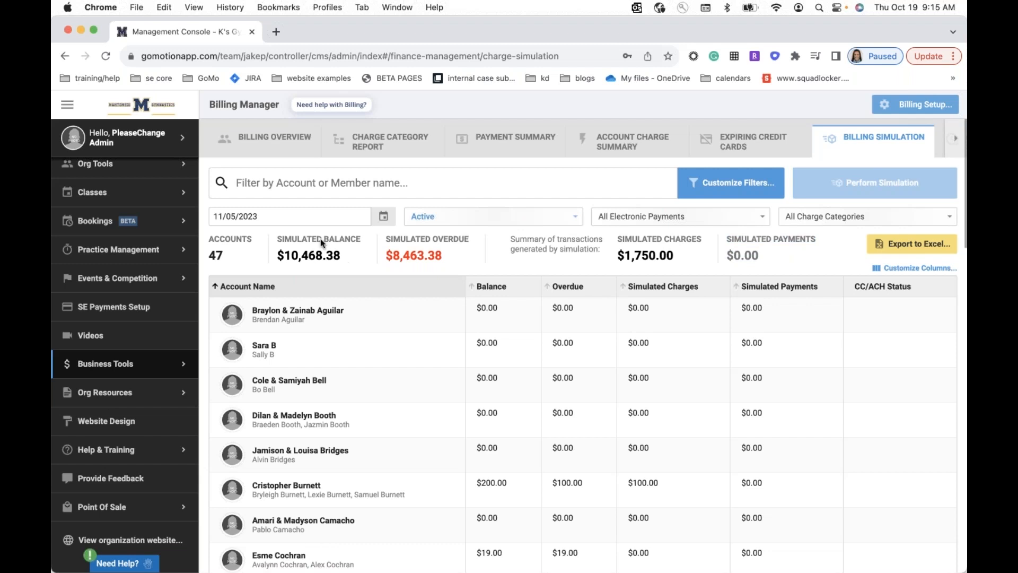
Set the simulation date to 11/17/2023 and highlight the simulated charges and payments totals.
{"action": "left_click", "coordinate": [391, 216]}
{"action": "left_click", "coordinate": [367, 325]}
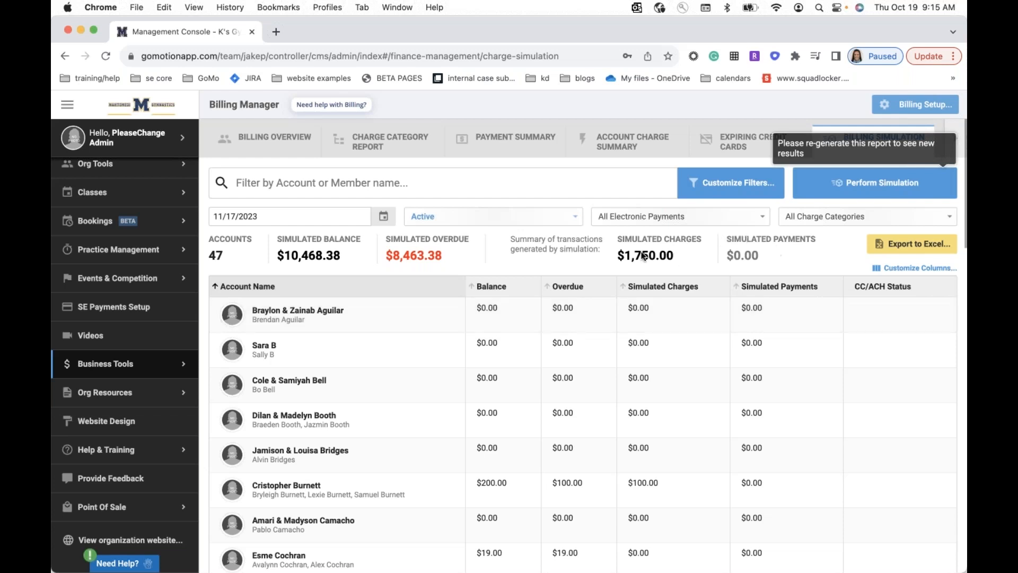
{"action": "left_click_drag", "start_coordinate": [619, 239], "coordinate": [774, 265]}
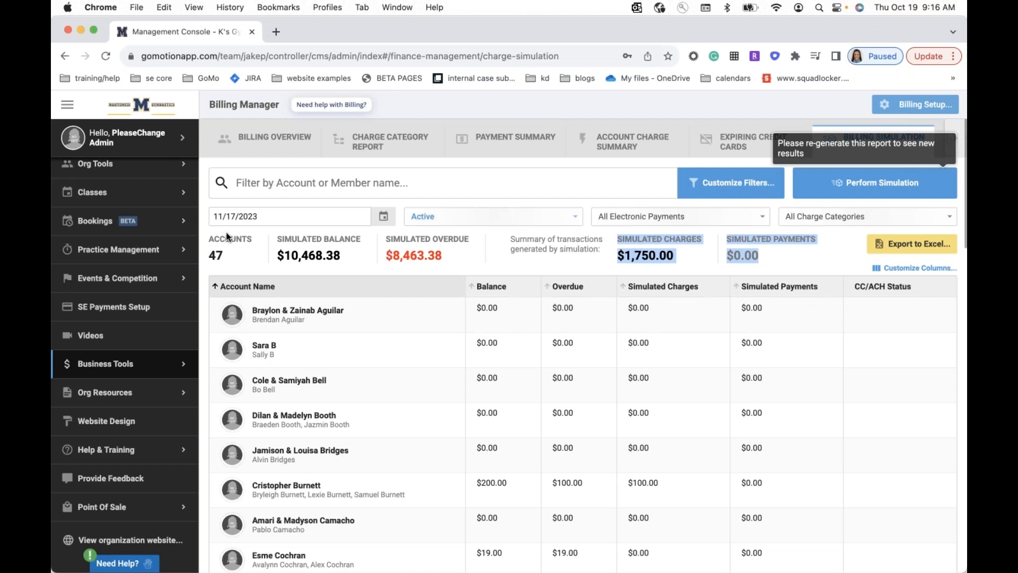
{"action": "left_click_drag", "start_coordinate": [676, 258], "coordinate": [621, 231]}
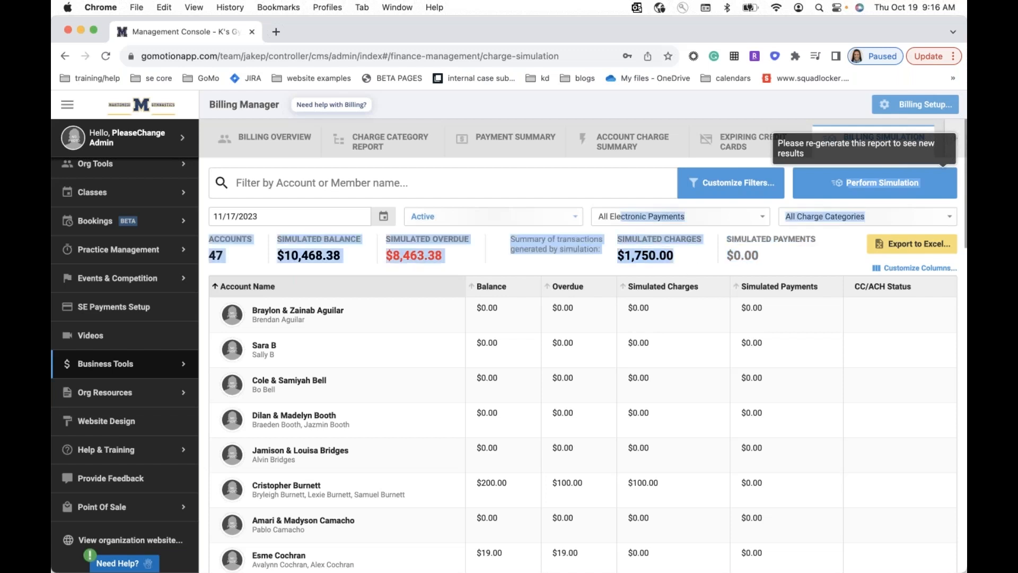
{"action": "left_click_drag", "start_coordinate": [763, 259], "coordinate": [741, 241]}
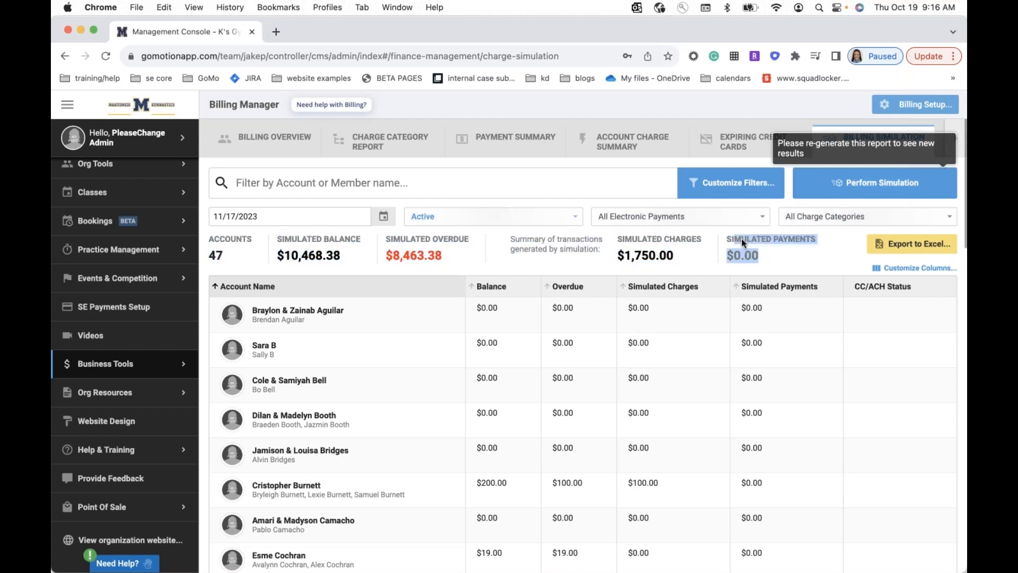
{"action": "left_click", "coordinate": [776, 263]}
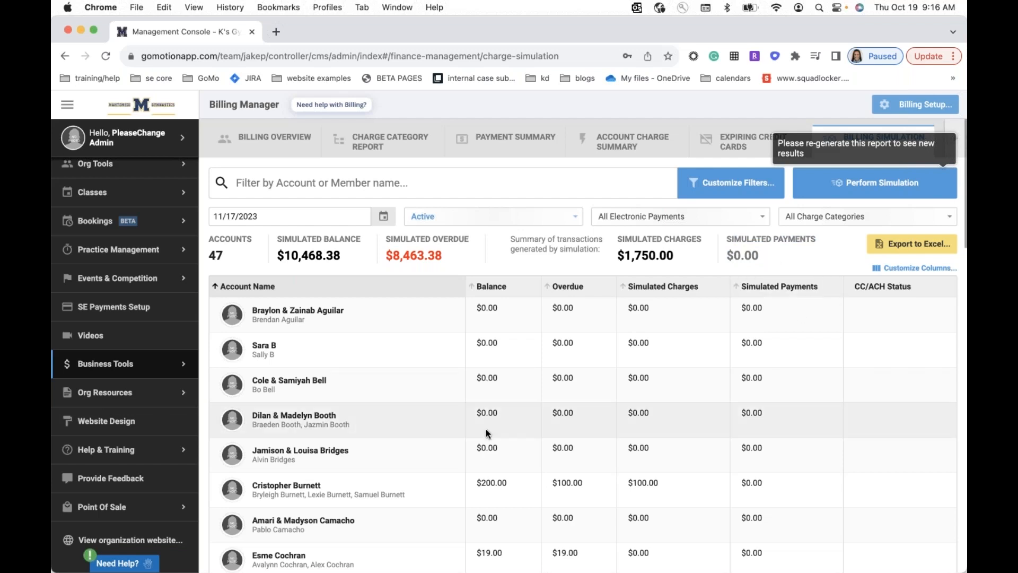
View the simulated ledger of the account with the $200.00 balance, highlight its latest charge's due date, and return to the account list.
{"action": "scroll", "coordinate": [473, 485], "scroll_direction": "down", "scroll_amount": 1}
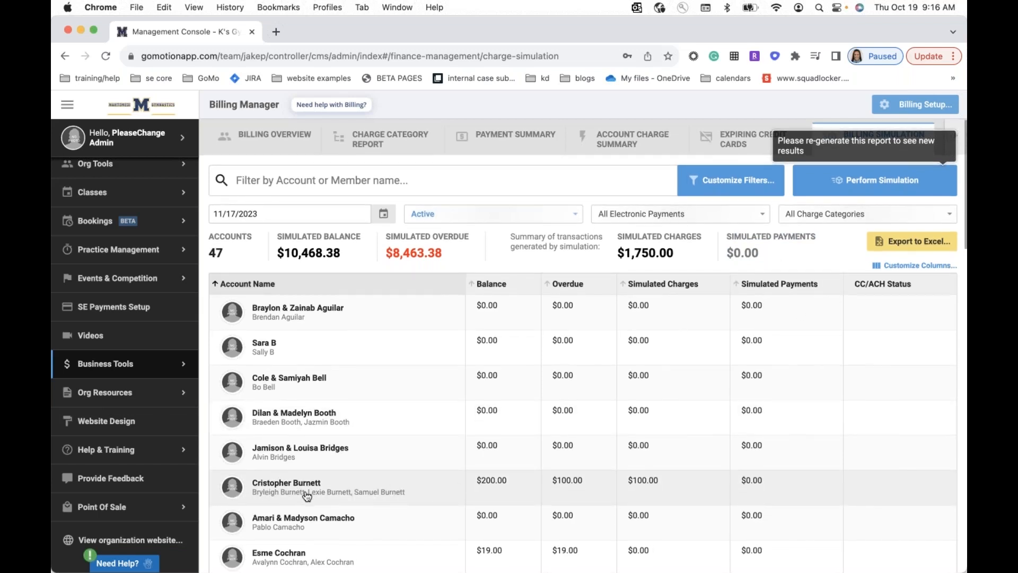
{"action": "left_click", "coordinate": [280, 493]}
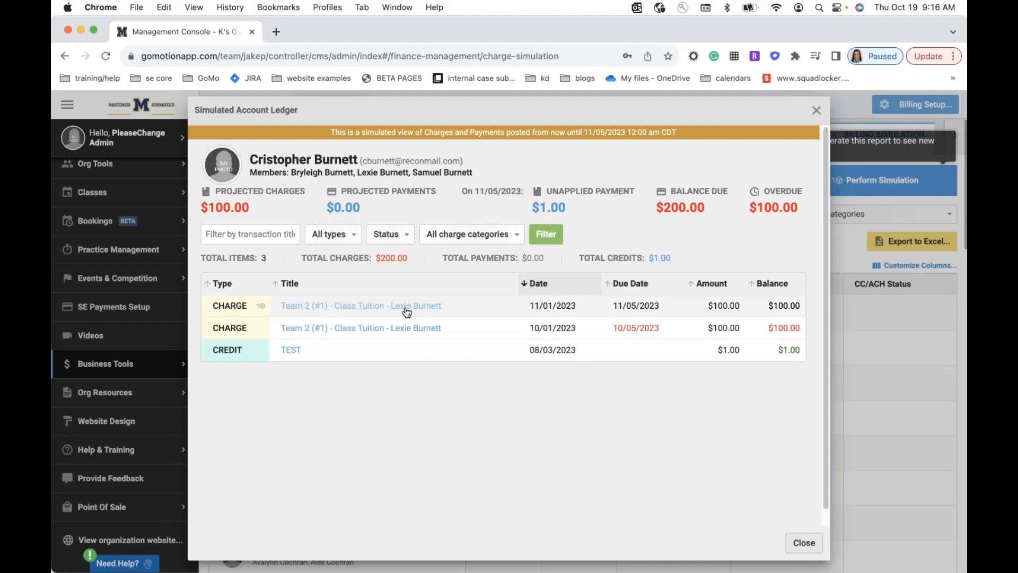
{"action": "left_click", "coordinate": [618, 312]}
{"action": "left_click", "coordinate": [771, 420]}
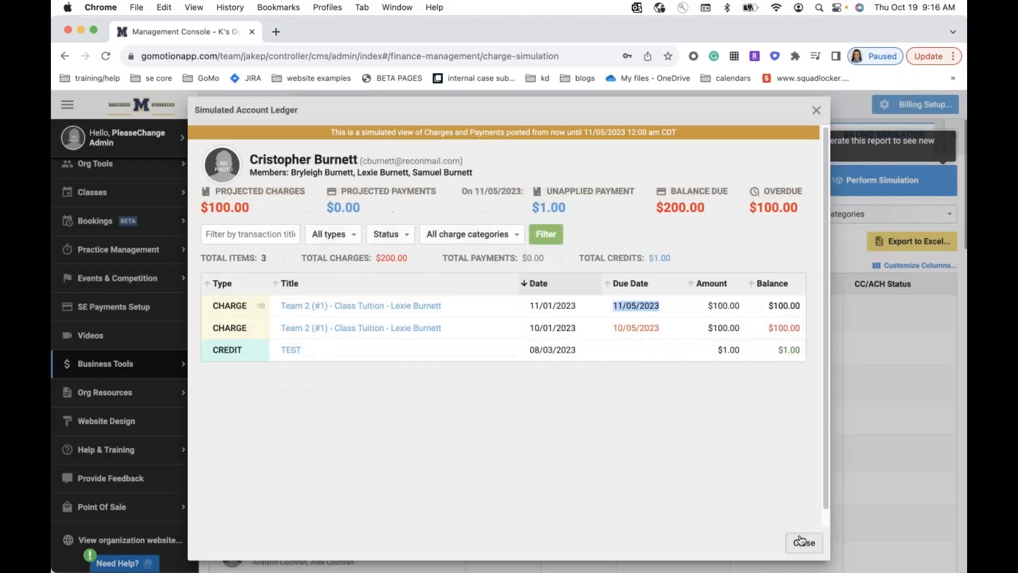
{"action": "left_click", "coordinate": [804, 542]}
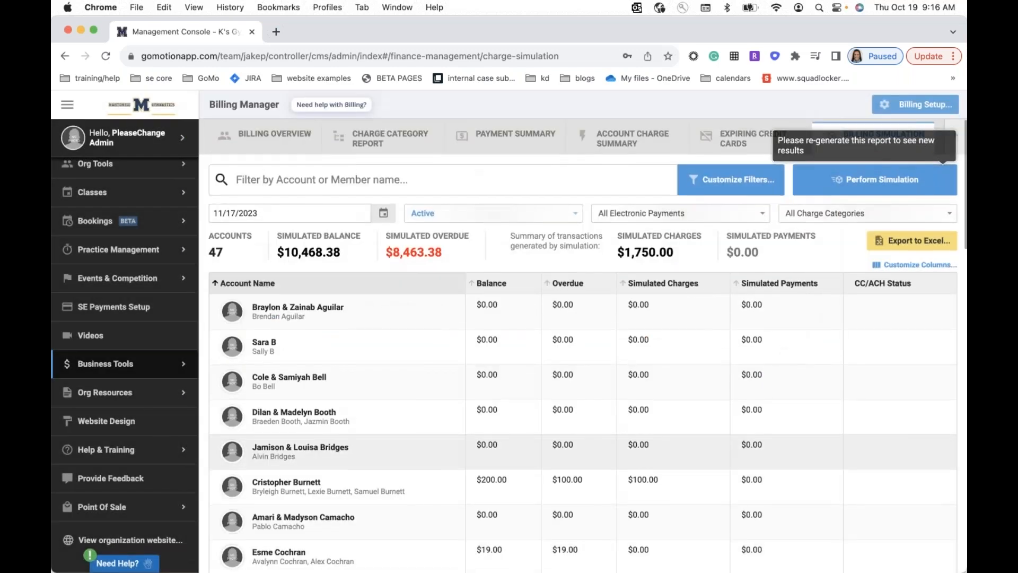
{"action": "scroll", "coordinate": [583, 344], "scroll_direction": "down", "scroll_amount": 5}
{"action": "scroll", "coordinate": [509, 424], "scroll_direction": "up", "scroll_amount": 5}
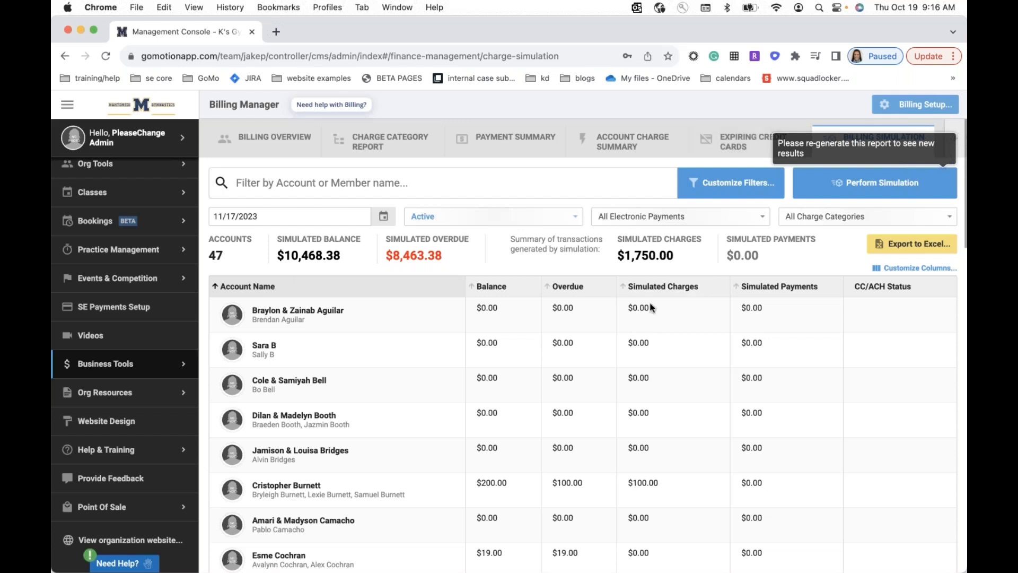
Reveal the remaining Billing Manager reports, widen the browser window to the screen edge, and open the Overdue Charge Summary.
{"action": "left_click", "coordinate": [945, 143]}
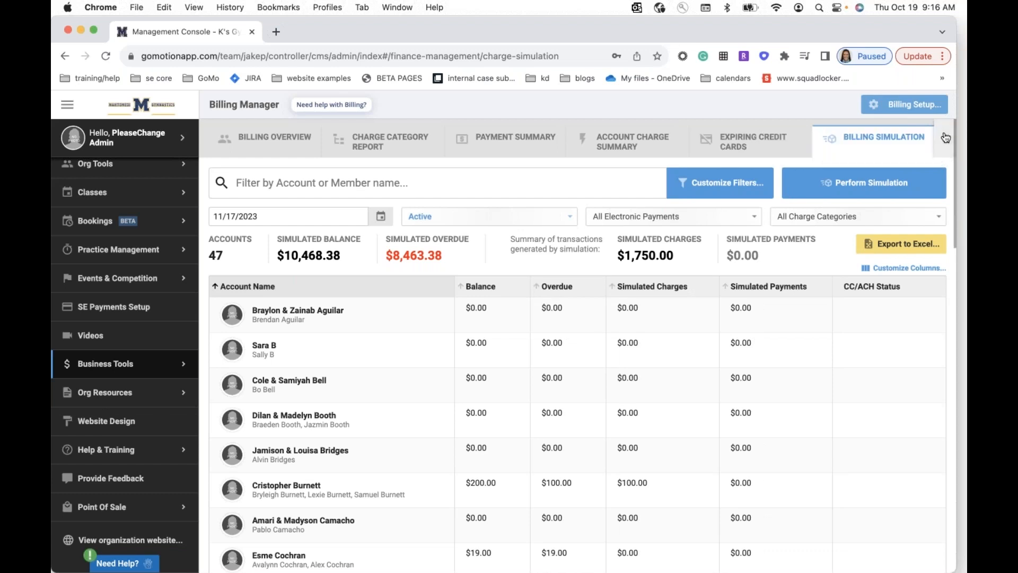
{"action": "left_click", "coordinate": [945, 143]}
{"action": "left_click", "coordinate": [945, 143]}
{"action": "left_click", "coordinate": [945, 143]}
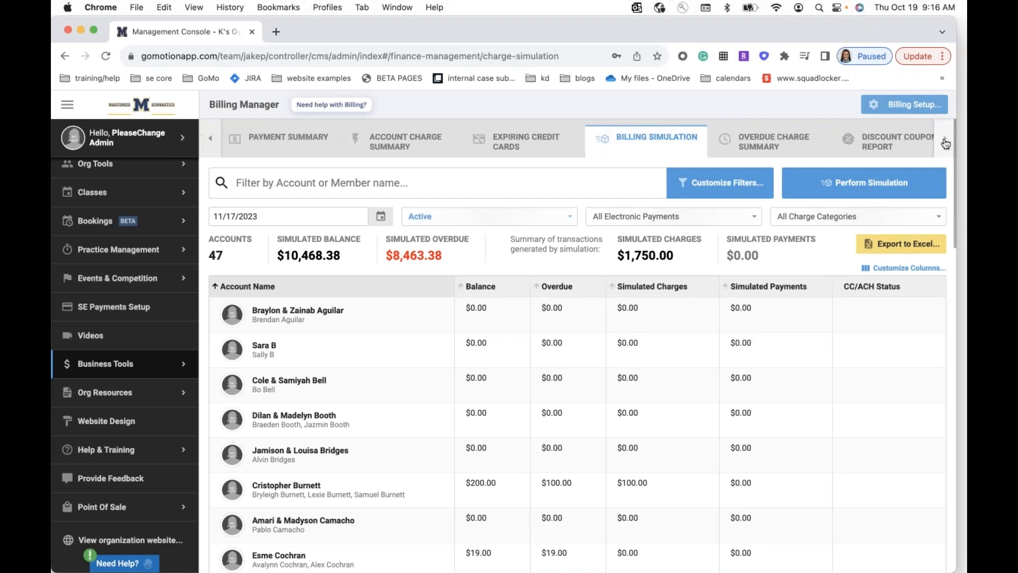
{"action": "left_click", "coordinate": [946, 143]}
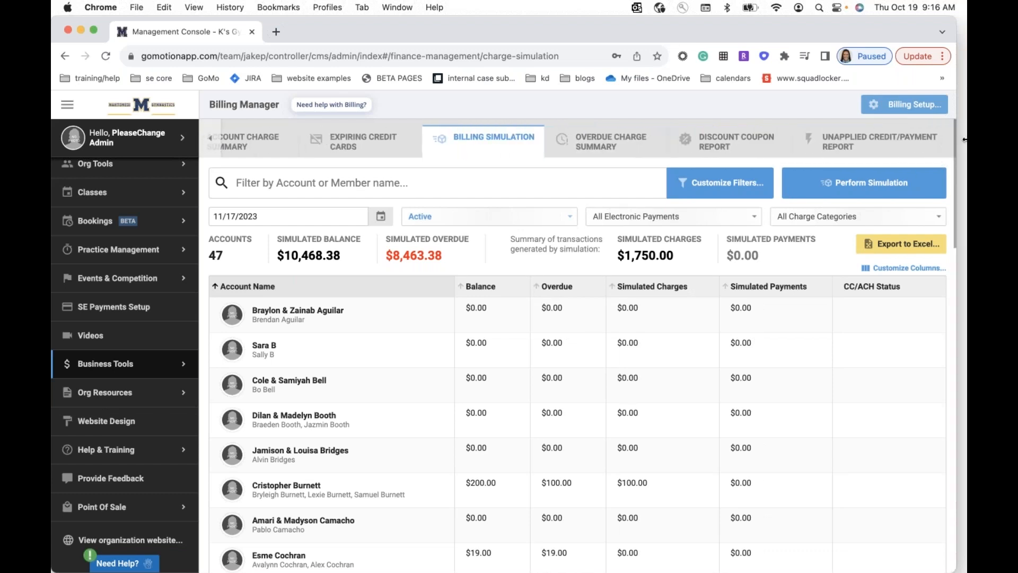
{"action": "left_click_drag", "start_coordinate": [956, 139], "coordinate": [966, 140]}
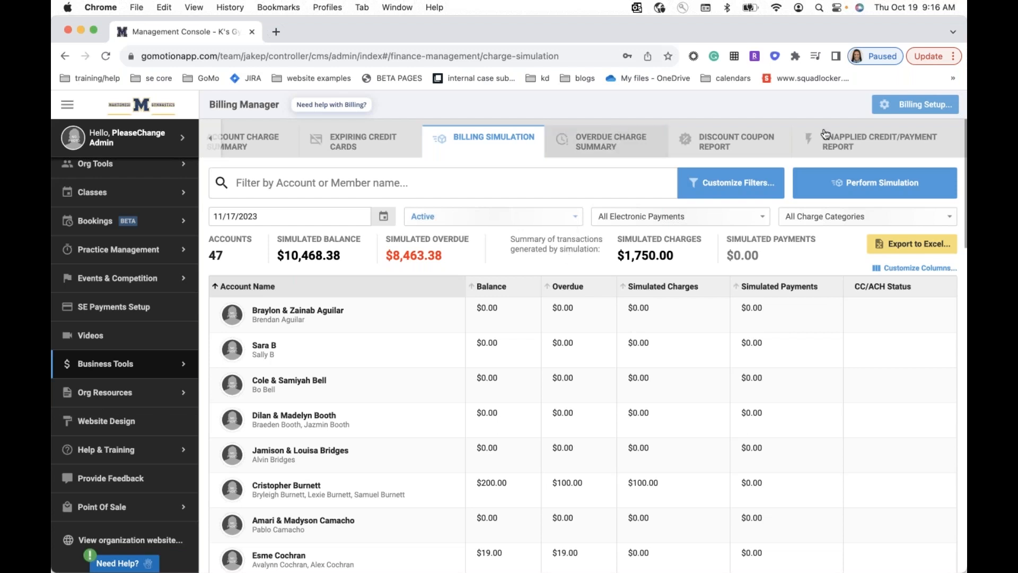
{"action": "left_click", "coordinate": [589, 147]}
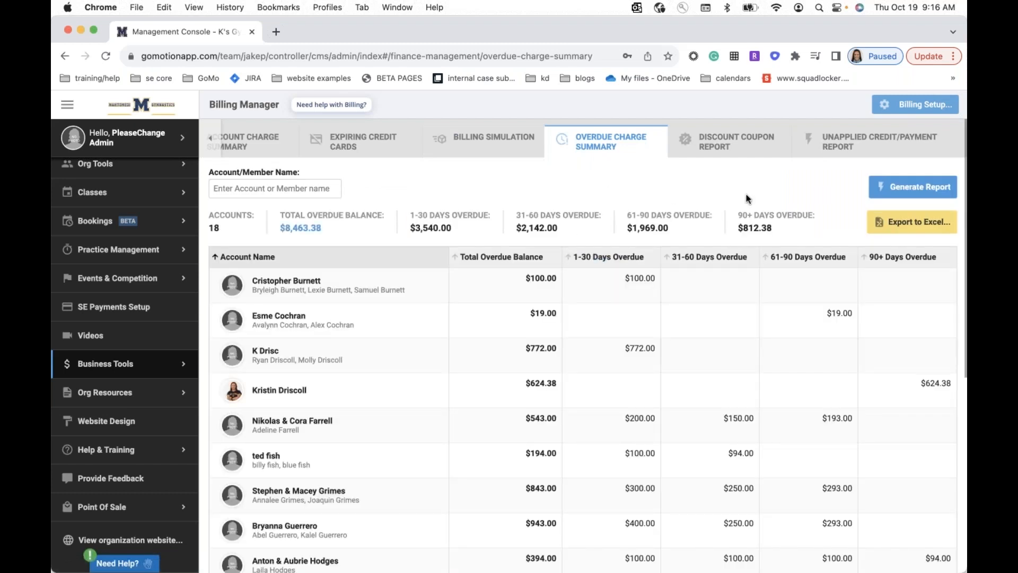
Highlight the total overdue balance and review the overdue amounts per account by aging period.
{"action": "scroll", "coordinate": [742, 200], "scroll_direction": "down", "scroll_amount": 1}
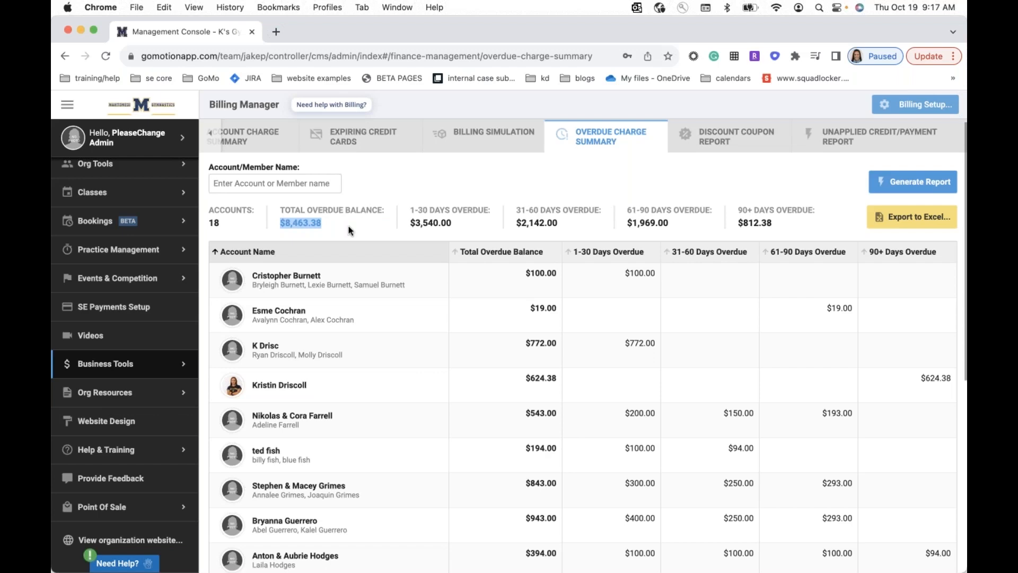
{"action": "scroll", "coordinate": [370, 348], "scroll_direction": "down", "scroll_amount": 5}
{"action": "scroll", "coordinate": [368, 422], "scroll_direction": "down", "scroll_amount": 3}
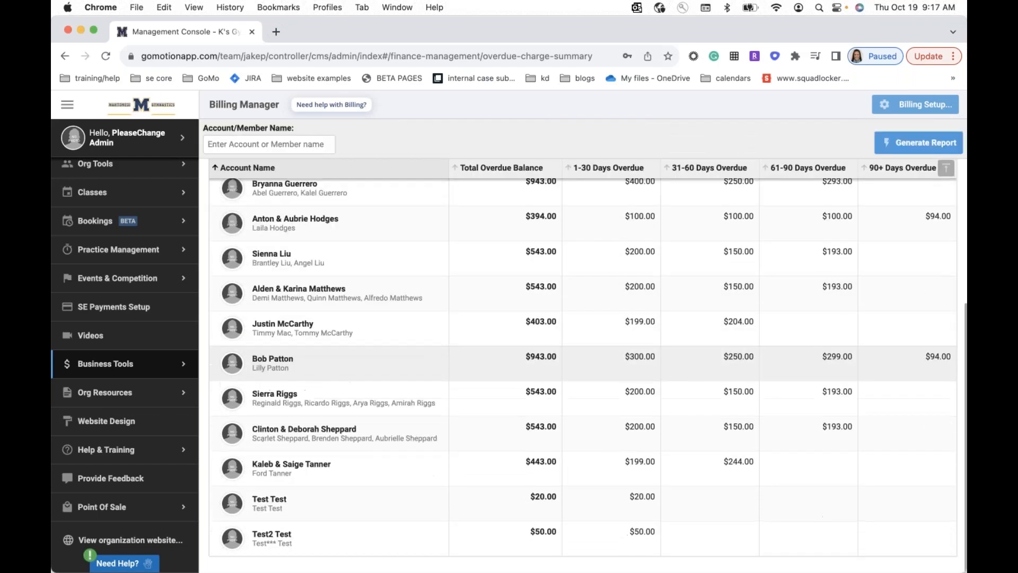
{"action": "scroll", "coordinate": [369, 422], "scroll_direction": "up", "scroll_amount": 10}
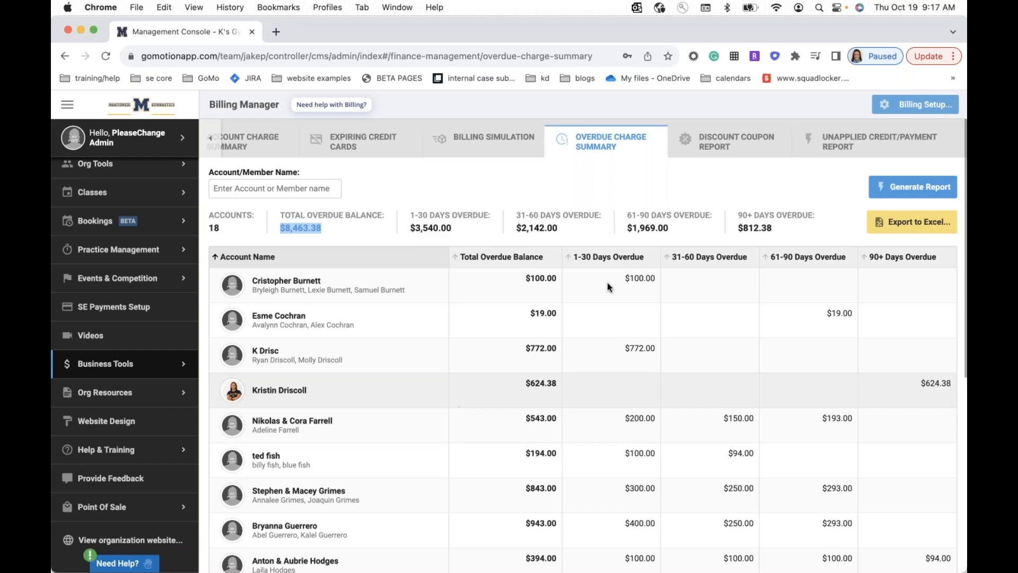
Generate the Discount Coupon Report for the Lifetime time range and view the available time range options.
{"action": "left_click", "coordinate": [749, 143]}
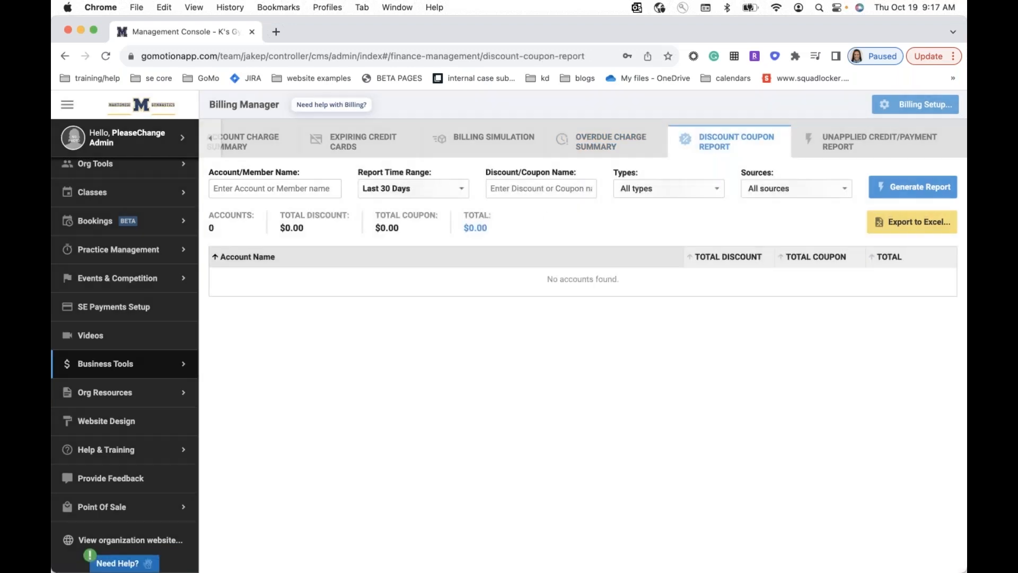
{"action": "left_click", "coordinate": [904, 185]}
{"action": "left_click", "coordinate": [452, 192]}
{"action": "left_click", "coordinate": [445, 351]}
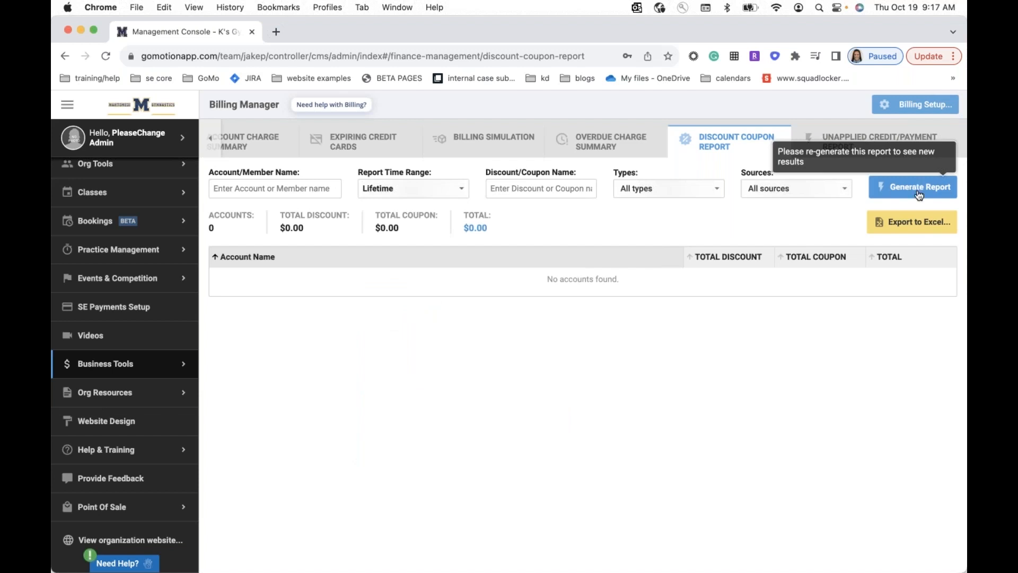
{"action": "left_click", "coordinate": [915, 190]}
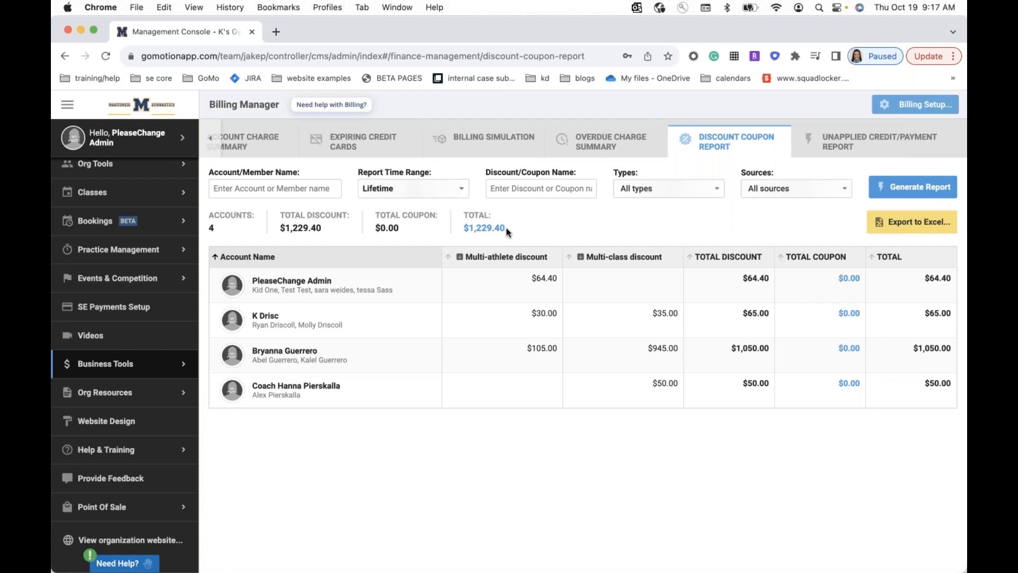
{"action": "left_click", "coordinate": [459, 198]}
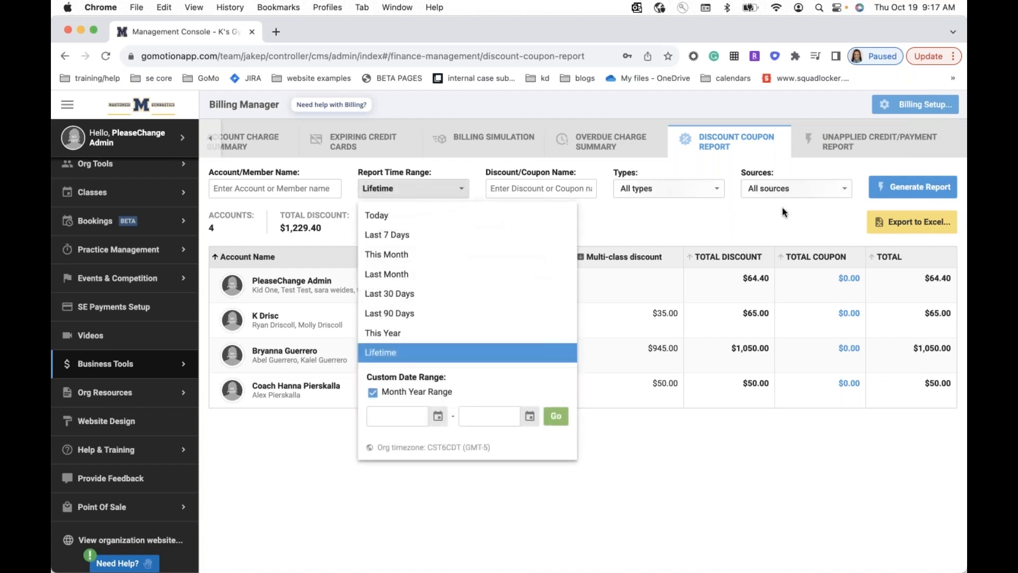
{"action": "left_click", "coordinate": [848, 144]}
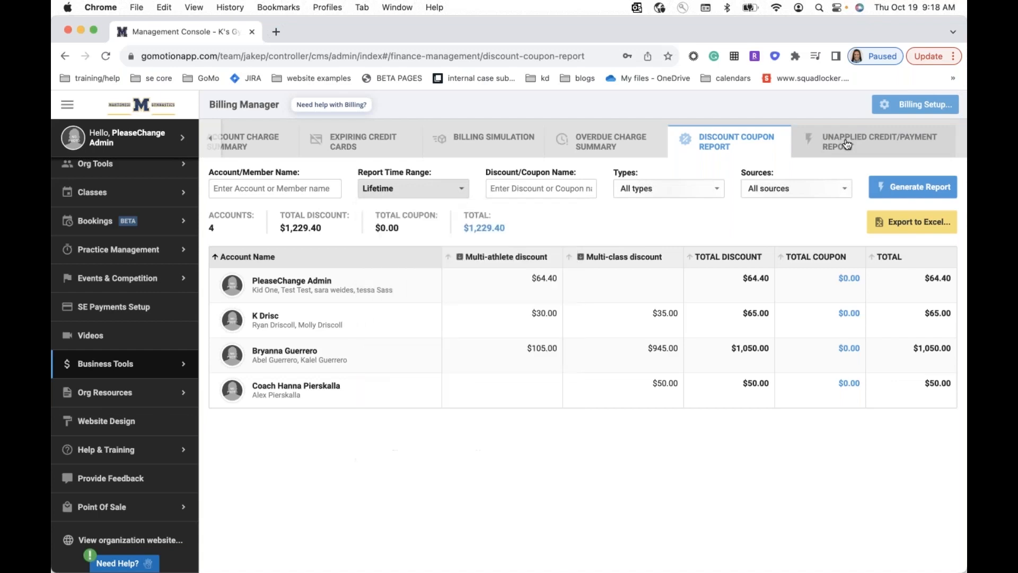
Open the Unapplied Credit/Payment Report and review the credits, payments and charges of the listed accounts.
{"action": "left_click", "coordinate": [848, 144]}
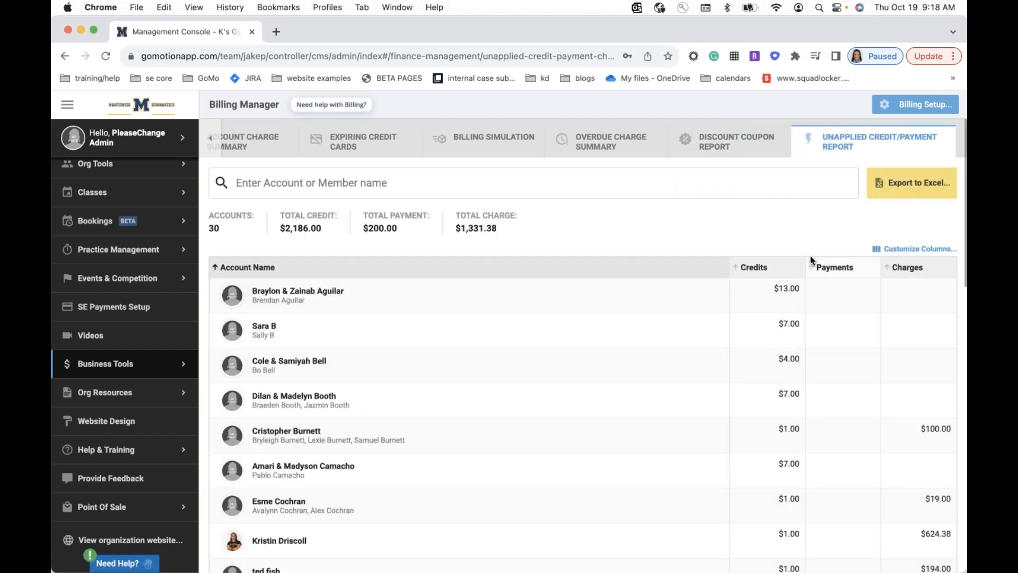
{"action": "scroll", "coordinate": [539, 348], "scroll_direction": "down", "scroll_amount": 3}
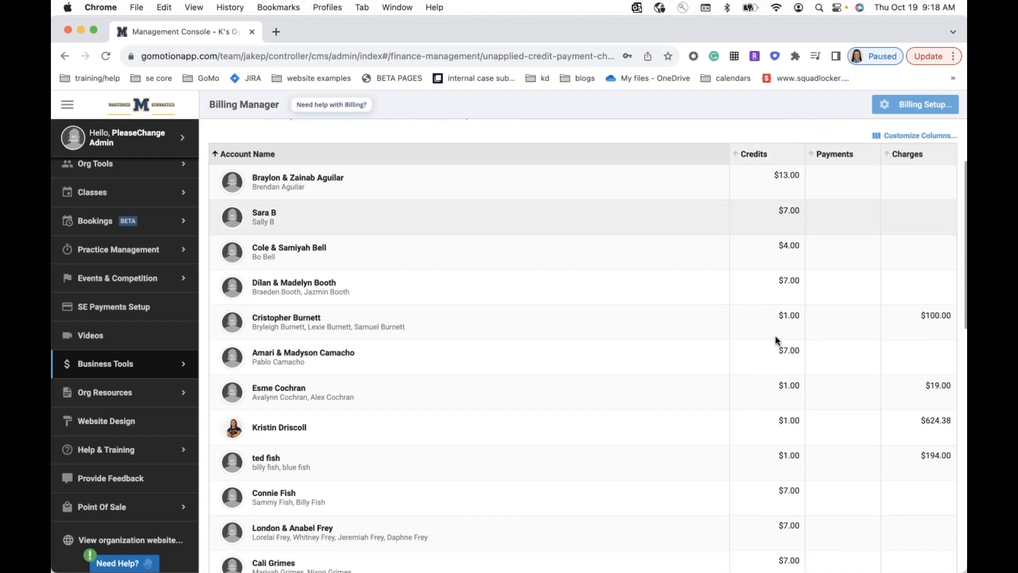
{"action": "scroll", "coordinate": [761, 439], "scroll_direction": "down", "scroll_amount": 3}
{"action": "scroll", "coordinate": [766, 415], "scroll_direction": "down", "scroll_amount": 6}
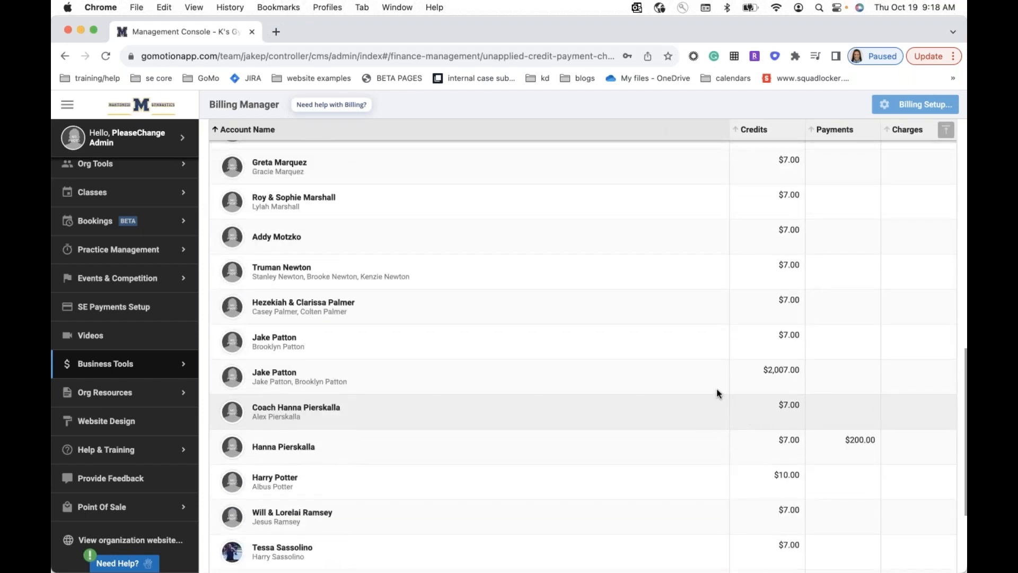
{"action": "scroll", "coordinate": [655, 384], "scroll_direction": "up", "scroll_amount": 12}
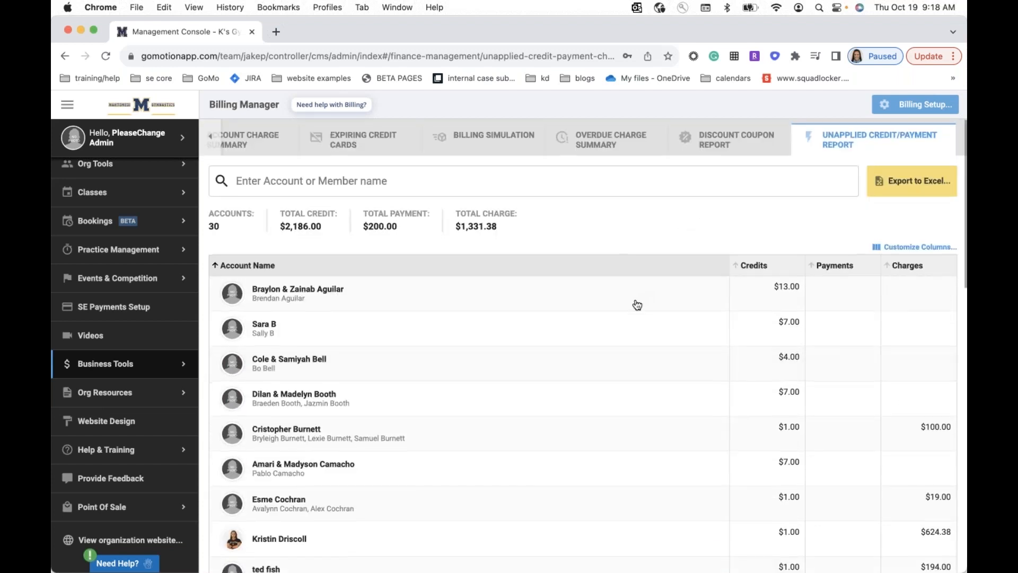
{"action": "scroll", "coordinate": [634, 302], "scroll_direction": "down", "scroll_amount": 2}
{"action": "scroll", "coordinate": [457, 272], "scroll_direction": "up", "scroll_amount": 2}
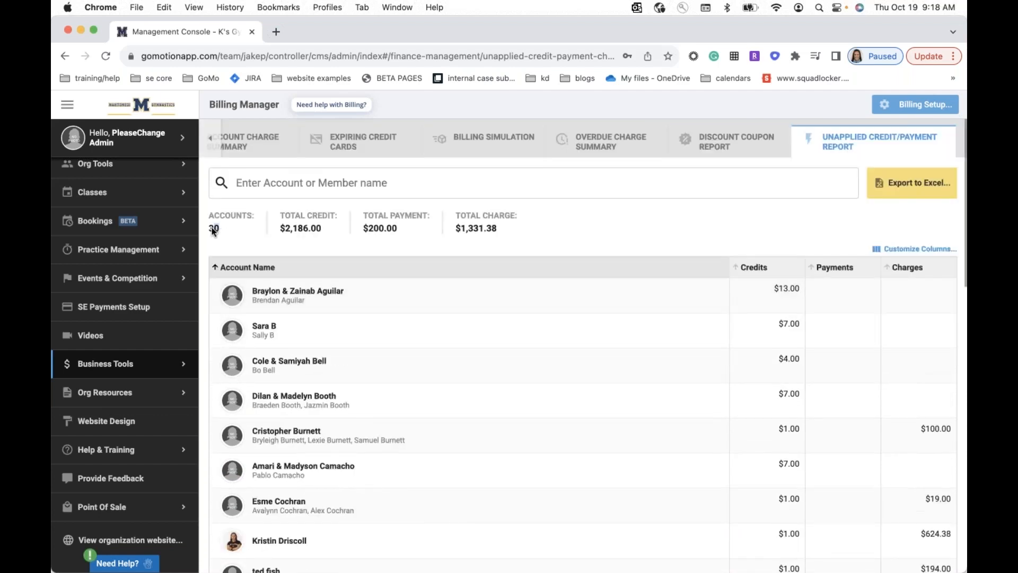
Highlight the report's account count, view the first listed account's billing ledger, and return to the report.
{"action": "scroll", "coordinate": [644, 443], "scroll_direction": "down", "scroll_amount": 5}
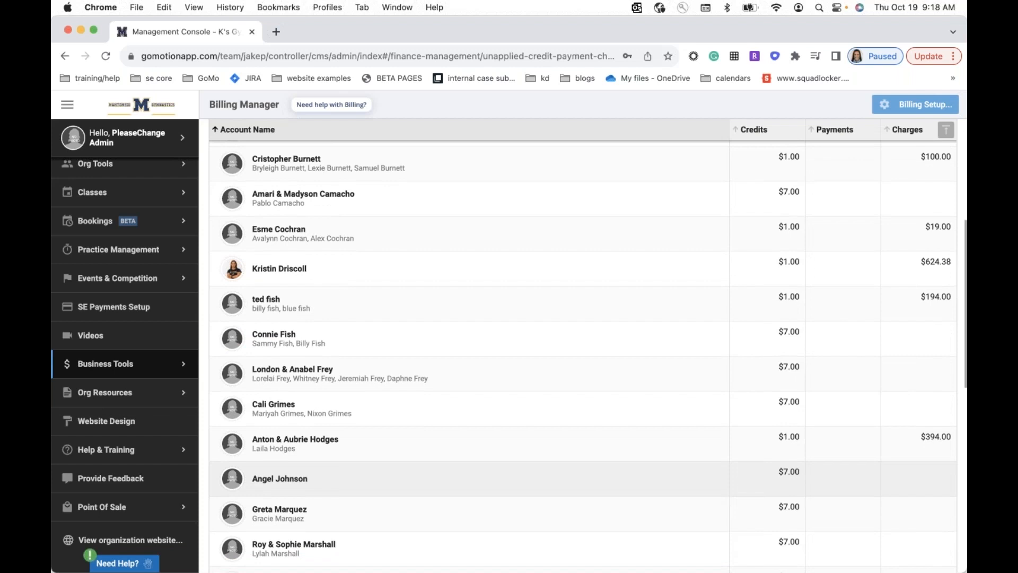
{"action": "scroll", "coordinate": [643, 466], "scroll_direction": "up", "scroll_amount": 5}
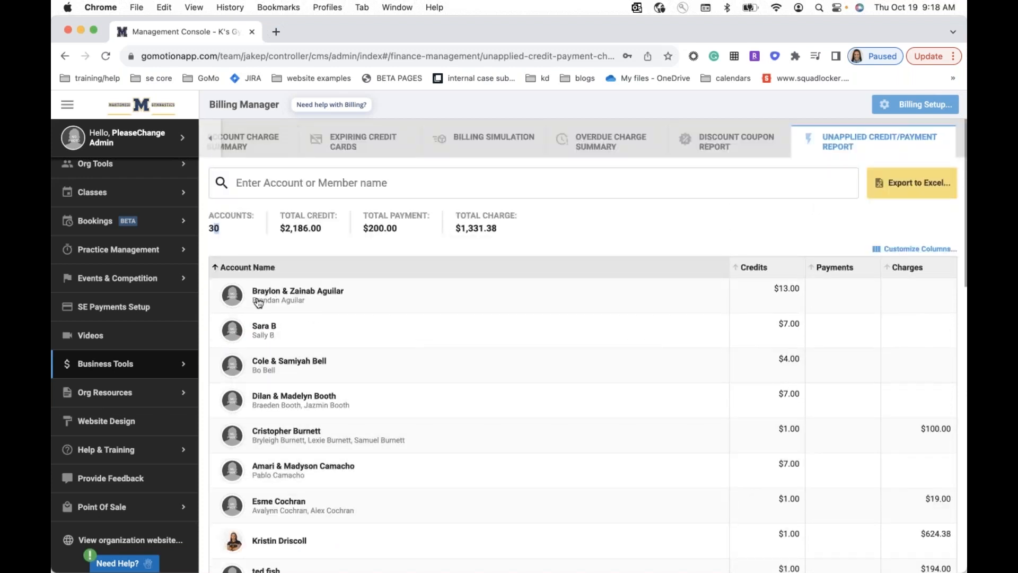
{"action": "left_click", "coordinate": [274, 297]}
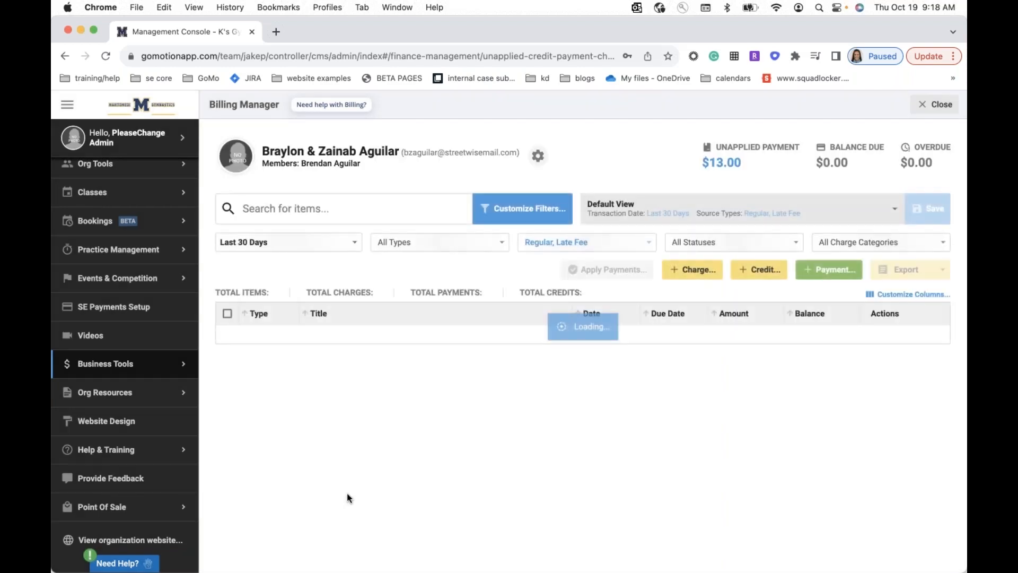
{"action": "left_click", "coordinate": [940, 104]}
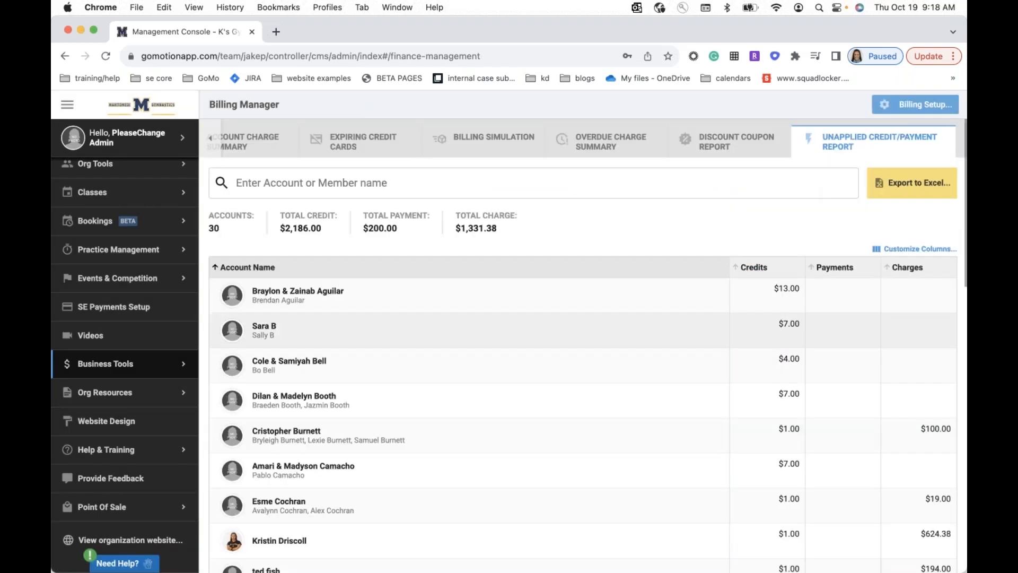
View the billing ledger of the listed account with a $1.00 credit and $394.00 in charges, and return to the report.
{"action": "scroll", "coordinate": [318, 366], "scroll_direction": "down", "scroll_amount": 5}
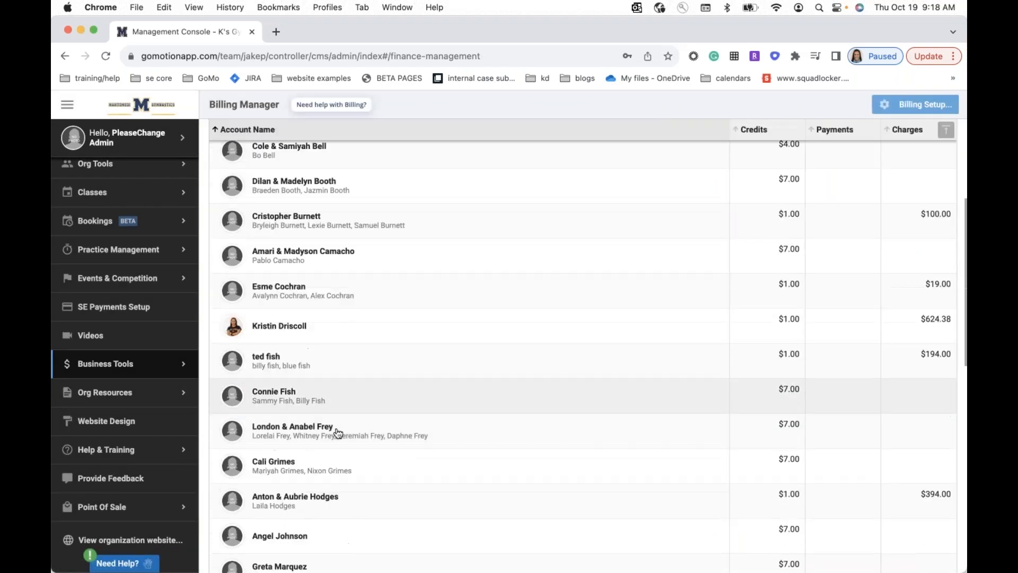
{"action": "left_click", "coordinate": [302, 504]}
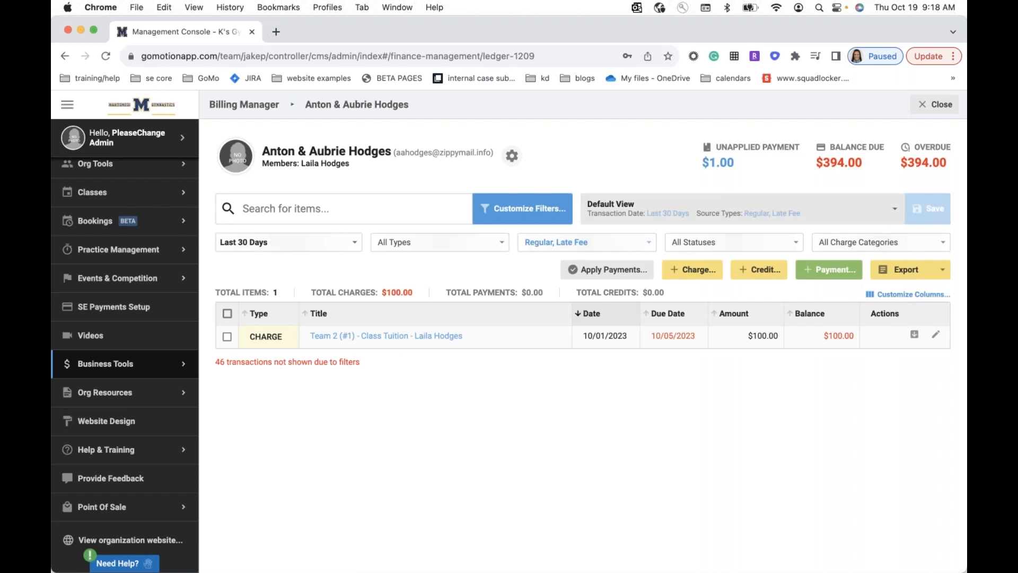
{"action": "left_click", "coordinate": [943, 106]}
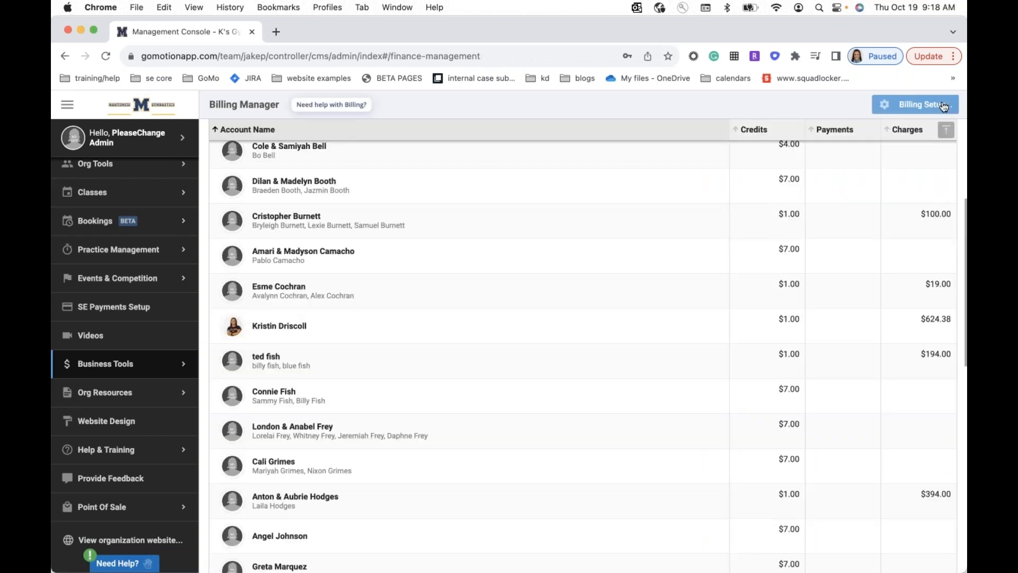
{"action": "scroll", "coordinate": [480, 368], "scroll_direction": "up", "scroll_amount": 5}
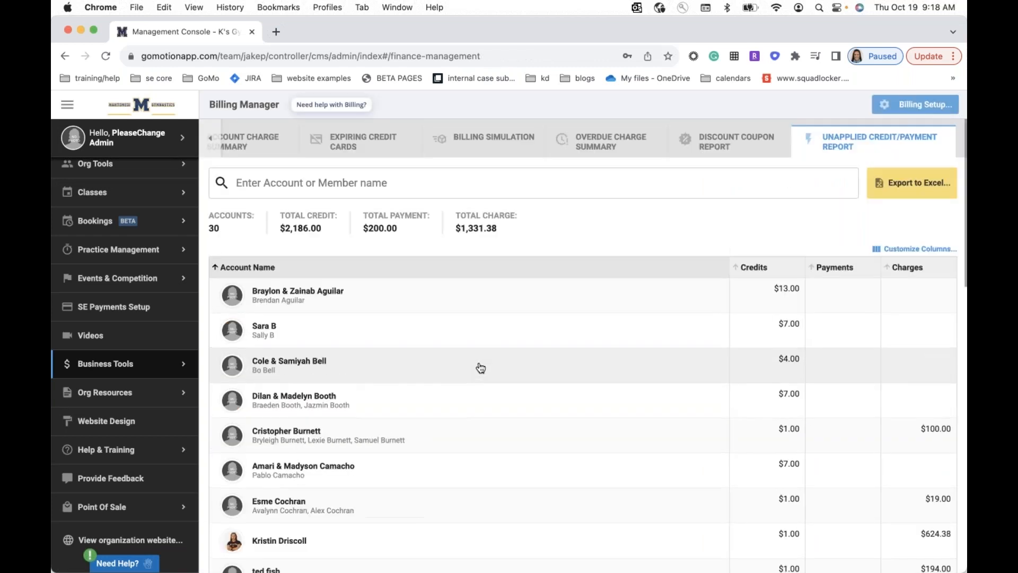
Open the Billing Overview, search the accounts by a member's first name, and clear the search.
{"action": "left_click", "coordinate": [213, 140]}
{"action": "left_click", "coordinate": [255, 139]}
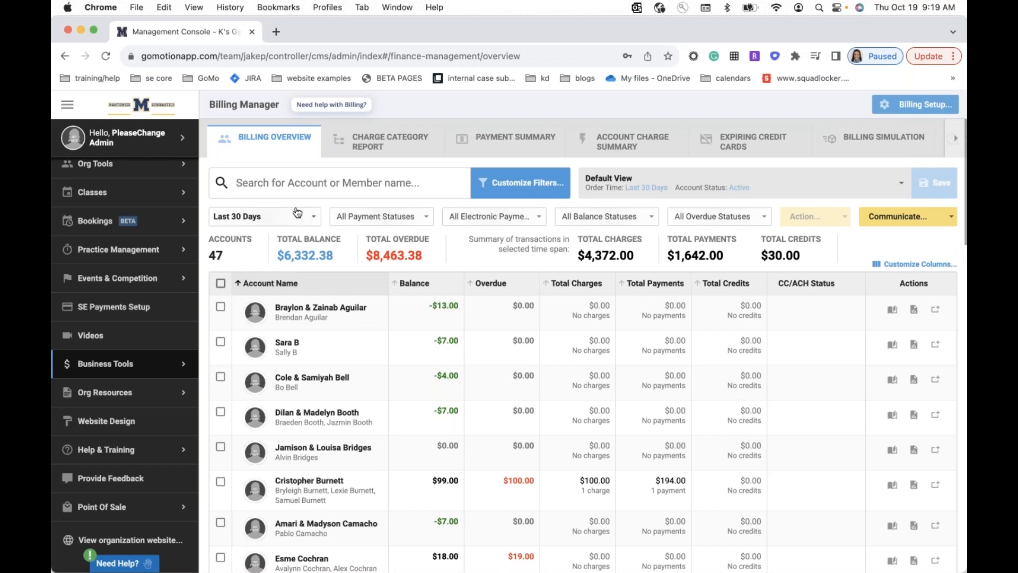
{"action": "left_click", "coordinate": [288, 176]}
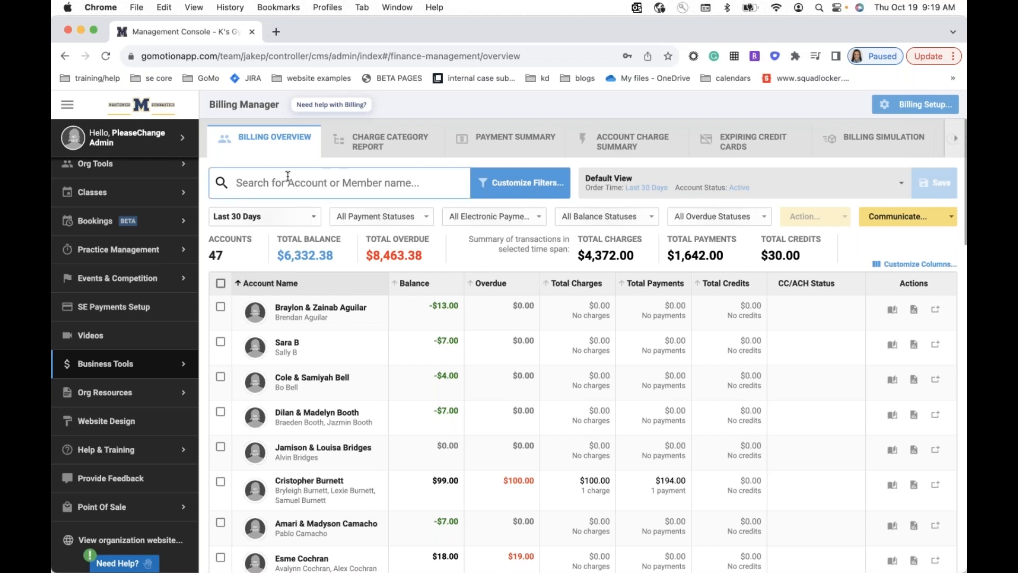
{"action": "type", "text": "molly"}
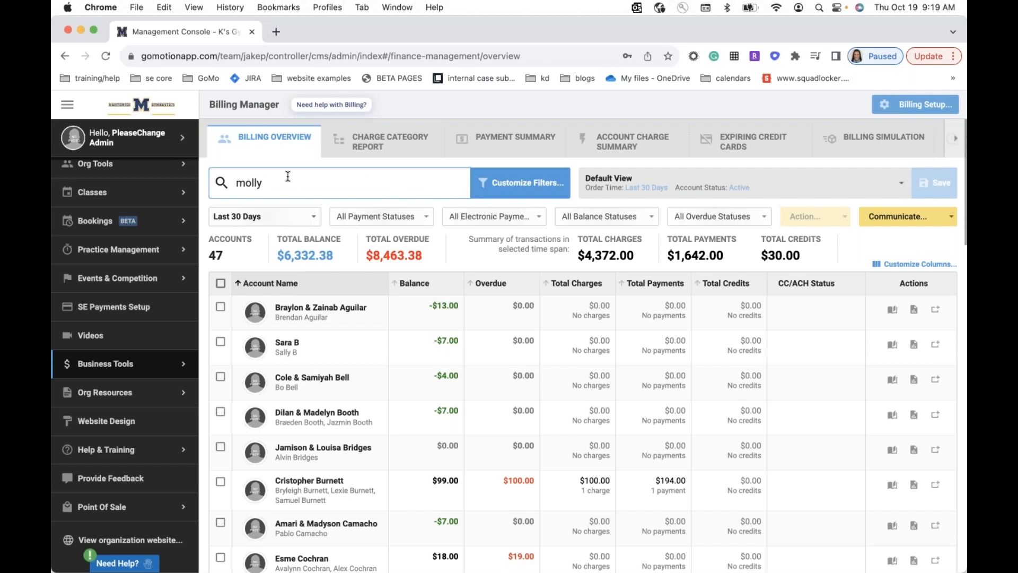
{"action": "key", "text": "Return"}
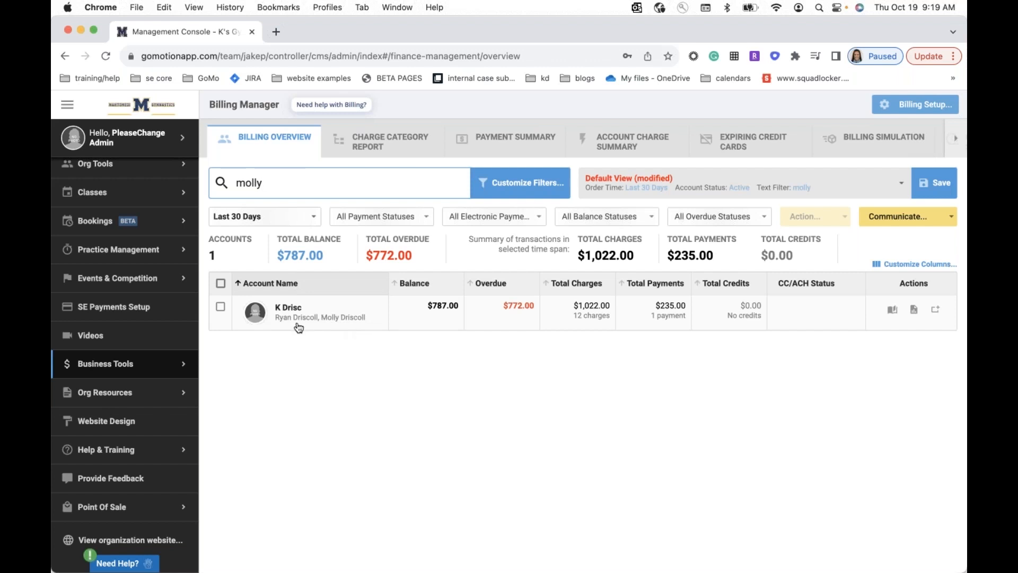
{"action": "left_click_drag", "start_coordinate": [277, 188], "coordinate": [233, 183]}
{"action": "key", "text": "BackSpace"}
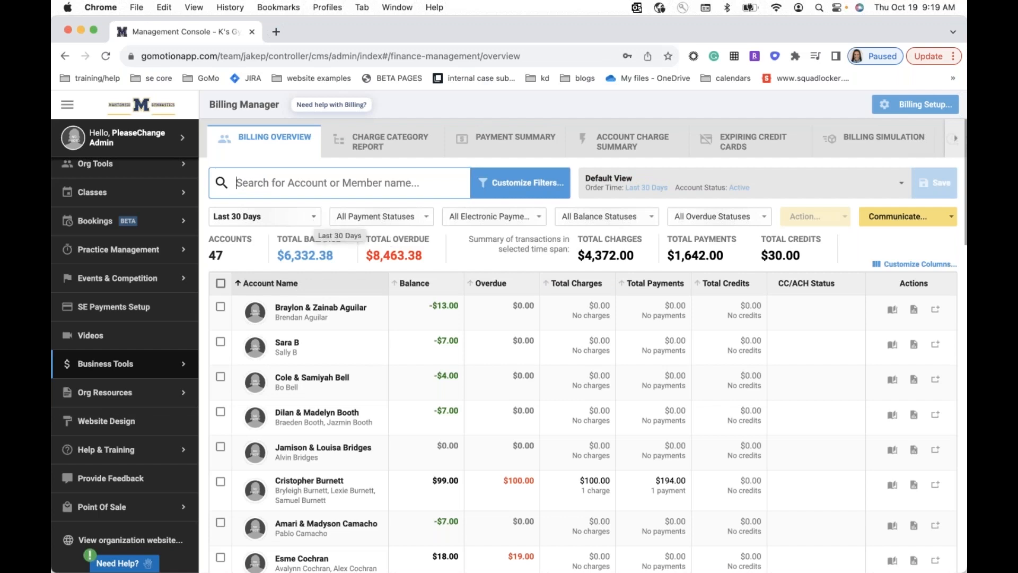
View the time range options, and try the With Failed Payment status filter before clearing it.
{"action": "left_click", "coordinate": [309, 219]}
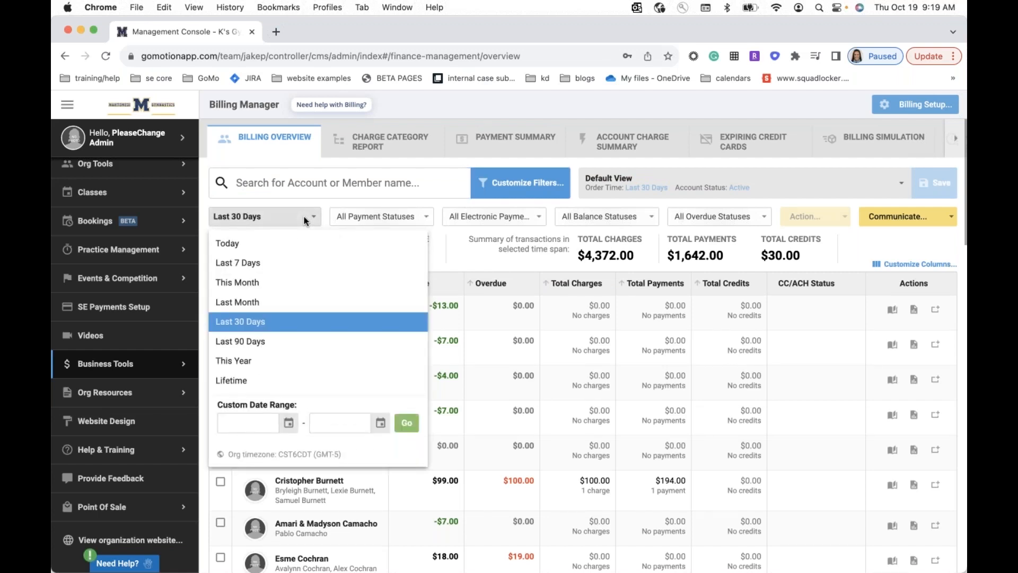
{"action": "left_click", "coordinate": [474, 250]}
{"action": "left_click", "coordinate": [427, 217]}
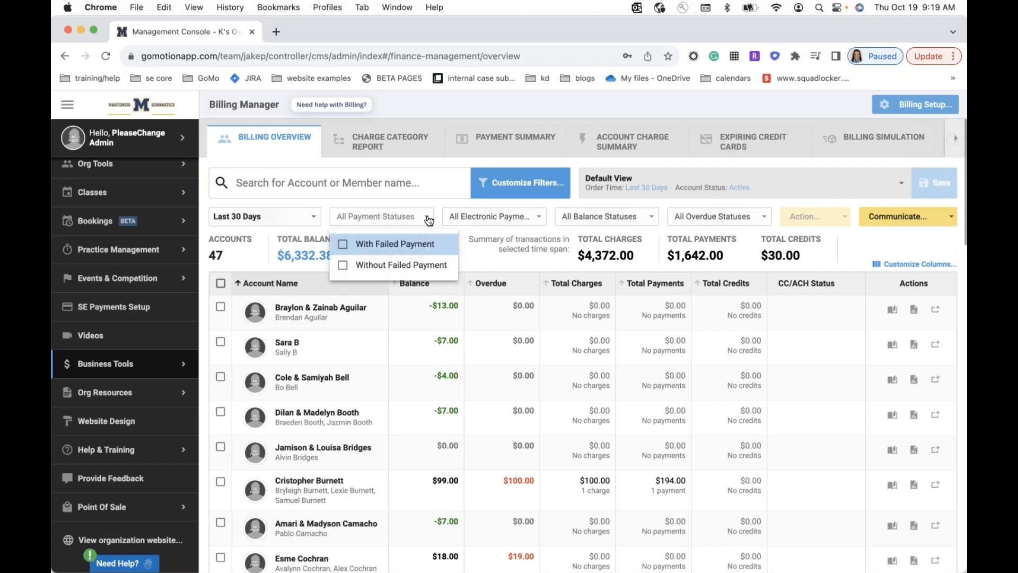
{"action": "left_click", "coordinate": [397, 247]}
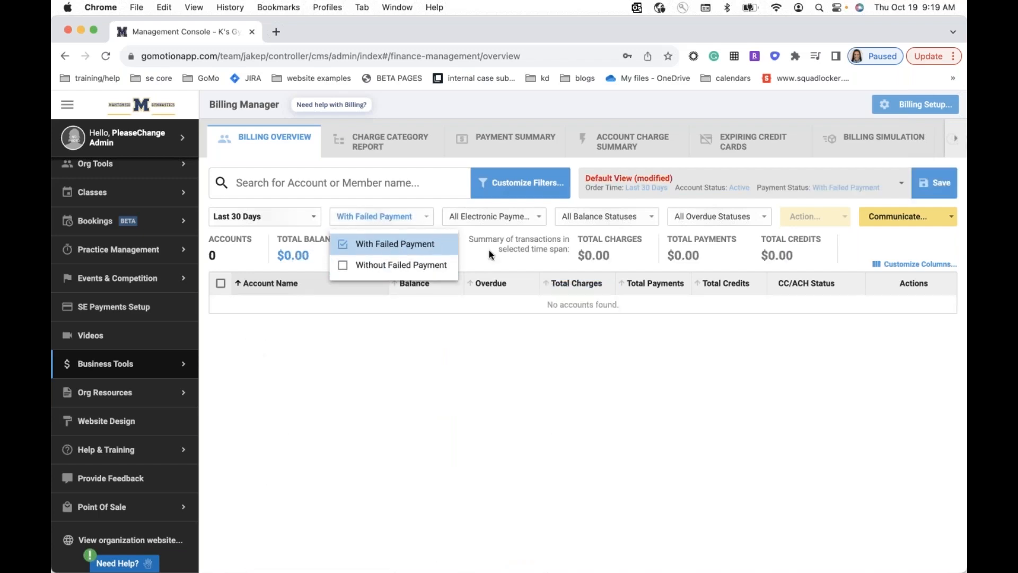
{"action": "left_click", "coordinate": [410, 247]}
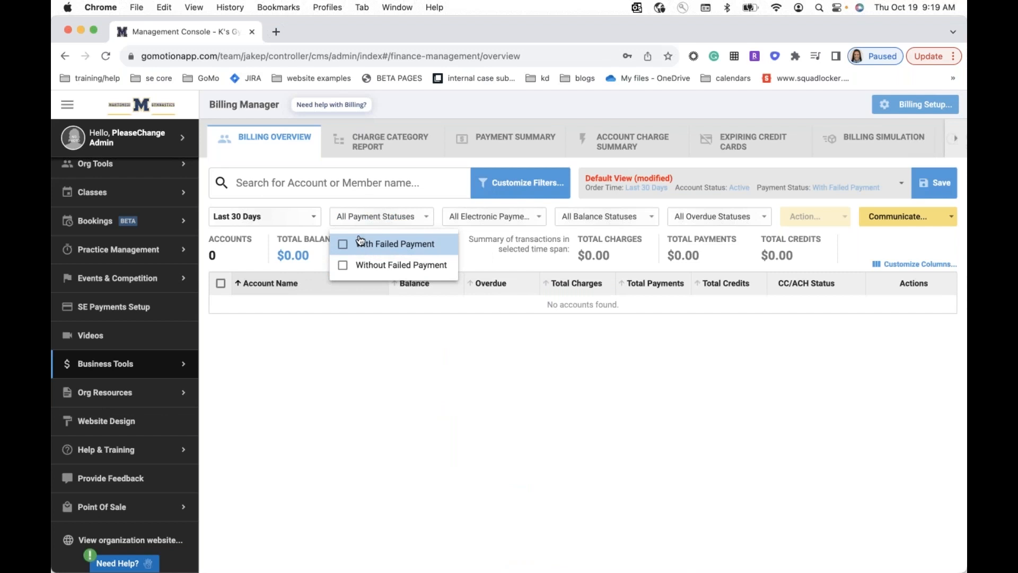
View the electronic payment filter options, and try the Without Balance filter before clearing it.
{"action": "left_click", "coordinate": [521, 220]}
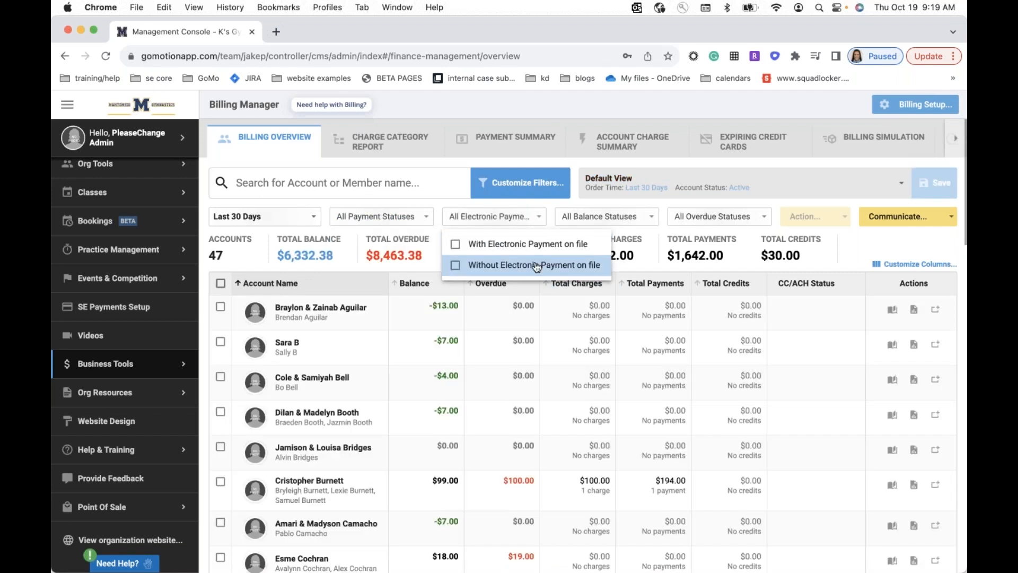
{"action": "left_click", "coordinate": [631, 218]}
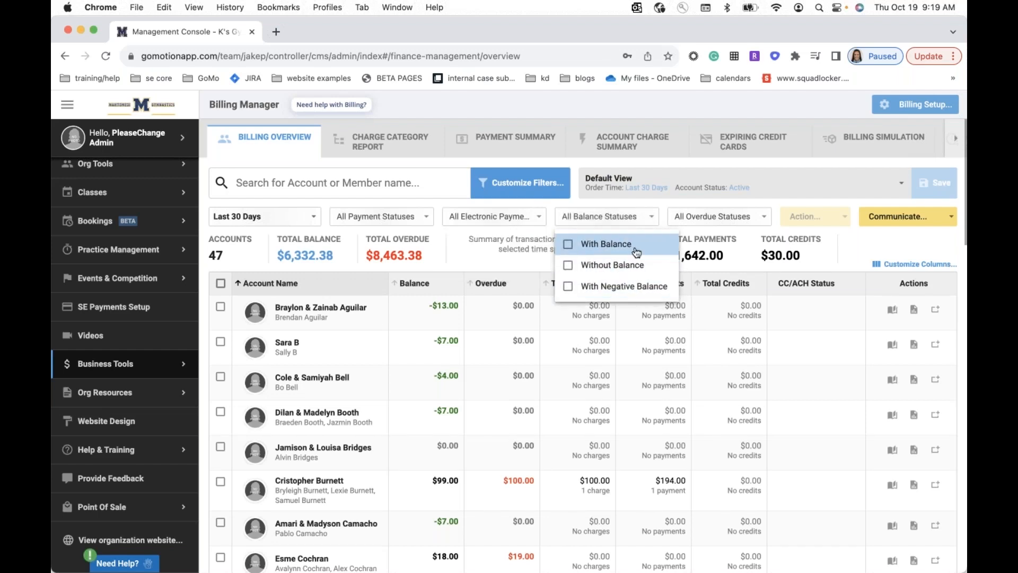
{"action": "left_click", "coordinate": [634, 268]}
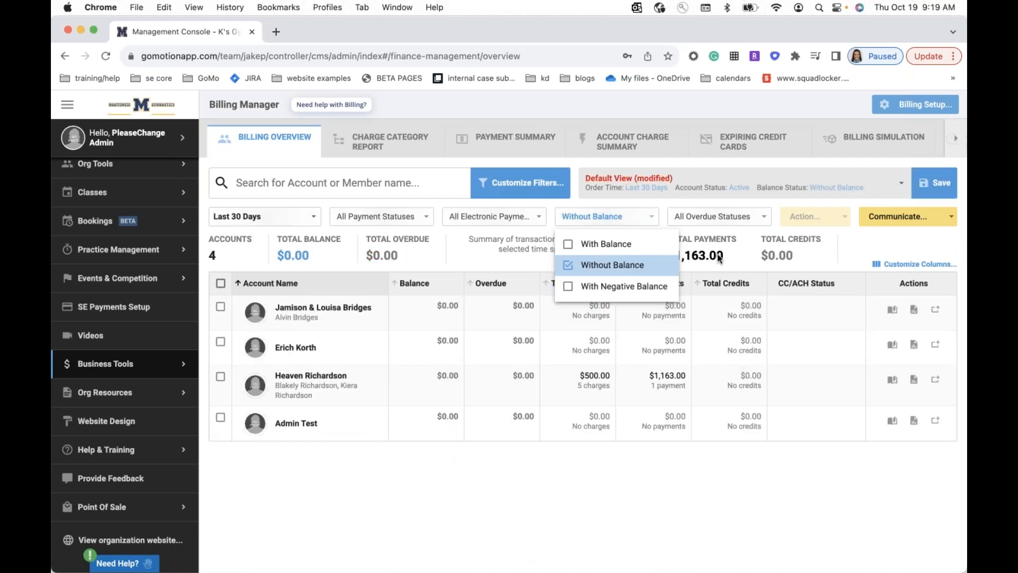
{"action": "left_click", "coordinate": [640, 270]}
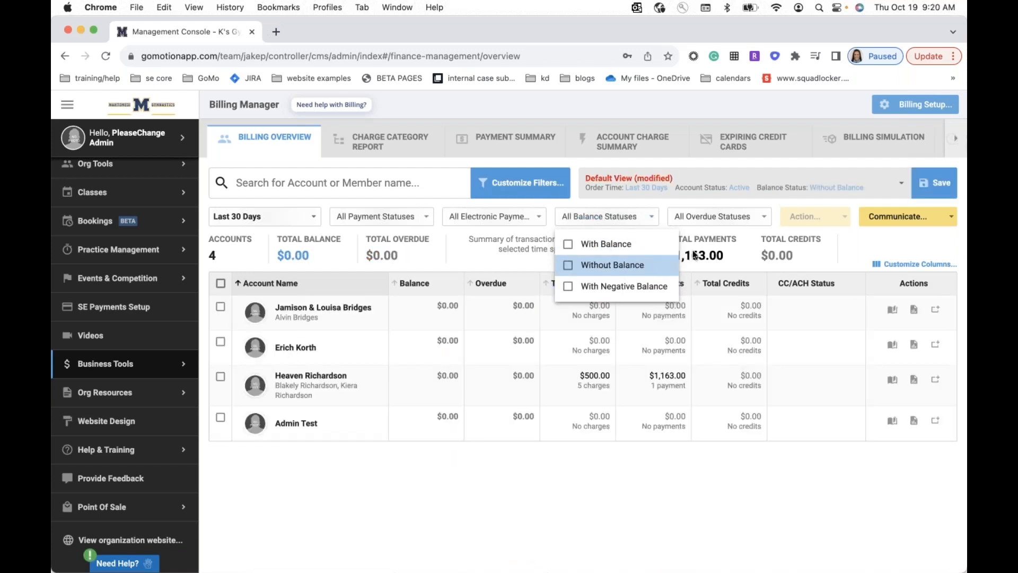
Filter the accounts by With Overdue Charges, With Balance and Without Electronic Payment on file.
{"action": "left_click", "coordinate": [755, 217]}
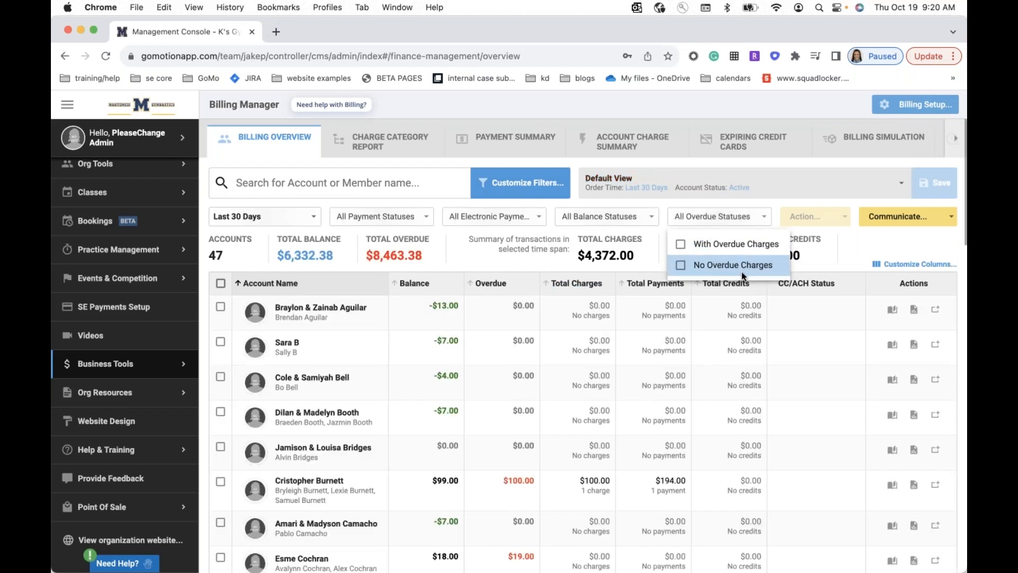
{"action": "left_click", "coordinate": [682, 245]}
{"action": "left_click", "coordinate": [631, 219]}
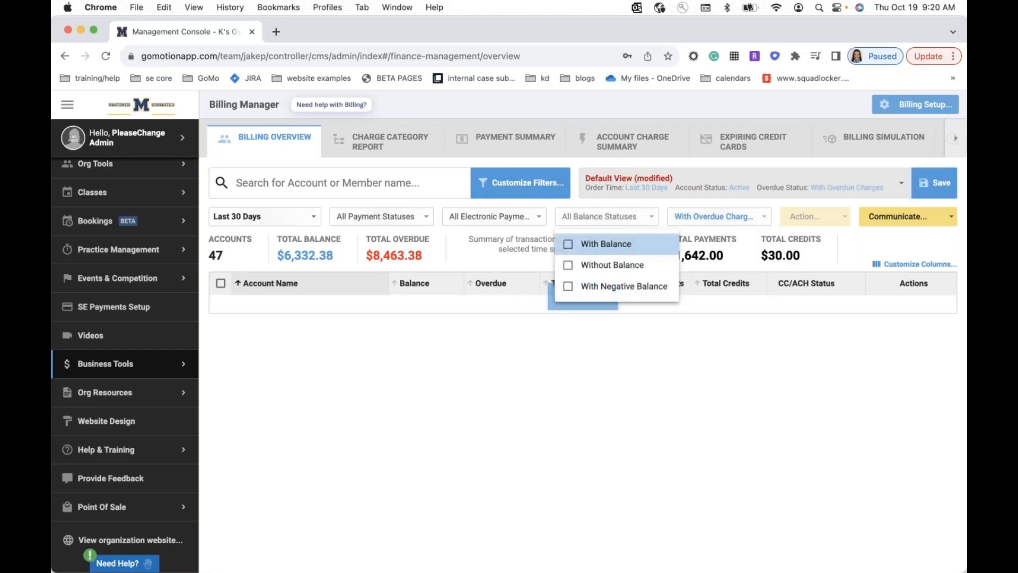
{"action": "left_click", "coordinate": [605, 244]}
{"action": "left_click", "coordinate": [508, 216]}
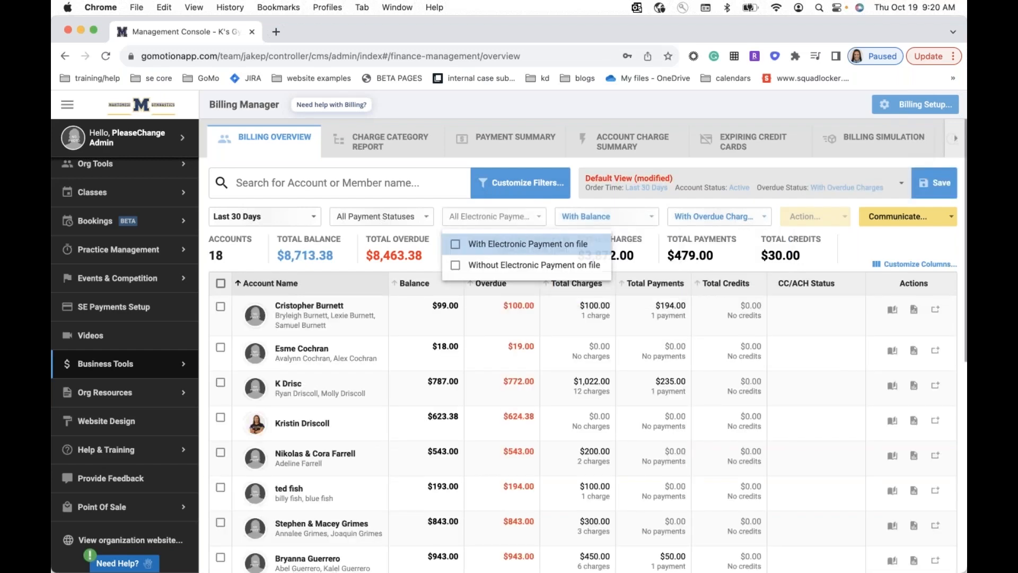
{"action": "left_click", "coordinate": [455, 265]}
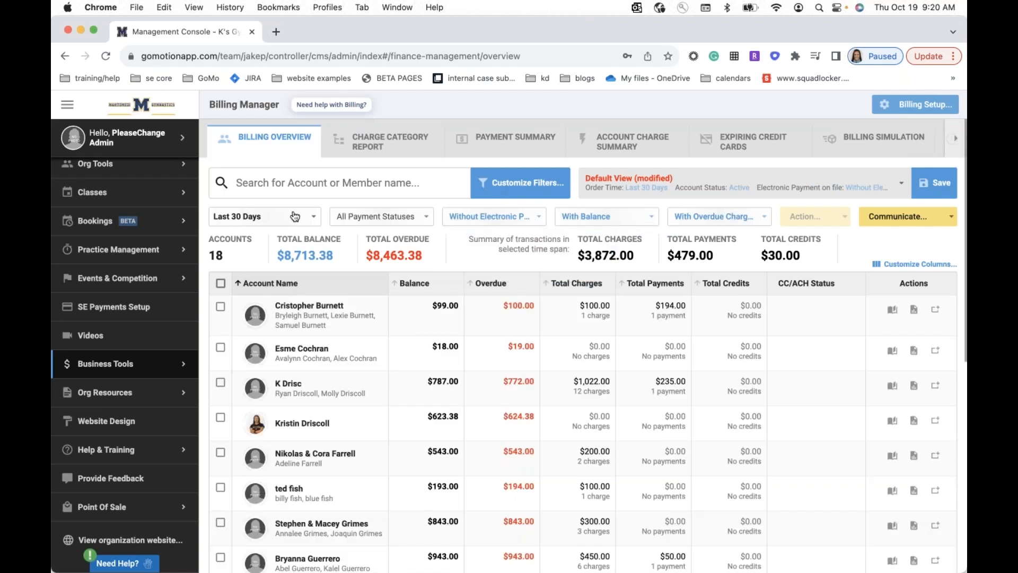
Clear the electronic payment, balance and overdue status filters from the account list.
{"action": "left_click", "coordinate": [511, 221]}
{"action": "left_click", "coordinate": [461, 265]}
{"action": "left_click", "coordinate": [599, 216]}
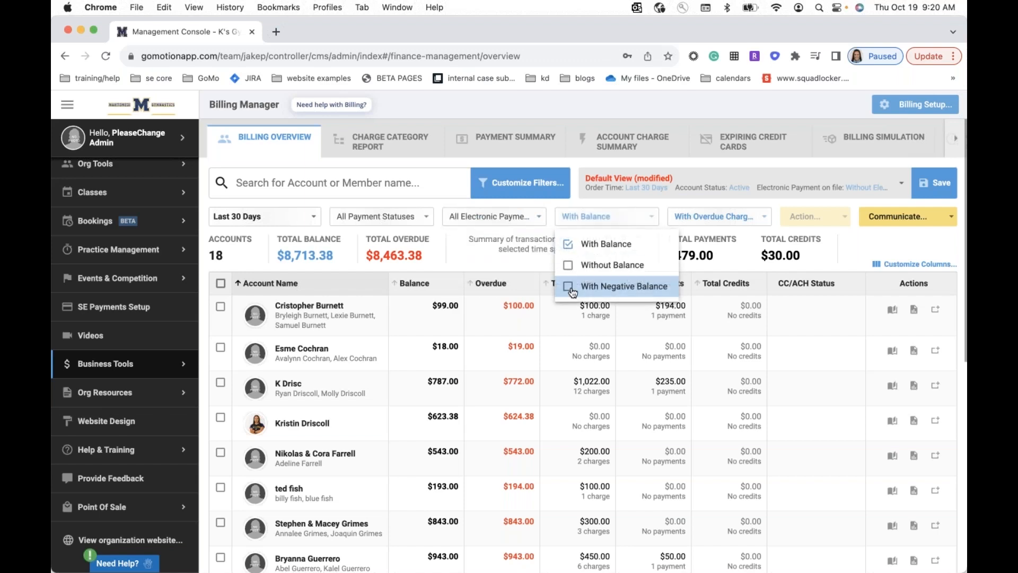
{"action": "left_click", "coordinate": [568, 244]}
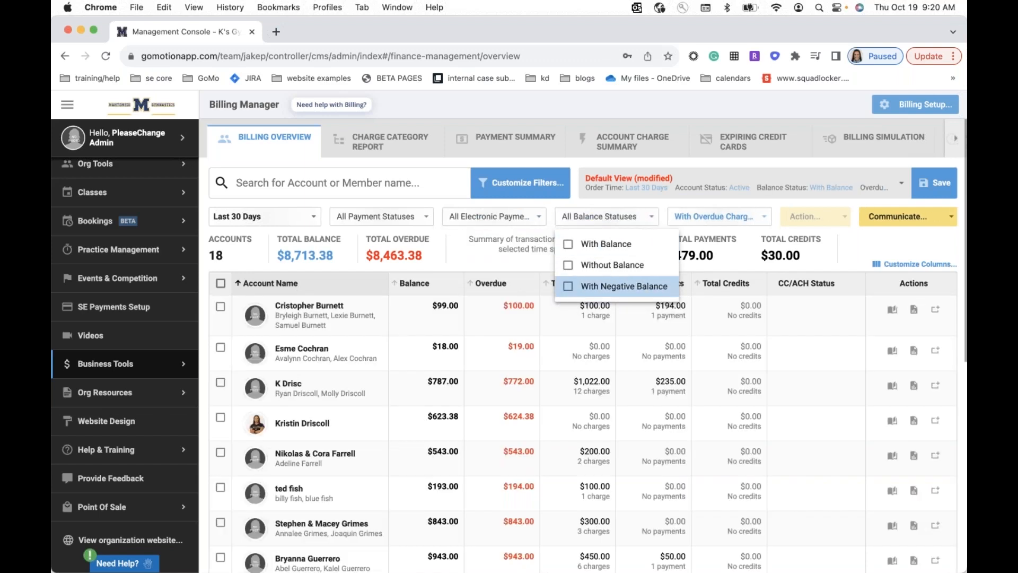
{"action": "left_click", "coordinate": [699, 215]}
{"action": "left_click", "coordinate": [680, 243]}
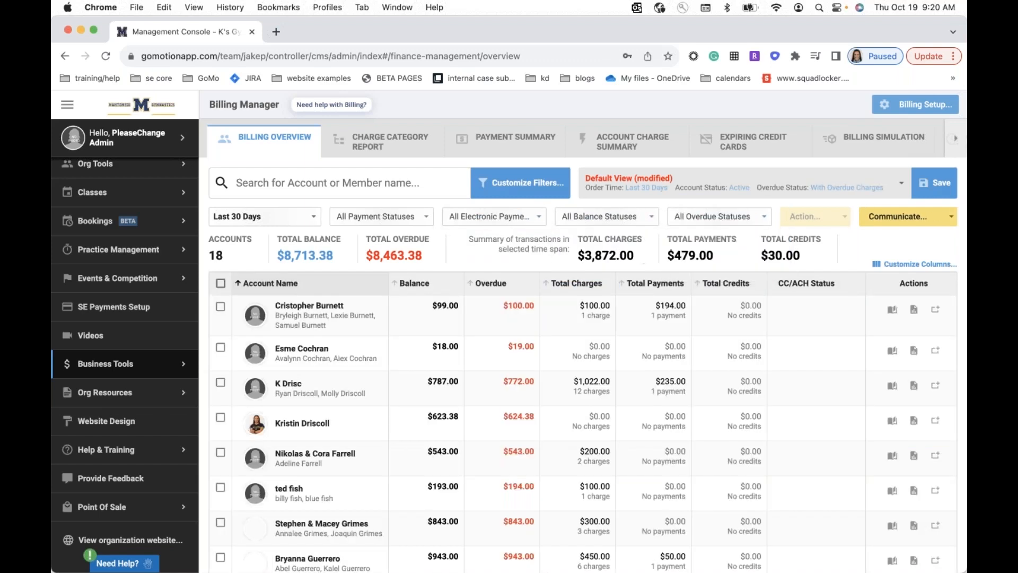
Open the Customize Filters dialog and view the Wallet Auto-Pay Enrollment Status options.
{"action": "left_click", "coordinate": [528, 186]}
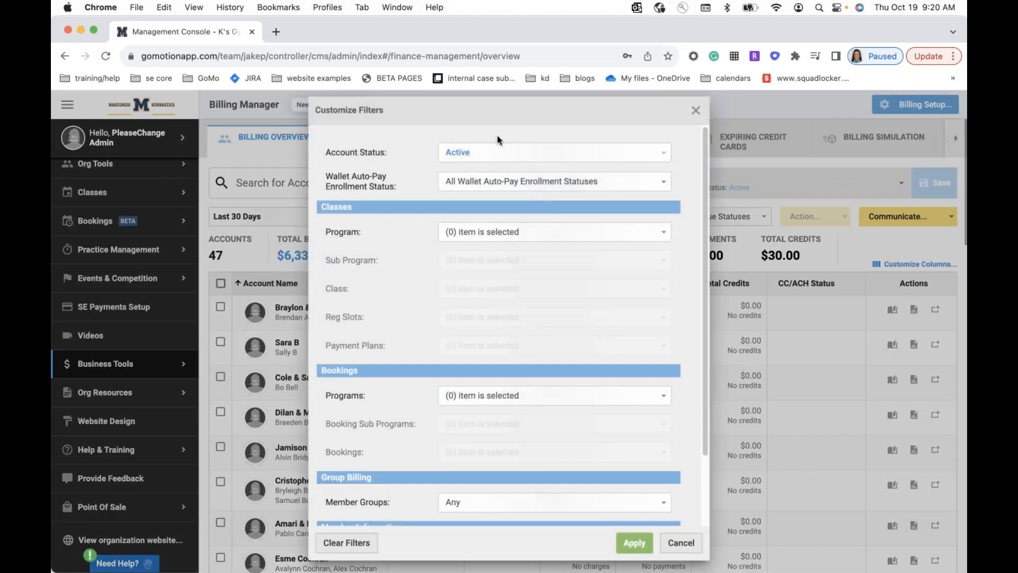
{"action": "triple_click", "coordinate": [382, 187]}
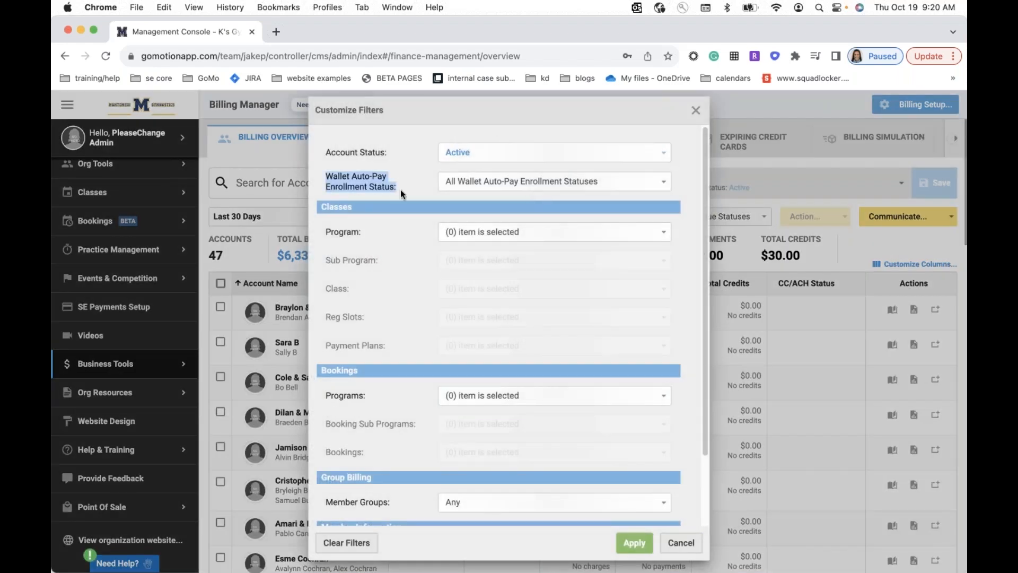
{"action": "left_click", "coordinate": [520, 184]}
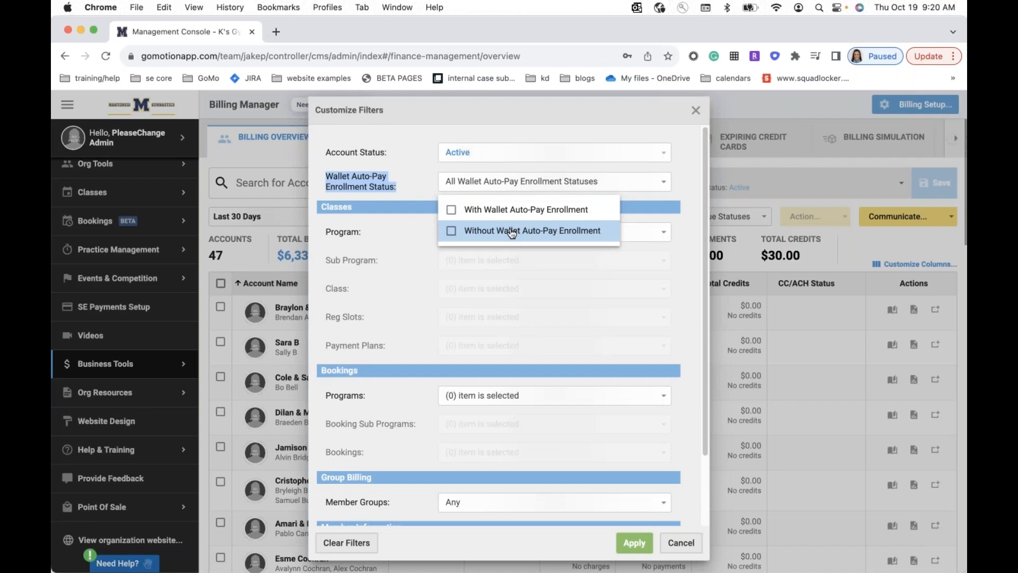
{"action": "left_click", "coordinate": [395, 260]}
{"action": "left_click", "coordinate": [396, 187]}
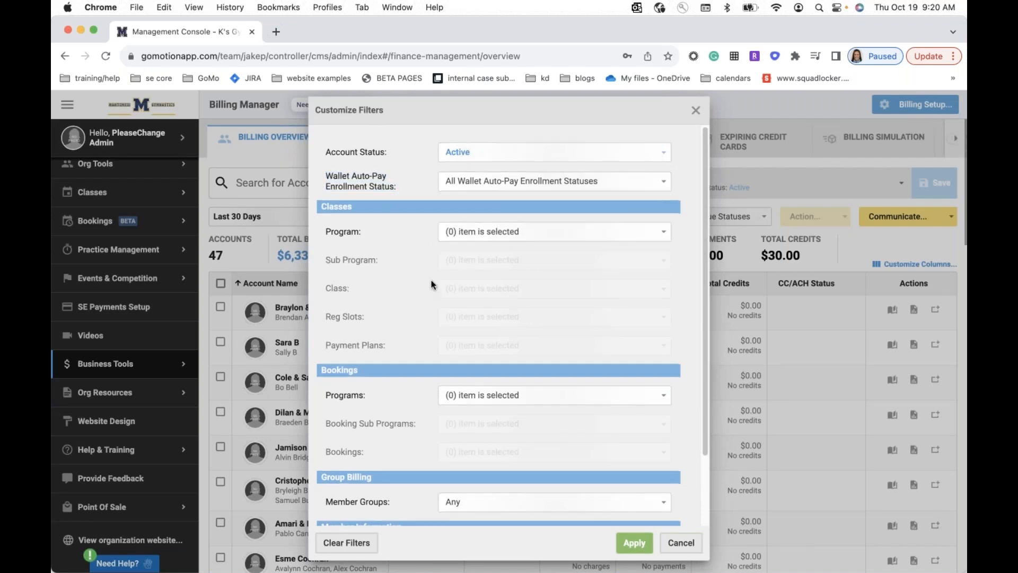
Set the Classes filter to the Gymnastics program and the Competitive sub program.
{"action": "scroll", "coordinate": [440, 256], "scroll_direction": "down", "scroll_amount": 3}
{"action": "left_click", "coordinate": [517, 168]}
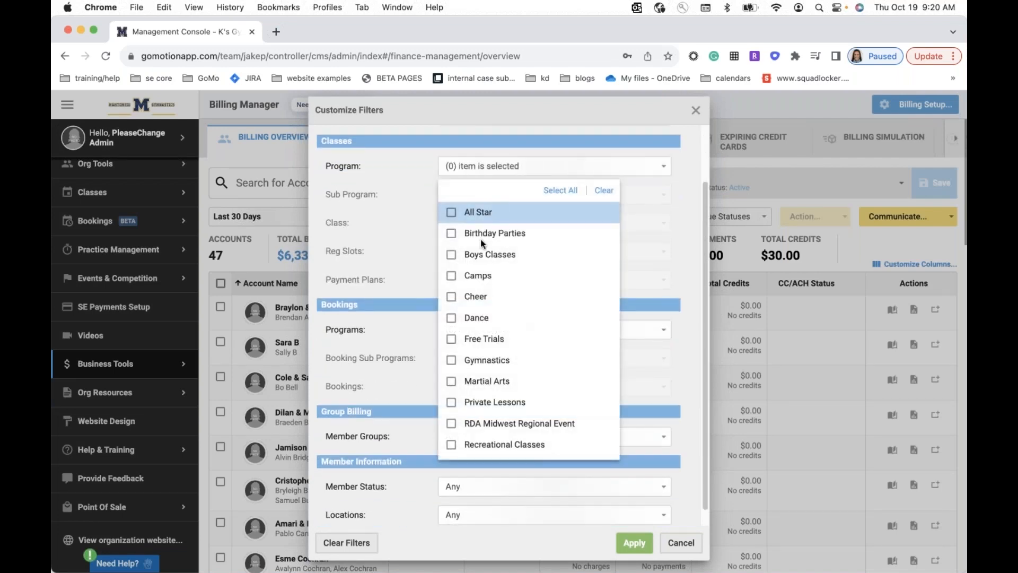
{"action": "left_click", "coordinate": [456, 360]}
{"action": "left_click", "coordinate": [412, 272]}
{"action": "left_click", "coordinate": [466, 194]}
{"action": "left_click", "coordinate": [456, 223]}
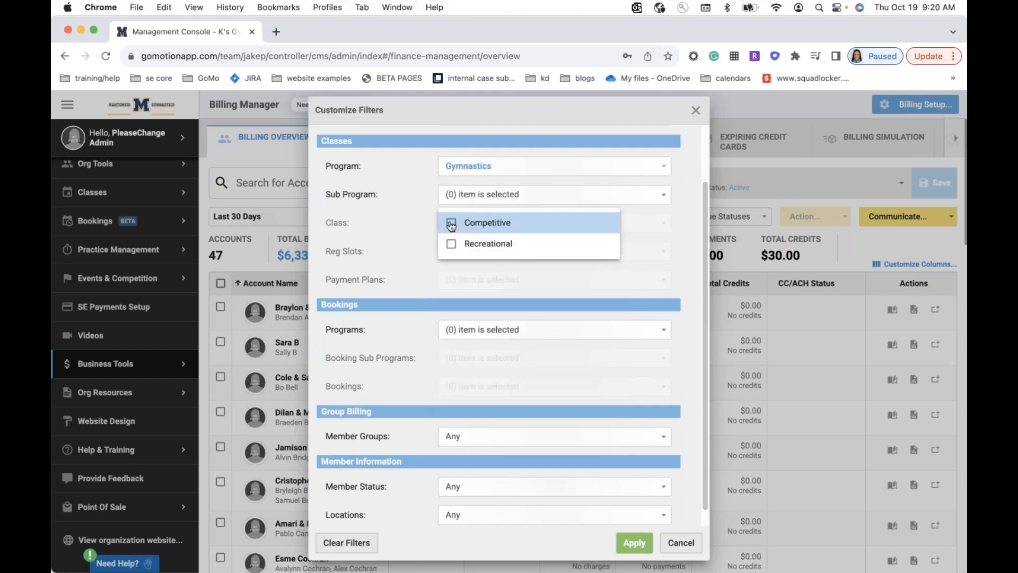
{"action": "left_click", "coordinate": [400, 225]}
Set the class filter to Team 3 and apply the customized filters to the account list.
{"action": "left_click", "coordinate": [466, 223]}
{"action": "left_click", "coordinate": [453, 292]}
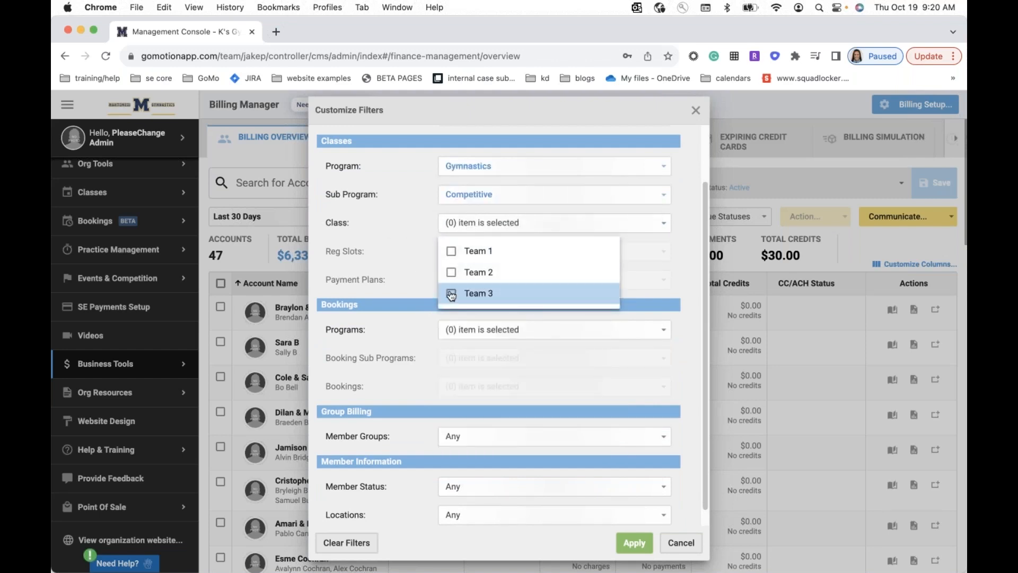
{"action": "left_click", "coordinate": [433, 259]}
{"action": "scroll", "coordinate": [508, 192], "scroll_direction": "up", "scroll_amount": 1}
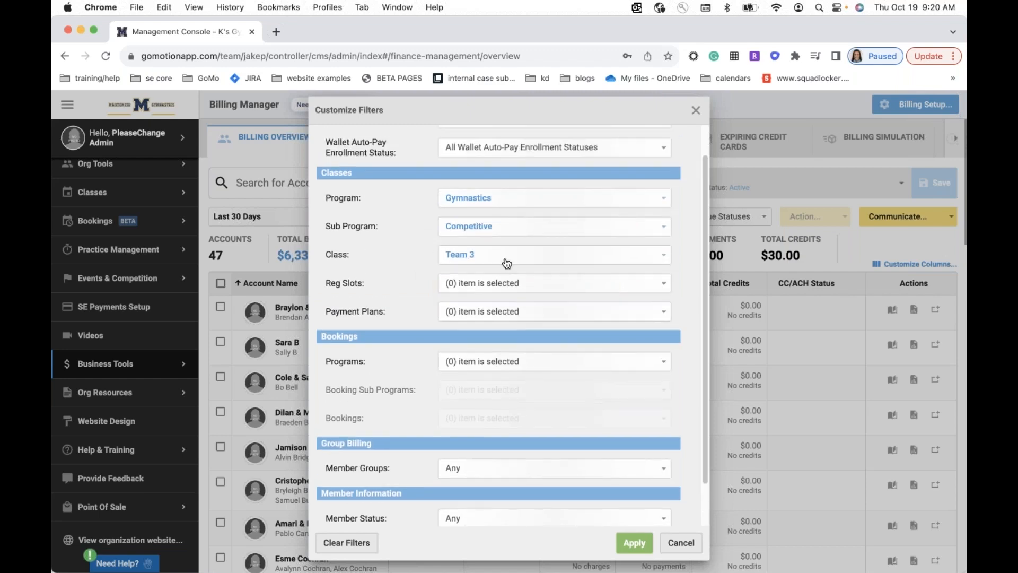
{"action": "left_click", "coordinate": [635, 543]}
Save the current filtered account list as a view named Team 3.
{"action": "left_click_drag", "start_coordinate": [221, 260], "coordinate": [202, 226]}
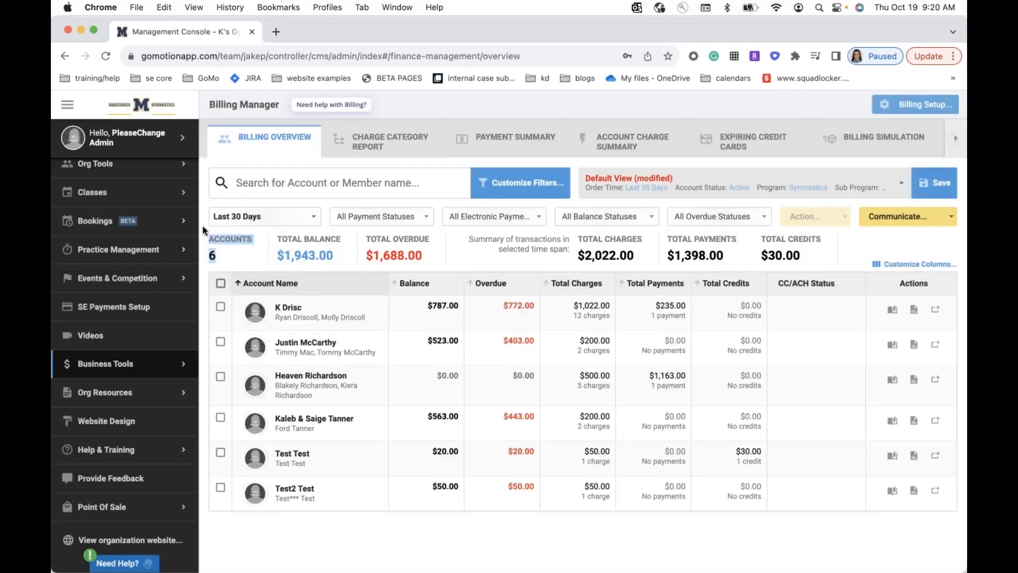
{"action": "left_click", "coordinate": [236, 252]}
{"action": "left_click", "coordinate": [934, 182]}
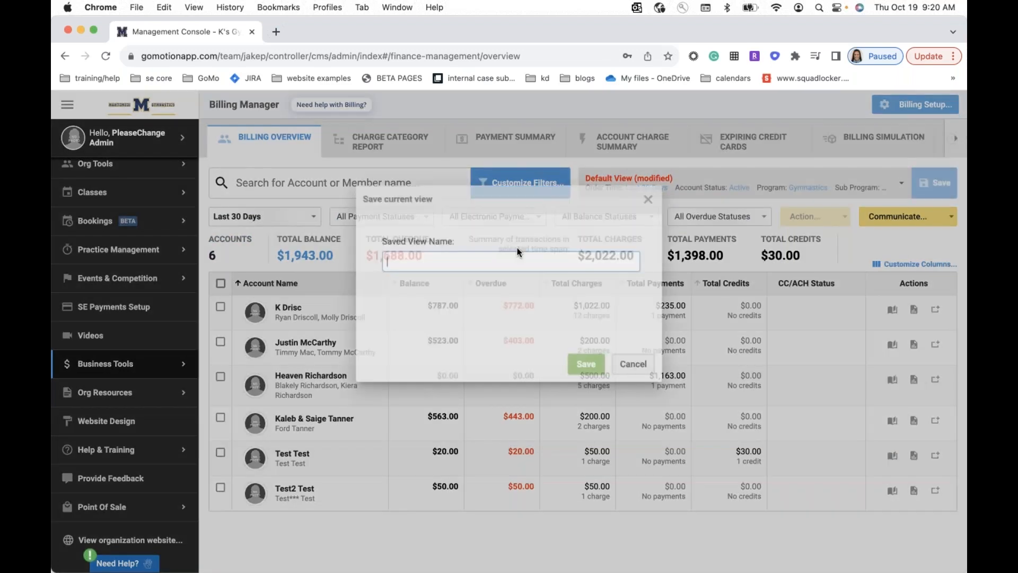
{"action": "type", "text": "Team 3"}
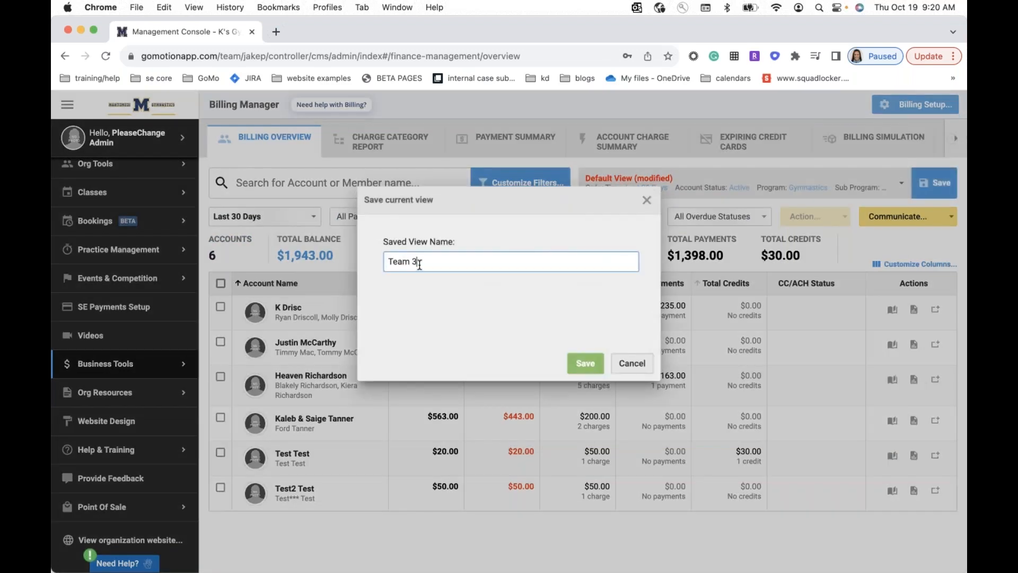
{"action": "left_click", "coordinate": [568, 364]}
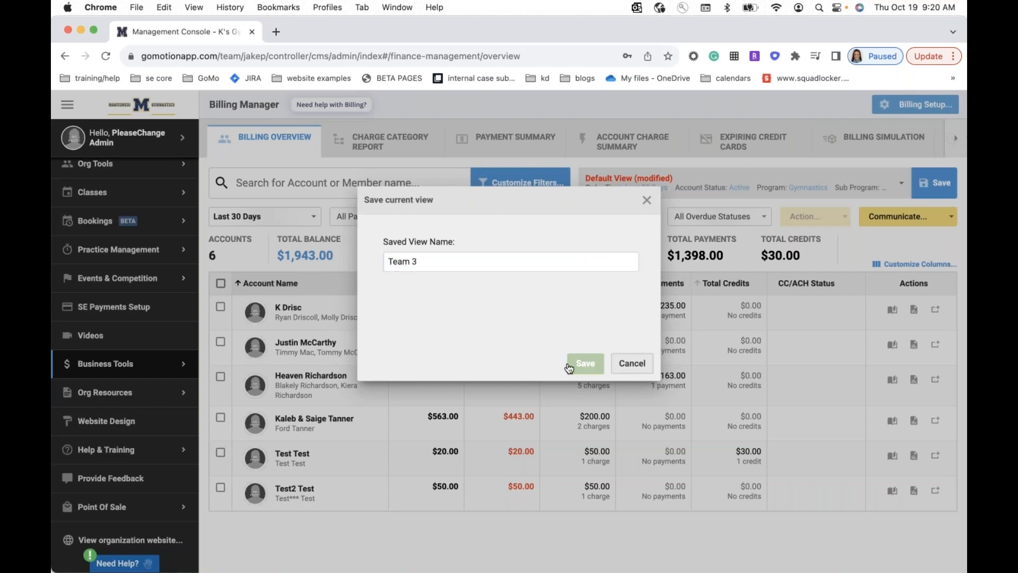
Try sharing the saved Team 3 view with another user by name with email notification, and cancel the sharing change.
{"action": "left_click", "coordinate": [636, 183]}
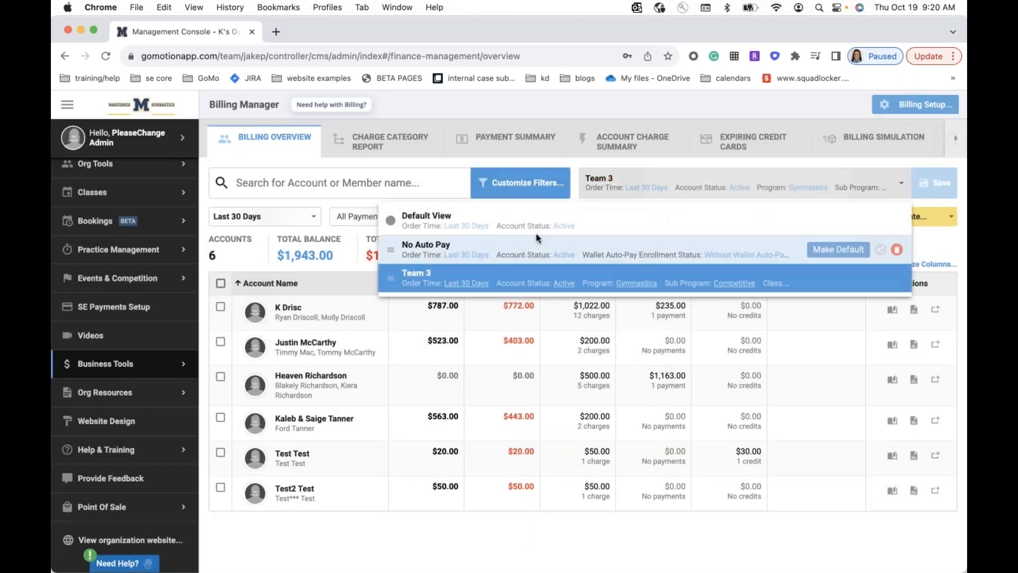
{"action": "mouse_move", "coordinate": [516, 285]}
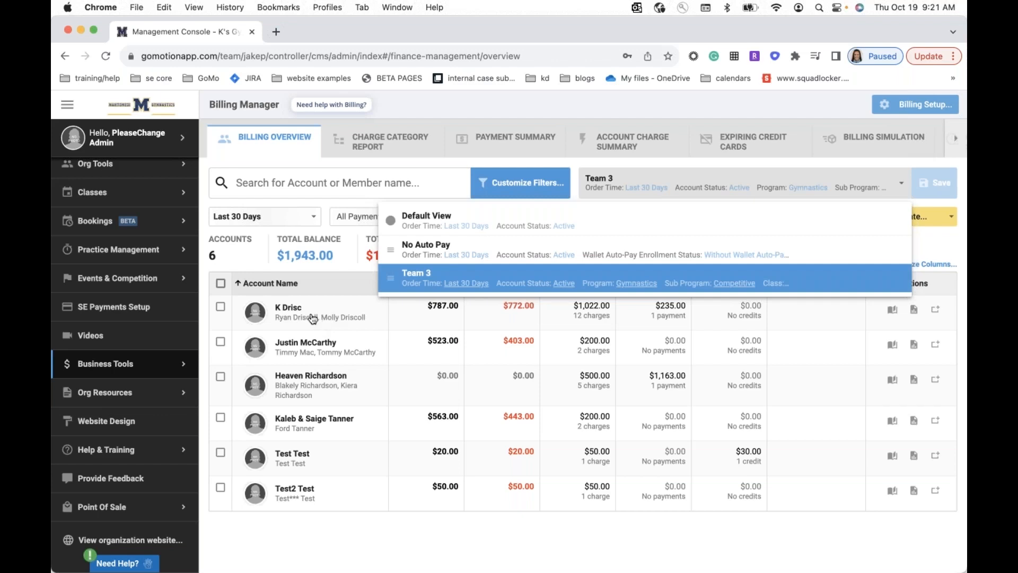
{"action": "mouse_move", "coordinate": [790, 266]}
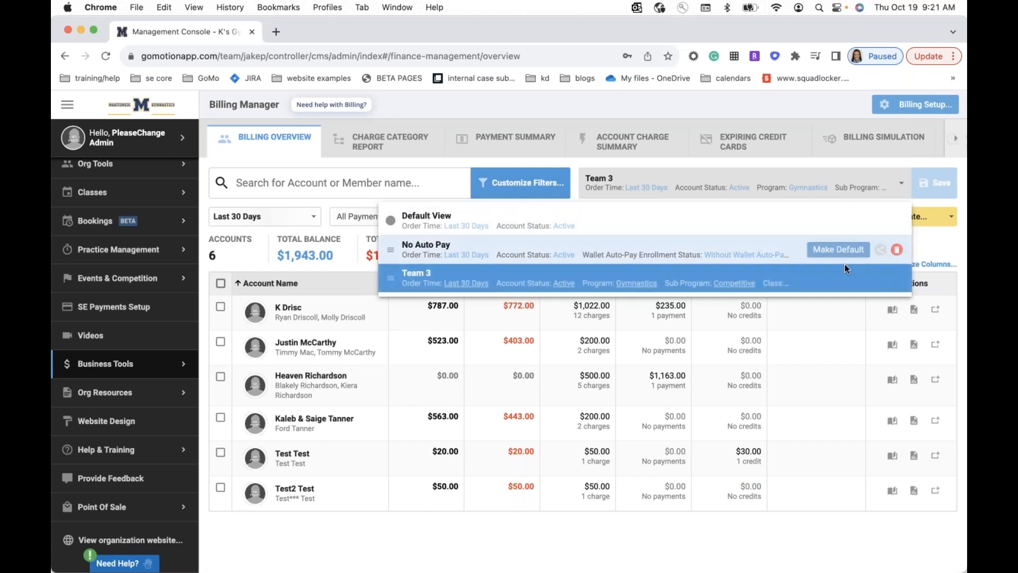
{"action": "mouse_move", "coordinate": [872, 280]}
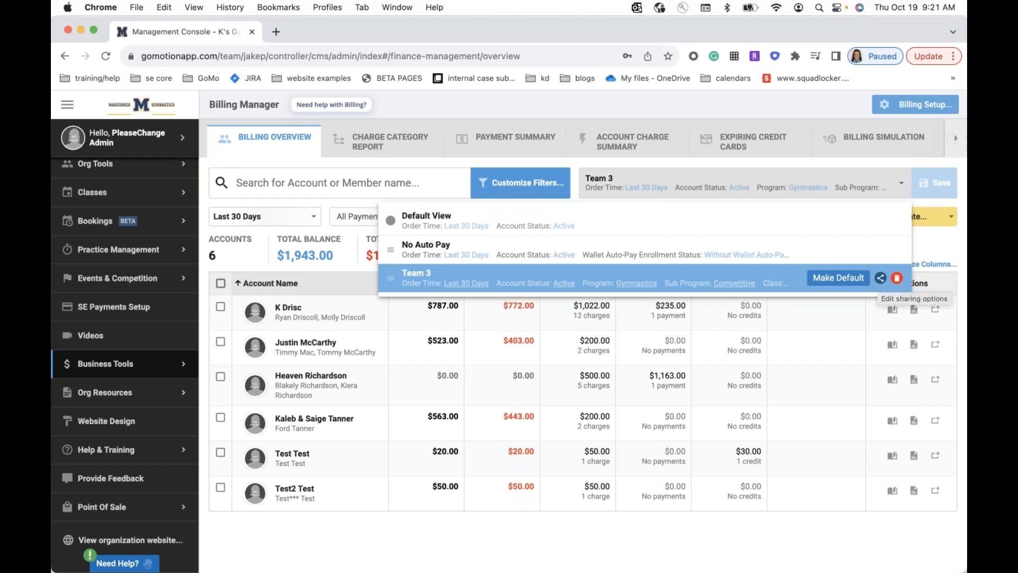
{"action": "left_click", "coordinate": [880, 279]}
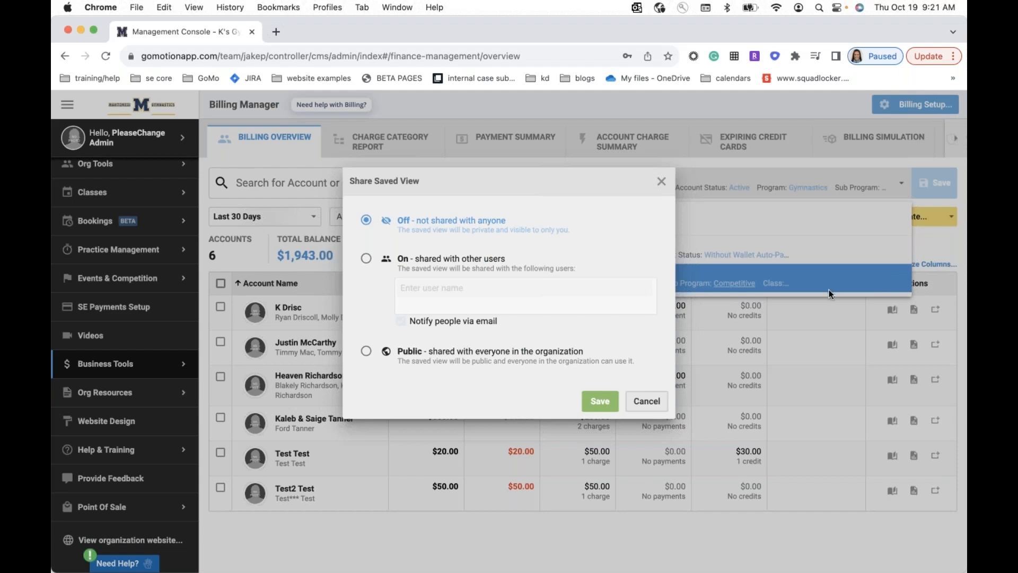
{"action": "left_click", "coordinate": [393, 269]}
{"action": "type", "text": "tessa"}
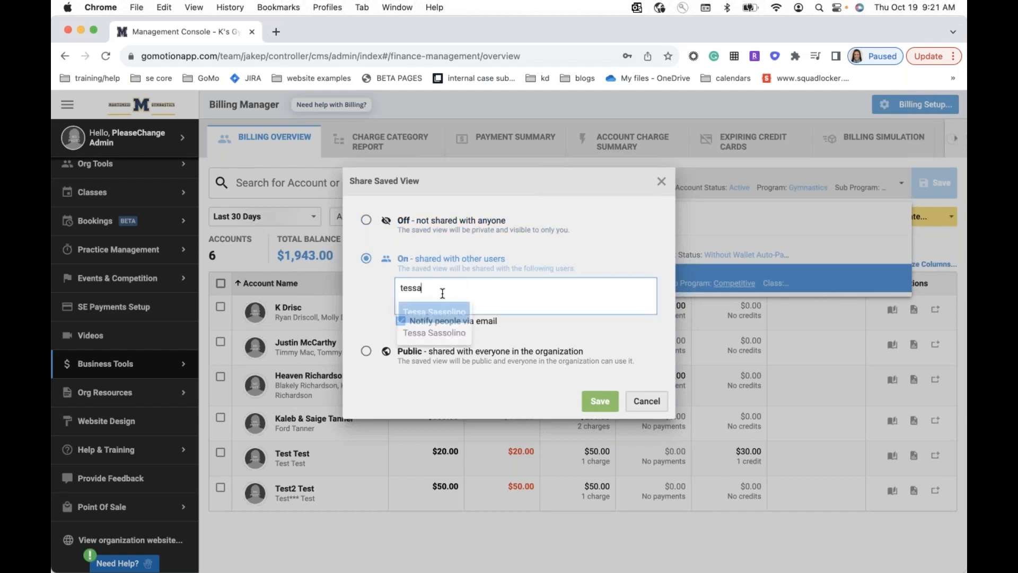
{"action": "left_click", "coordinate": [446, 310]}
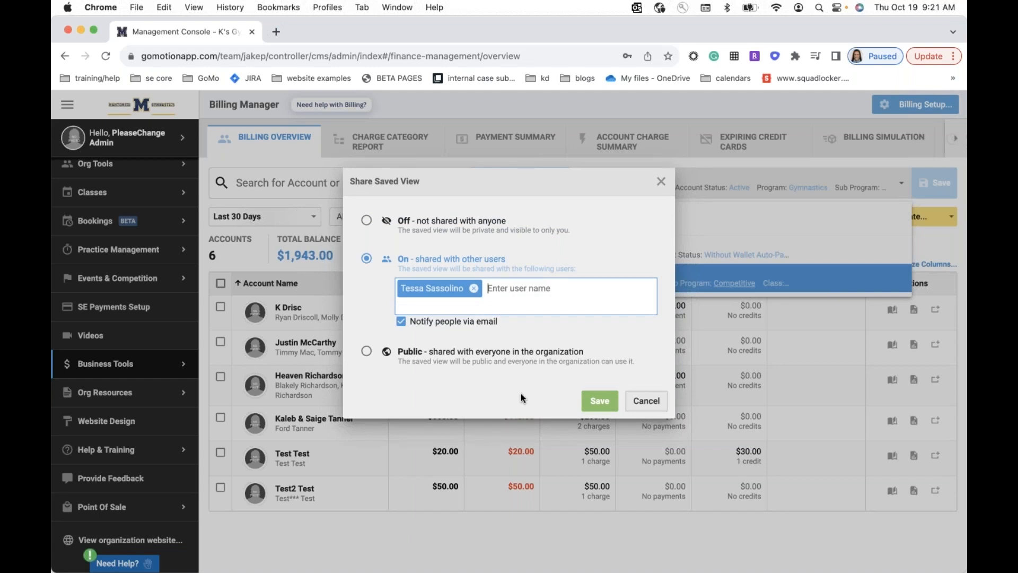
{"action": "left_click", "coordinate": [647, 401]}
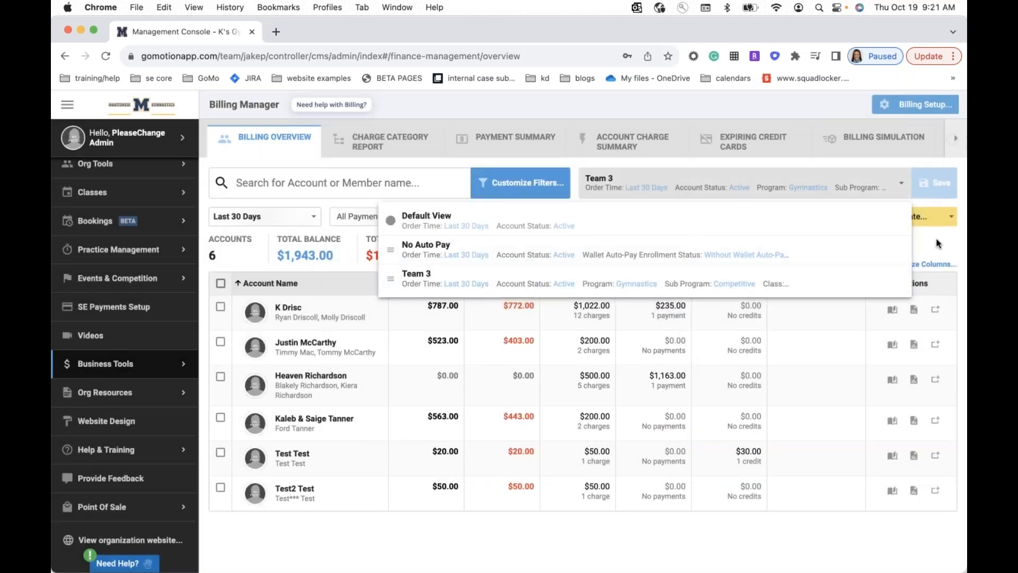
{"action": "left_click", "coordinate": [935, 240]}
Switch the account list to the No Auto Pay saved view and check its account count.
{"action": "left_click", "coordinate": [736, 181]}
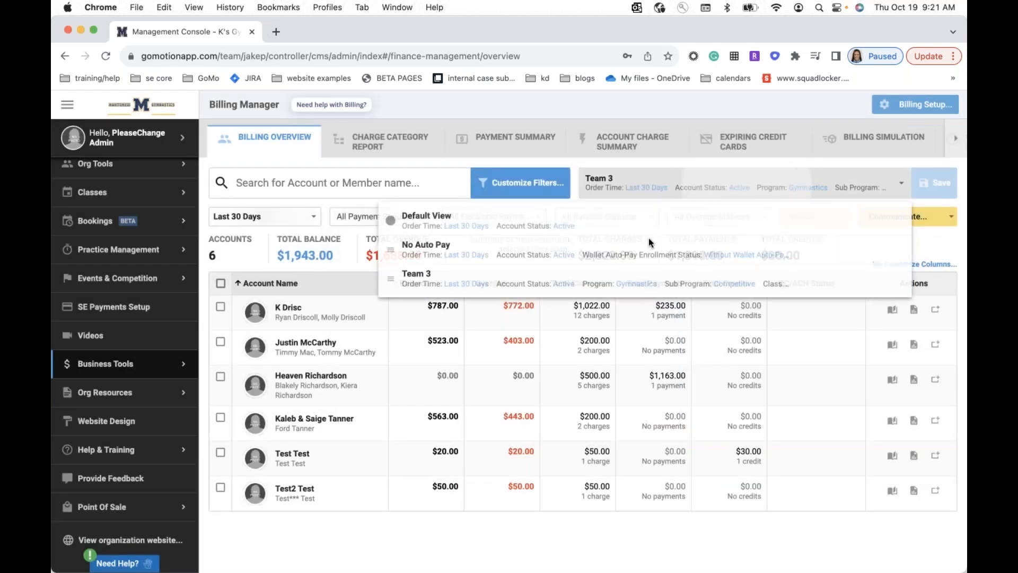
{"action": "left_click", "coordinate": [521, 259]}
{"action": "double_click", "coordinate": [215, 256]}
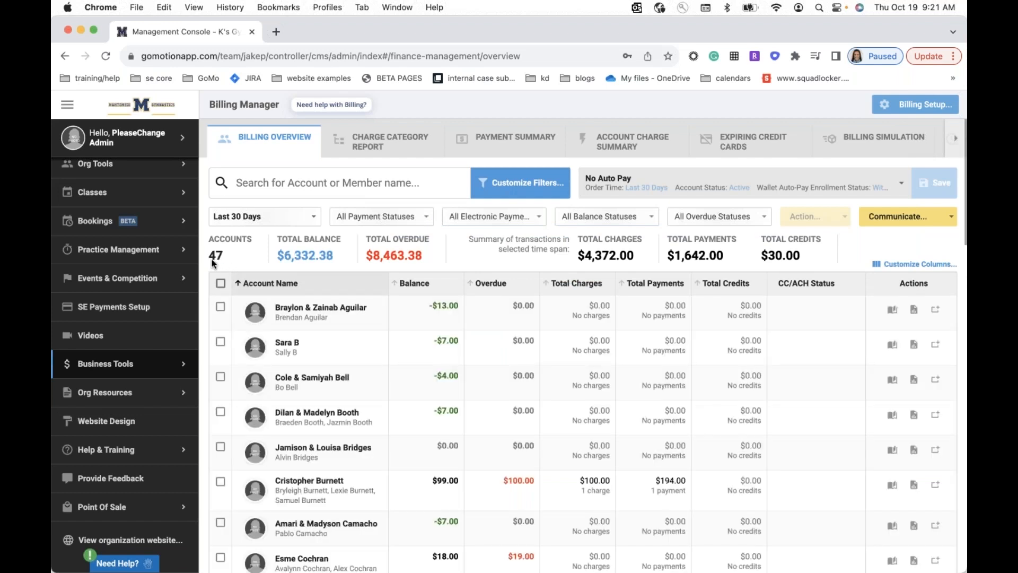
Load the Team 3 saved view and select all accounts in it.
{"action": "left_click", "coordinate": [643, 181]}
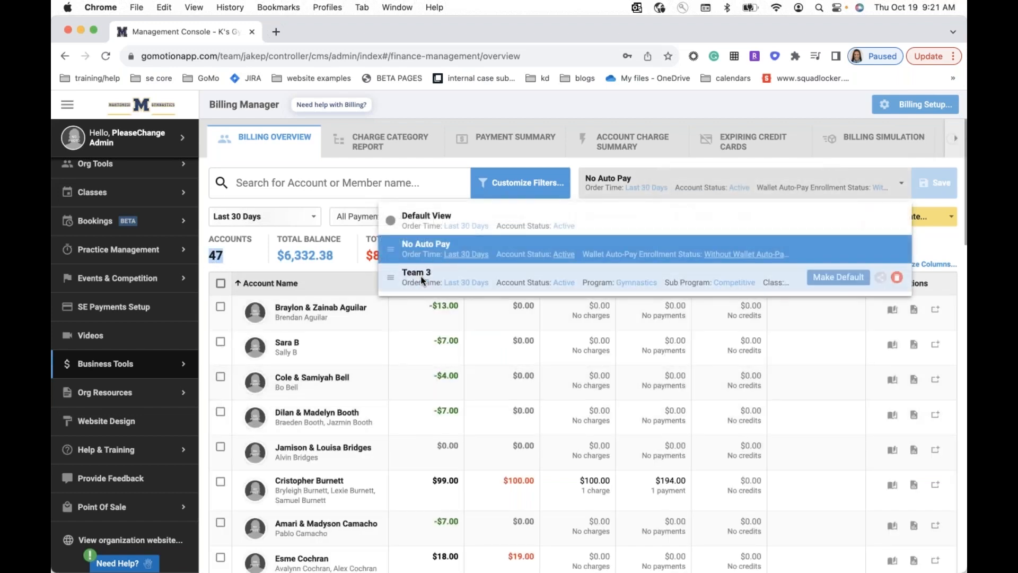
{"action": "left_click", "coordinate": [425, 274]}
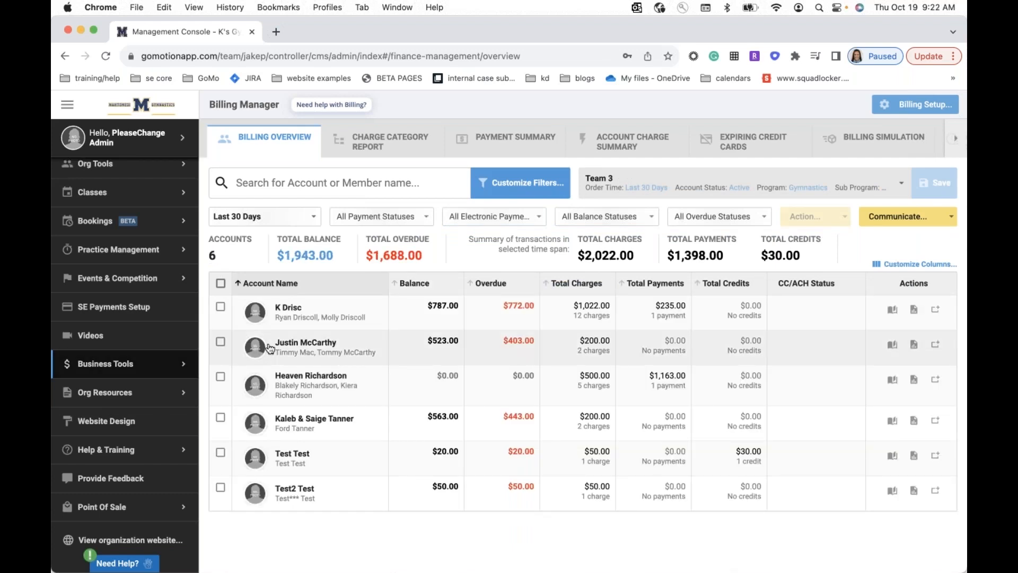
{"action": "left_click", "coordinate": [221, 283]}
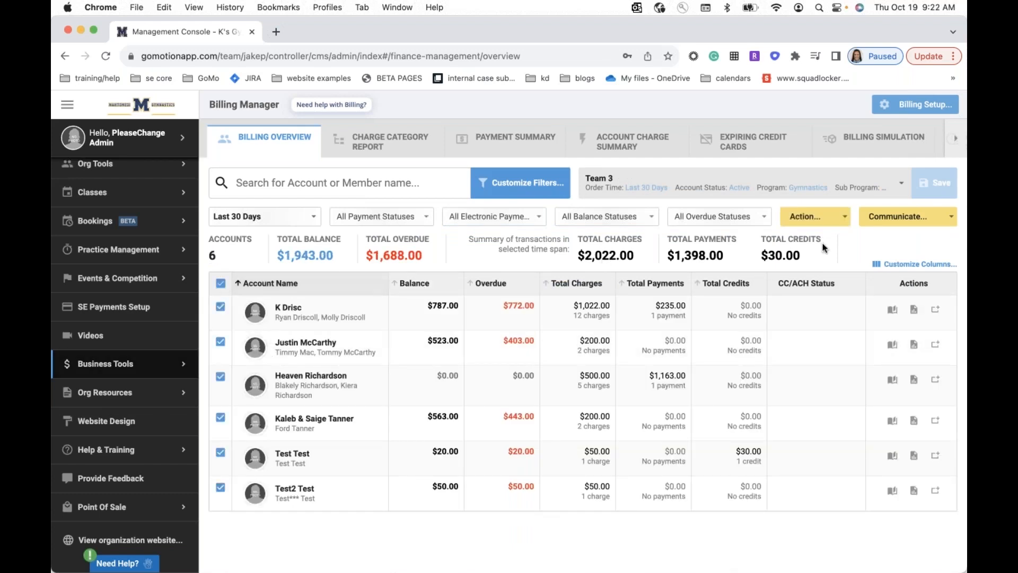
Preview the Payment Setup email from the communication options for the selected accounts, and close the preview.
{"action": "left_click", "coordinate": [949, 224]}
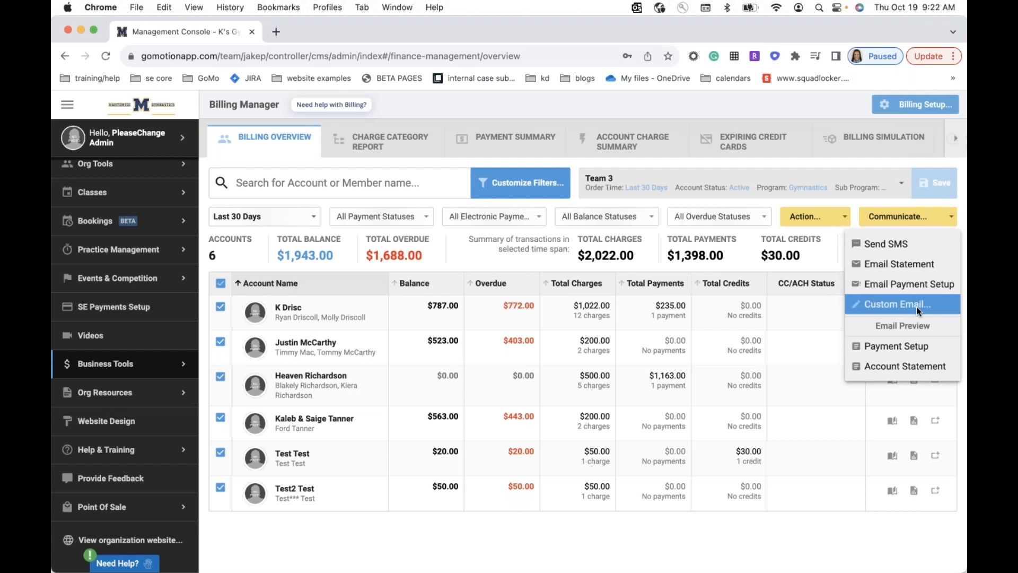
{"action": "left_click", "coordinate": [909, 347]}
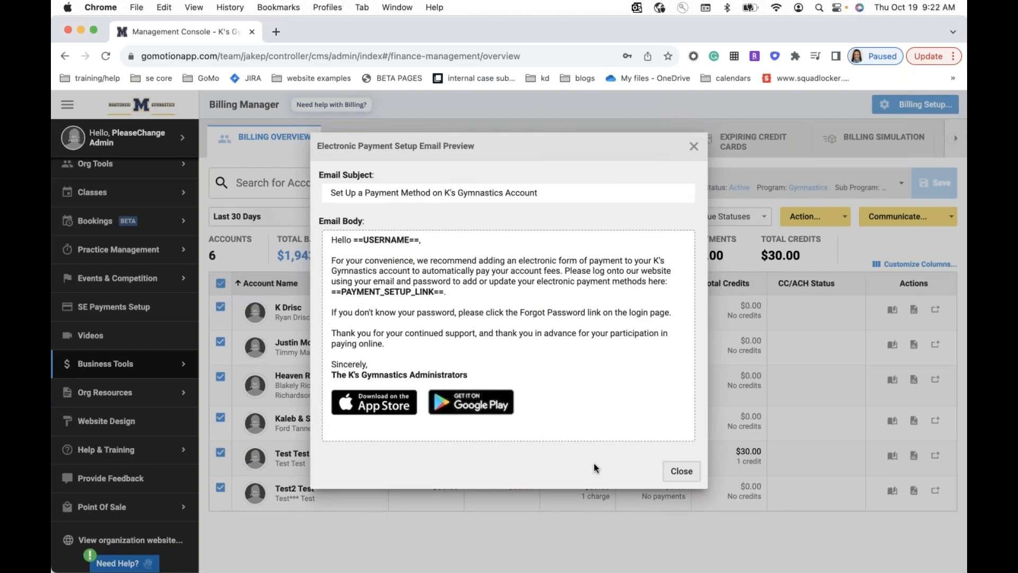
{"action": "left_click", "coordinate": [678, 477]}
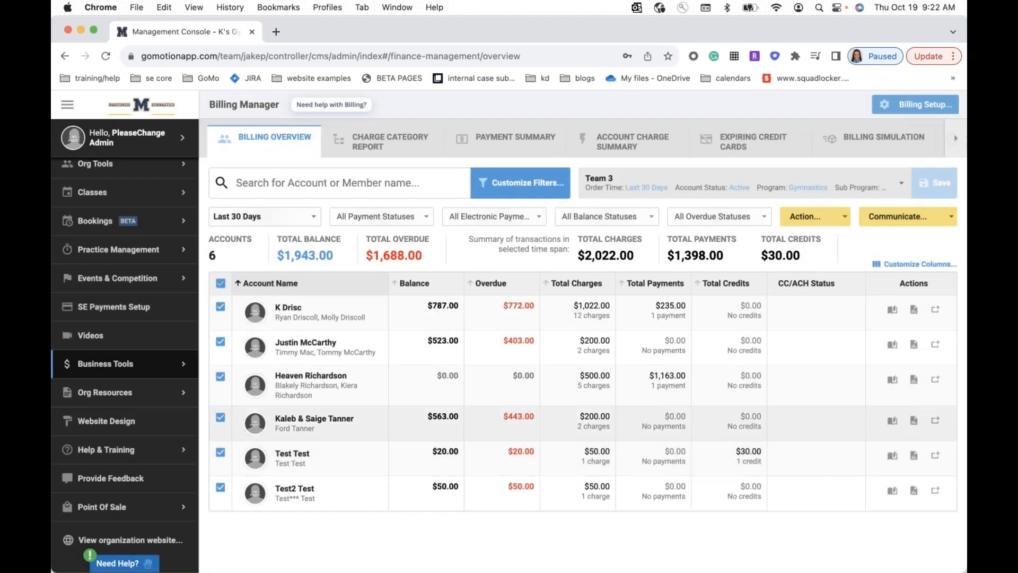
Review the Bulk Post Payments form for the selected accounts and close it without posting.
{"action": "left_click", "coordinate": [836, 221]}
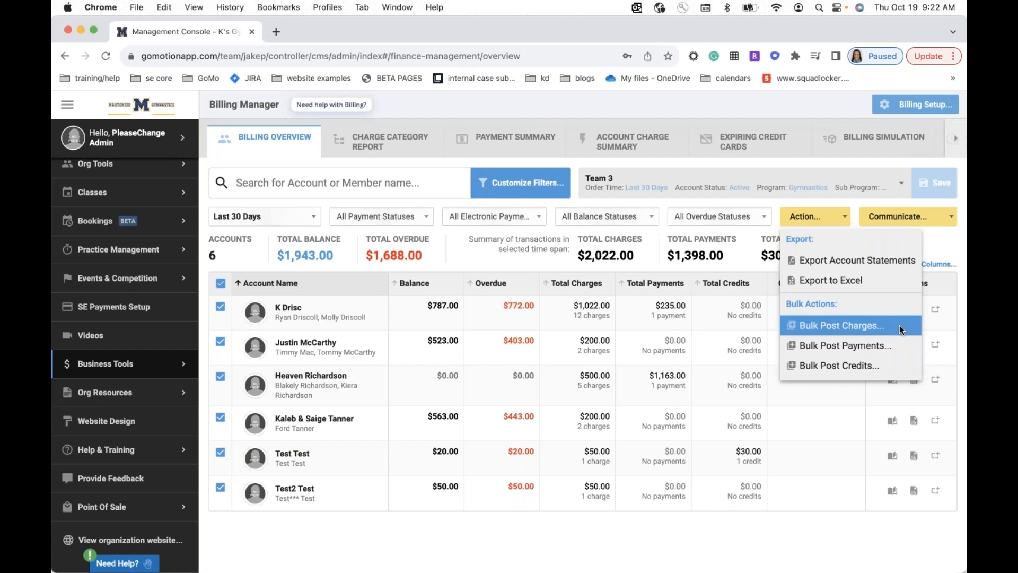
{"action": "left_click", "coordinate": [874, 352]}
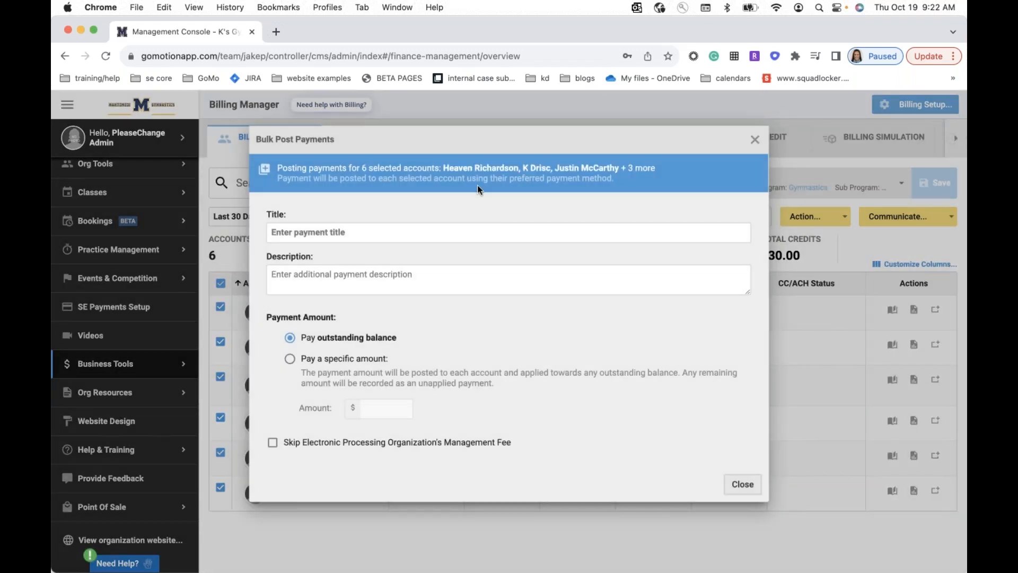
{"action": "left_click", "coordinate": [750, 484]}
Start a bulk charge for the selected accounts titled Nationals, with a charge item also named Nationals.
{"action": "left_click", "coordinate": [822, 219]}
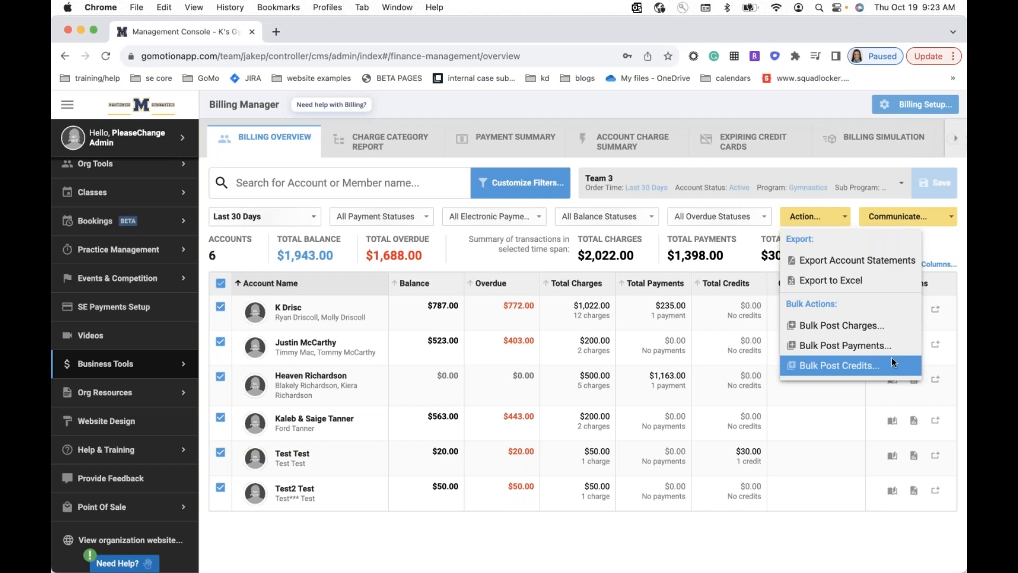
{"action": "left_click", "coordinate": [861, 327]}
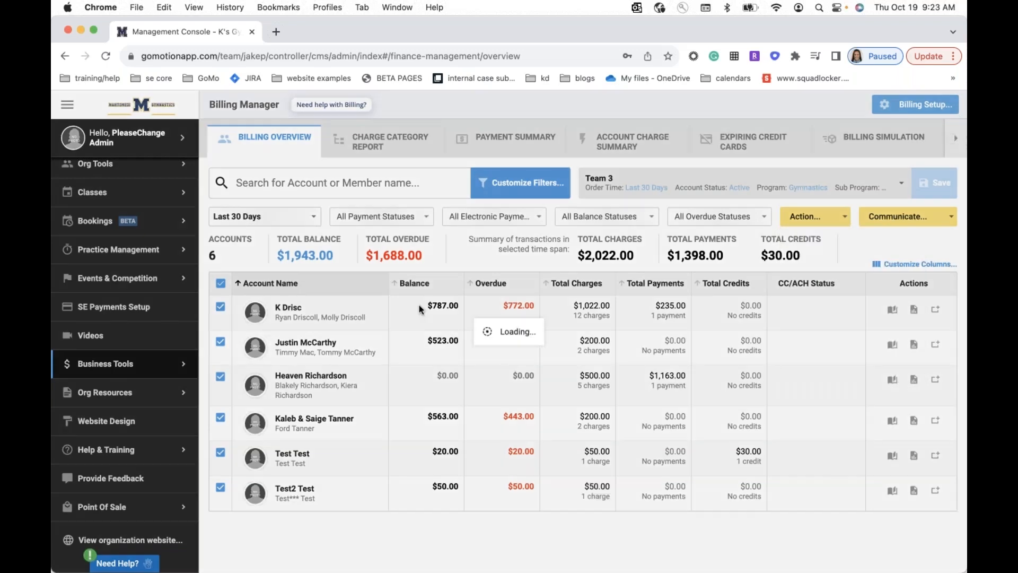
{"action": "type", "text": "National"}
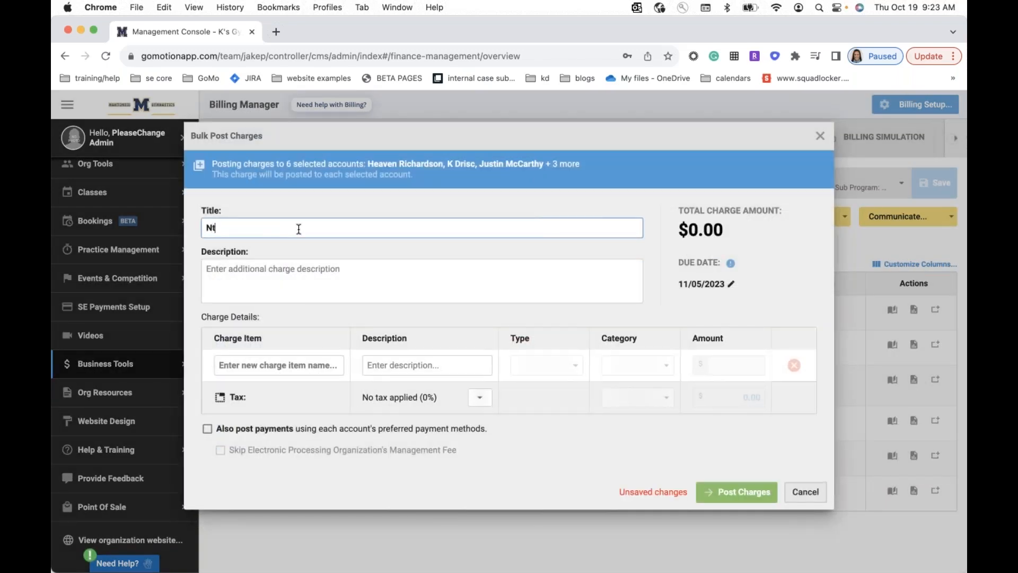
{"action": "type", "text": "s"}
{"action": "left_click", "coordinate": [272, 365]}
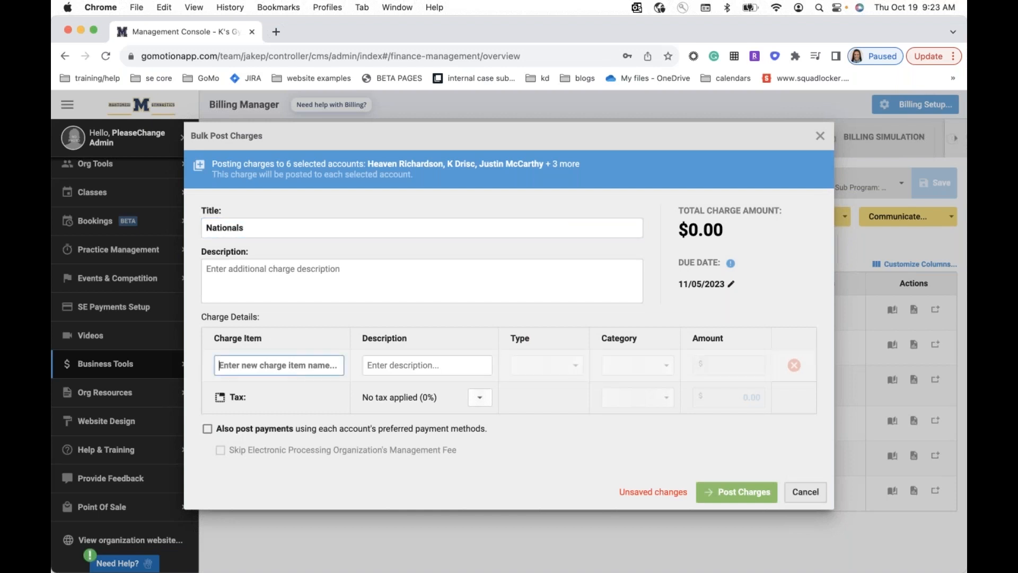
{"action": "type", "text": "Nationals"}
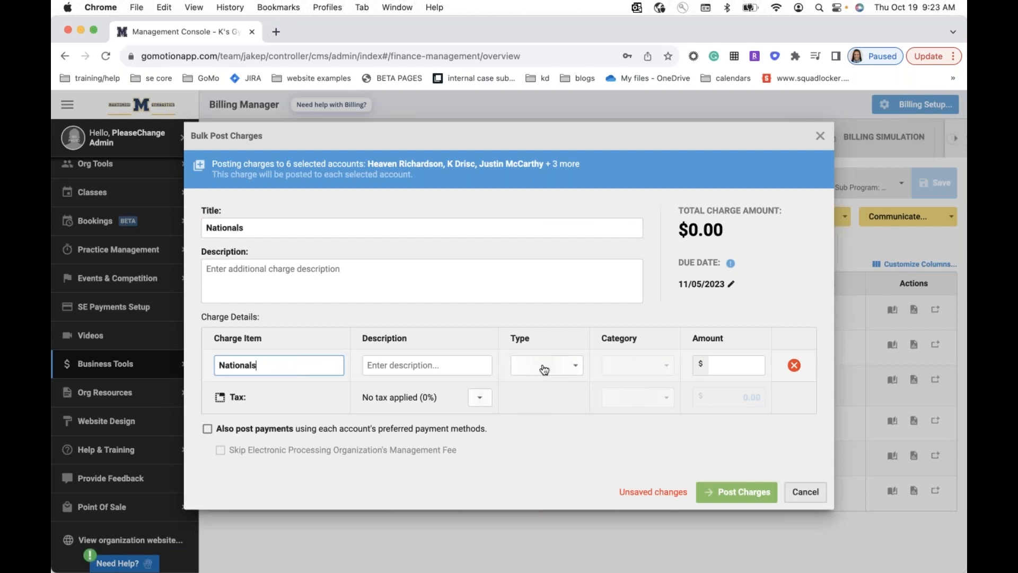
Set the Nationals charge item's type to Charge, its category to Competition Fees and its amount to $10.00.
{"action": "left_click", "coordinate": [545, 366]}
{"action": "left_click", "coordinate": [545, 402]}
{"action": "left_click", "coordinate": [648, 367]}
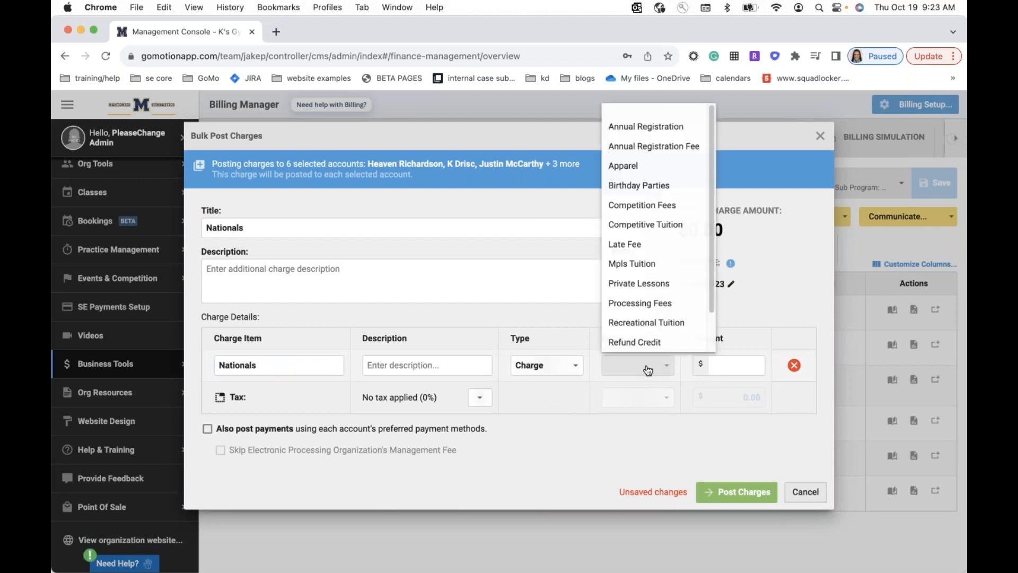
{"action": "left_click", "coordinate": [642, 206]}
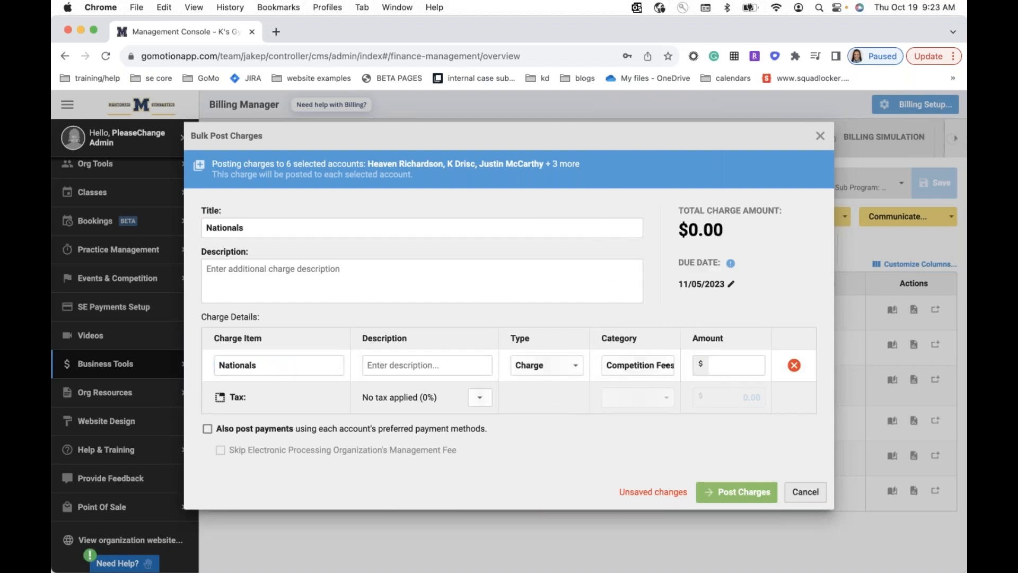
{"action": "left_click", "coordinate": [731, 364]}
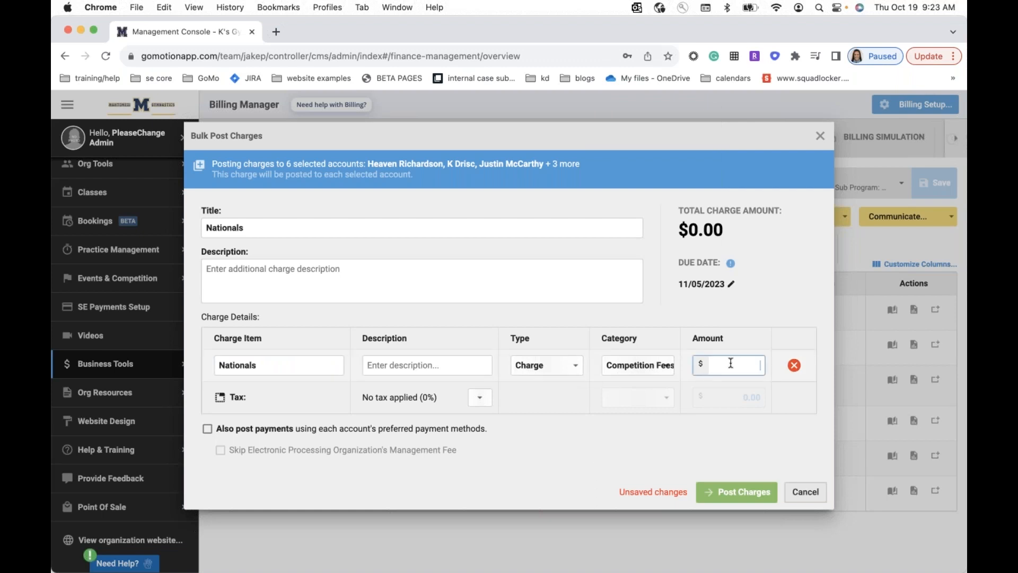
{"action": "type", "text": "10.00"}
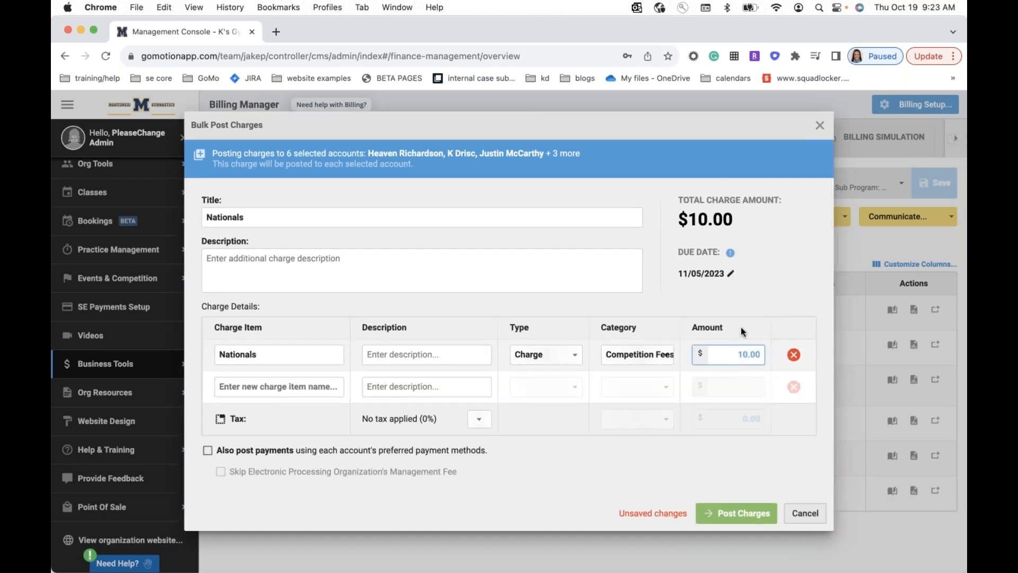
{"action": "left_click", "coordinate": [777, 308]}
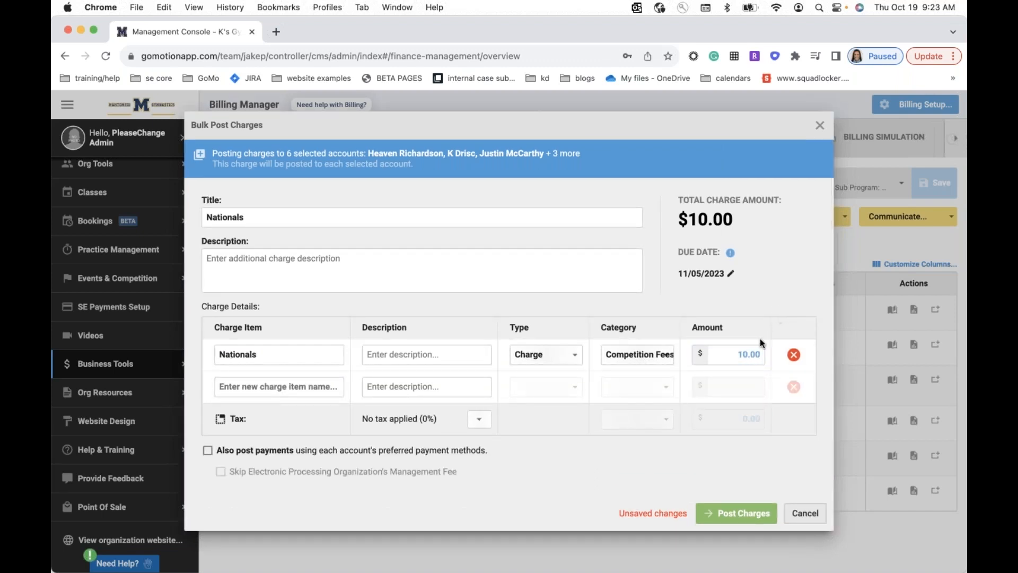
Set the charge's due date to 11/30/2023 and enable also posting payments using each account's preferred payment method.
{"action": "left_click_drag", "start_coordinate": [725, 277], "coordinate": [684, 279]}
{"action": "left_click", "coordinate": [732, 275]}
{"action": "left_click", "coordinate": [850, 302]}
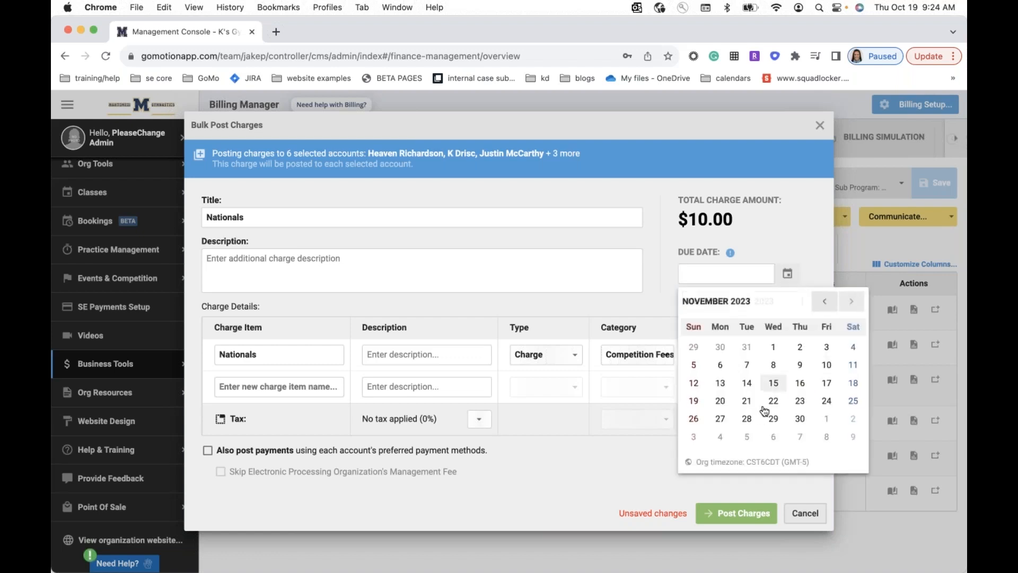
{"action": "left_click", "coordinate": [800, 419]}
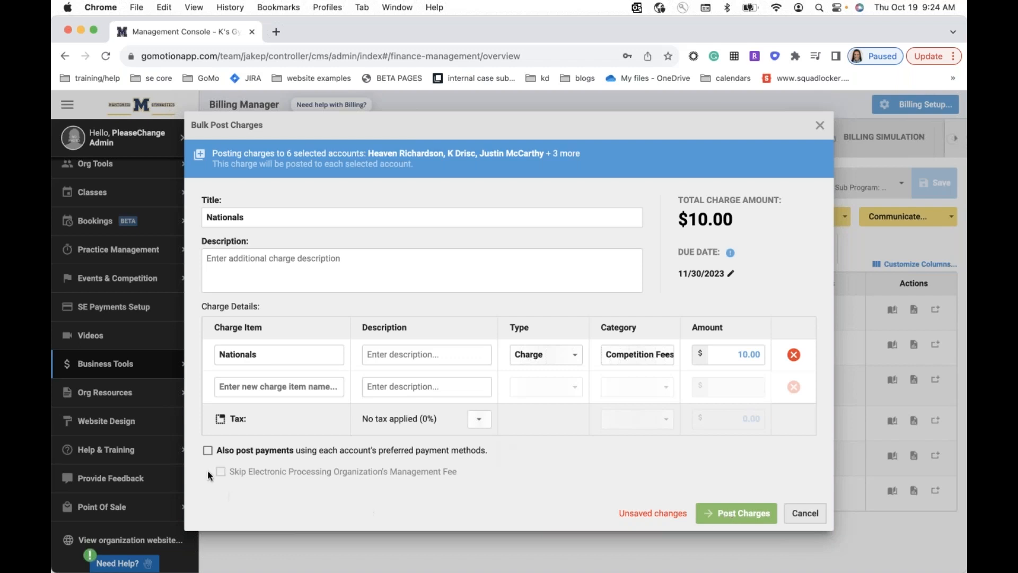
{"action": "left_click", "coordinate": [208, 450]}
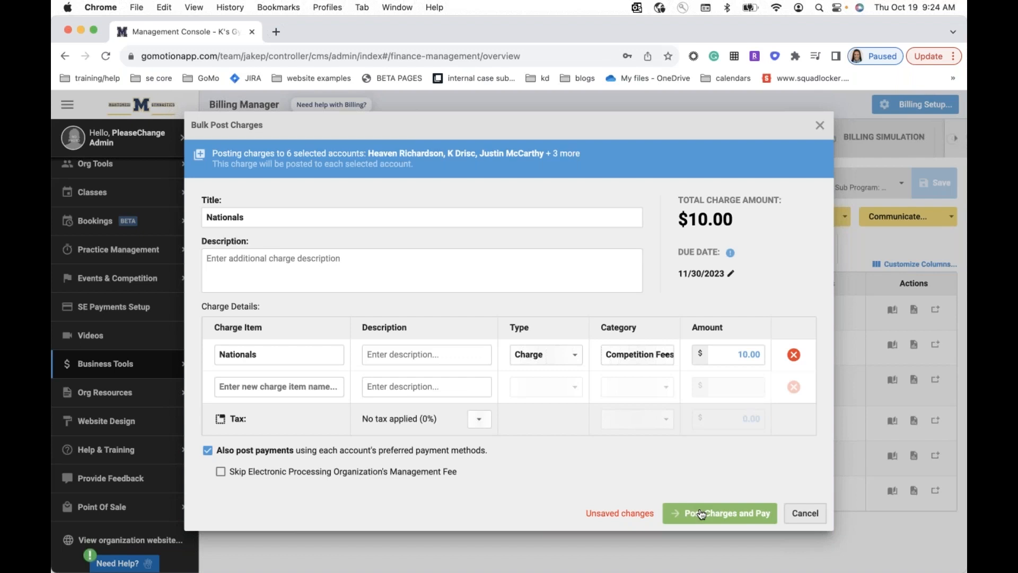
Turn off also posting payments, then post the Nationals charge to all selected accounts and dismiss the results.
{"action": "left_click", "coordinate": [207, 450]}
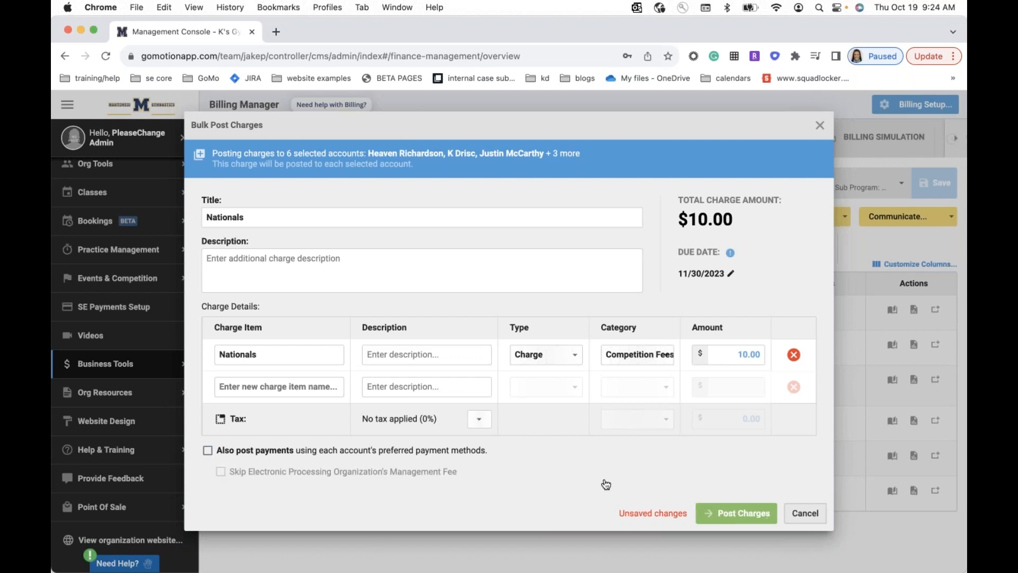
{"action": "left_click", "coordinate": [738, 517]}
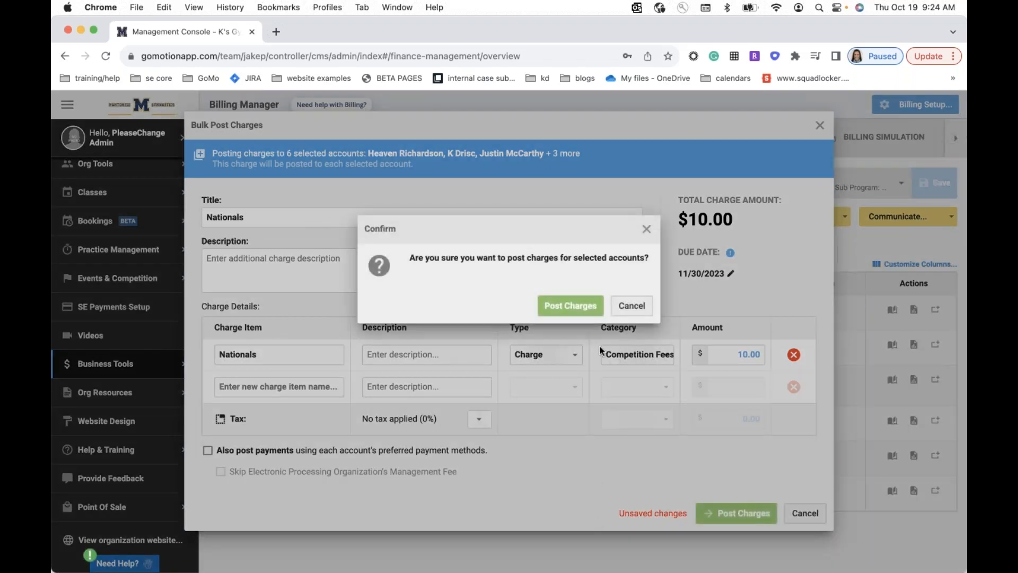
{"action": "left_click", "coordinate": [569, 305]}
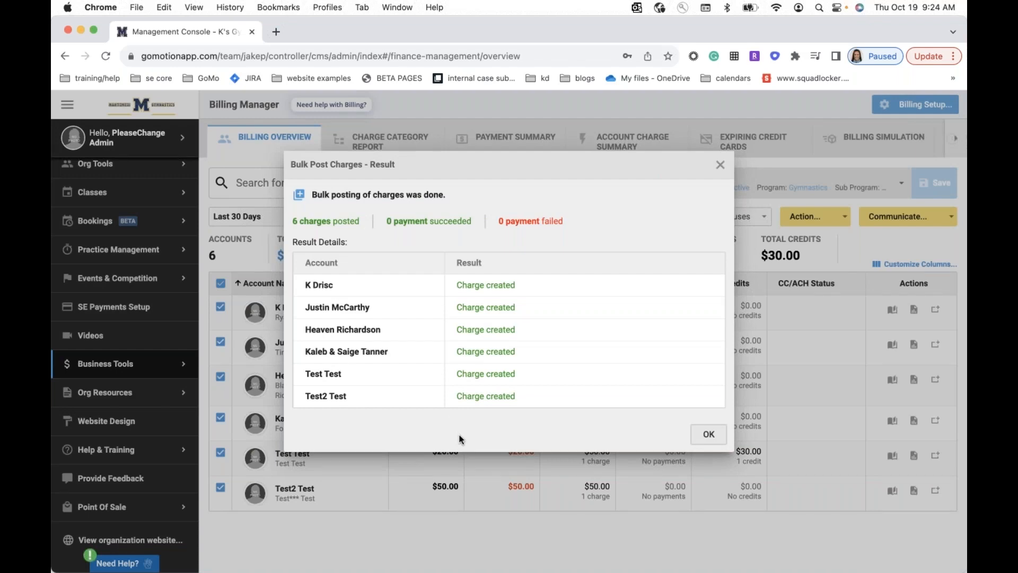
{"action": "left_click", "coordinate": [722, 437]}
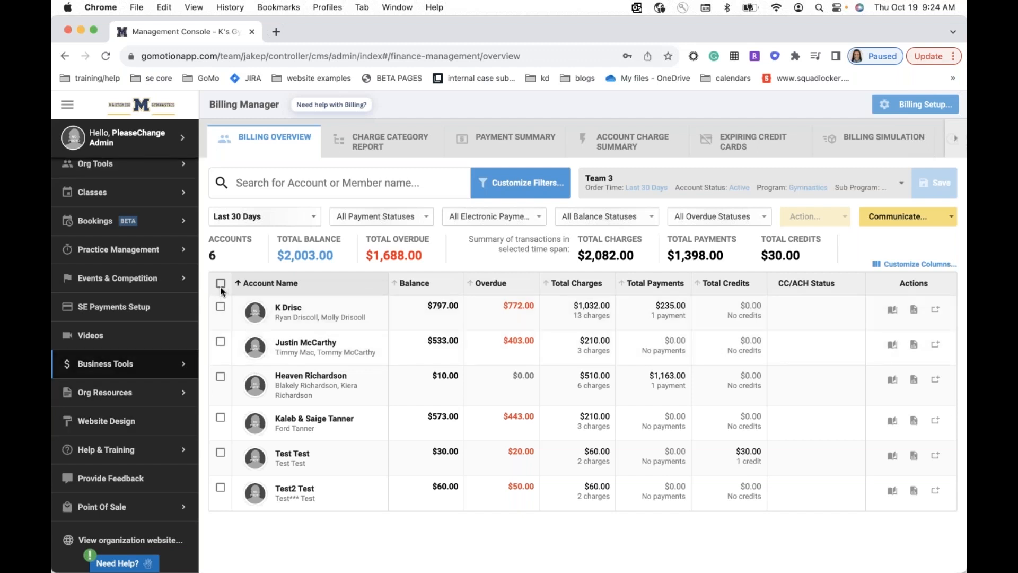
Check the Nationals charge in the first listed account's ledger and return to the billing overview.
{"action": "left_click", "coordinate": [347, 330]}
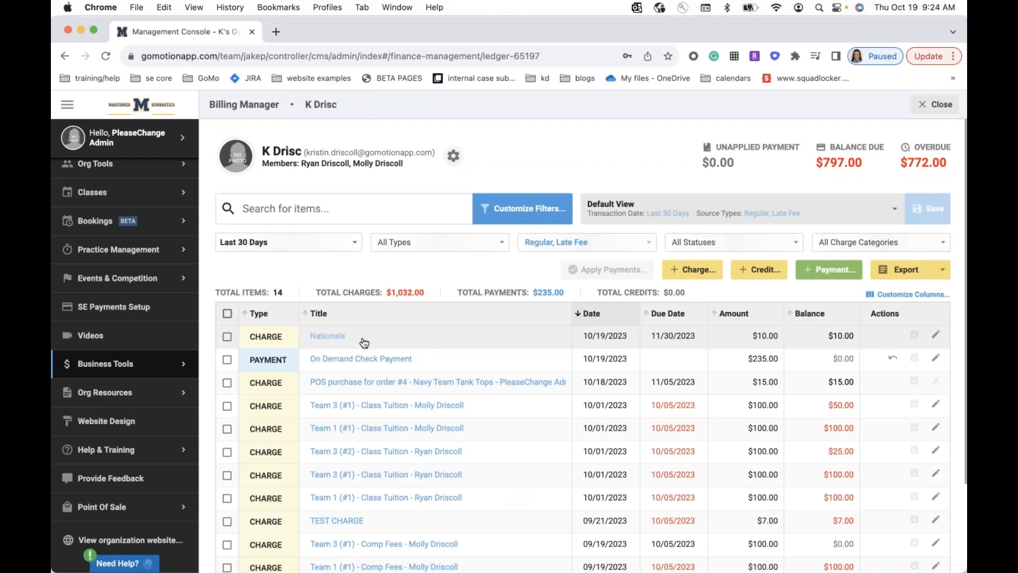
{"action": "left_click", "coordinate": [332, 336]}
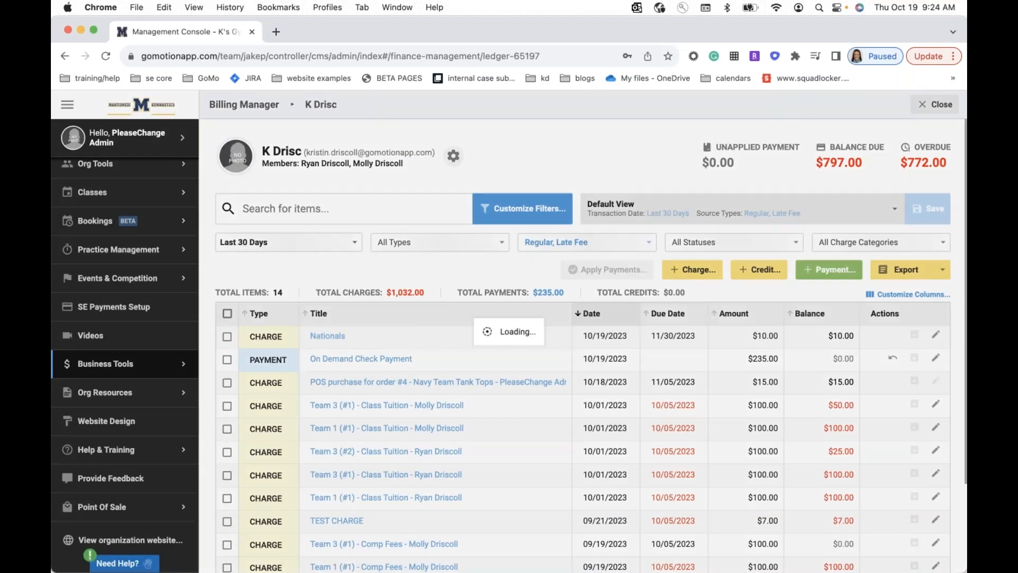
{"action": "left_click", "coordinate": [731, 400]}
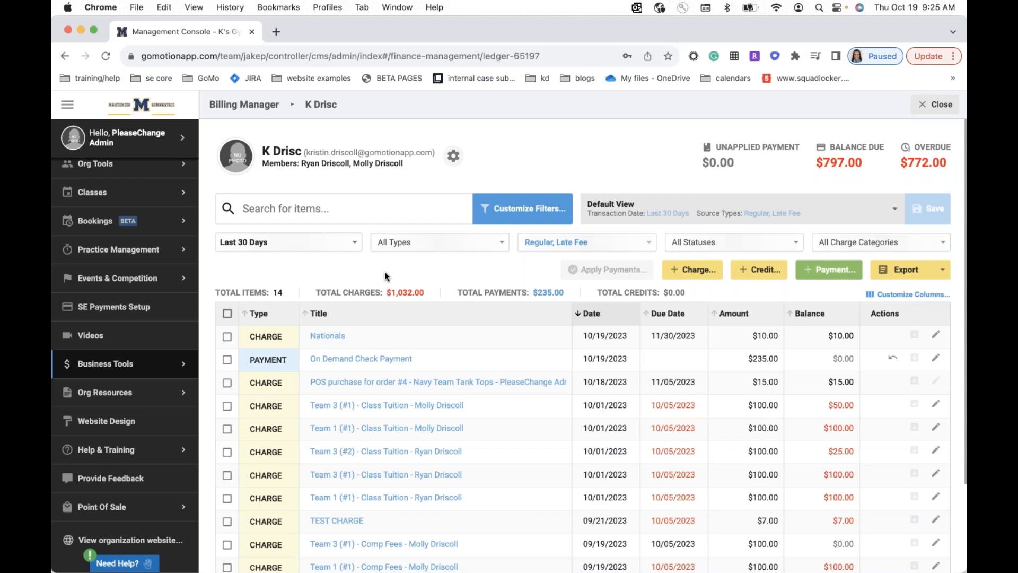
{"action": "left_click", "coordinate": [937, 103]}
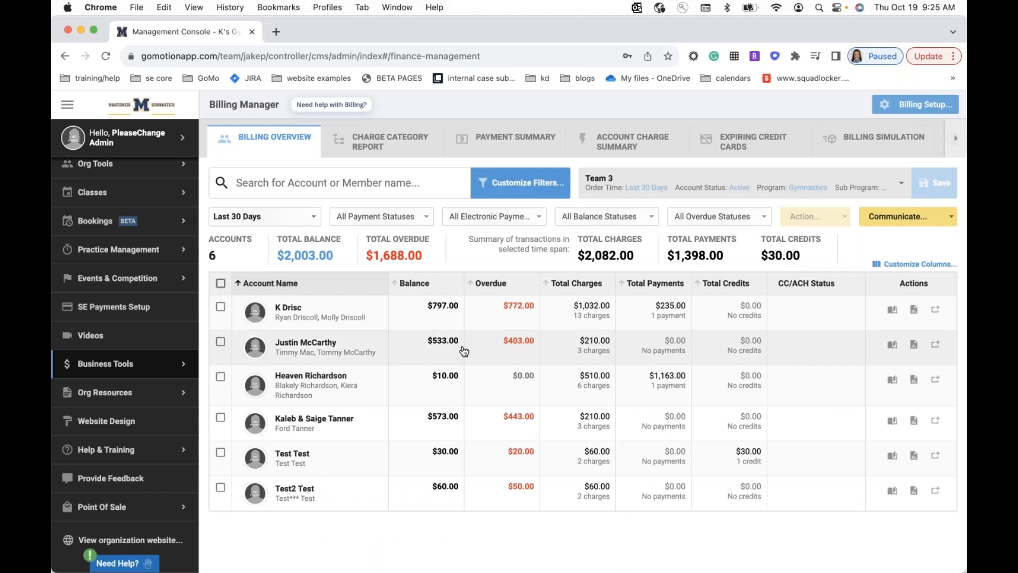
Select all listed accounts except the first and review the export and bulk actions available for them.
{"action": "left_click", "coordinate": [221, 284]}
{"action": "left_click", "coordinate": [220, 307]}
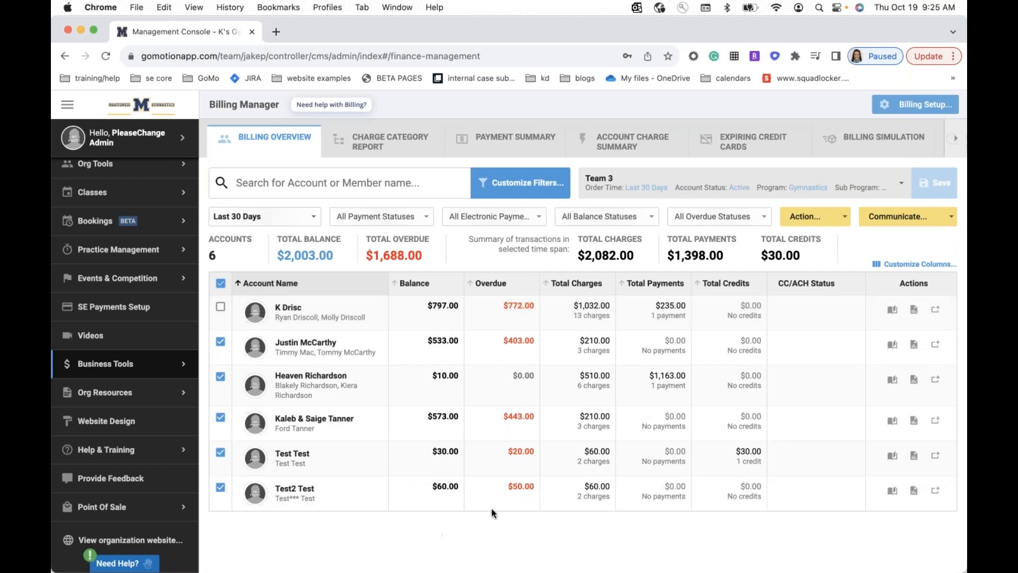
{"action": "left_click", "coordinate": [821, 217]}
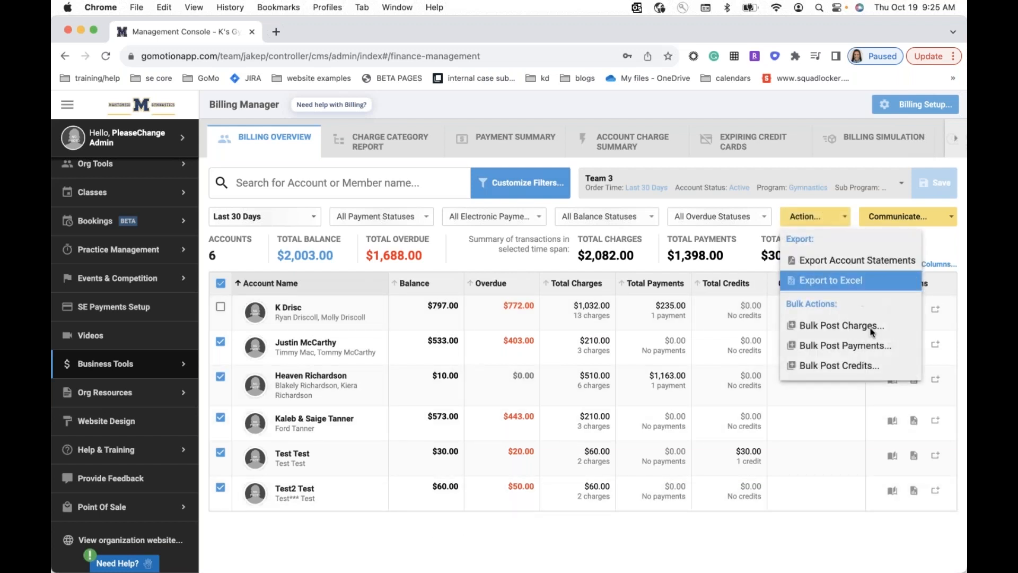
{"action": "left_click", "coordinate": [475, 535]}
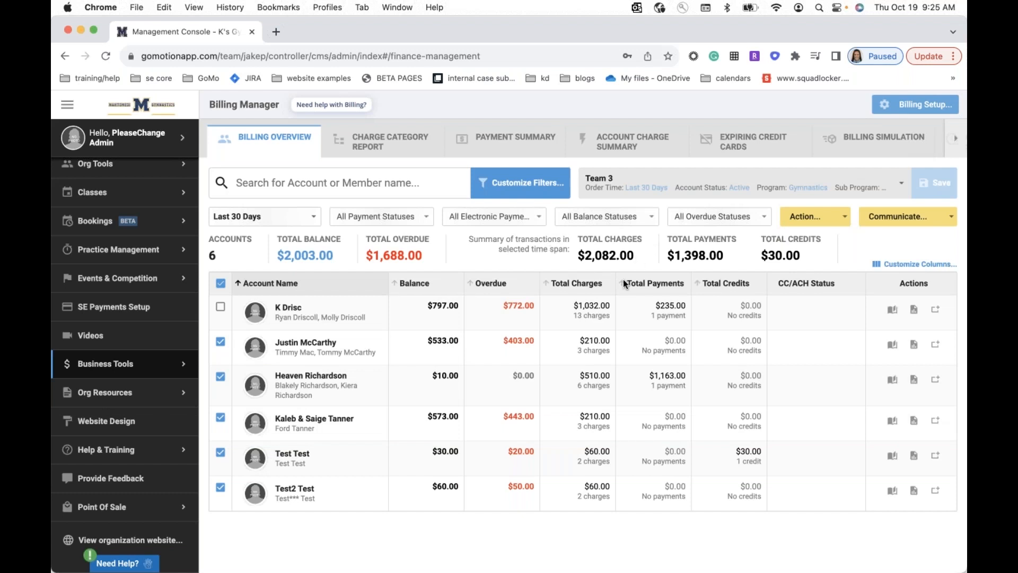
Open the first listed account's ledger and look through its transactions.
{"action": "left_click", "coordinate": [311, 329]}
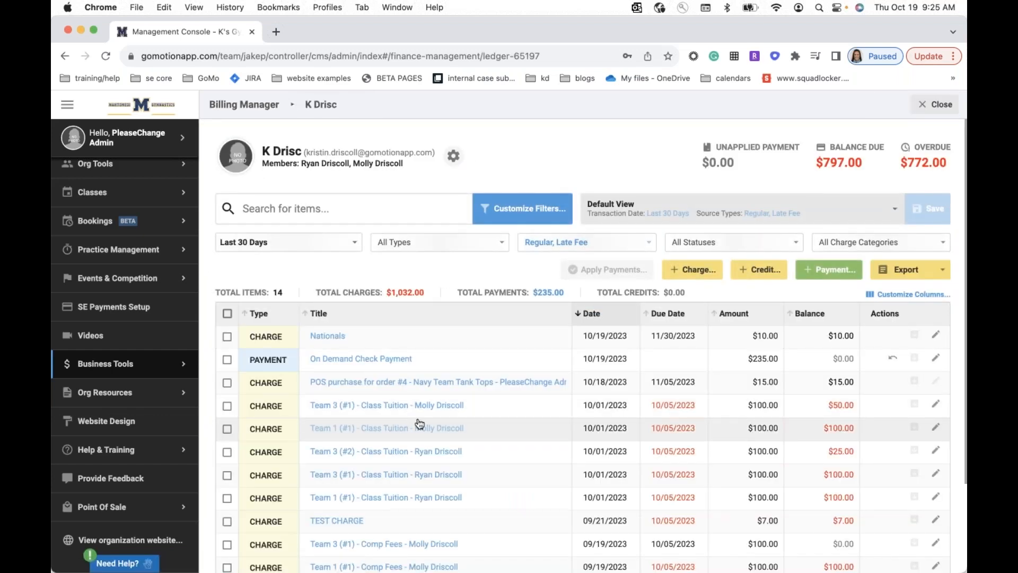
{"action": "scroll", "coordinate": [419, 424], "scroll_direction": "down", "scroll_amount": 1}
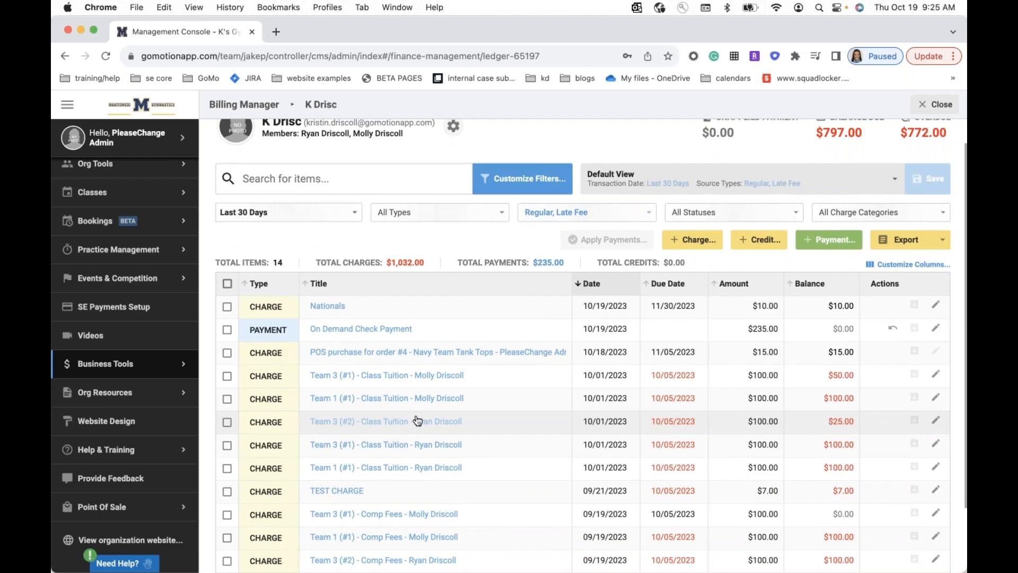
{"action": "scroll", "coordinate": [418, 421], "scroll_direction": "up", "scroll_amount": 1}
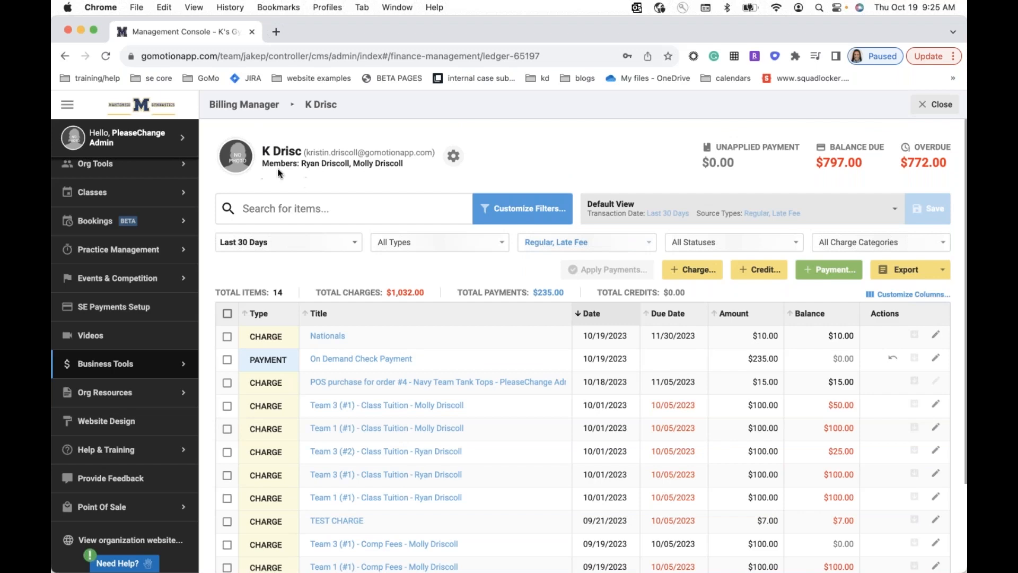
Simulate billing for this account through 11/30/2023, review the simulated ledger and close it.
{"action": "left_click", "coordinate": [454, 158]}
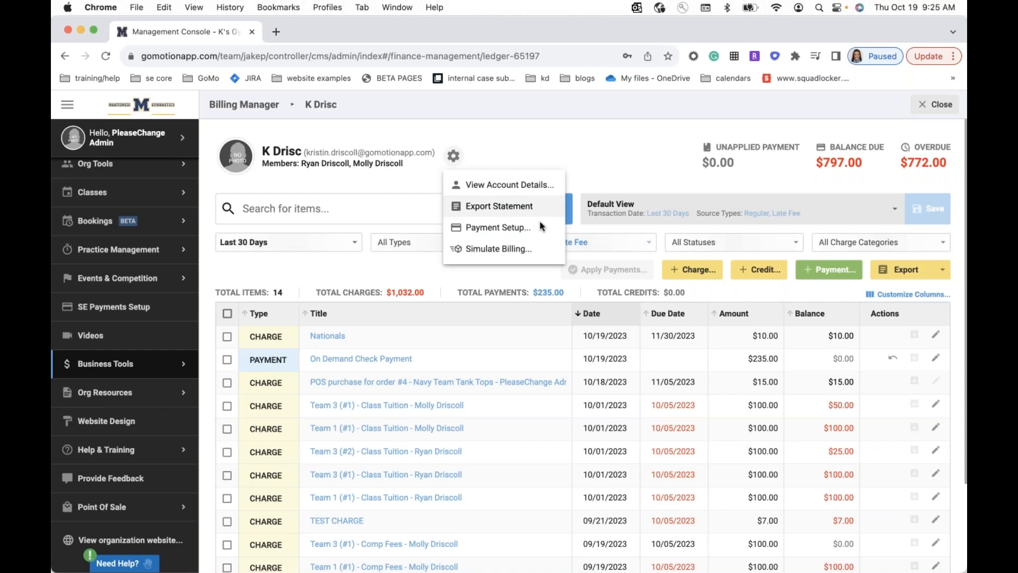
{"action": "left_click", "coordinate": [532, 248]}
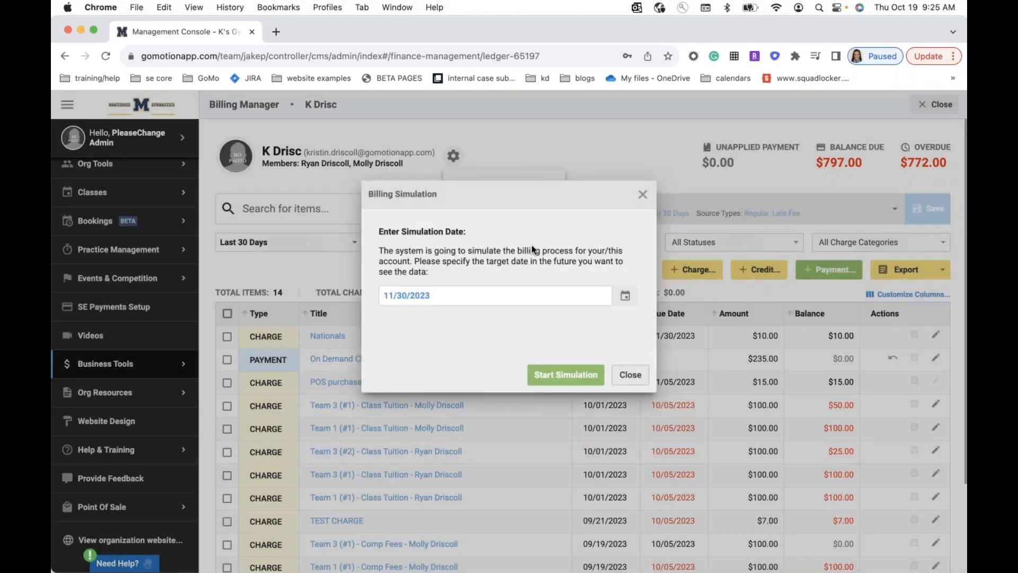
{"action": "left_click", "coordinate": [582, 365]}
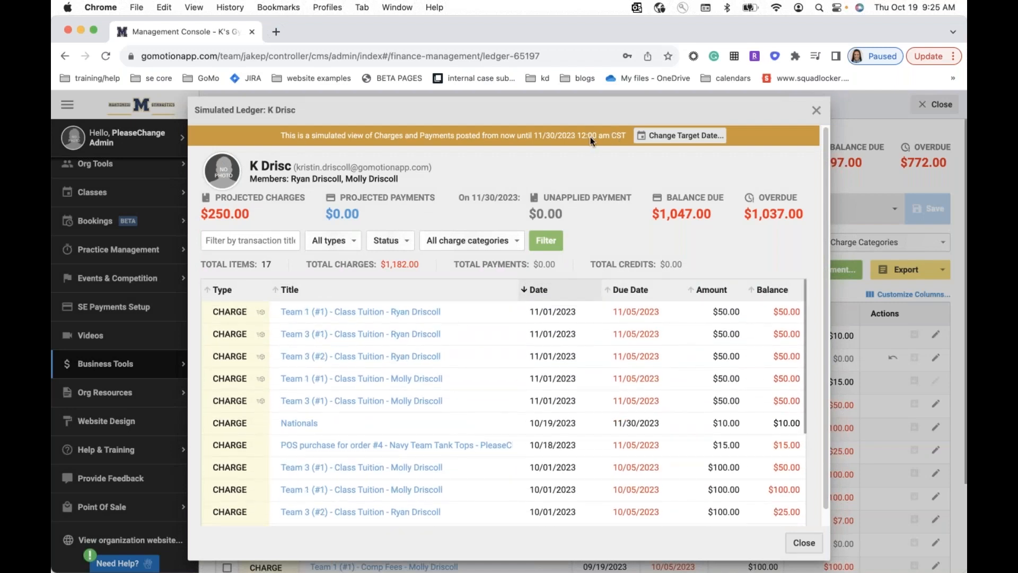
{"action": "triple_click", "coordinate": [533, 132]}
{"action": "scroll", "coordinate": [466, 431], "scroll_direction": "down", "scroll_amount": 3}
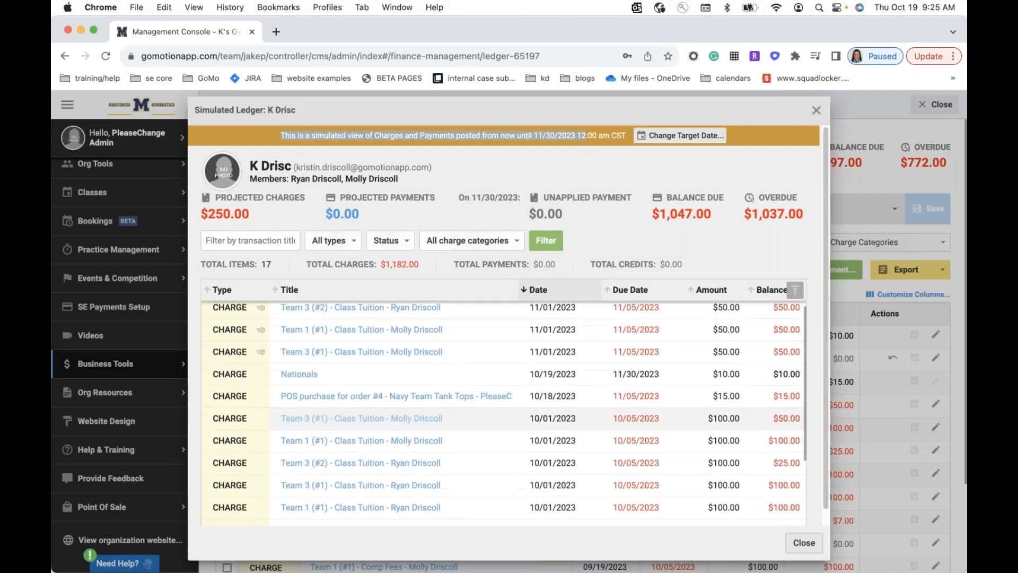
{"action": "scroll", "coordinate": [601, 431], "scroll_direction": "up", "scroll_amount": 3}
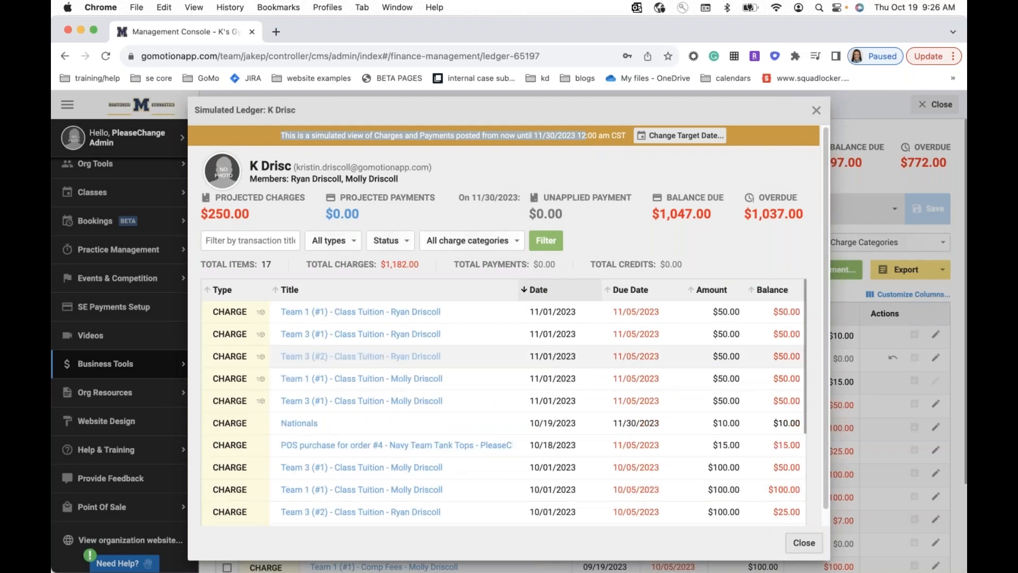
{"action": "left_click", "coordinate": [801, 543]}
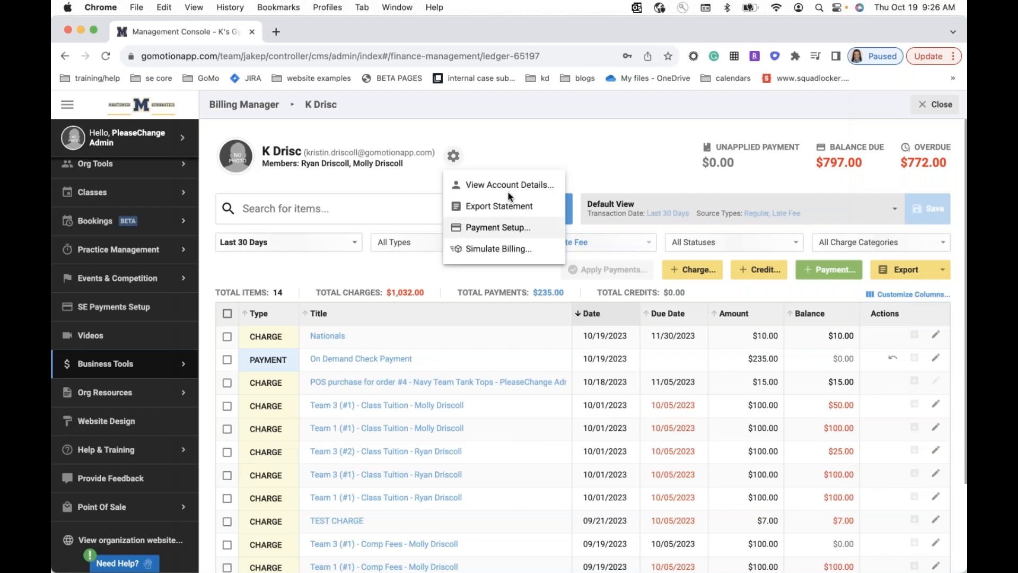
Review the account's payment setup and its wallet activity log, closing the log when done.
{"action": "left_click", "coordinate": [505, 224]}
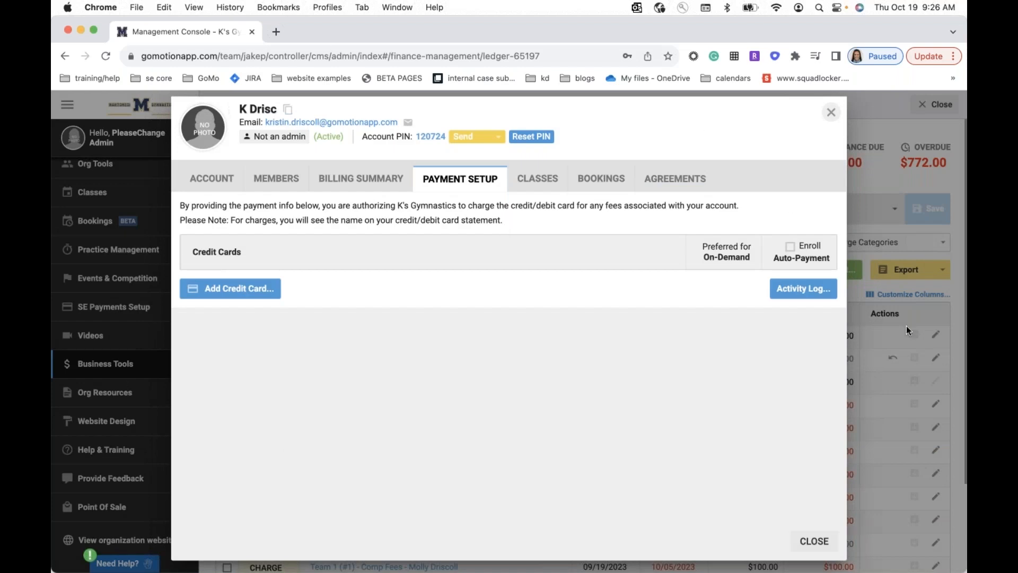
{"action": "left_click", "coordinate": [798, 291]}
{"action": "right_click", "coordinate": [797, 289]}
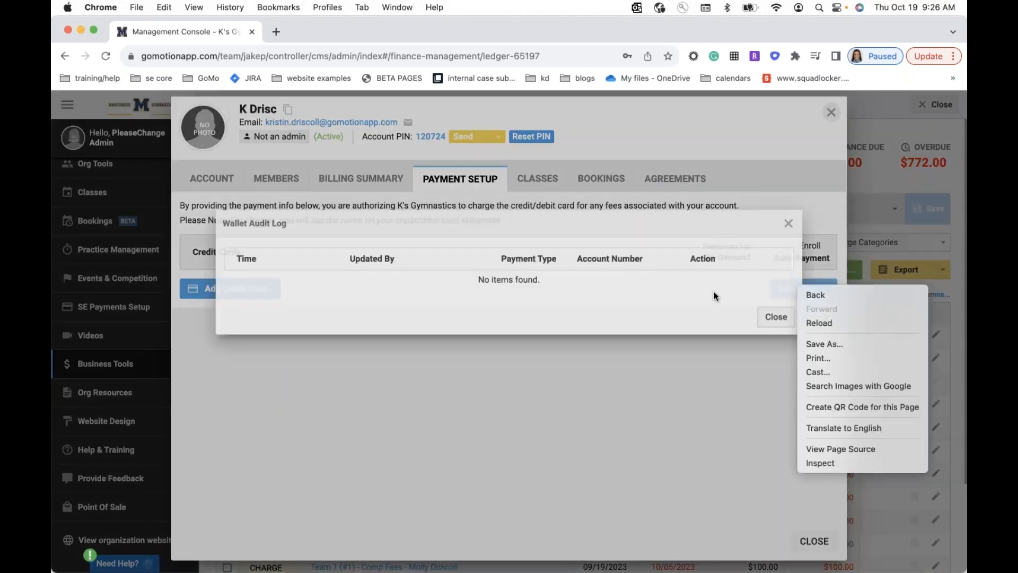
{"action": "left_click", "coordinate": [637, 268]}
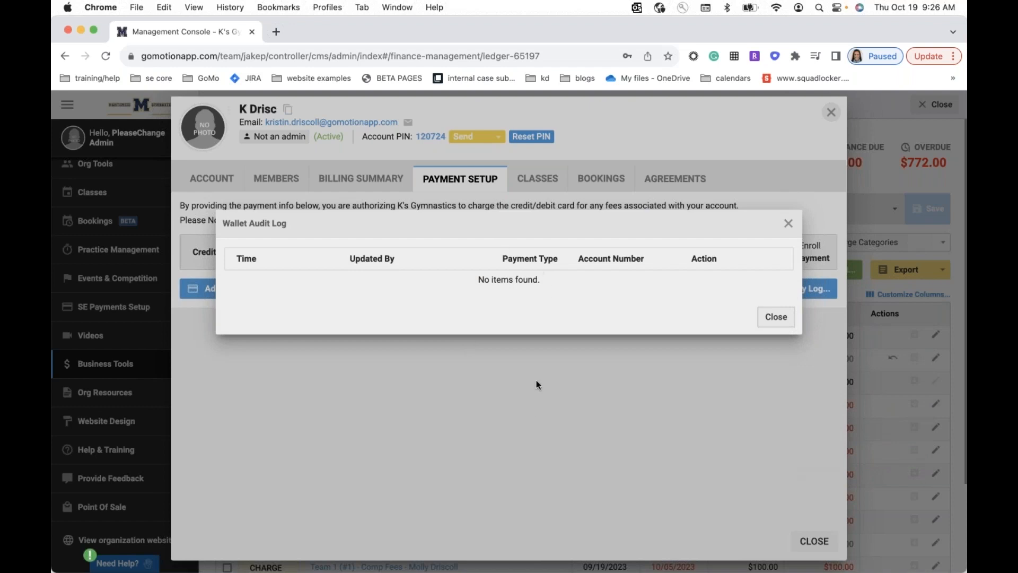
{"action": "left_click", "coordinate": [780, 324]}
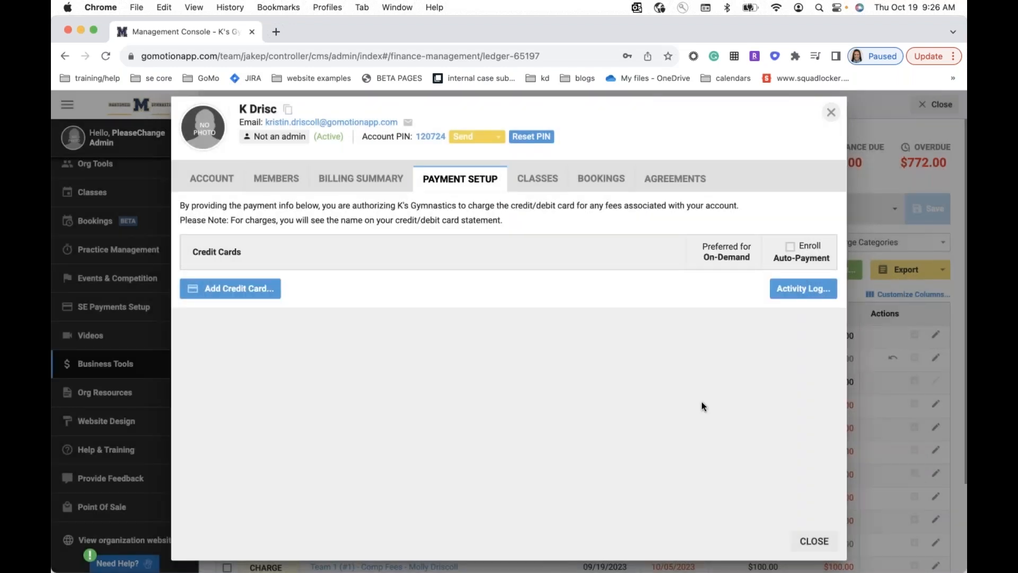
Review the account's class registrations and the payment plan breakdown of the first Team 3 registration, then close the account details.
{"action": "left_click", "coordinate": [541, 183]}
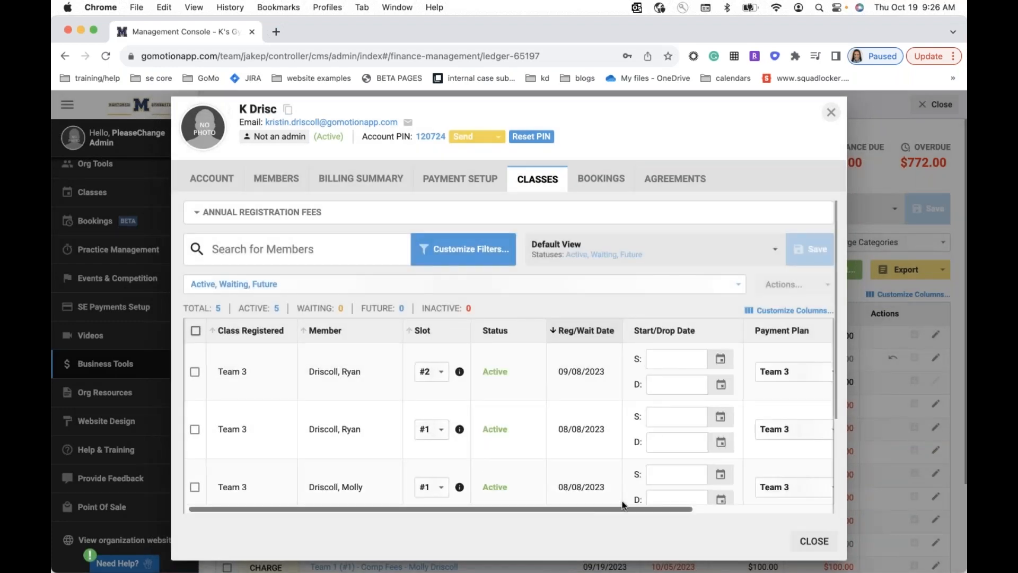
{"action": "scroll", "coordinate": [622, 500], "scroll_direction": "right", "scroll_amount": 5}
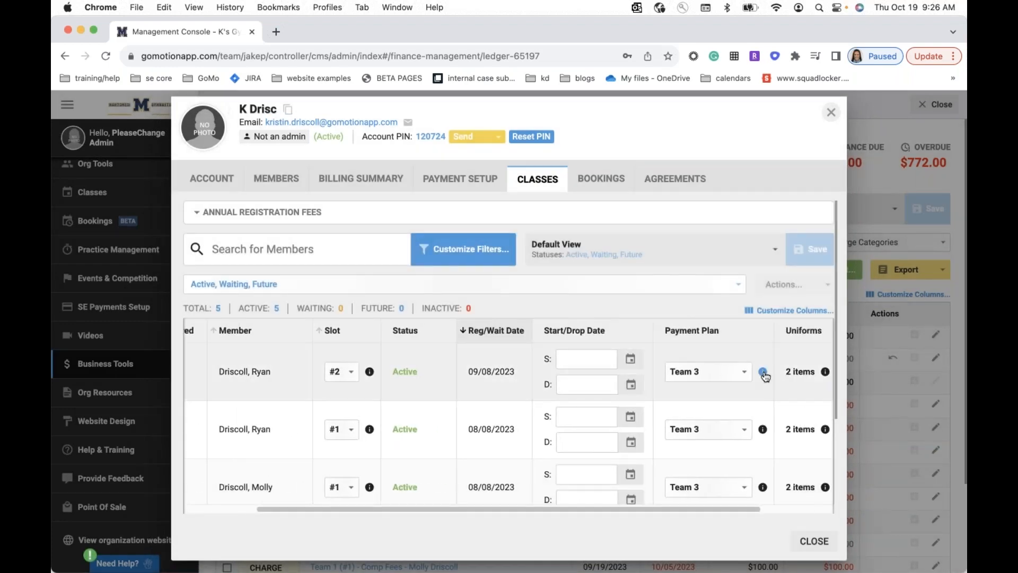
{"action": "left_click", "coordinate": [763, 371]}
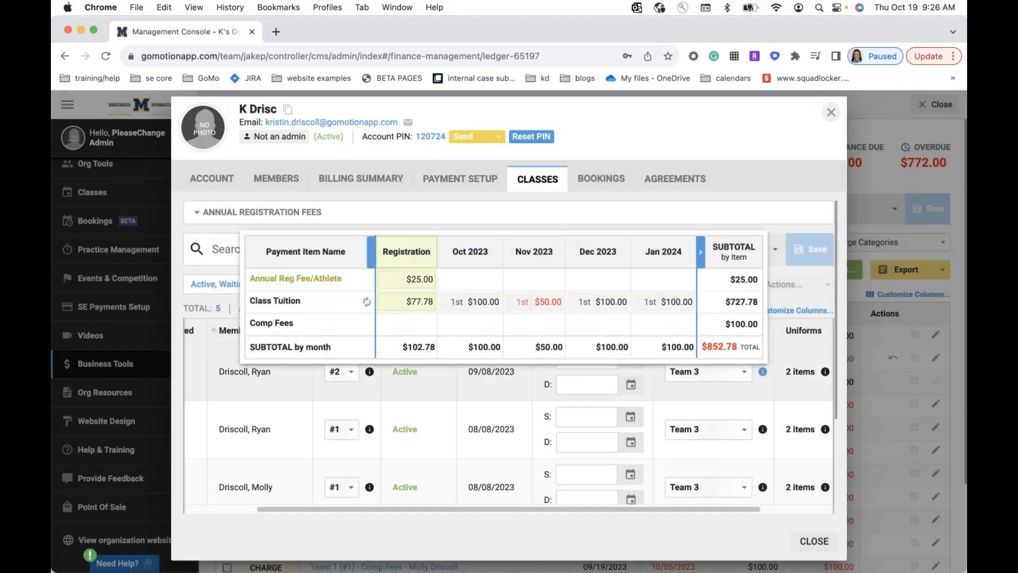
{"action": "left_click", "coordinate": [825, 543]}
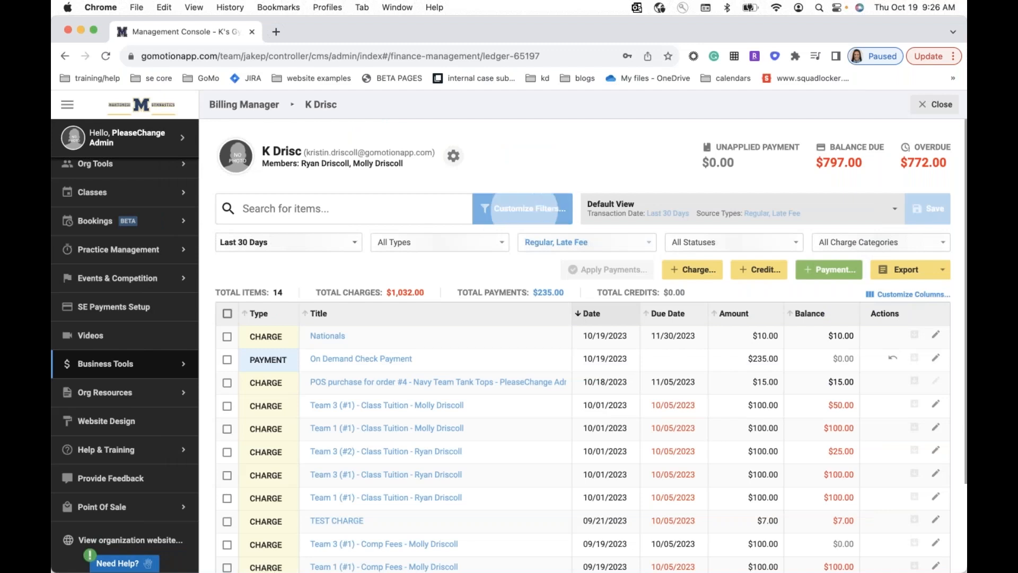
Review the ledger's filter options without applying changes and look through the transactions down to the end of the list.
{"action": "left_click", "coordinate": [523, 213]}
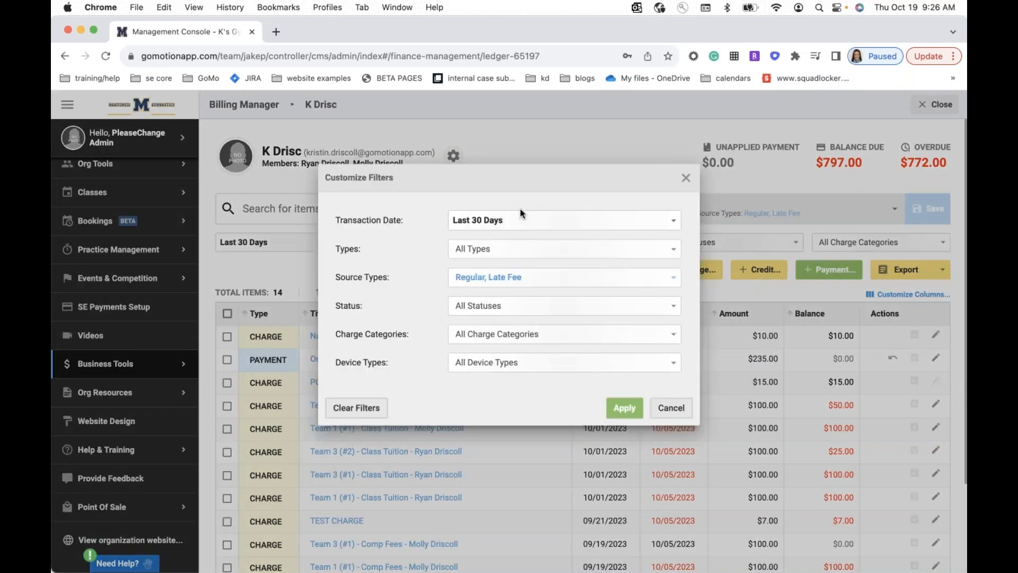
{"action": "left_click", "coordinate": [673, 411]}
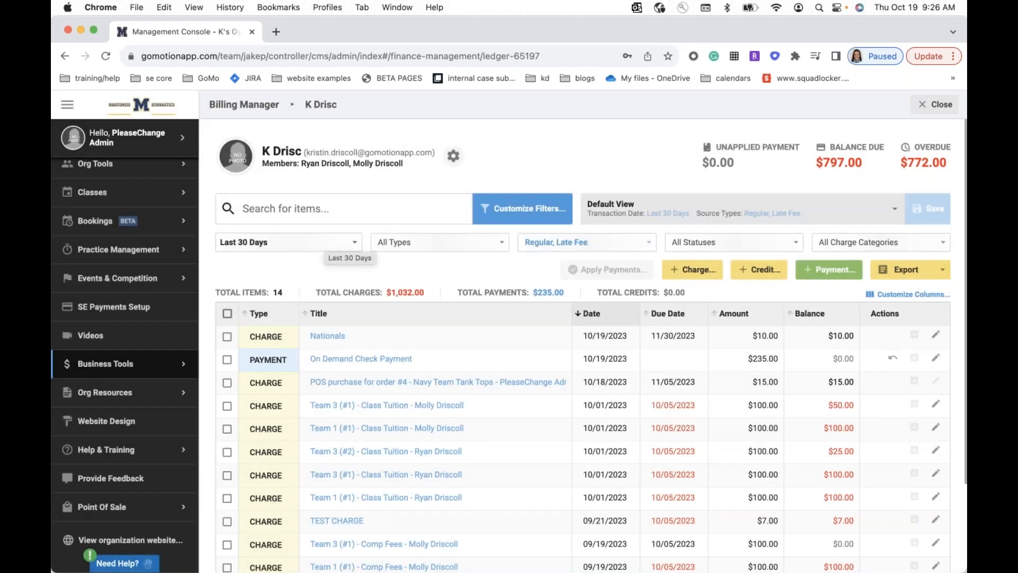
{"action": "left_click", "coordinate": [324, 244]}
{"action": "left_click", "coordinate": [476, 302]}
{"action": "scroll", "coordinate": [475, 303], "scroll_direction": "down", "scroll_amount": 1}
{"action": "scroll", "coordinate": [475, 303], "scroll_direction": "down", "scroll_amount": 2}
{"action": "scroll", "coordinate": [475, 303], "scroll_direction": "up", "scroll_amount": 2}
{"action": "scroll", "coordinate": [475, 304], "scroll_direction": "down", "scroll_amount": 2}
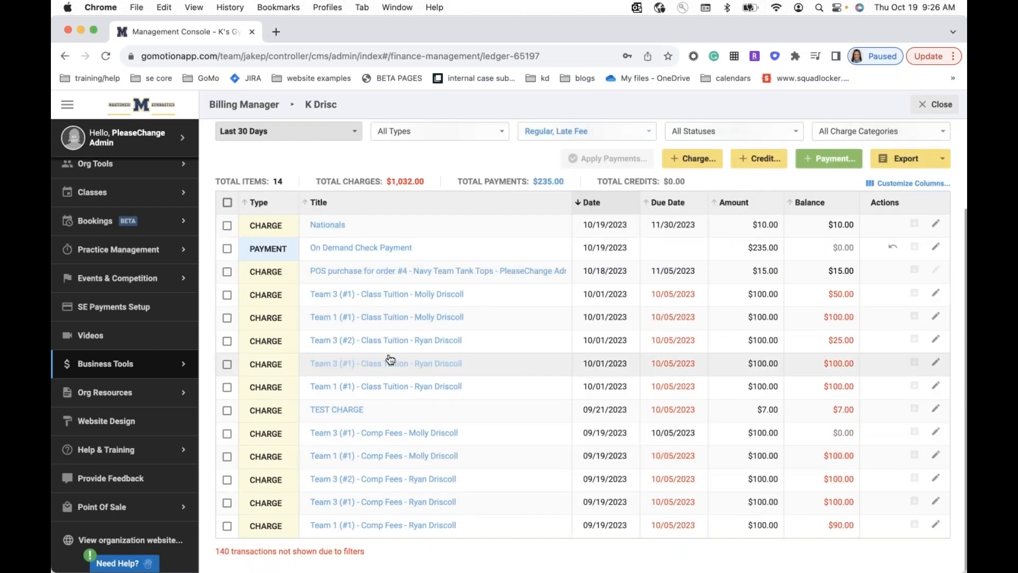
{"action": "scroll", "coordinate": [391, 359], "scroll_direction": "up", "scroll_amount": 4}
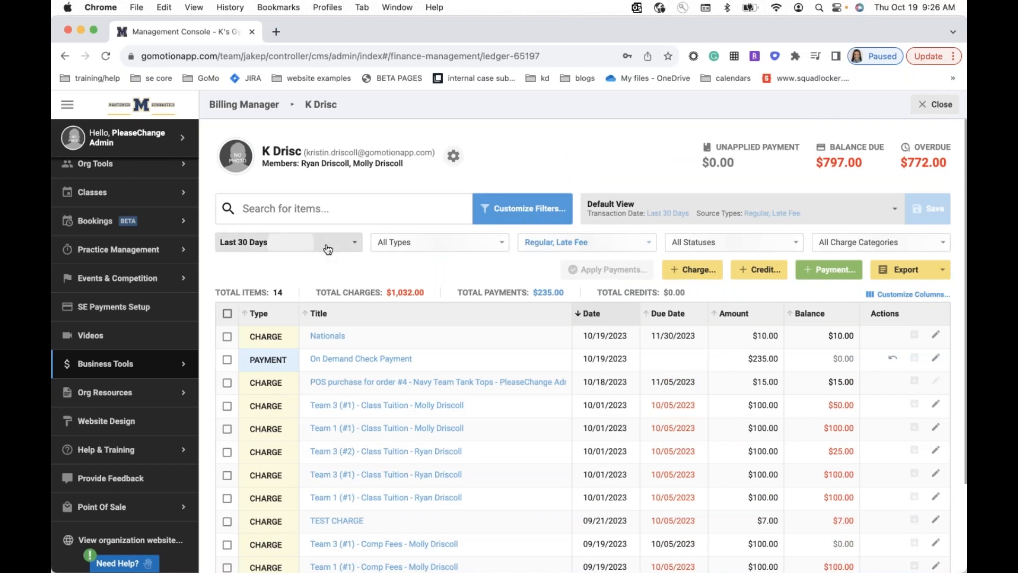
Filter the ledger to transactions from the Last 90 Days and look through the list.
{"action": "left_click", "coordinate": [325, 243]}
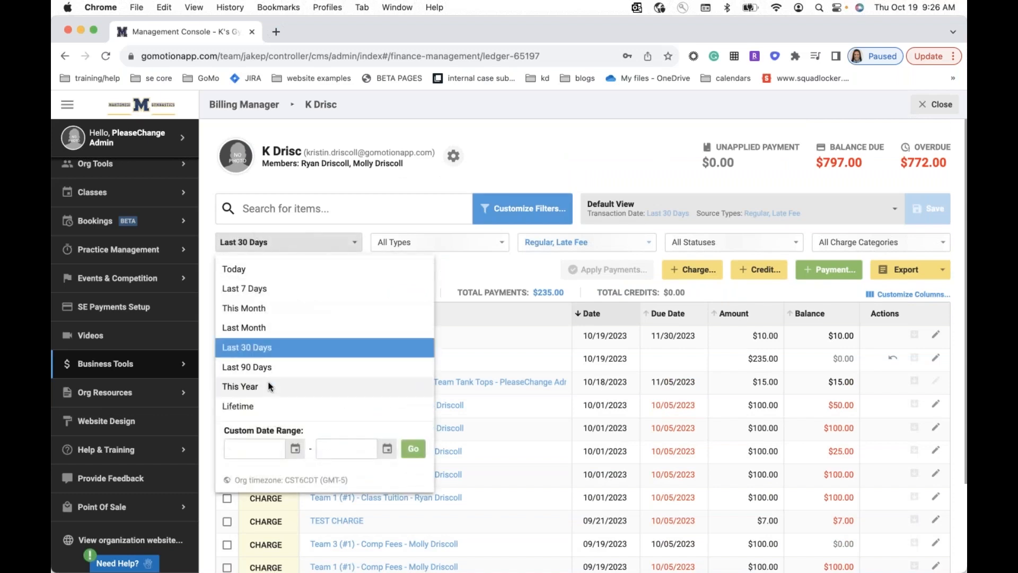
{"action": "left_click", "coordinate": [272, 366]}
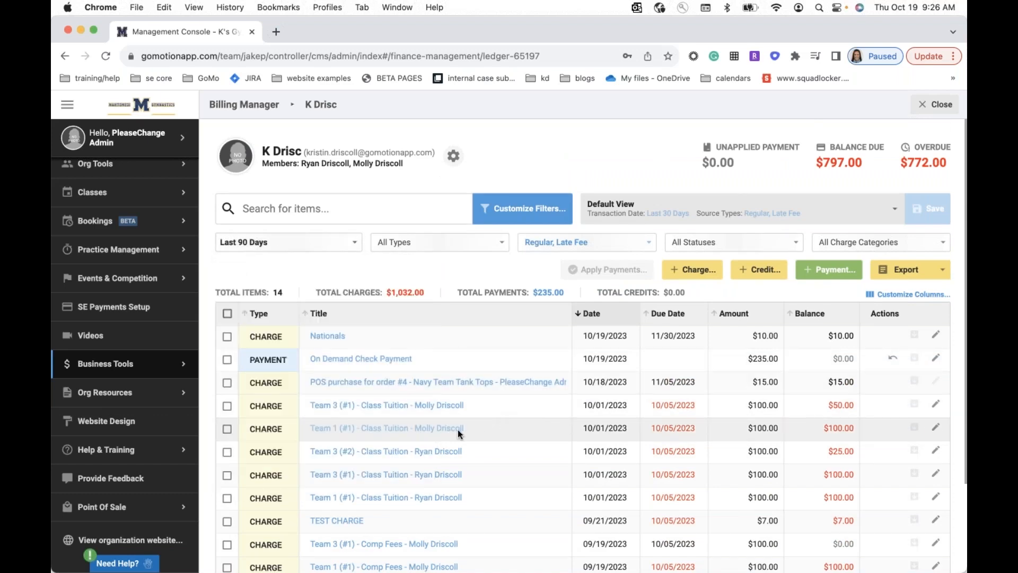
{"action": "scroll", "coordinate": [583, 350], "scroll_direction": "down", "scroll_amount": 10}
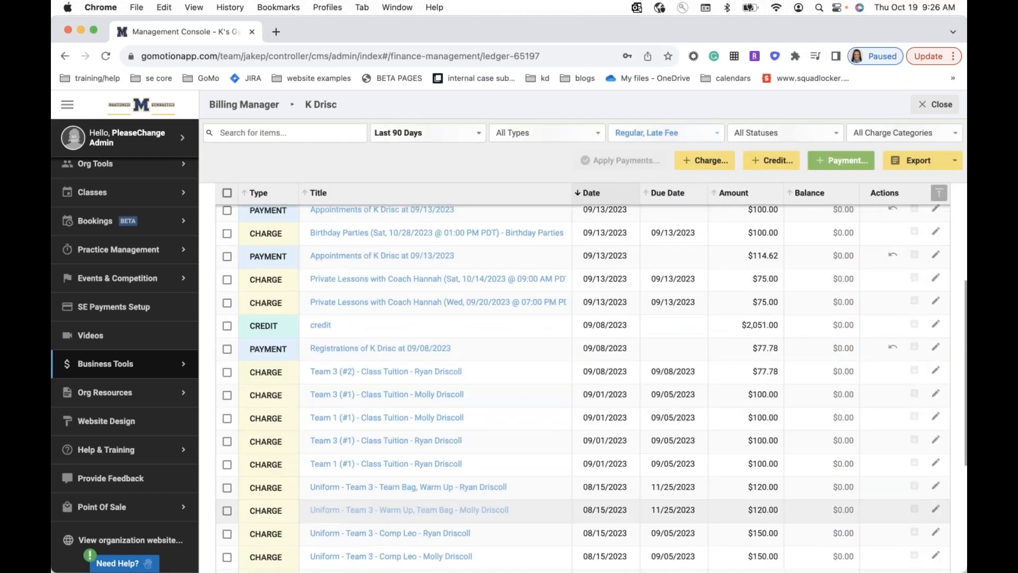
Review the ledger's filter options for transaction types, source types, statuses and charge categories without changing any selection.
{"action": "left_click", "coordinate": [425, 510]}
{"action": "left_click", "coordinate": [739, 449]}
{"action": "scroll", "coordinate": [486, 438], "scroll_direction": "up", "scroll_amount": 10}
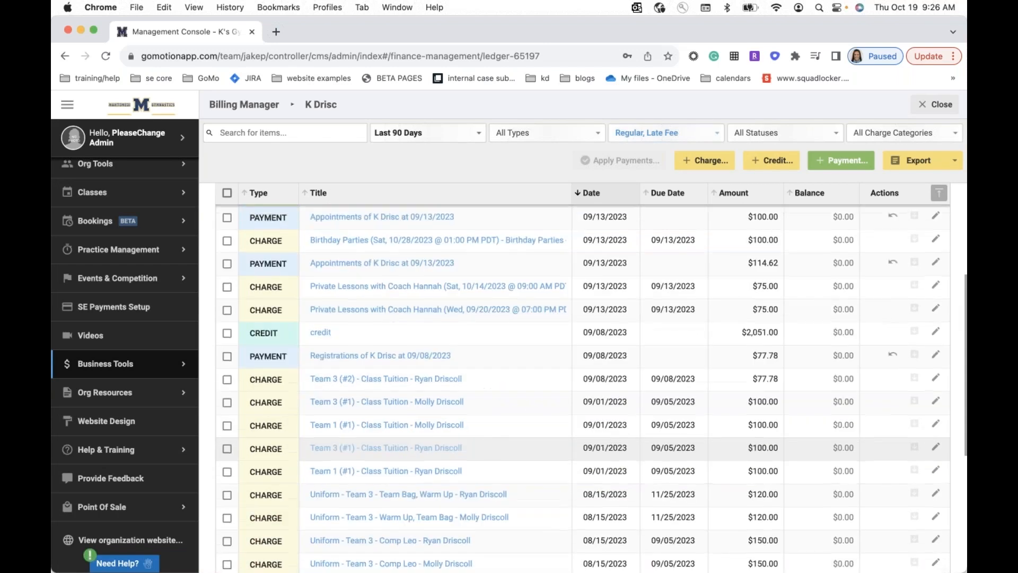
{"action": "left_click", "coordinate": [484, 252]}
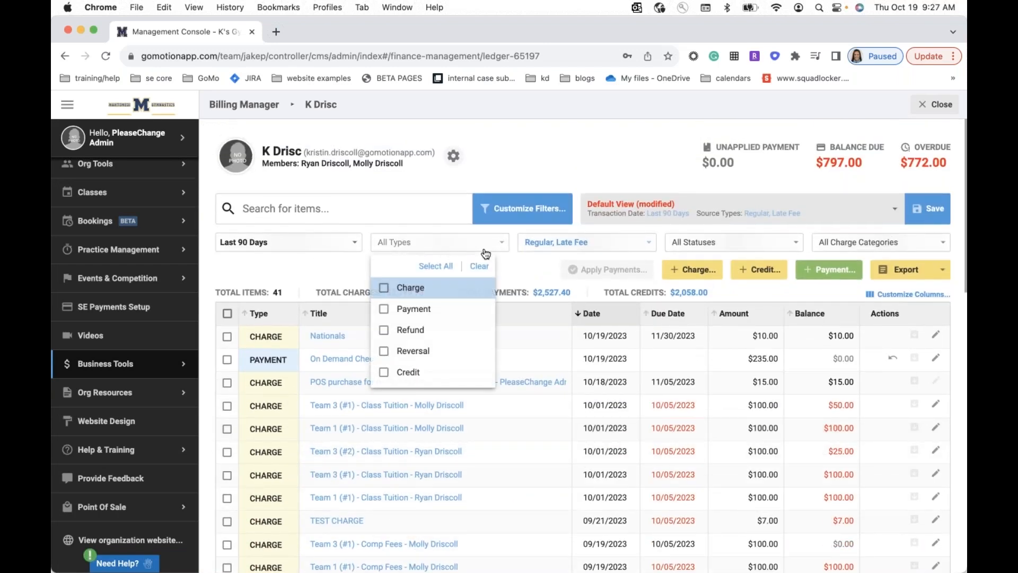
{"action": "left_click", "coordinate": [624, 255]}
{"action": "left_click", "coordinate": [610, 242]}
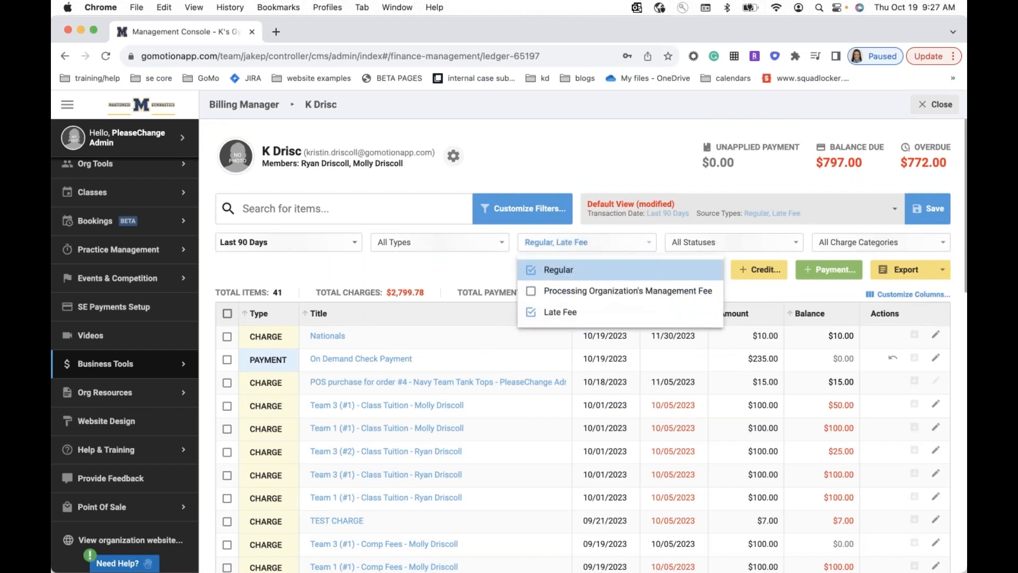
{"action": "left_click", "coordinate": [765, 244]}
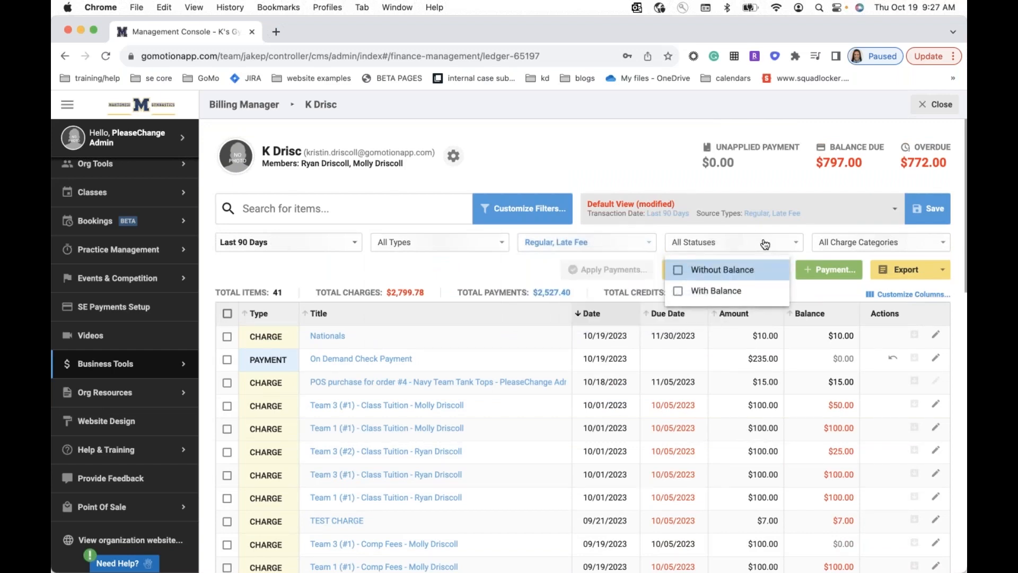
{"action": "left_click", "coordinate": [933, 249]}
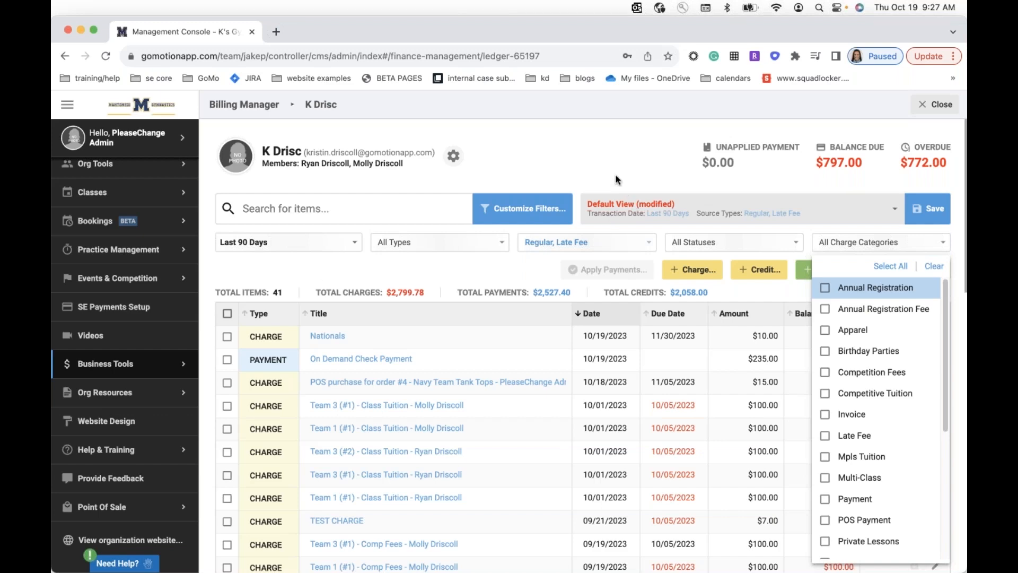
{"action": "left_click", "coordinate": [448, 278]}
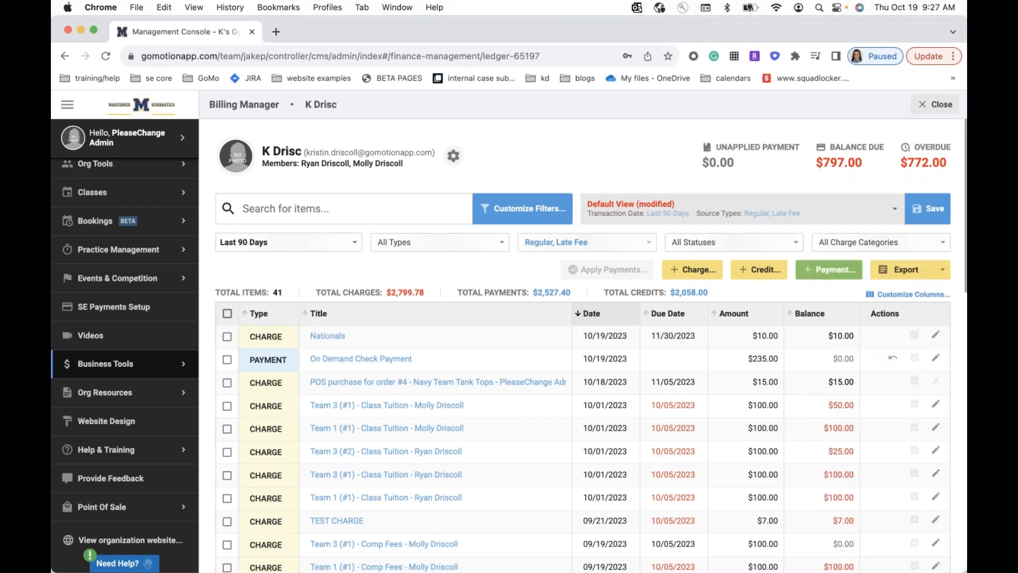
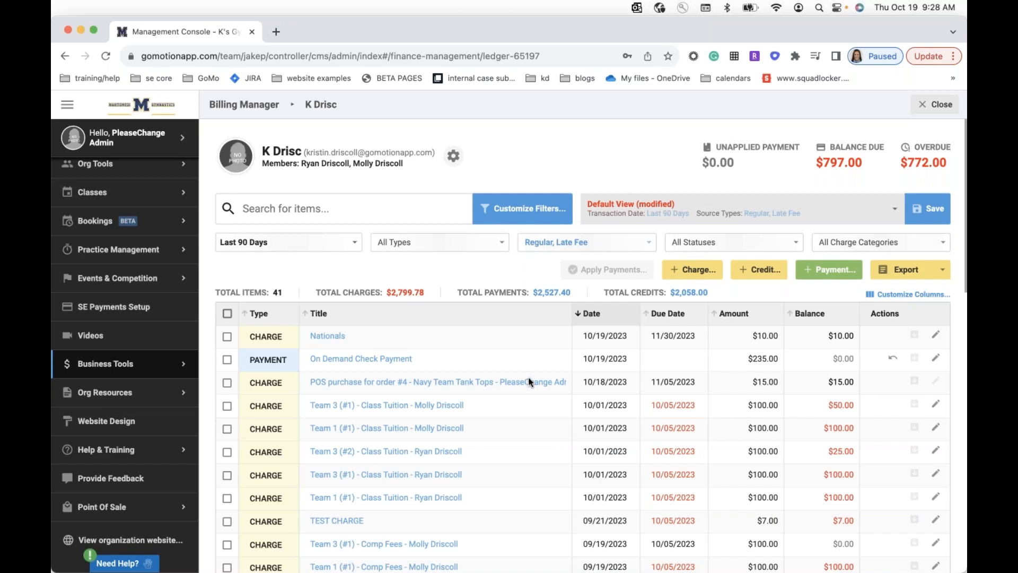
Look through the Last 90 Days transactions down to the oldest entries and return to the start of the ledger.
{"action": "scroll", "coordinate": [530, 504], "scroll_direction": "down", "scroll_amount": 2}
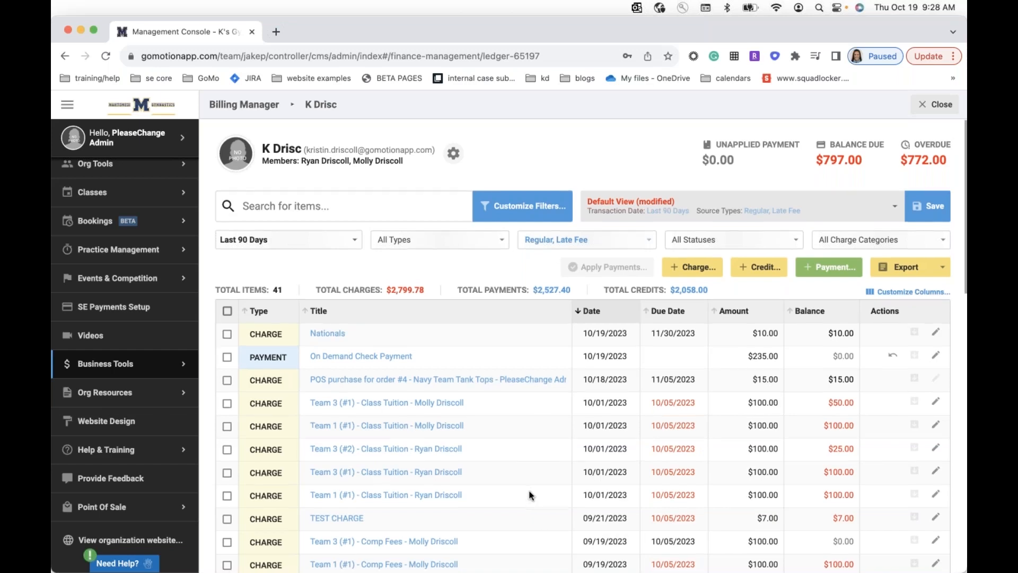
{"action": "scroll", "coordinate": [530, 495], "scroll_direction": "down", "scroll_amount": 1}
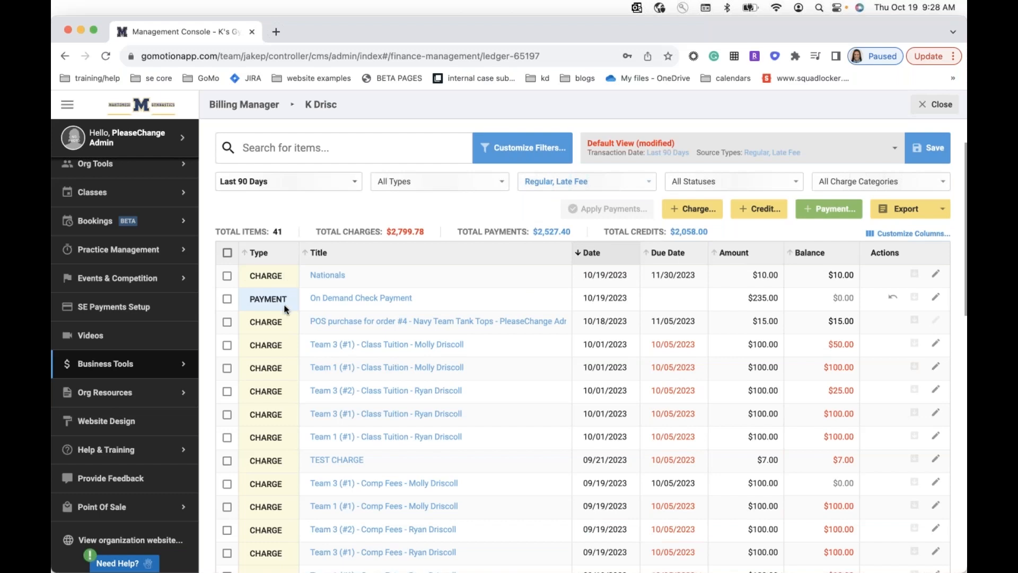
{"action": "scroll", "coordinate": [494, 422], "scroll_direction": "down", "scroll_amount": 8}
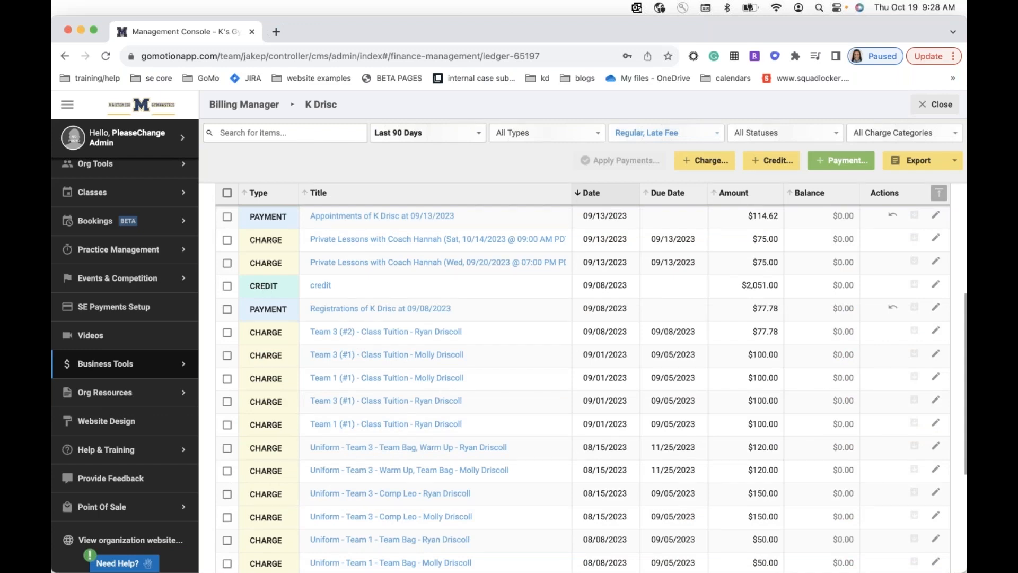
{"action": "scroll", "coordinate": [386, 384], "scroll_direction": "down", "scroll_amount": 5}
{"action": "scroll", "coordinate": [384, 389], "scroll_direction": "up", "scroll_amount": 10}
{"action": "scroll", "coordinate": [384, 390], "scroll_direction": "down", "scroll_amount": 2}
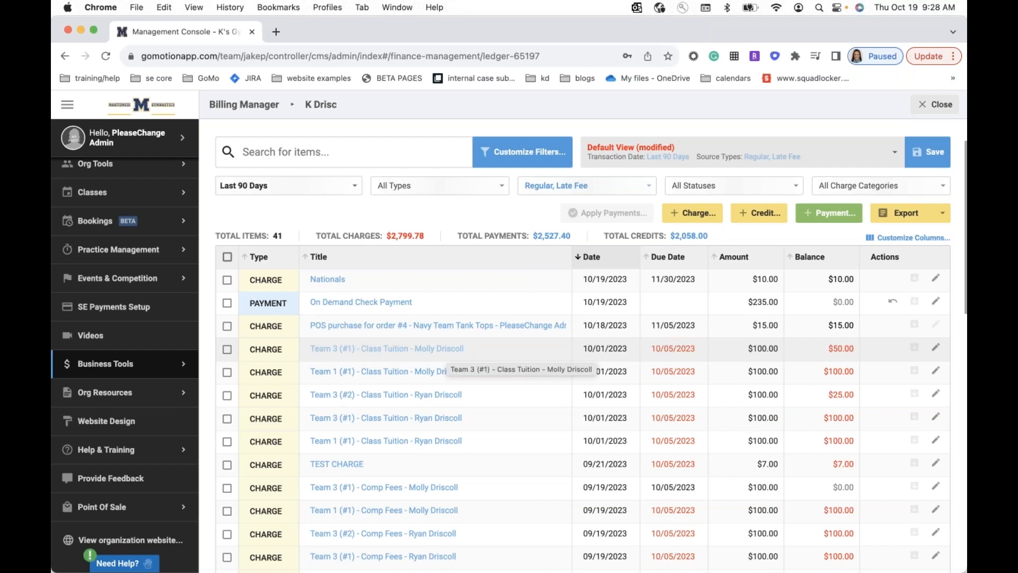
Examine the dates, due dates, amounts and balances of the October charges, including the Navy Team Tank Tops POS purchase.
{"action": "left_click_drag", "start_coordinate": [654, 348], "coordinate": [653, 348]}
{"action": "left_click_drag", "start_coordinate": [592, 354], "coordinate": [649, 362]}
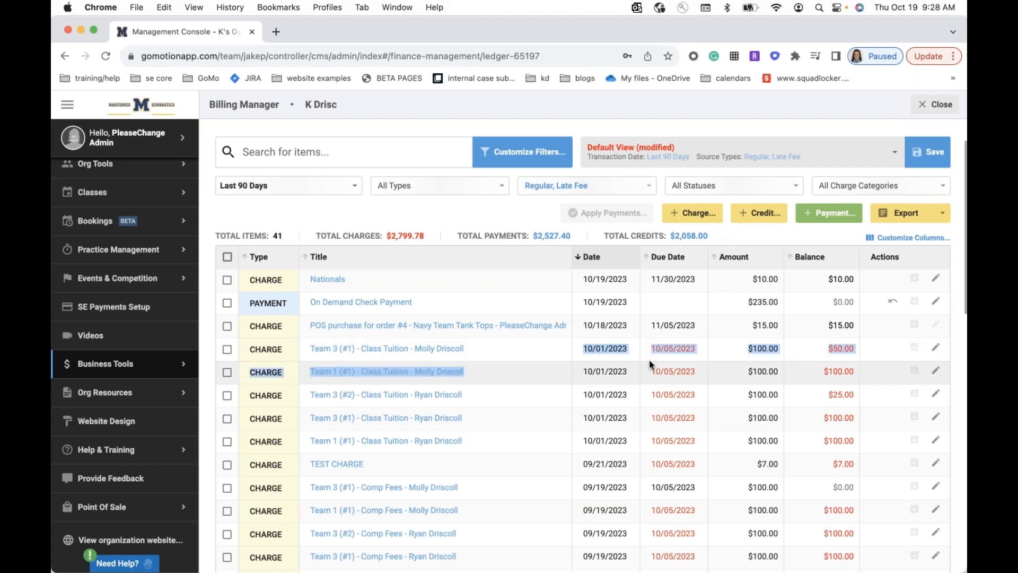
{"action": "left_click", "coordinate": [684, 347]}
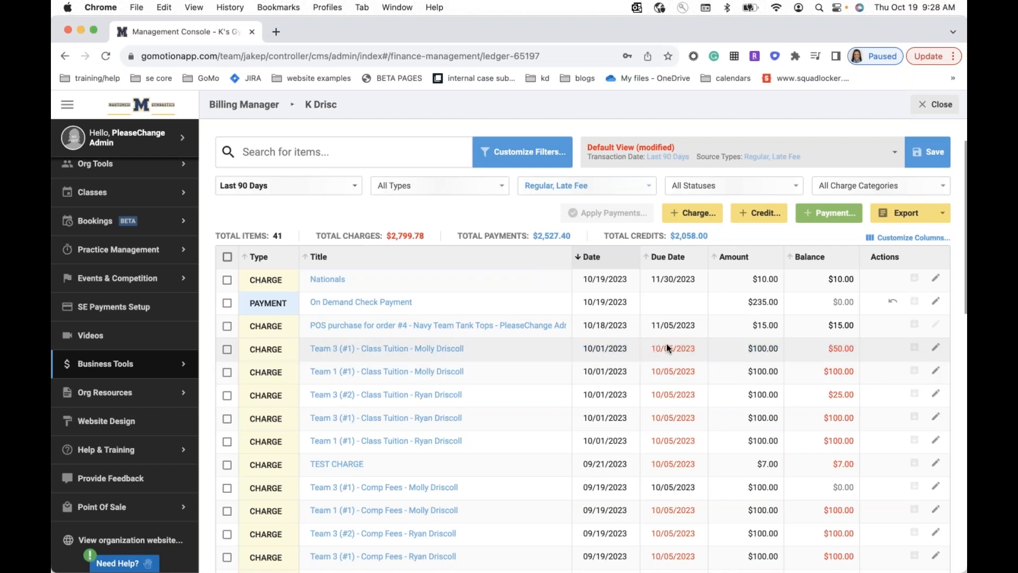
{"action": "scroll", "coordinate": [673, 487], "scroll_direction": "down", "scroll_amount": 1}
{"action": "scroll", "coordinate": [705, 424], "scroll_direction": "down", "scroll_amount": 3}
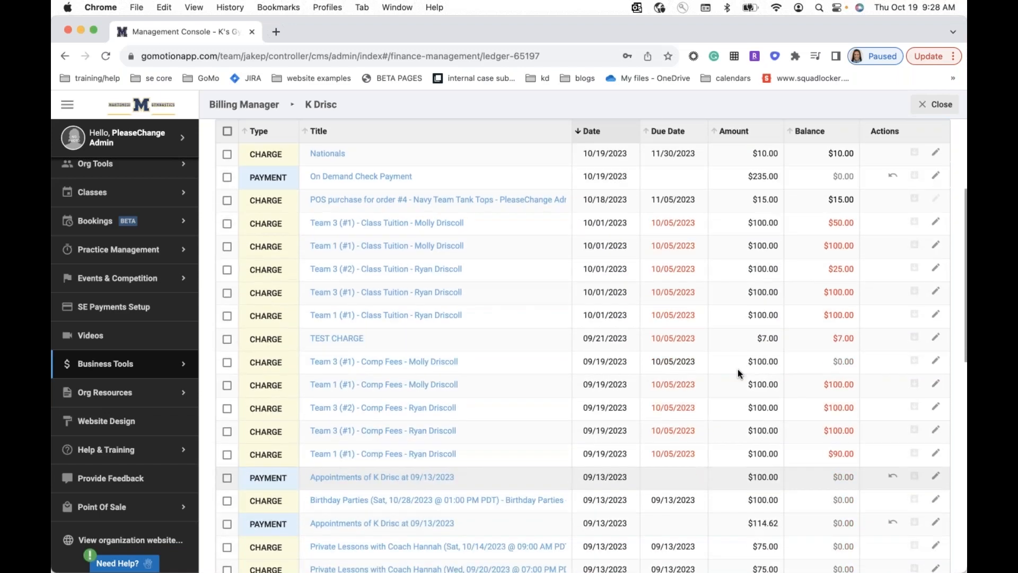
{"action": "scroll", "coordinate": [758, 360], "scroll_direction": "up", "scroll_amount": 2}
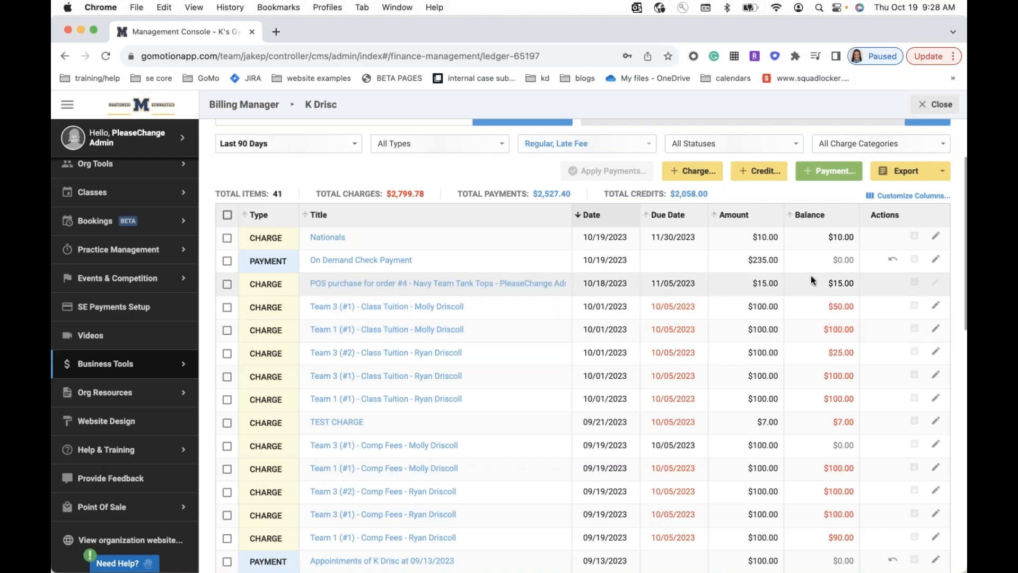
{"action": "left_click_drag", "start_coordinate": [693, 282], "coordinate": [643, 284]}
{"action": "double_click", "coordinate": [770, 294]}
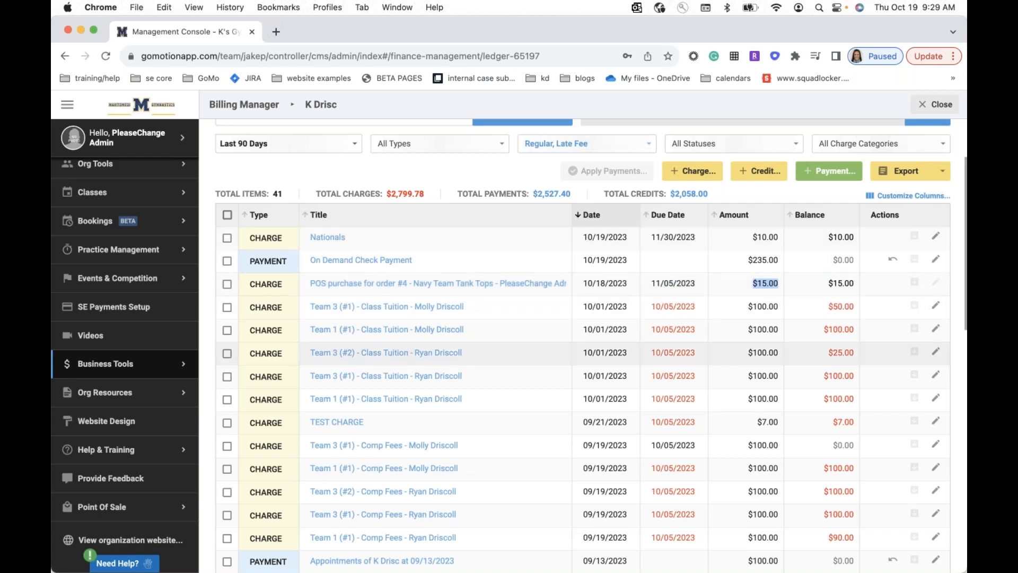
{"action": "left_click", "coordinate": [366, 195]}
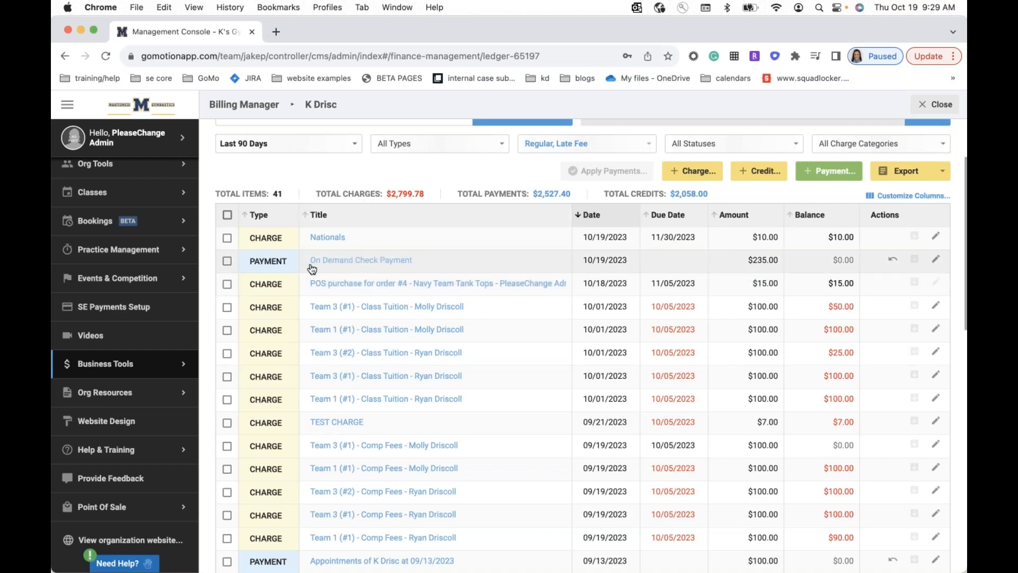
Review the On Demand Check Payment's details, including its check number and related charges, then close them.
{"action": "left_click", "coordinate": [363, 266]}
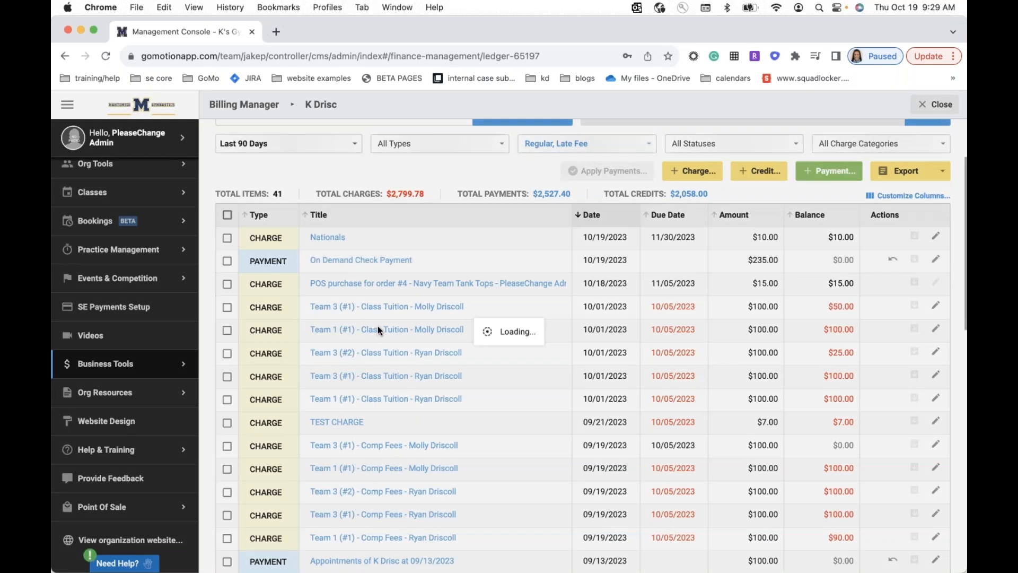
{"action": "double_click", "coordinate": [265, 289]}
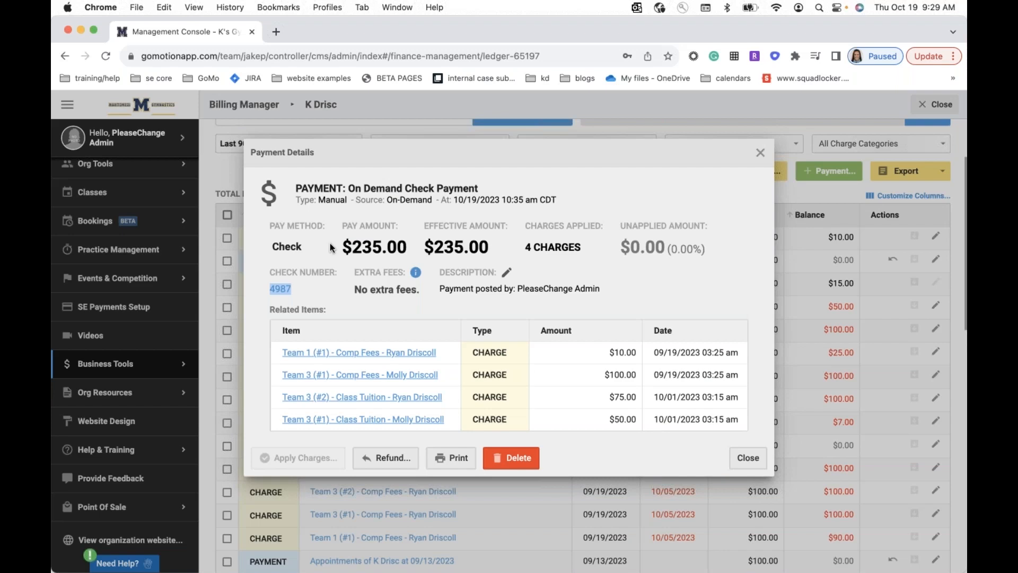
{"action": "left_click", "coordinate": [328, 304]}
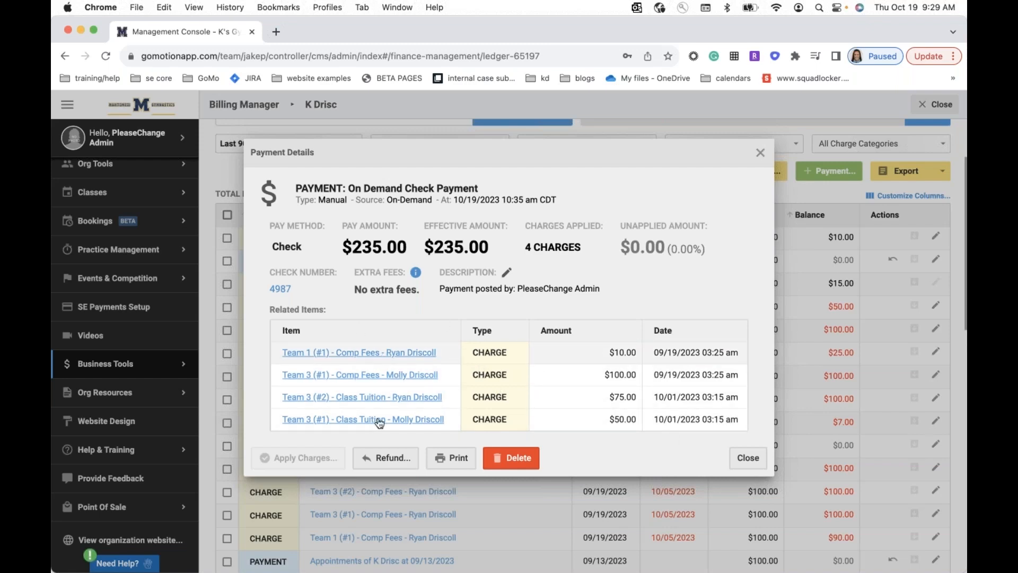
{"action": "left_click", "coordinate": [753, 459]}
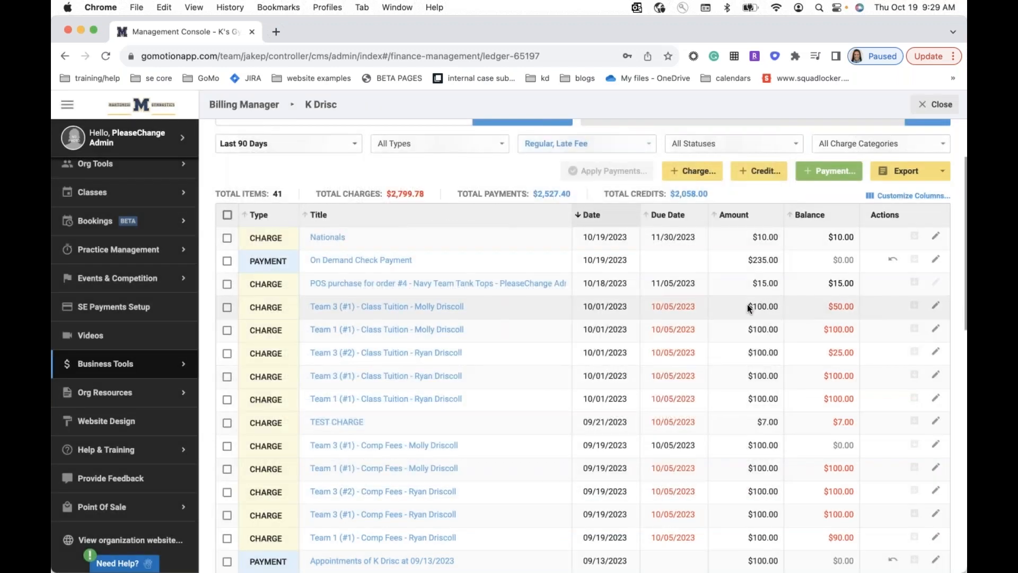
Examine the partially paid Team 3 class tuition charge with the $50.00 balance and its linked check payment, then close both details.
{"action": "left_click_drag", "start_coordinate": [748, 308], "coordinate": [854, 312]}
{"action": "left_click", "coordinate": [393, 314]}
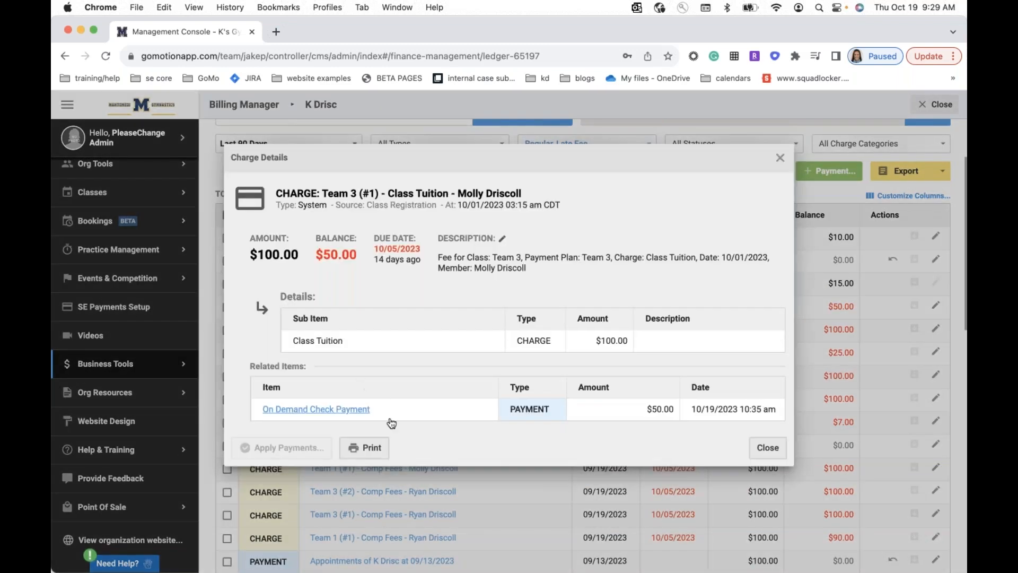
{"action": "left_click_drag", "start_coordinate": [387, 423], "coordinate": [255, 416]}
{"action": "left_click", "coordinate": [364, 414]}
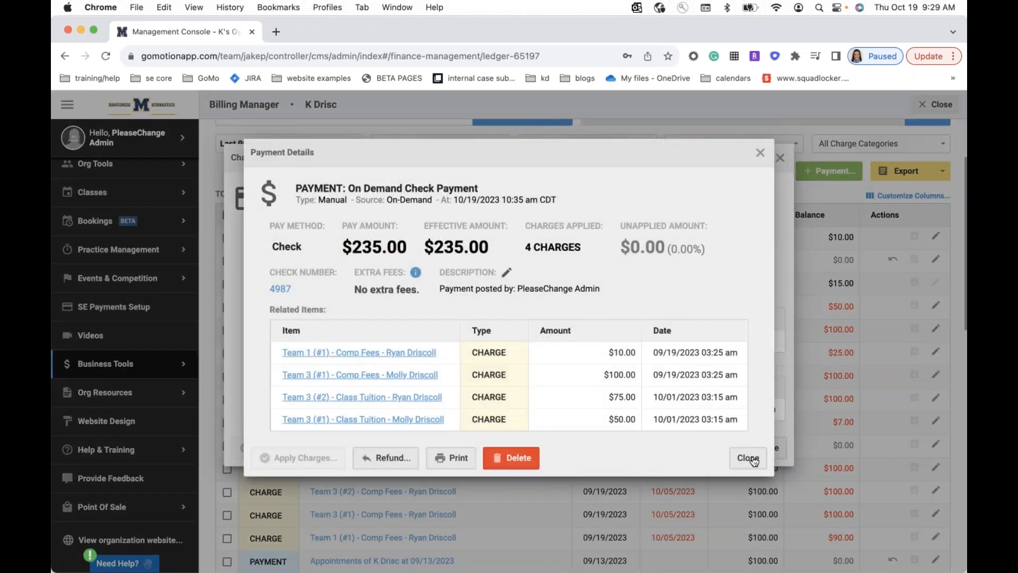
{"action": "left_click", "coordinate": [751, 459]}
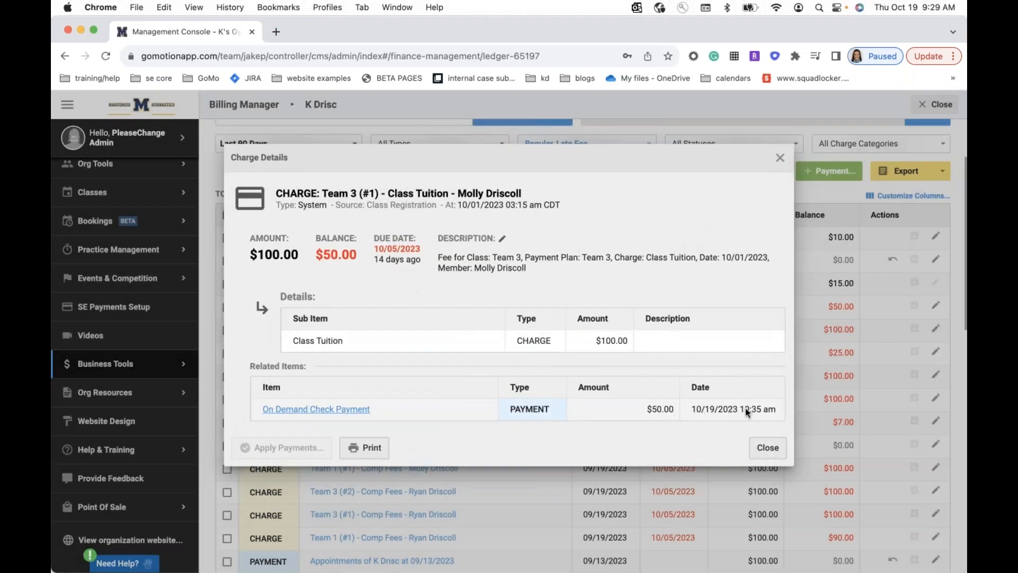
{"action": "mouse_move", "coordinate": [735, 410]}
{"action": "left_mouse_down"}
{"action": "mouse_move", "coordinate": [679, 412]}
{"action": "mouse_move", "coordinate": [736, 421]}
{"action": "left_mouse_up"}
{"action": "left_click", "coordinate": [658, 456]}
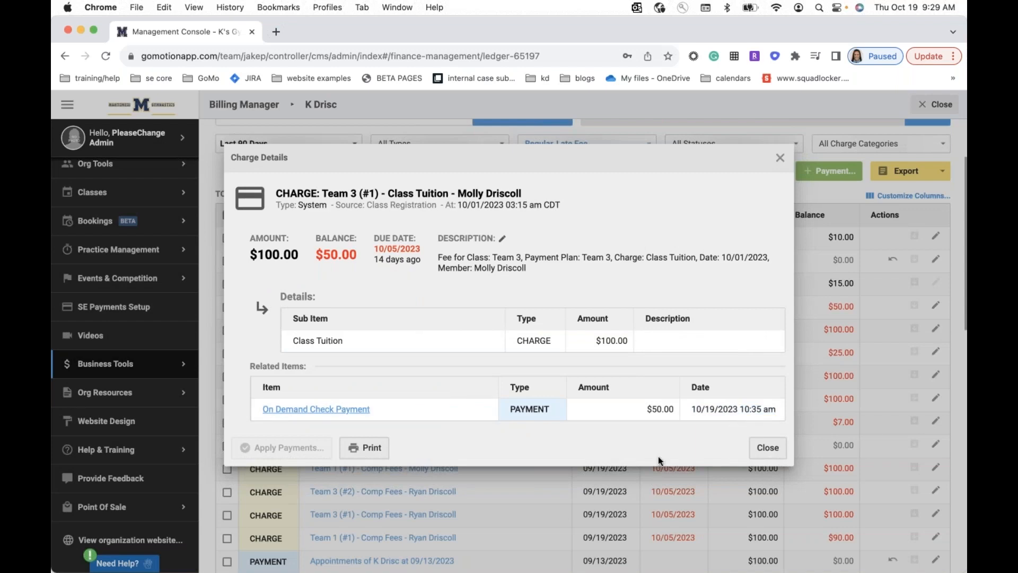
{"action": "left_click", "coordinate": [770, 447]}
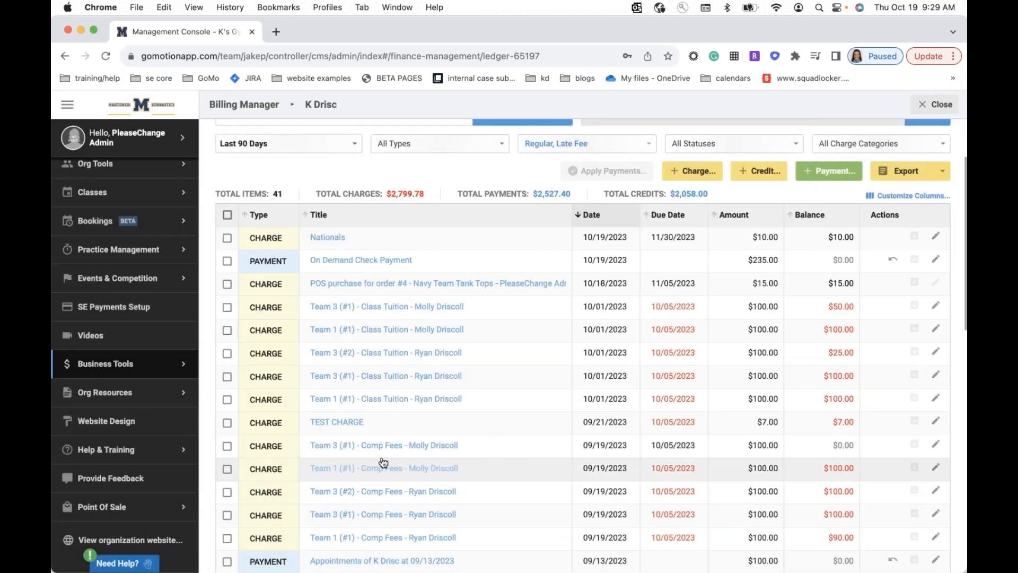
Delete the first-listed 10/01/2023 Team 1 class tuition charge from its details and confirm the deletion.
{"action": "scroll", "coordinate": [382, 464], "scroll_direction": "down", "scroll_amount": 1}
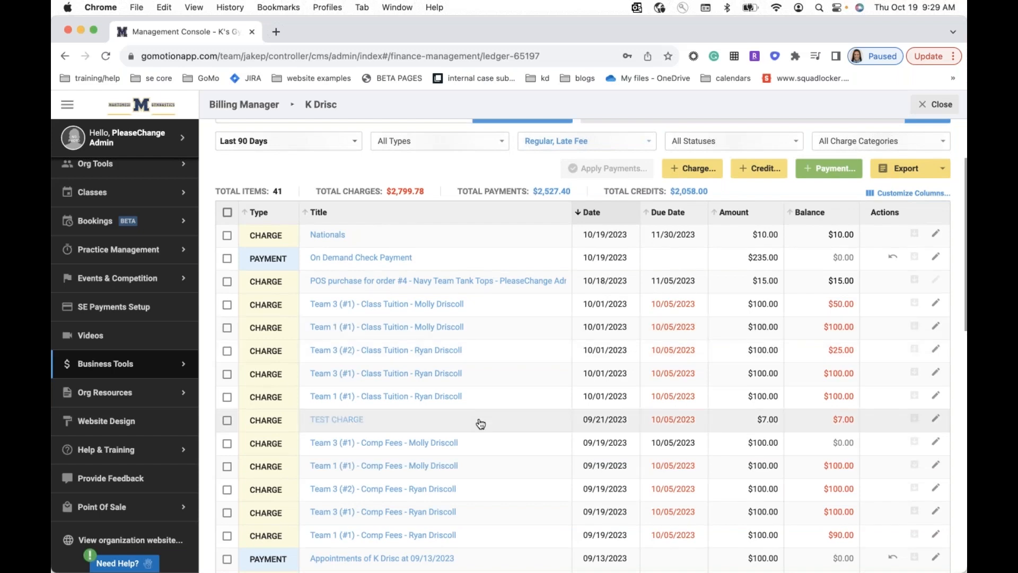
{"action": "scroll", "coordinate": [479, 419], "scroll_direction": "down", "scroll_amount": 3}
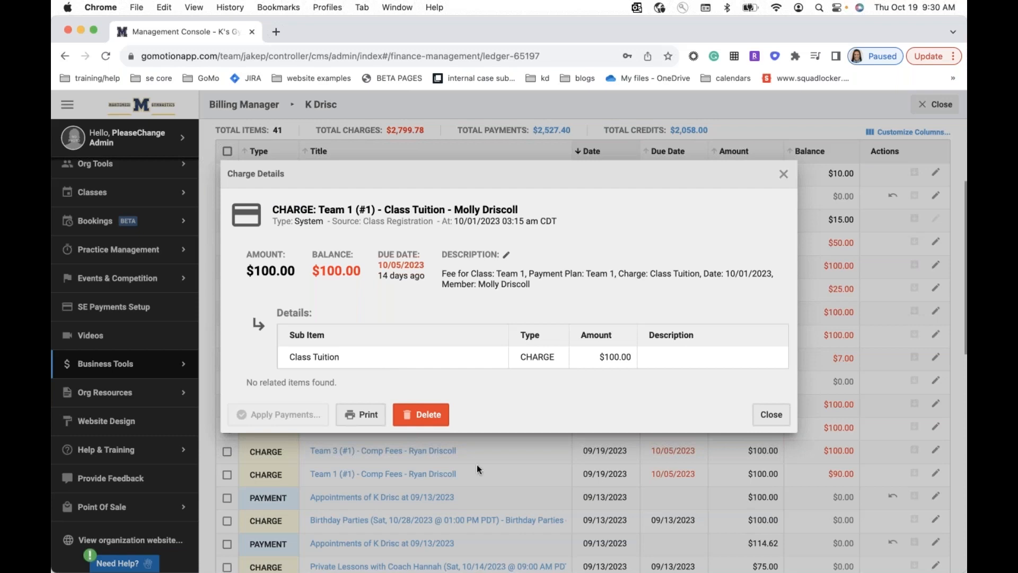
{"action": "left_click", "coordinate": [420, 414]}
{"action": "left_click", "coordinate": [597, 308]}
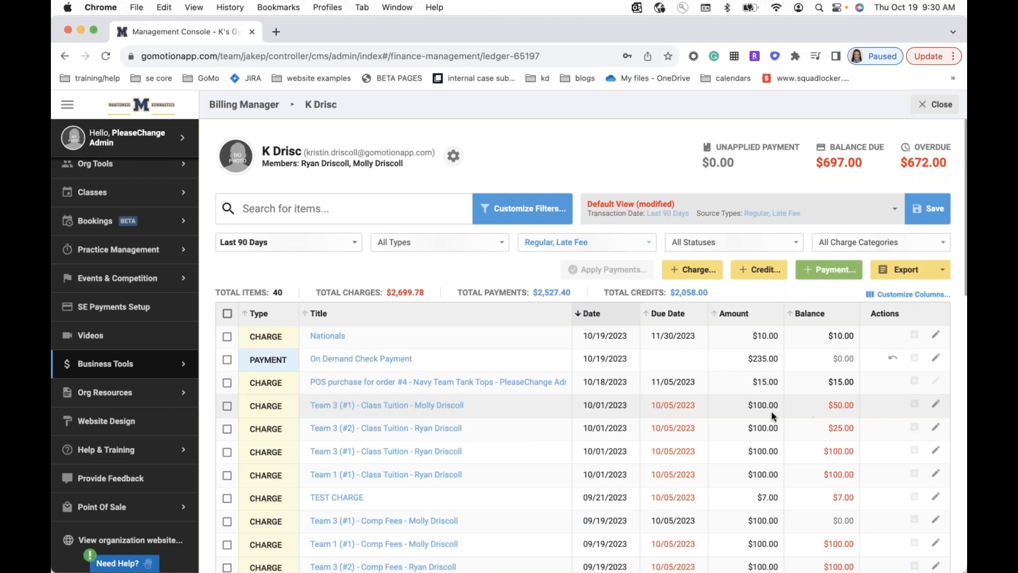
Check which actions the $50.00-balance Team 3 class tuition charge offers in its details, closing them when done.
{"action": "left_click", "coordinate": [416, 405]}
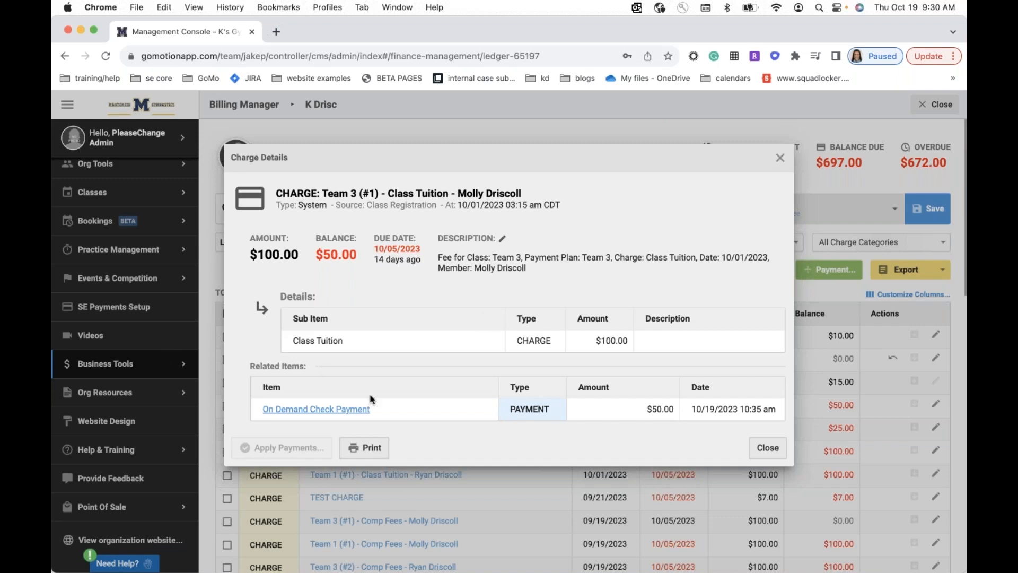
{"action": "left_click", "coordinate": [768, 450]}
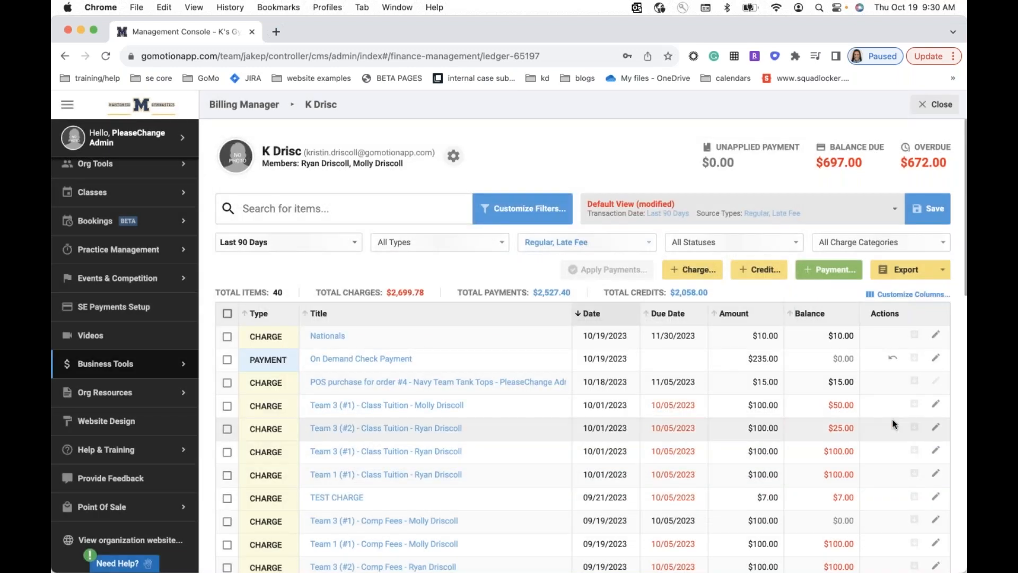
{"action": "left_click", "coordinate": [432, 405]}
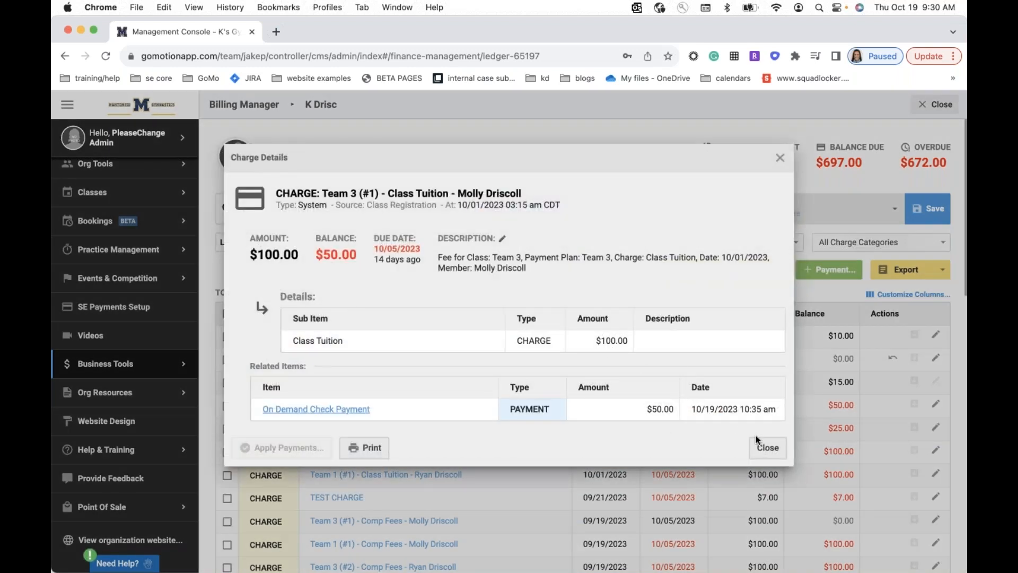
{"action": "left_click", "coordinate": [767, 447]}
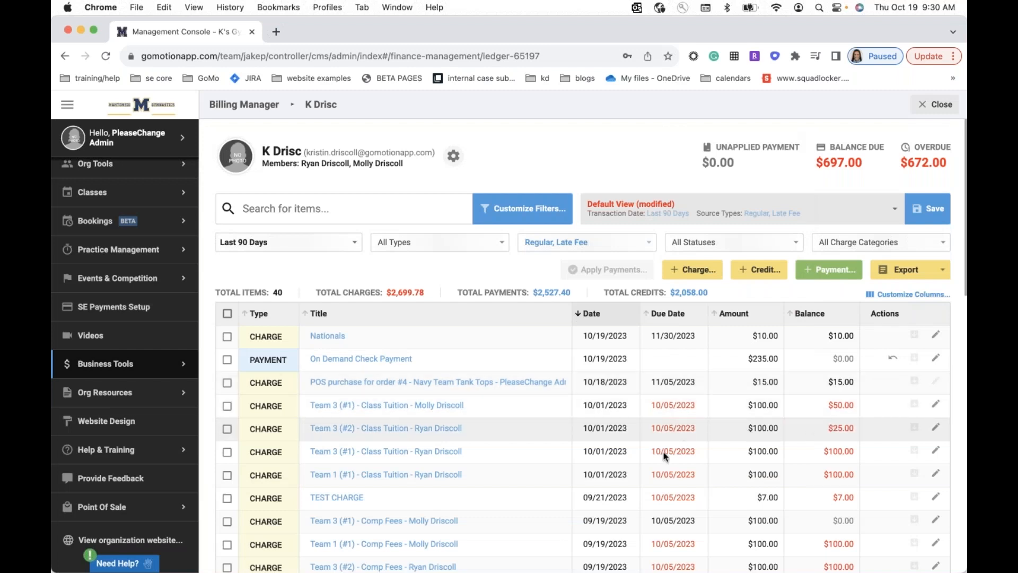
Set the due date of the 10/01/2023 Team 3 (#1) class tuition charge with the $100.00 balance to 11/23/2023.
{"action": "left_click", "coordinate": [421, 453]}
{"action": "left_click", "coordinate": [770, 416]}
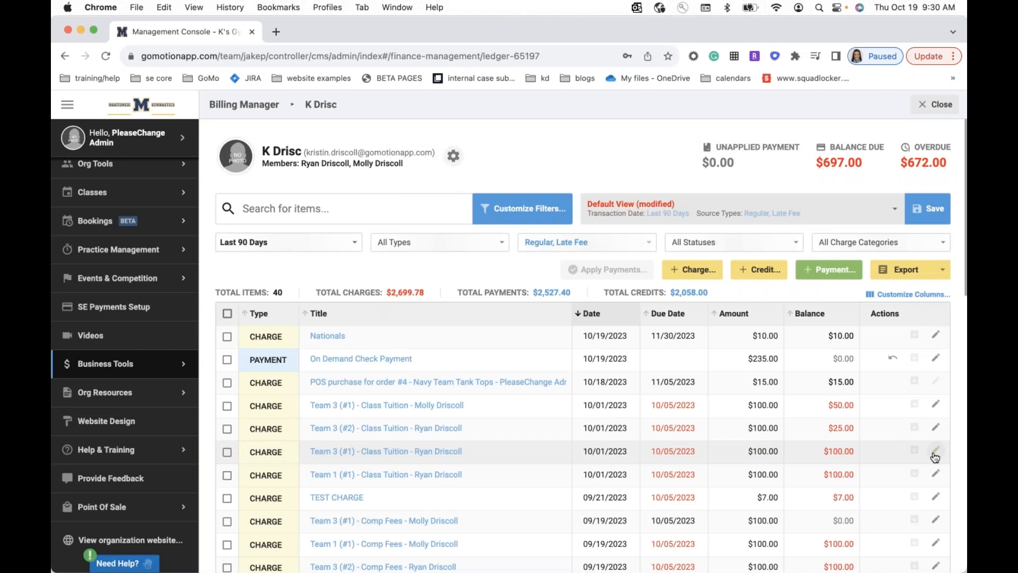
{"action": "left_click", "coordinate": [936, 453]}
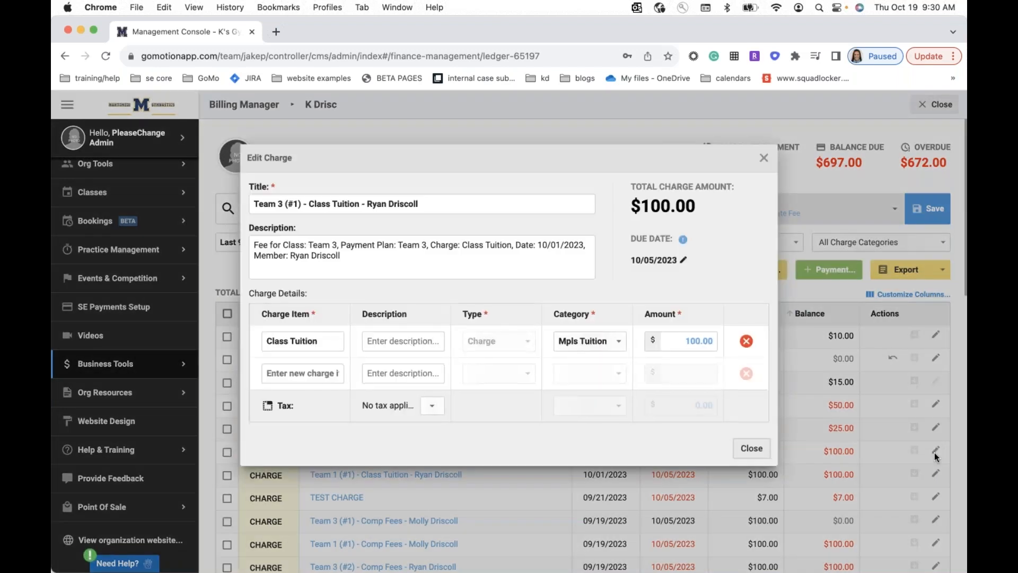
{"action": "left_click", "coordinate": [684, 263]}
{"action": "left_click", "coordinate": [805, 288]}
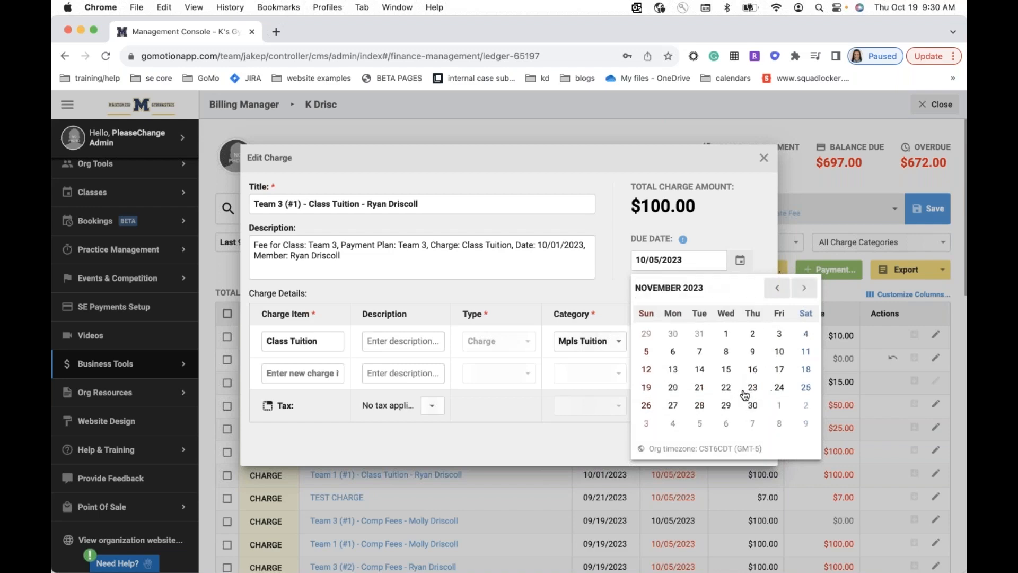
{"action": "left_click", "coordinate": [751, 388]}
Set the Class Tuition item's amount to $80.00, save the charge, and check its row in the ledger.
{"action": "left_click", "coordinate": [688, 341]}
{"action": "left_click_drag", "start_coordinate": [687, 341], "coordinate": [685, 341]}
{"action": "type", "text": "80.00"}
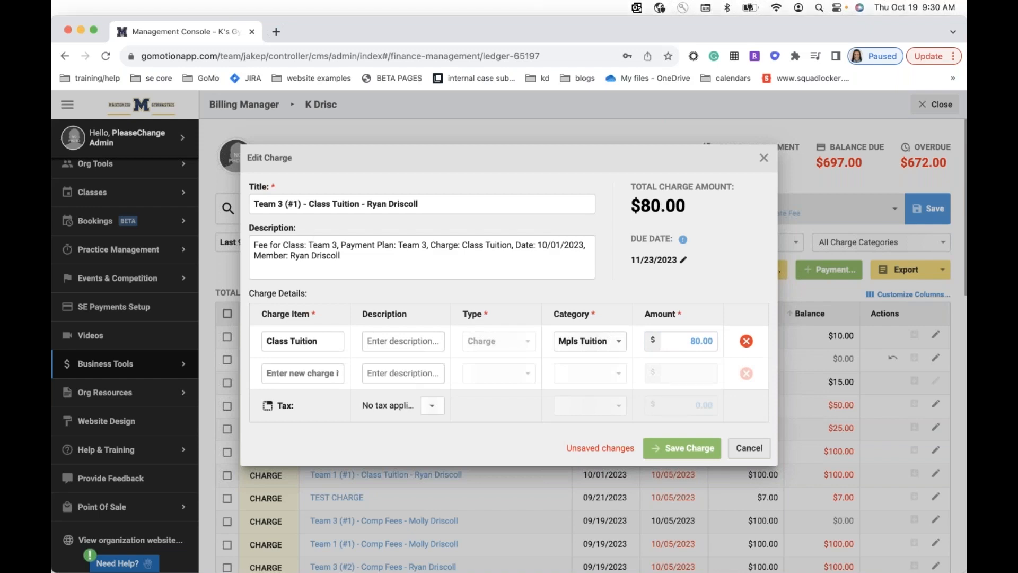
{"action": "left_click", "coordinate": [686, 443]}
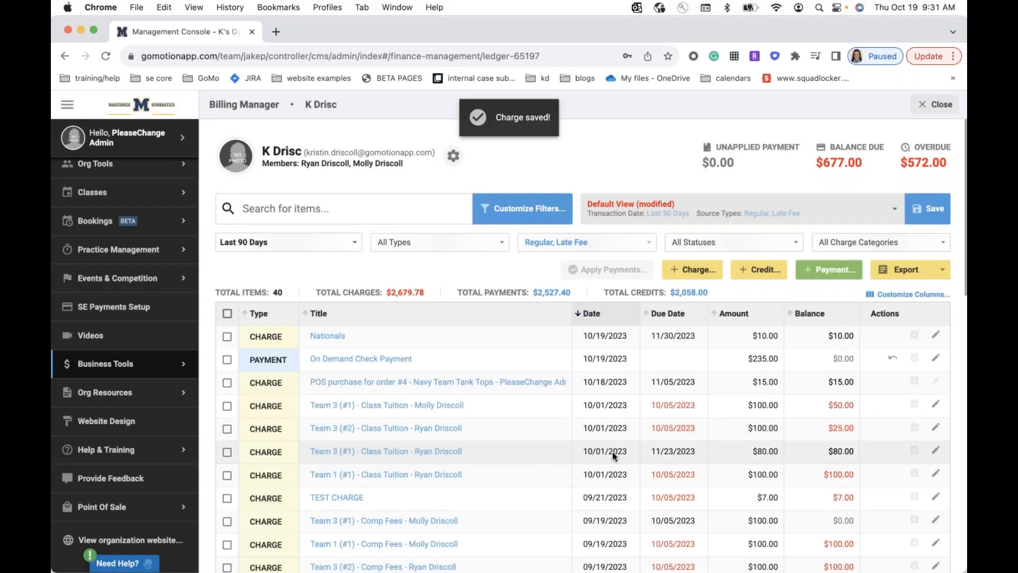
{"action": "left_click_drag", "start_coordinate": [584, 449], "coordinate": [840, 445]}
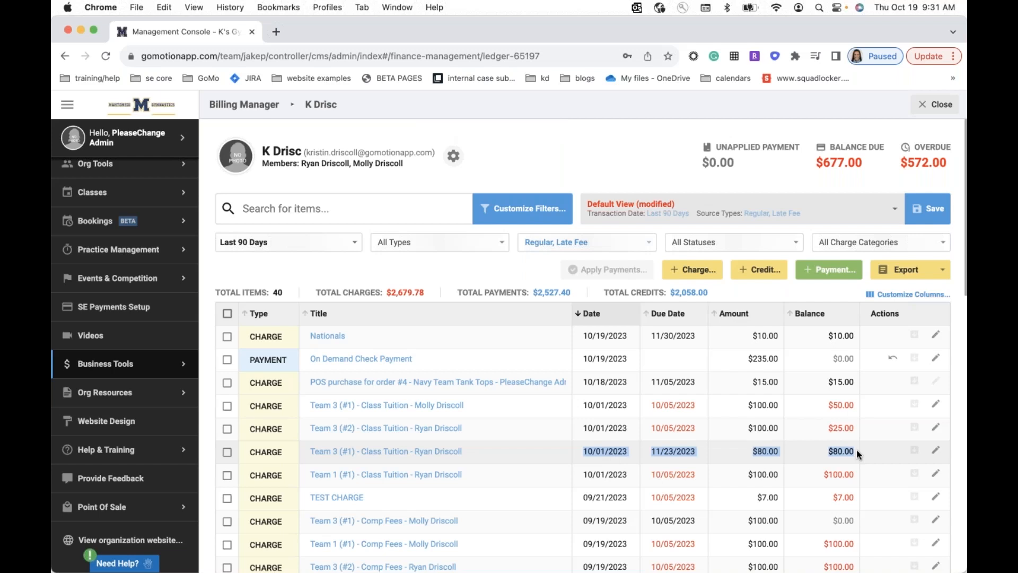
Review the 09/08/2023 $2,051.00 credit's details and its full list of related charges, and close them.
{"action": "scroll", "coordinate": [512, 467], "scroll_direction": "down", "scroll_amount": 2}
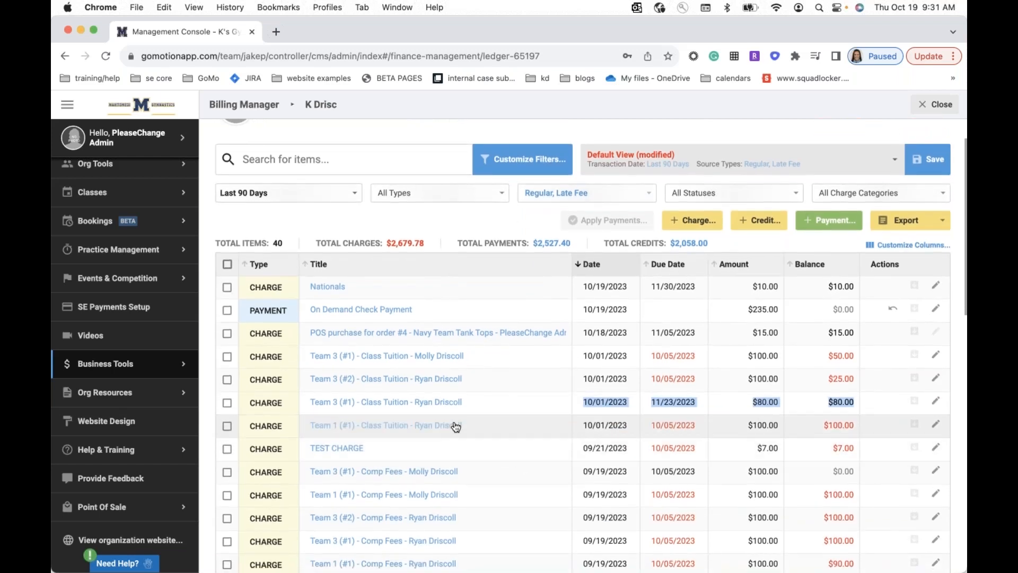
{"action": "scroll", "coordinate": [455, 427], "scroll_direction": "down", "scroll_amount": 5}
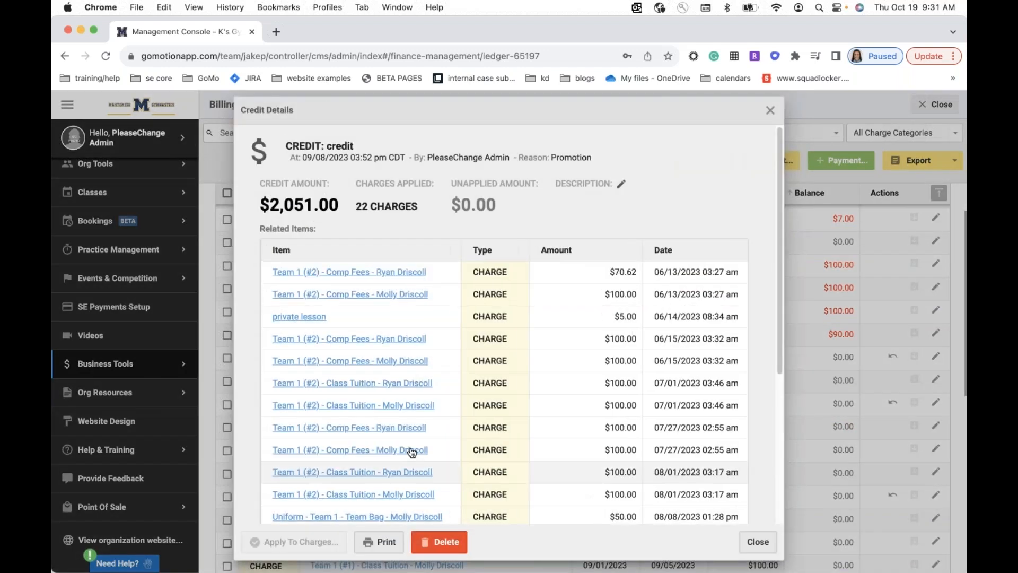
{"action": "scroll", "coordinate": [411, 448], "scroll_direction": "down", "scroll_amount": 3}
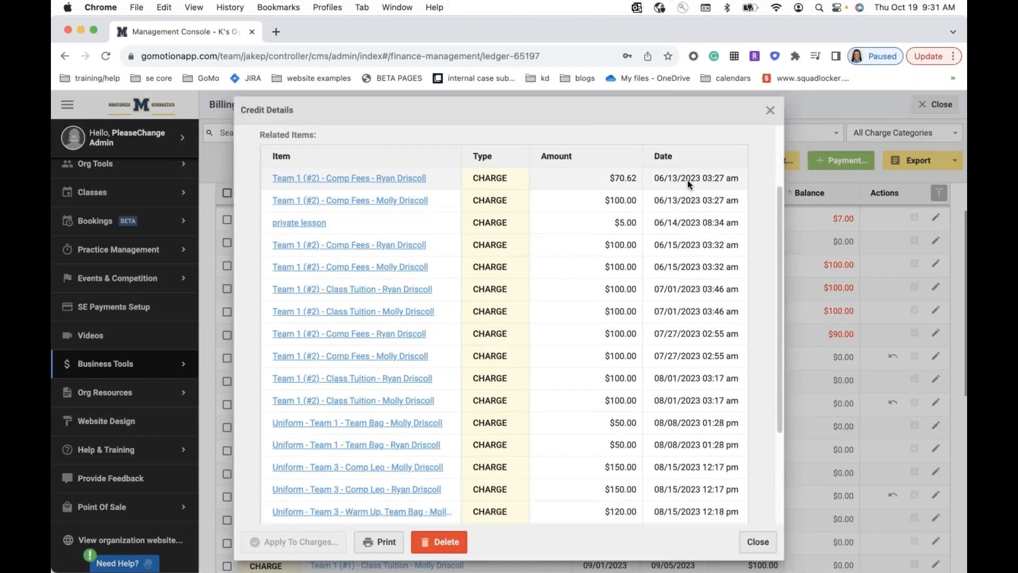
{"action": "scroll", "coordinate": [679, 493], "scroll_direction": "down", "scroll_amount": 3}
{"action": "scroll", "coordinate": [676, 475], "scroll_direction": "up", "scroll_amount": 6}
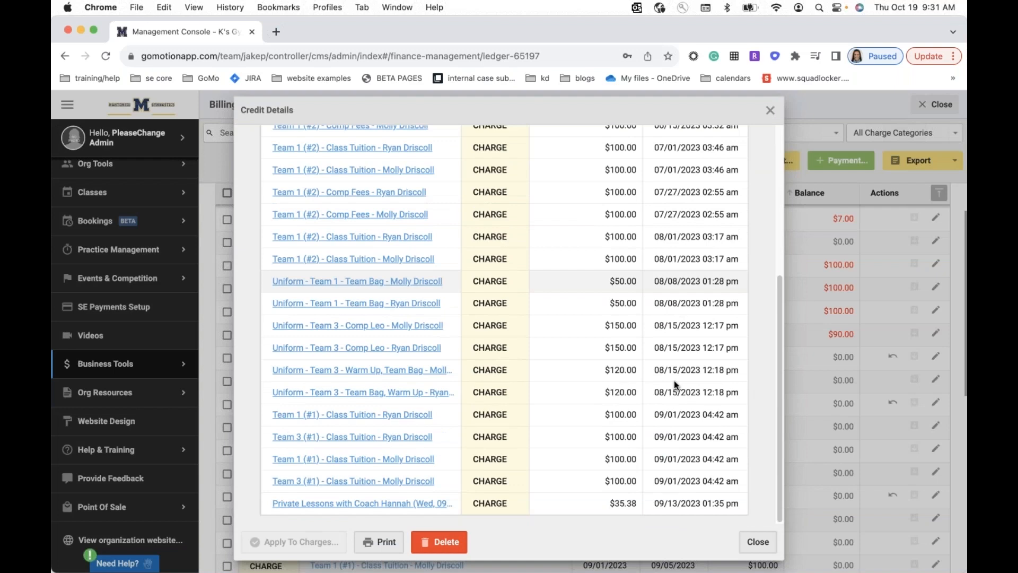
{"action": "left_click", "coordinate": [758, 542]}
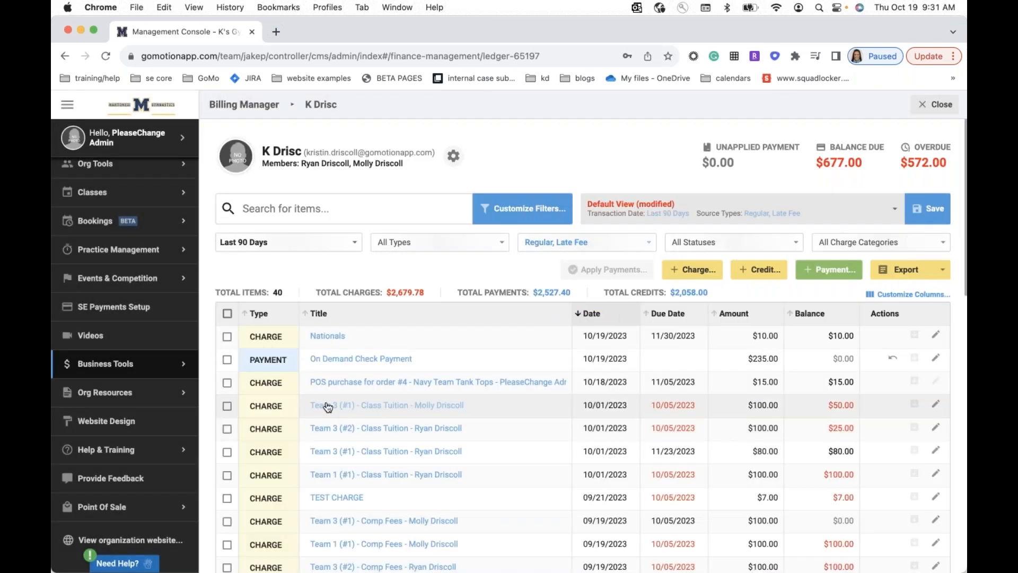
Check the payment method and available actions in the On Demand Check Payment's details, and close them.
{"action": "left_click", "coordinate": [326, 358]}
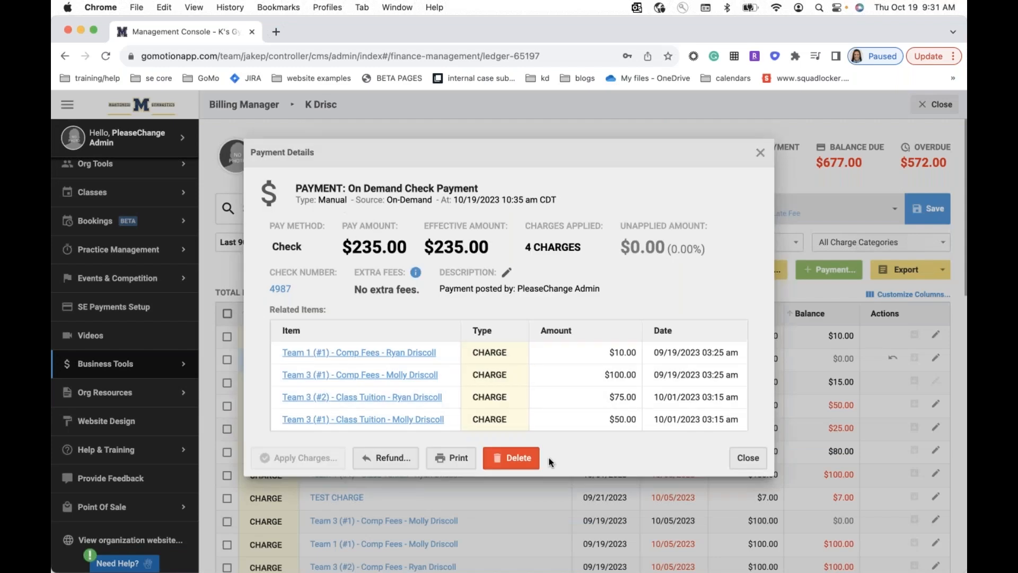
{"action": "double_click", "coordinate": [300, 256]}
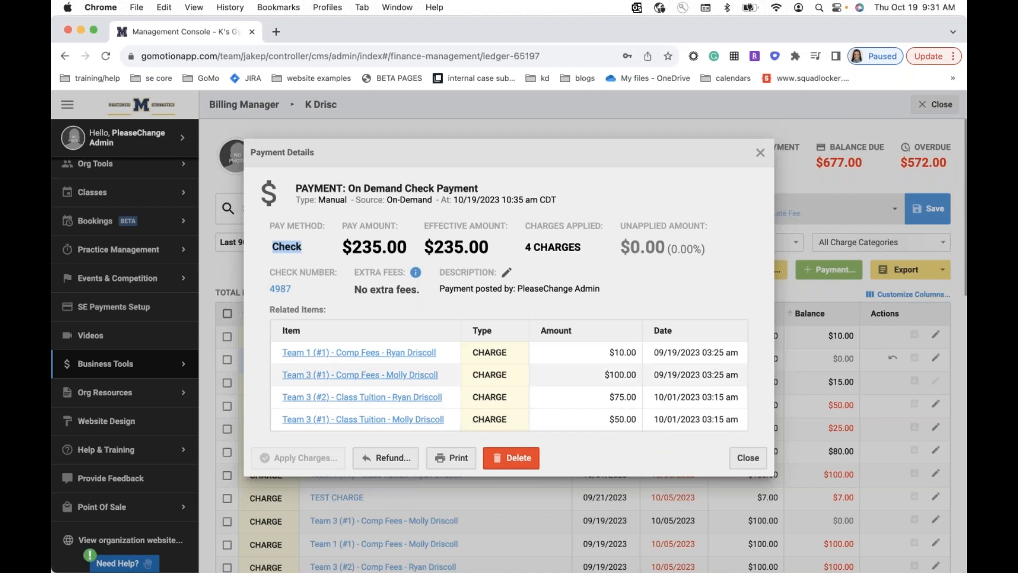
{"action": "left_click", "coordinate": [735, 462]}
Set the ledger's transaction date filter to This Year and look through the listed transactions.
{"action": "scroll", "coordinate": [352, 398], "scroll_direction": "down", "scroll_amount": 10}
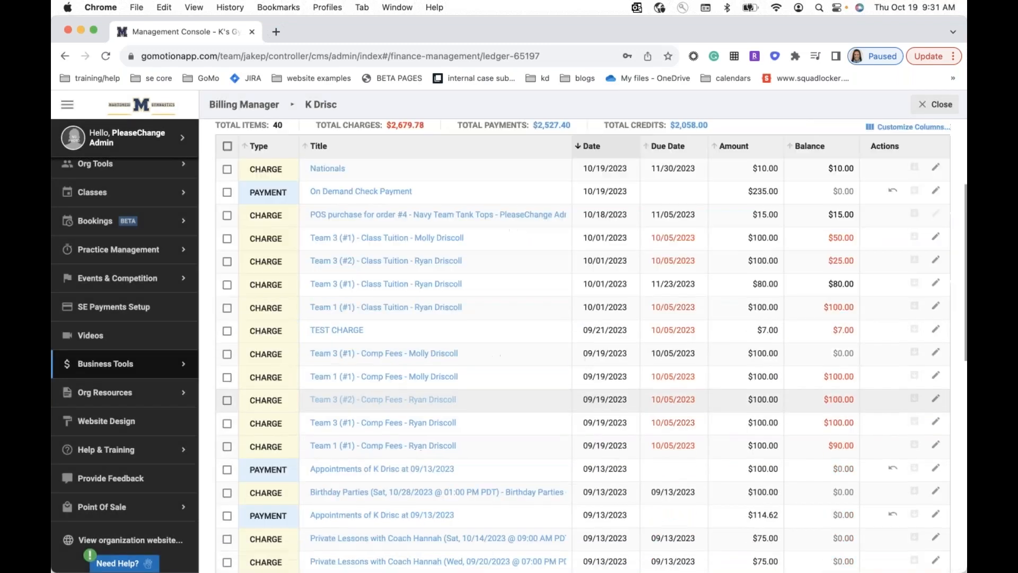
{"action": "scroll", "coordinate": [361, 437], "scroll_direction": "down", "scroll_amount": 5}
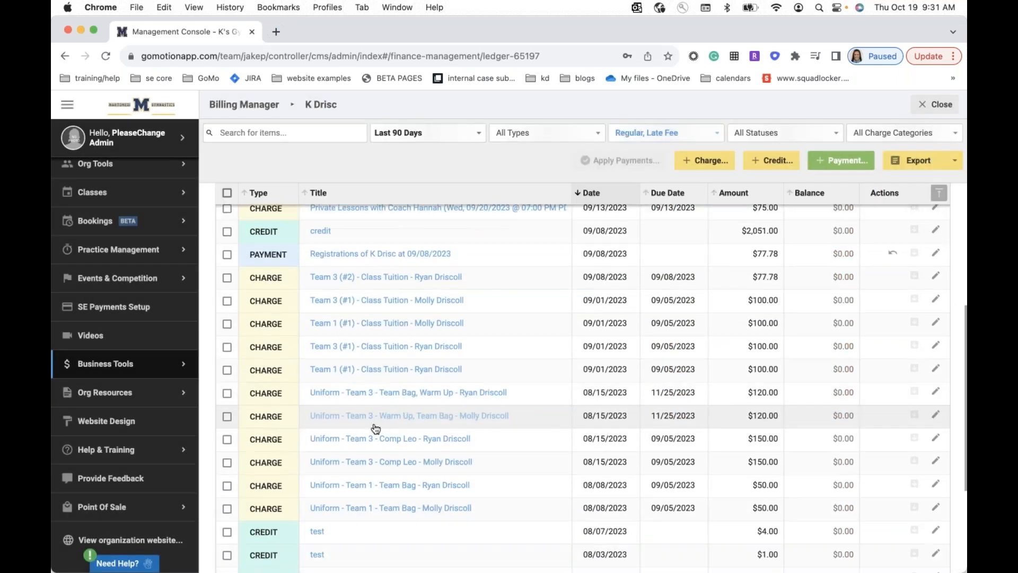
{"action": "scroll", "coordinate": [361, 432], "scroll_direction": "up", "scroll_amount": 15}
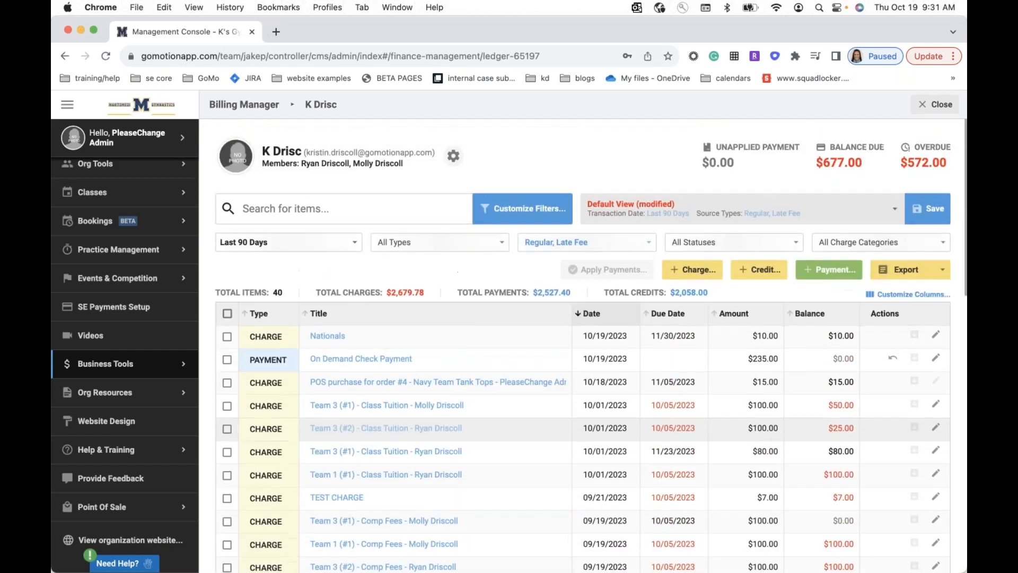
{"action": "left_click", "coordinate": [324, 247]}
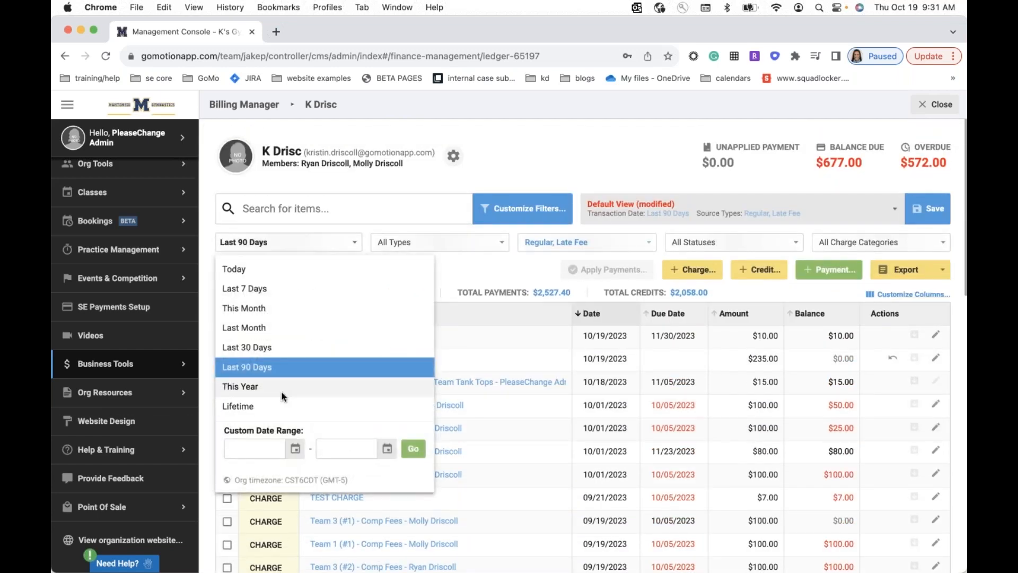
{"action": "left_click", "coordinate": [254, 385]}
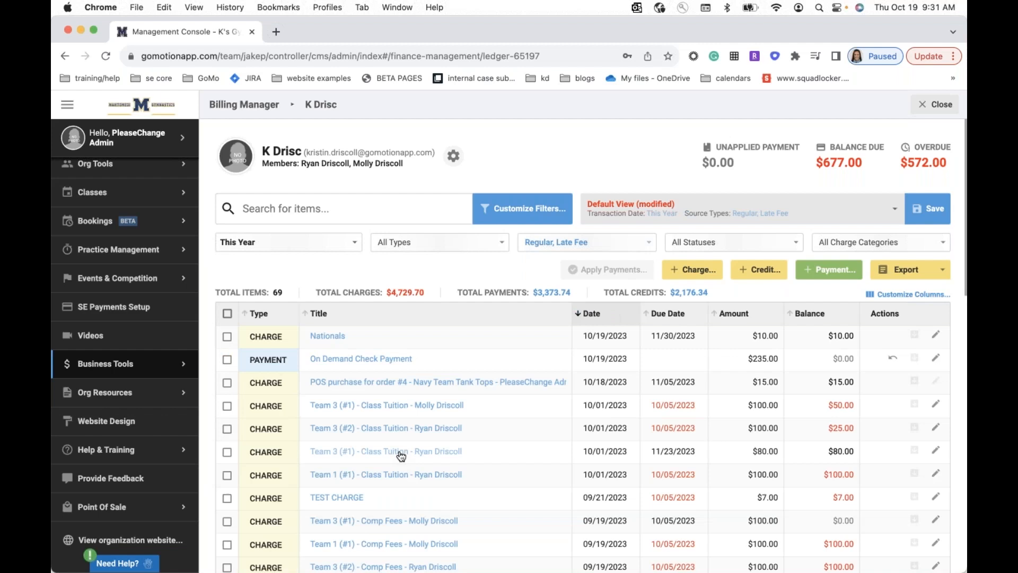
{"action": "scroll", "coordinate": [403, 453], "scroll_direction": "down", "scroll_amount": 10}
{"action": "scroll", "coordinate": [403, 451], "scroll_direction": "down", "scroll_amount": 10}
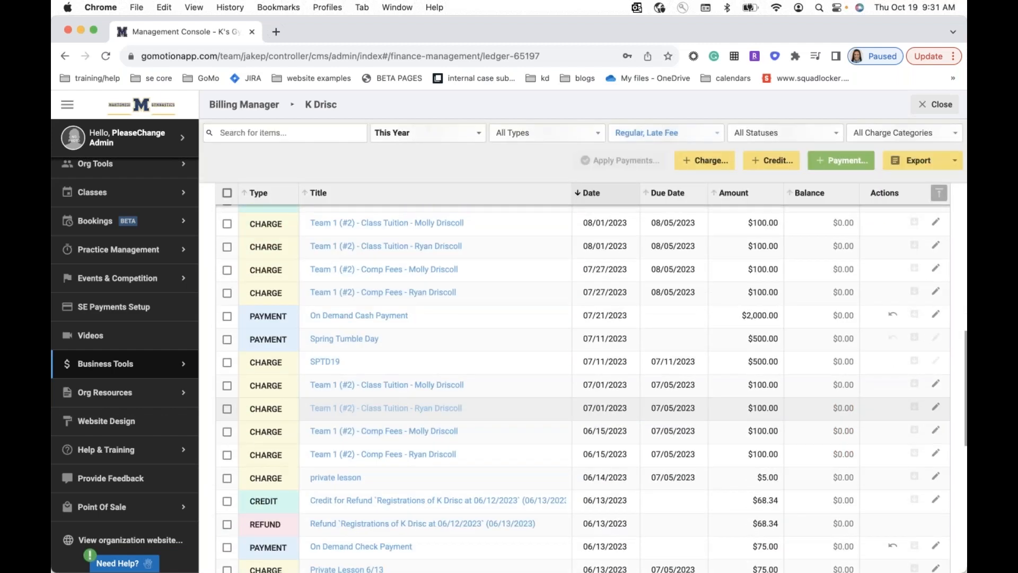
{"action": "scroll", "coordinate": [402, 456], "scroll_direction": "down", "scroll_amount": 10}
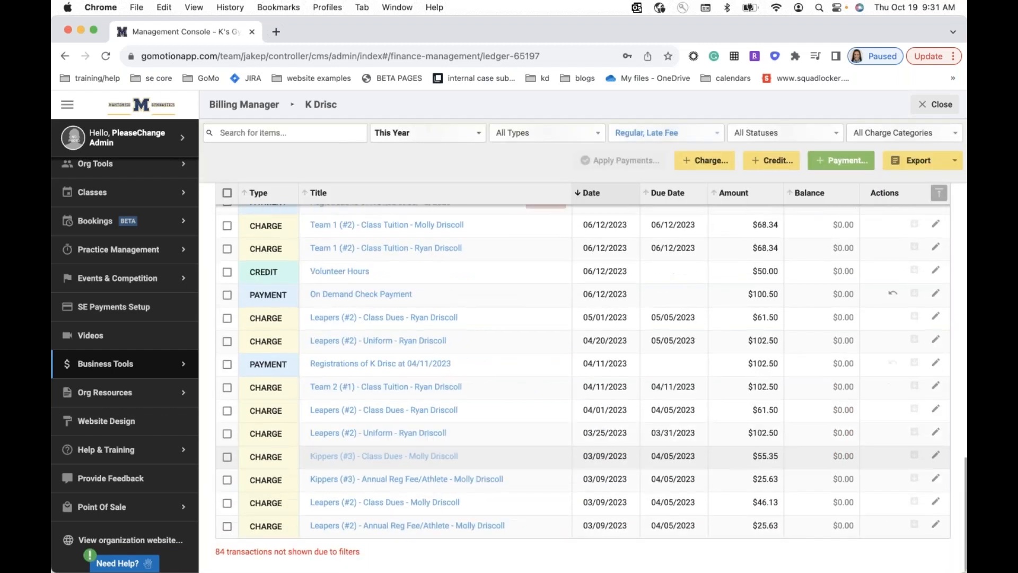
{"action": "scroll", "coordinate": [409, 427], "scroll_direction": "up", "scroll_amount": 20}
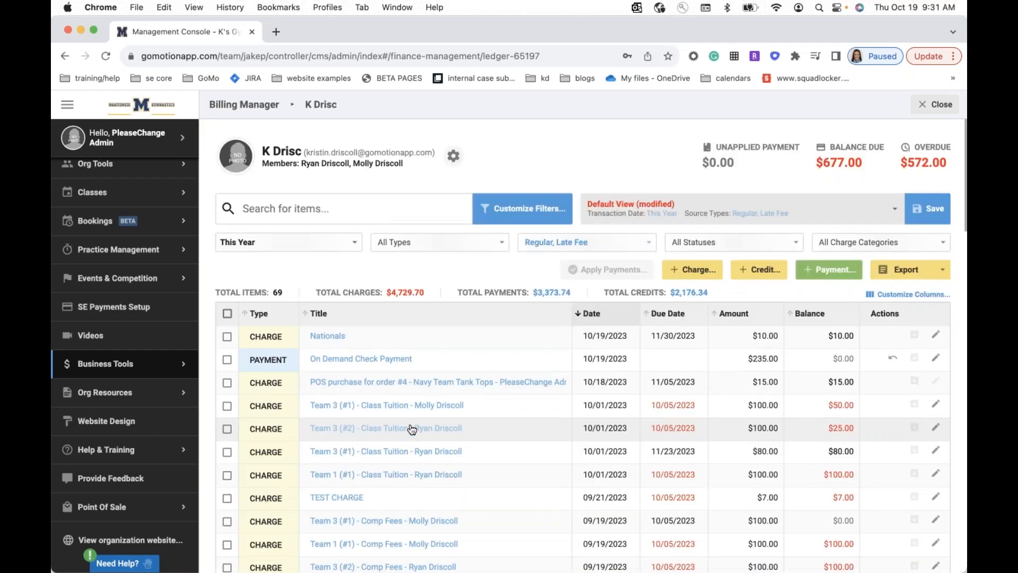
Start a new credit titled Late Fee Credit with the Refund Credit charge category.
{"action": "left_click", "coordinate": [757, 271]}
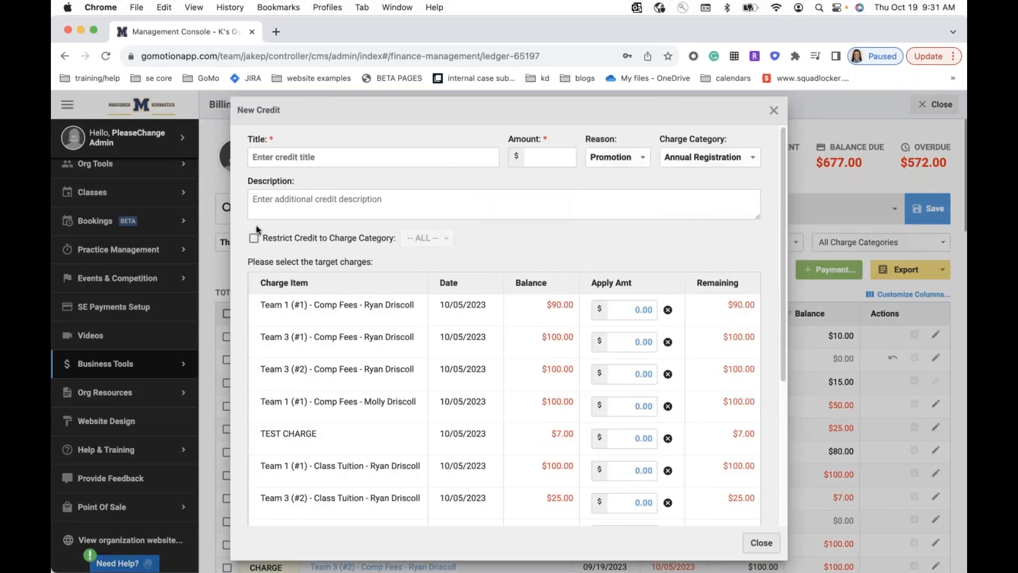
{"action": "left_click", "coordinate": [298, 159]}
{"action": "type", "text": "Late"}
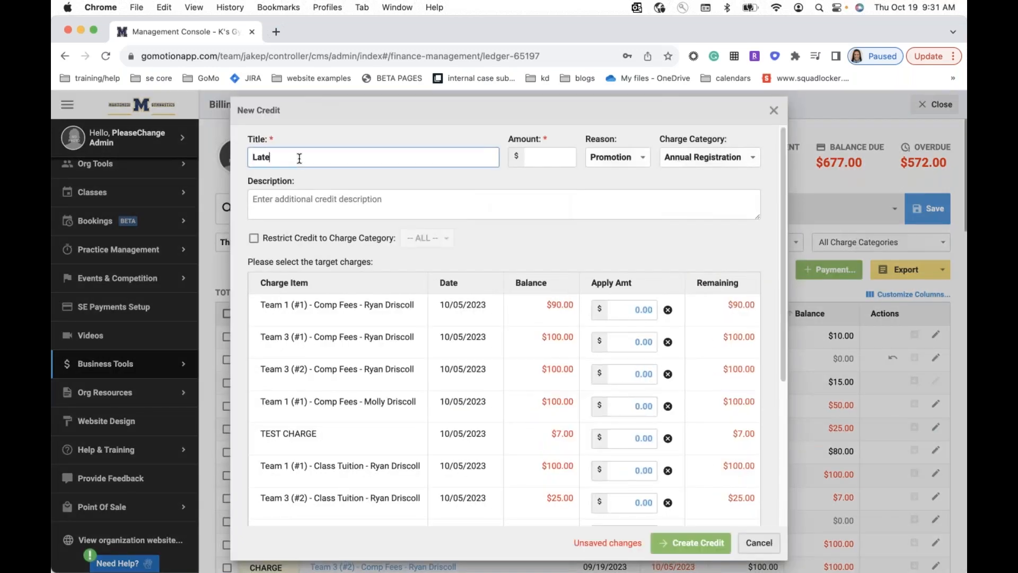
{"action": "type", "text": " Fee Credit"}
{"action": "left_click", "coordinate": [718, 159]}
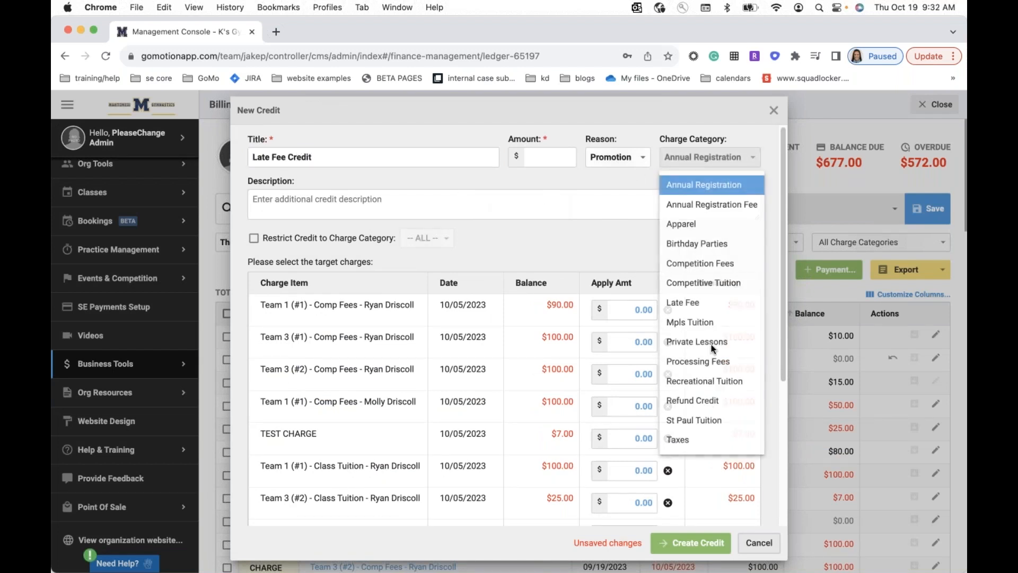
{"action": "left_click", "coordinate": [710, 400]}
Try a credit amount of $677 covering all outstanding charges, check how it is distributed, and clear the amount.
{"action": "scroll", "coordinate": [533, 424], "scroll_direction": "down", "scroll_amount": 5}
{"action": "scroll", "coordinate": [533, 424], "scroll_direction": "up", "scroll_amount": 5}
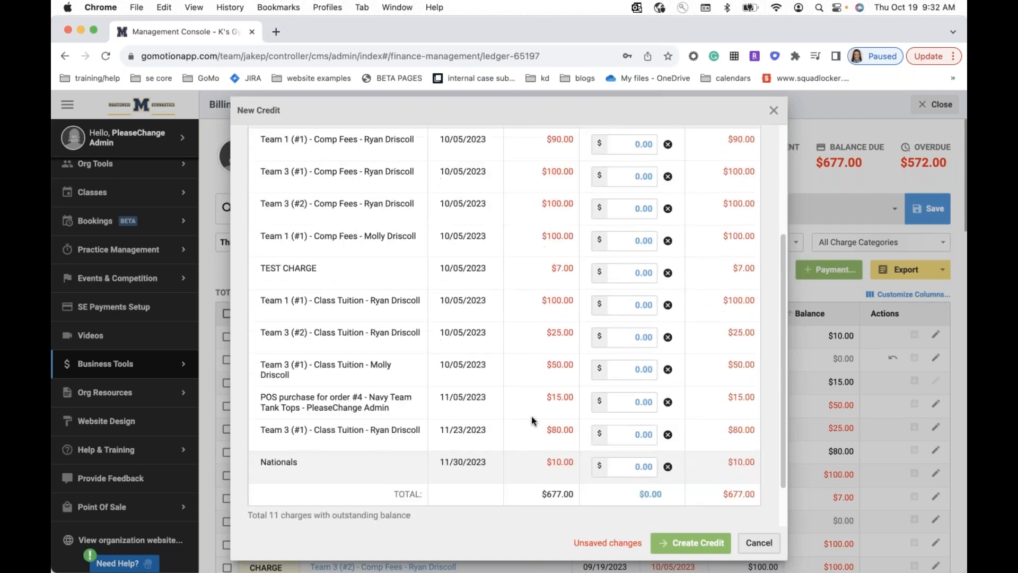
{"action": "left_click", "coordinate": [574, 159]}
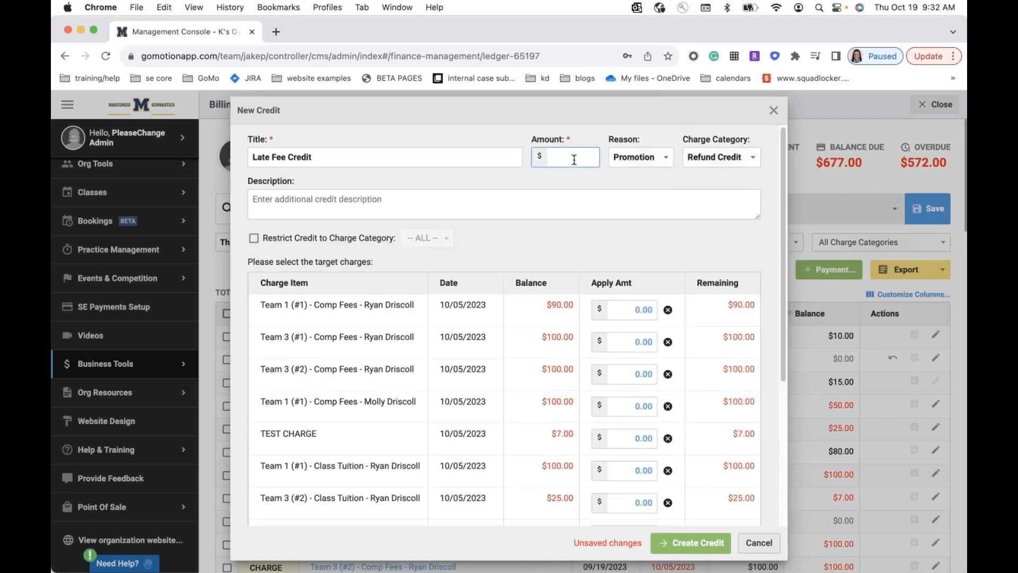
{"action": "type", "text": "677"}
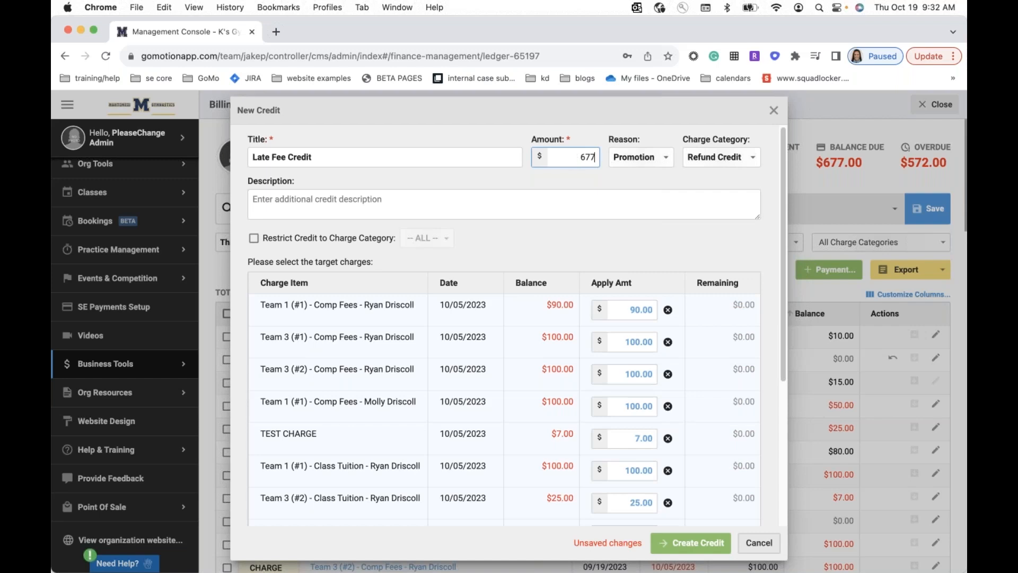
{"action": "left_click_drag", "start_coordinate": [626, 309], "coordinate": [652, 308]}
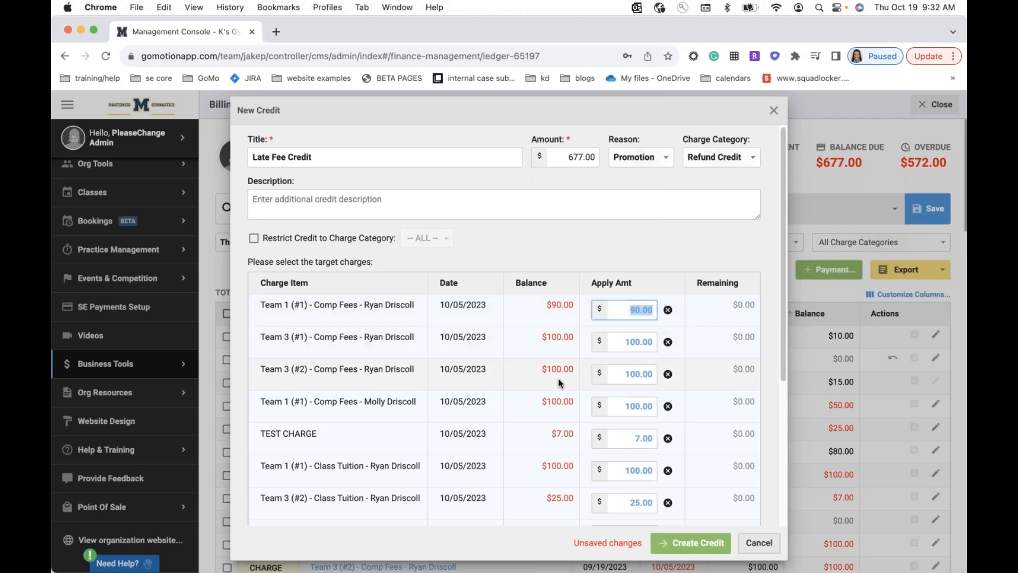
{"action": "left_click_drag", "start_coordinate": [568, 157], "coordinate": [598, 156]}
{"action": "key", "text": "BackSpace"}
Apply $50.00 to the Team 3 (#1) class tuition with the $50.00 balance and $5.00 to Team 3 (#2), and create the credit.
{"action": "scroll", "coordinate": [550, 329], "scroll_direction": "down", "scroll_amount": 5}
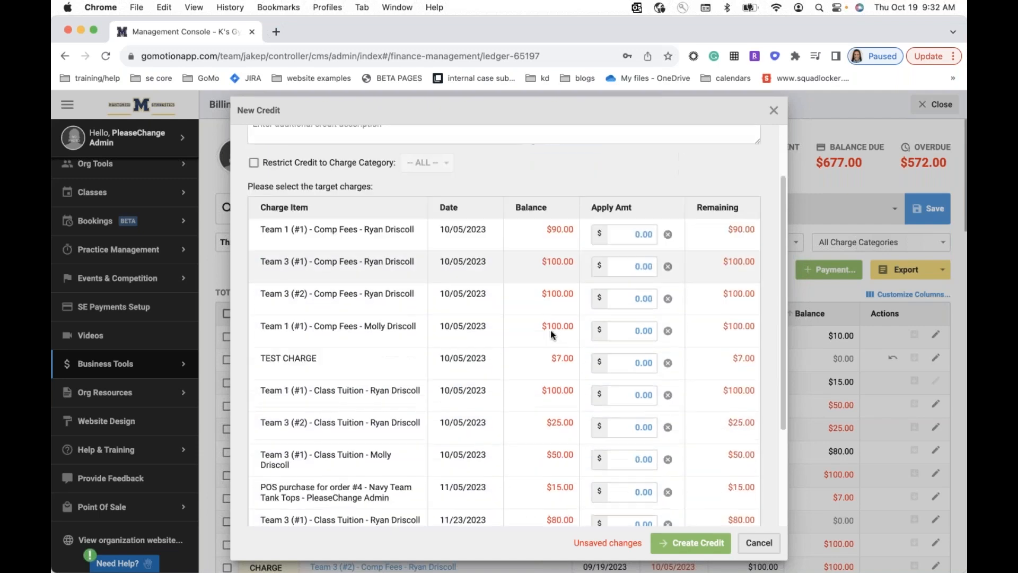
{"action": "left_click", "coordinate": [626, 314]}
{"action": "type", "text": "50"}
{"action": "left_click", "coordinate": [635, 278]}
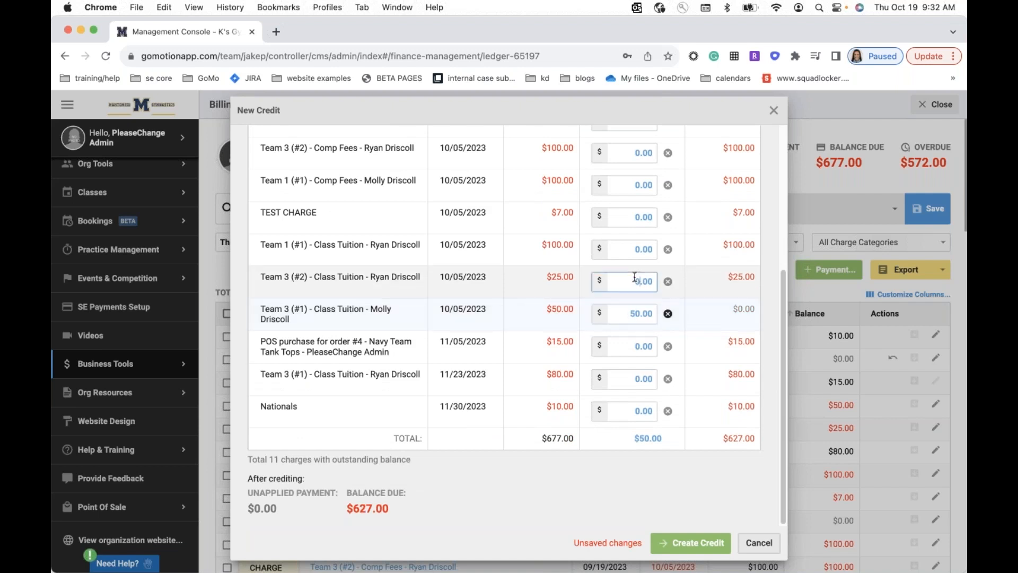
{"action": "type", "text": "5"}
{"action": "scroll", "coordinate": [461, 344], "scroll_direction": "up", "scroll_amount": 5}
{"action": "scroll", "coordinate": [467, 329], "scroll_direction": "down", "scroll_amount": 5}
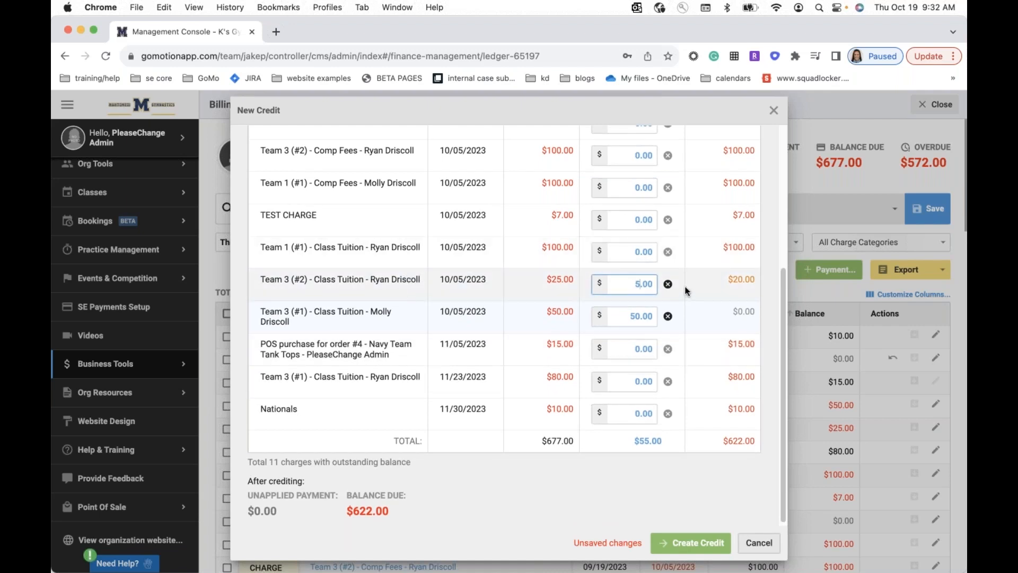
{"action": "left_click", "coordinate": [699, 543]}
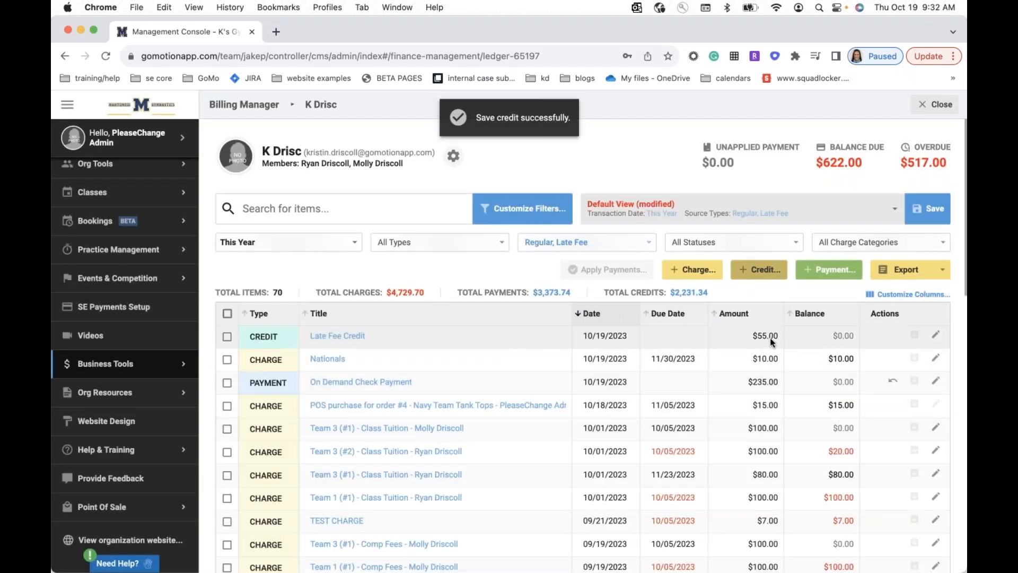
Review the Late Fee Credit's details and related charges, close them, and look over the ledger.
{"action": "left_click", "coordinate": [340, 338]}
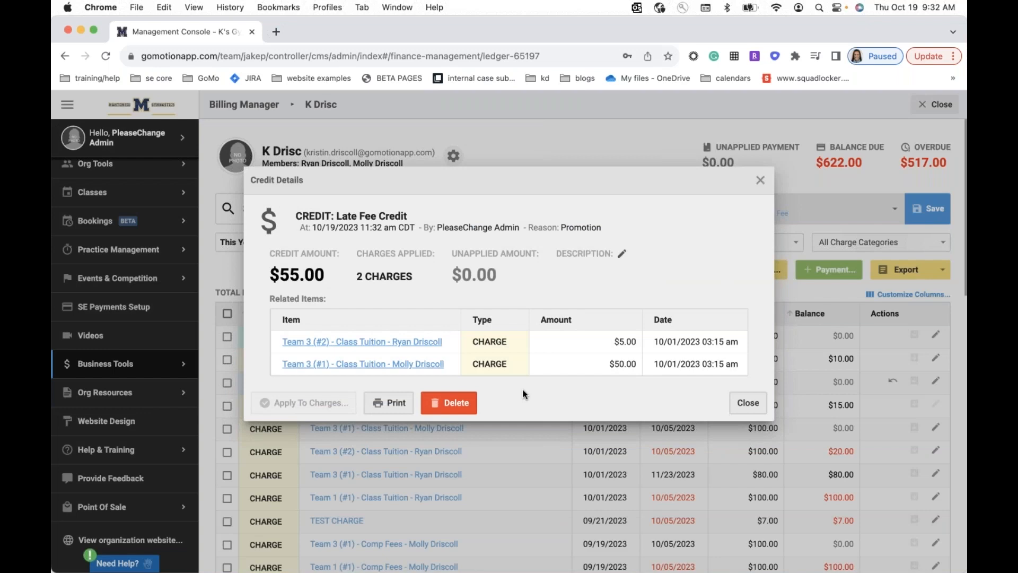
{"action": "left_click", "coordinate": [747, 404]}
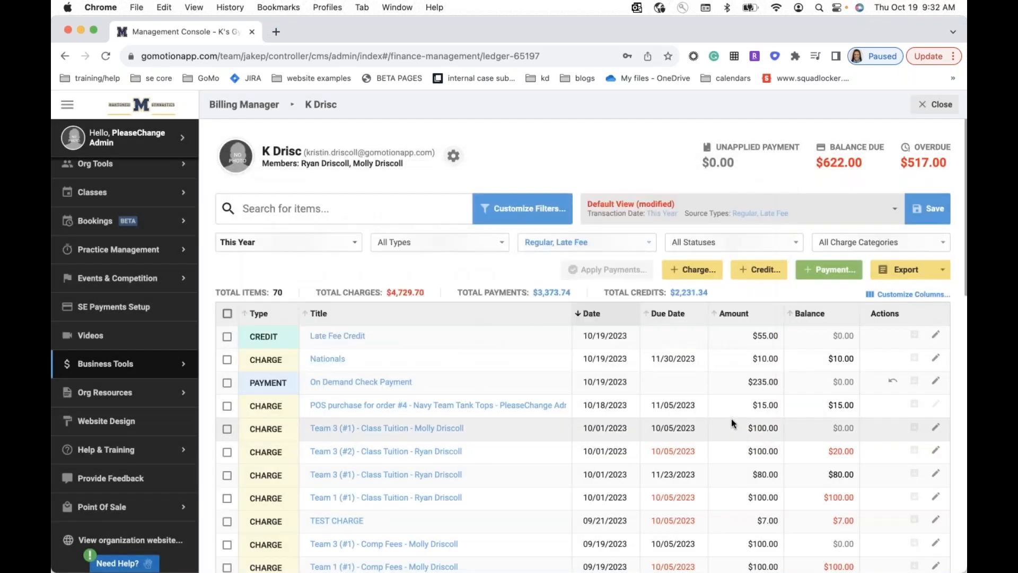
{"action": "scroll", "coordinate": [488, 419], "scroll_direction": "down", "scroll_amount": 2}
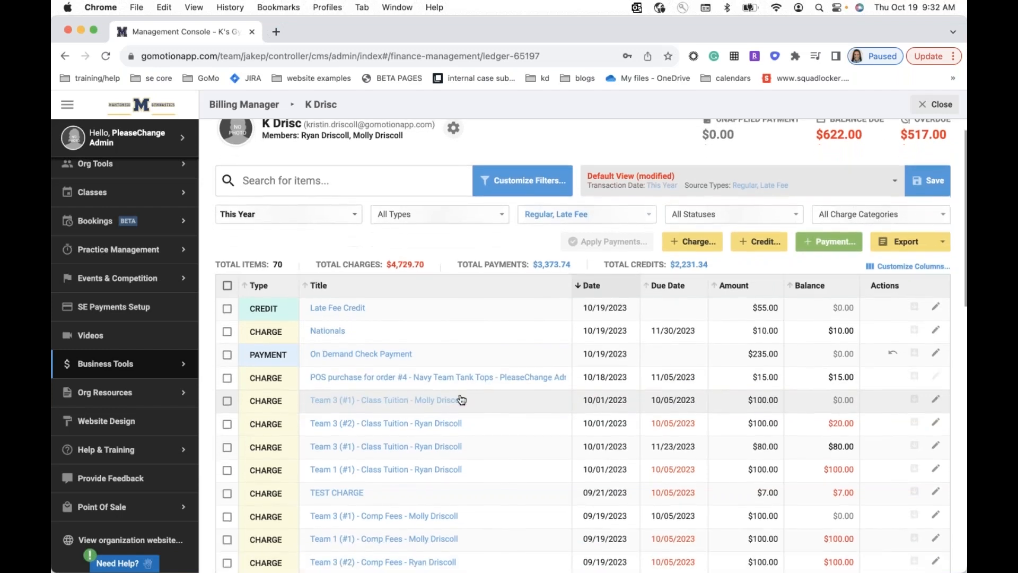
Start a full refund of the $235.00 On Demand Check Payment, issuing a credit to the Refund Credit charge category.
{"action": "left_click", "coordinate": [348, 355]}
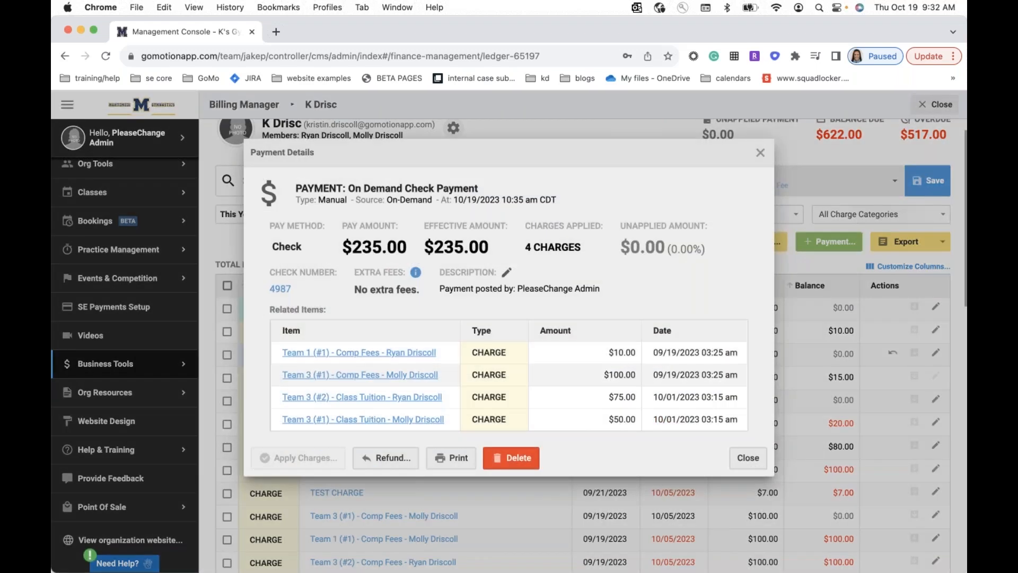
{"action": "left_click", "coordinate": [383, 459]}
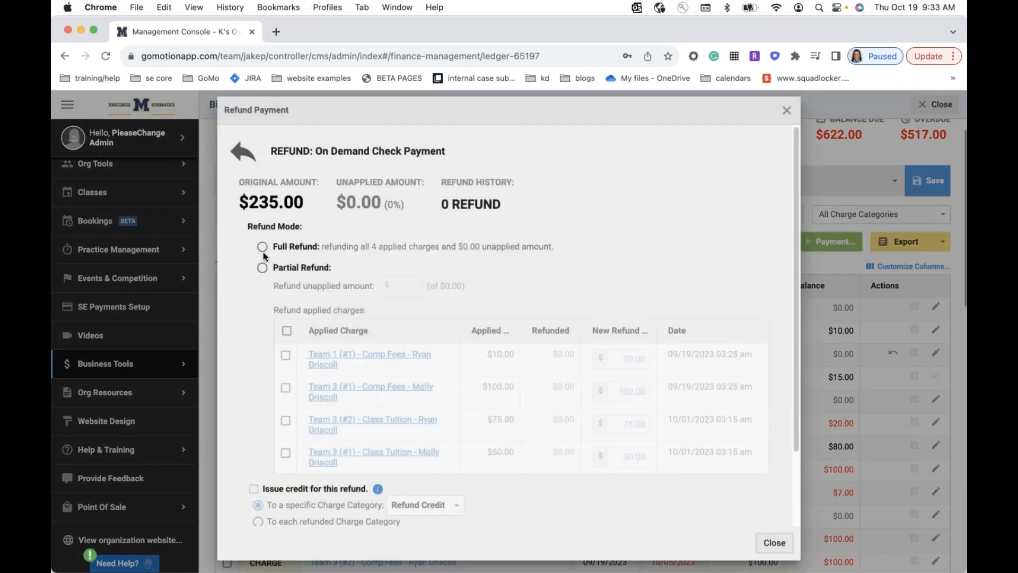
{"action": "left_click", "coordinate": [262, 246]}
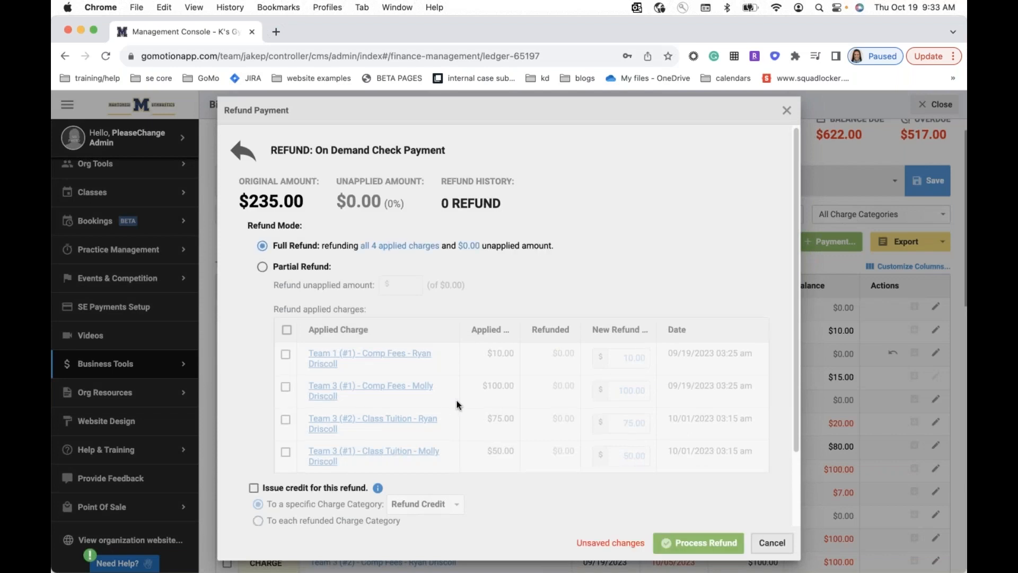
{"action": "scroll", "coordinate": [456, 405], "scroll_direction": "down", "scroll_amount": 2}
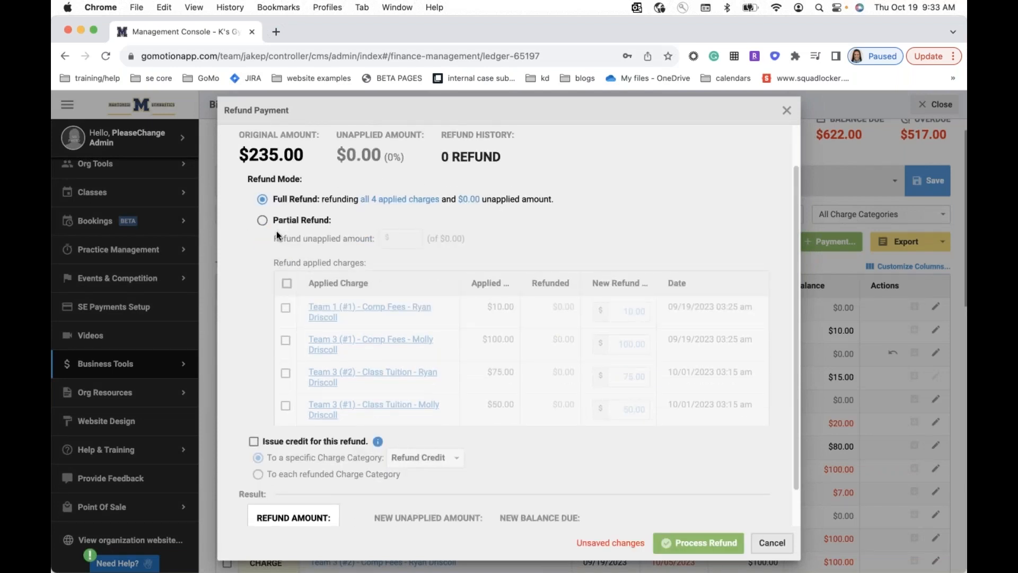
{"action": "left_click", "coordinate": [254, 441]}
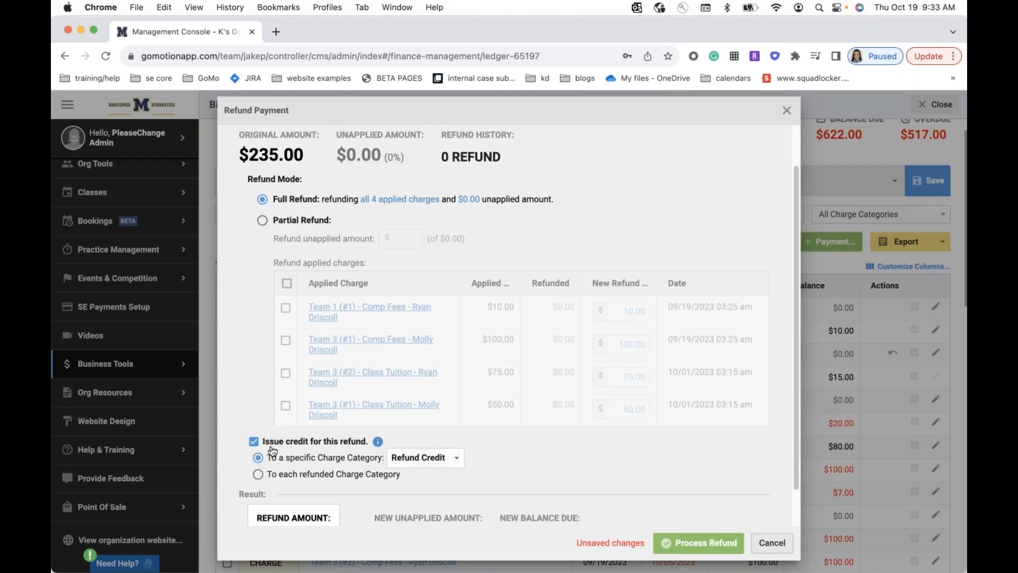
{"action": "scroll", "coordinate": [576, 454], "scroll_direction": "down", "scroll_amount": 2}
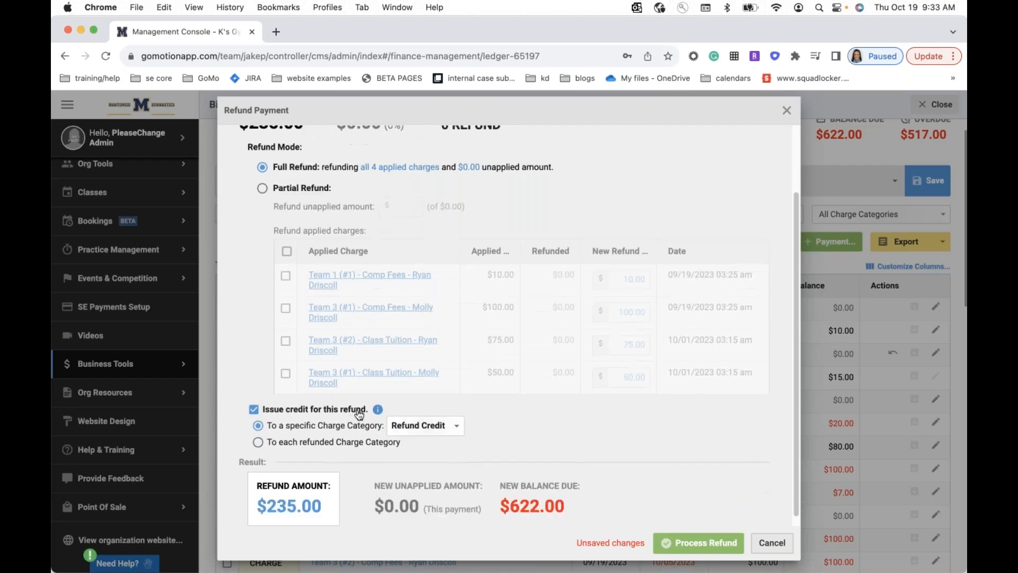
{"action": "scroll", "coordinate": [362, 412], "scroll_direction": "up", "scroll_amount": 3}
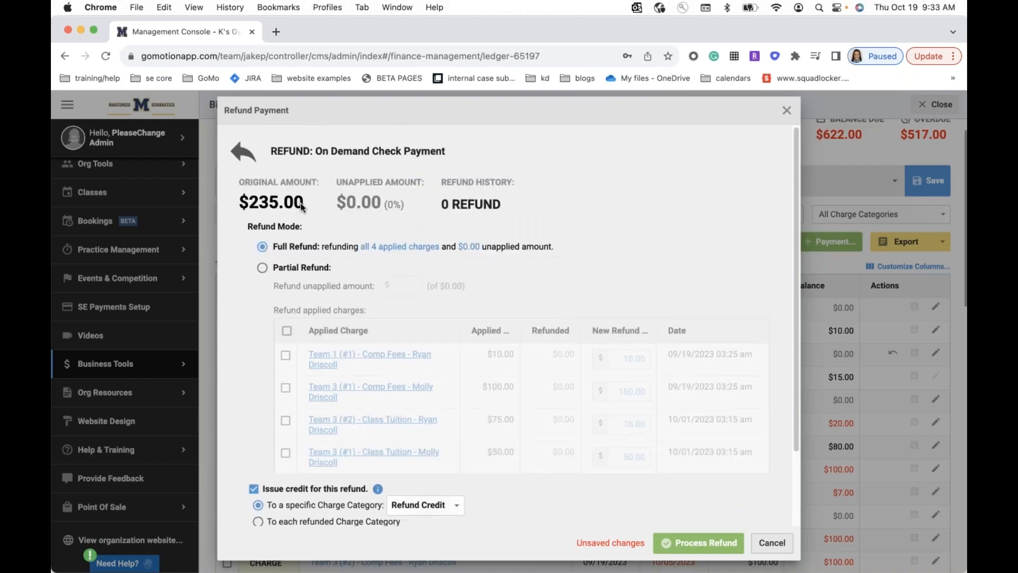
{"action": "scroll", "coordinate": [346, 403], "scroll_direction": "down", "scroll_amount": 1}
{"action": "scroll", "coordinate": [345, 404], "scroll_direction": "down", "scroll_amount": 1}
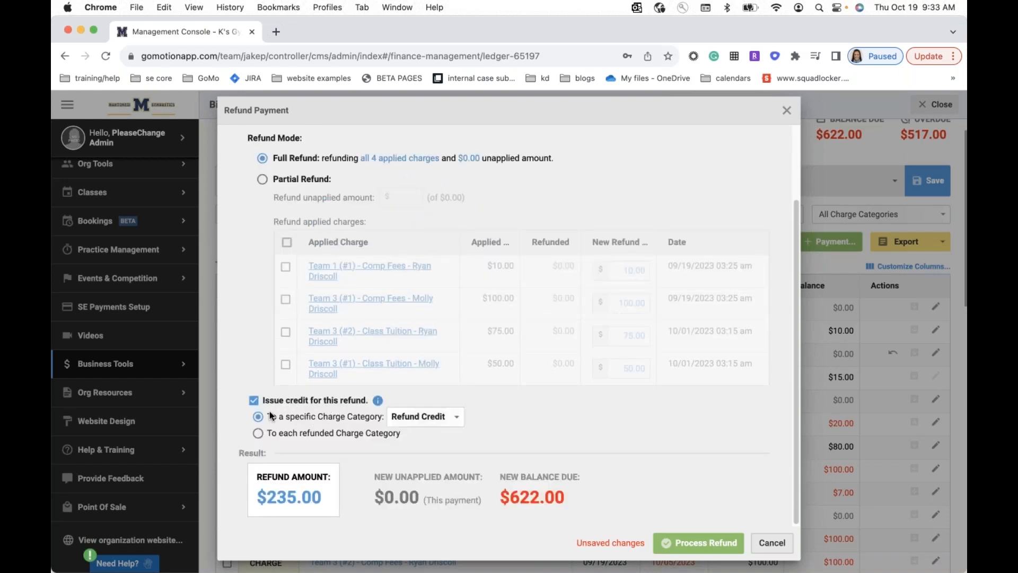
Compare the new balance due with and without issuing a credit for the full refund, leaving the credit enabled.
{"action": "left_click", "coordinate": [254, 401]}
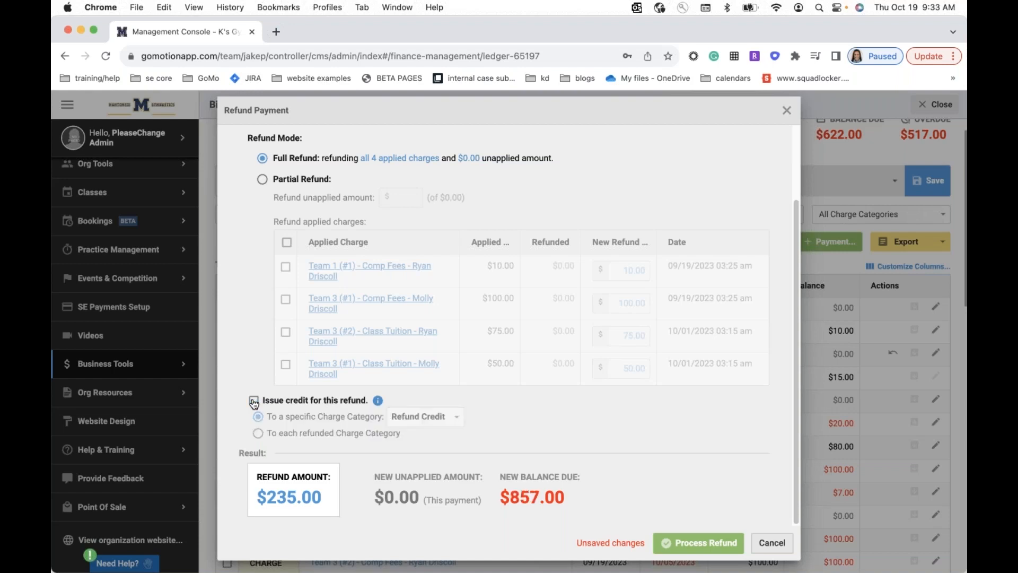
{"action": "left_click_drag", "start_coordinate": [564, 500], "coordinate": [480, 497]}
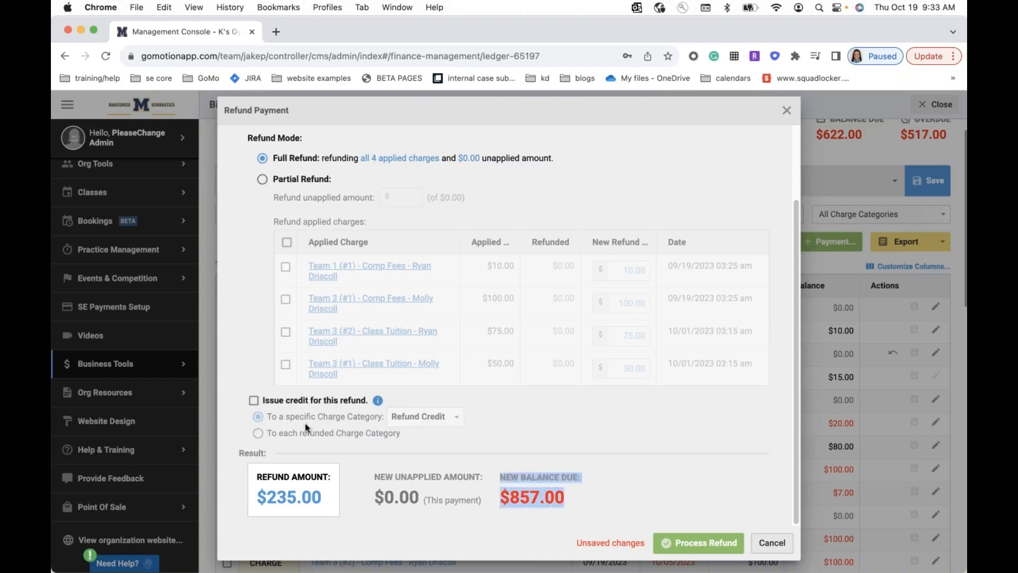
{"action": "left_click", "coordinate": [253, 401]}
{"action": "left_click", "coordinate": [254, 401]}
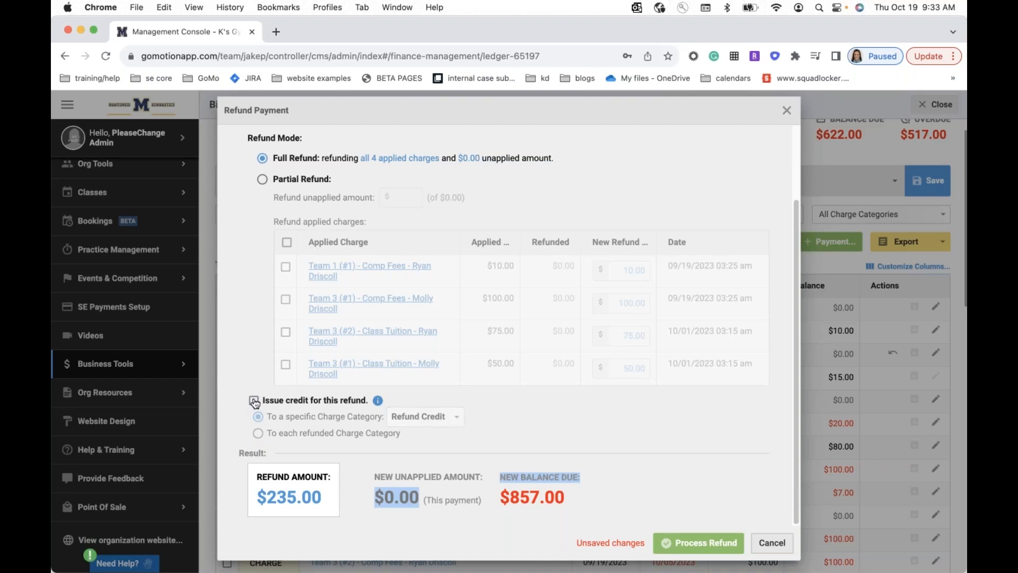
{"action": "left_click", "coordinate": [254, 400]}
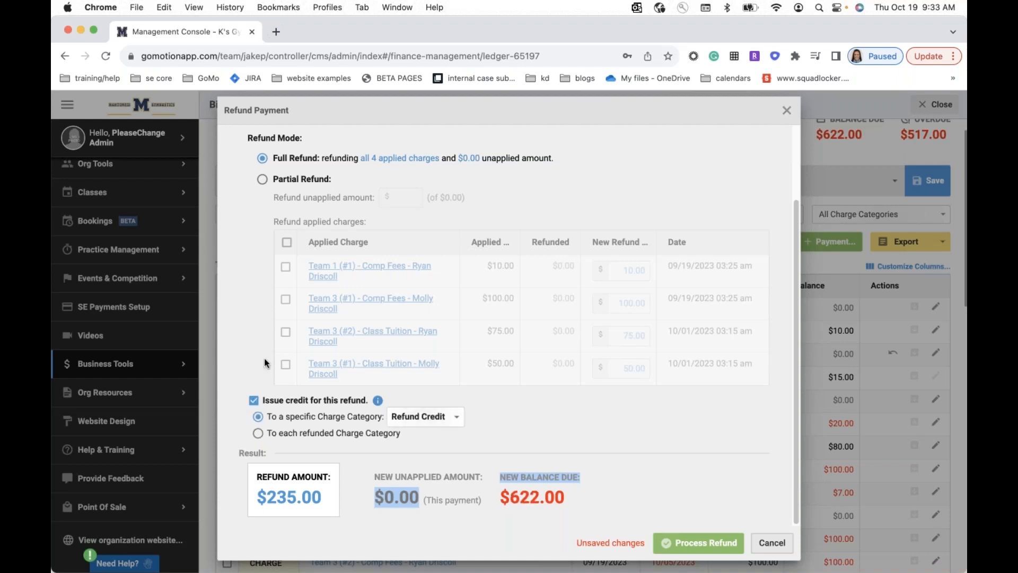
{"action": "left_click", "coordinate": [542, 473]}
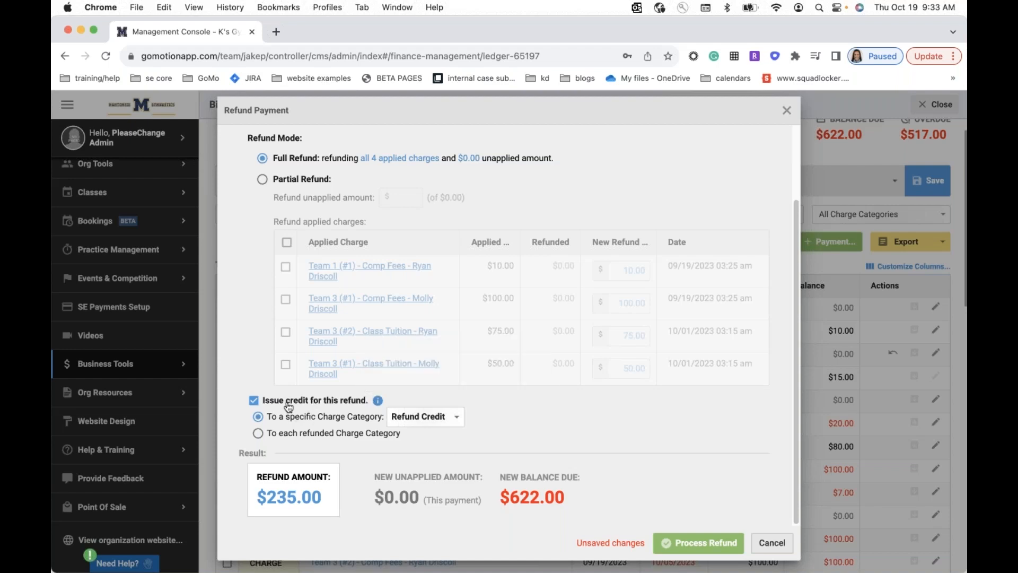
Switch to a partial refund of $10.00 for the Team 1 (#1) comp fees and $55.00 for the Team 3 (#2) class tuition.
{"action": "left_click", "coordinate": [263, 179]}
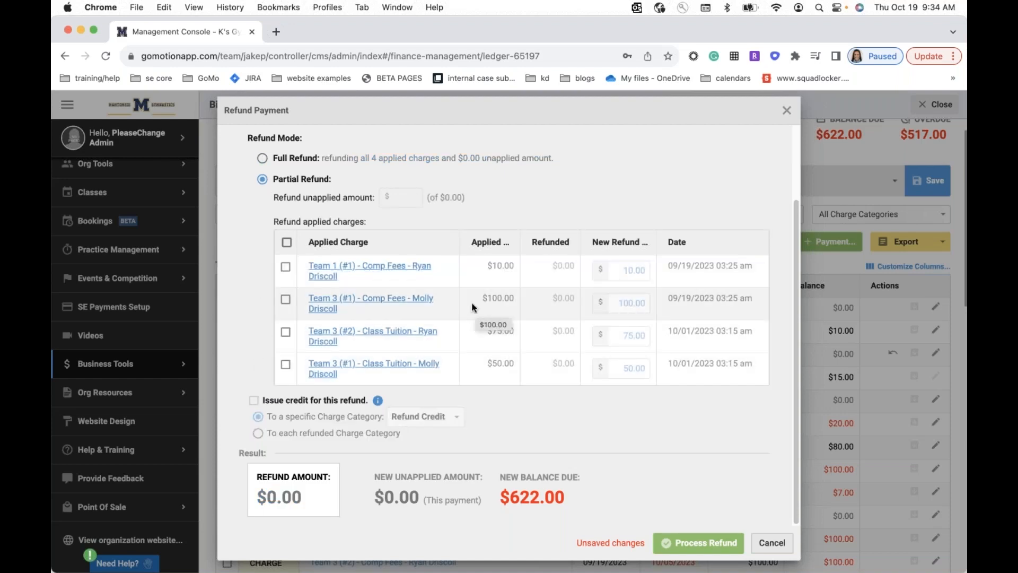
{"action": "right_click", "coordinate": [288, 266]}
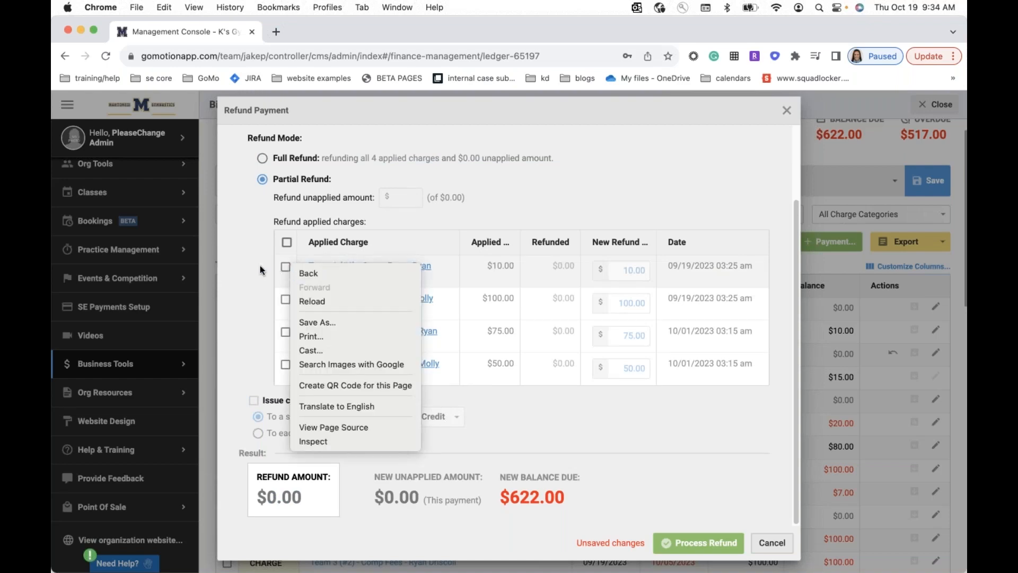
{"action": "left_click", "coordinate": [286, 267]}
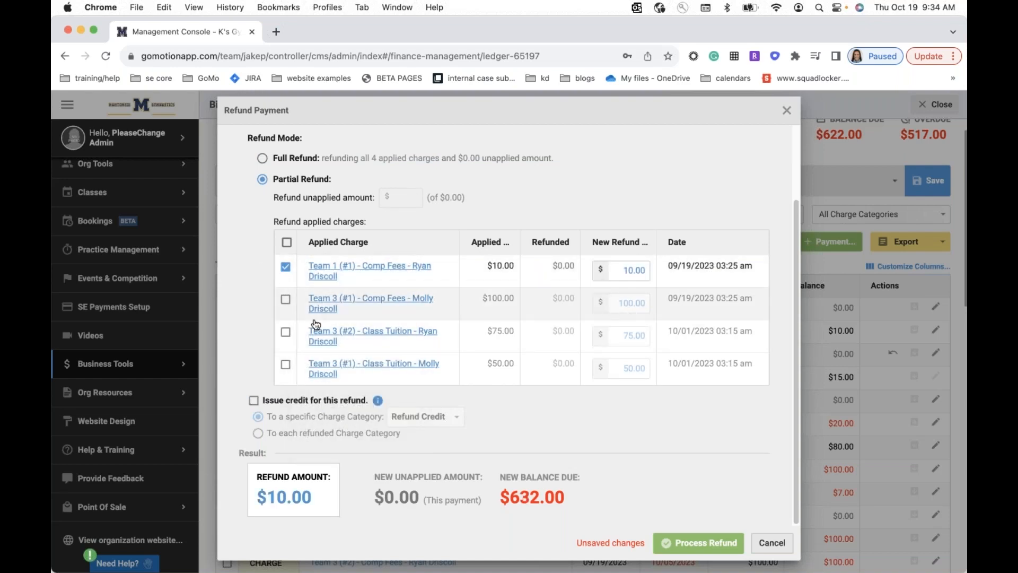
{"action": "left_click", "coordinate": [285, 332]}
{"action": "left_click", "coordinate": [625, 334]}
{"action": "key", "text": "BackSpace"}
{"action": "type", "text": "55.00"}
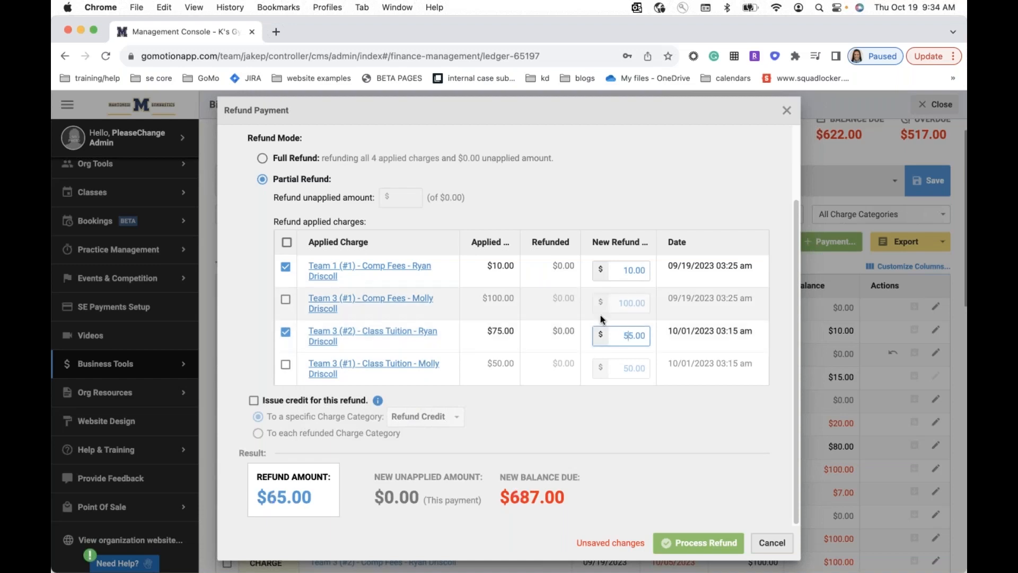
{"action": "left_click", "coordinate": [616, 428]}
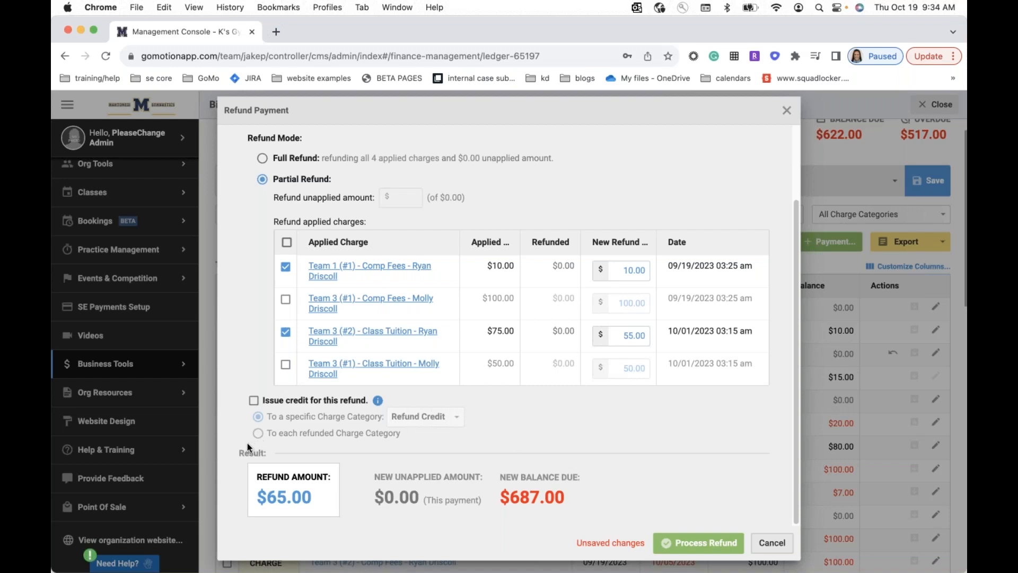
Issue a credit for the partial refund under the Refund Credit category, process the refund, and close the payment details.
{"action": "left_click", "coordinate": [254, 401]}
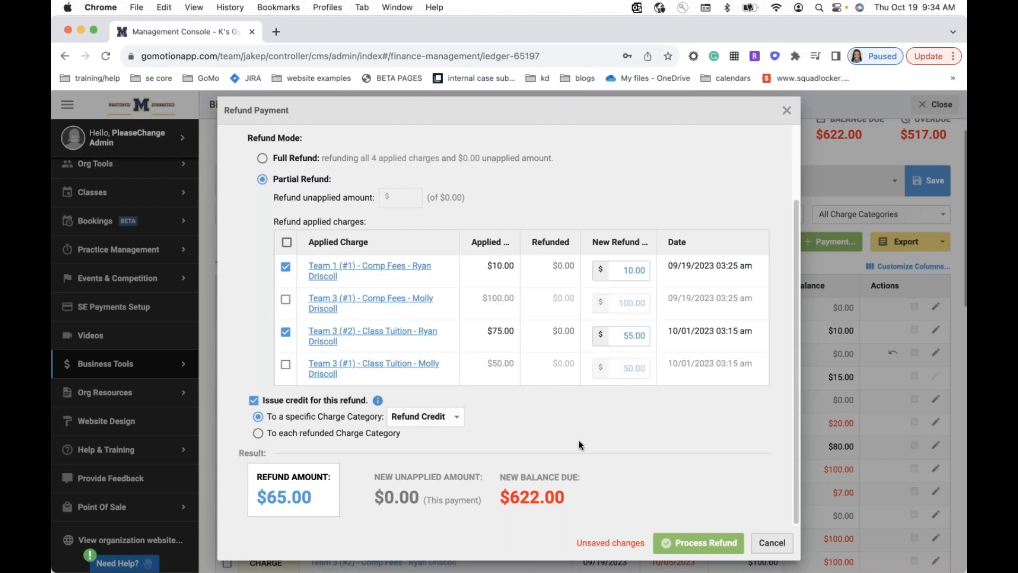
{"action": "left_click", "coordinate": [688, 532]}
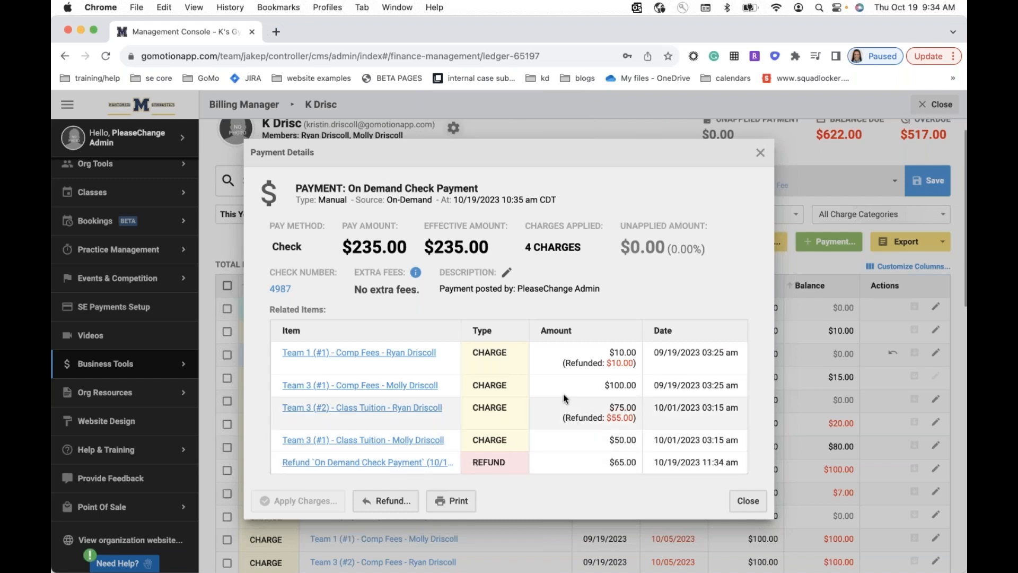
{"action": "left_click", "coordinate": [749, 500]}
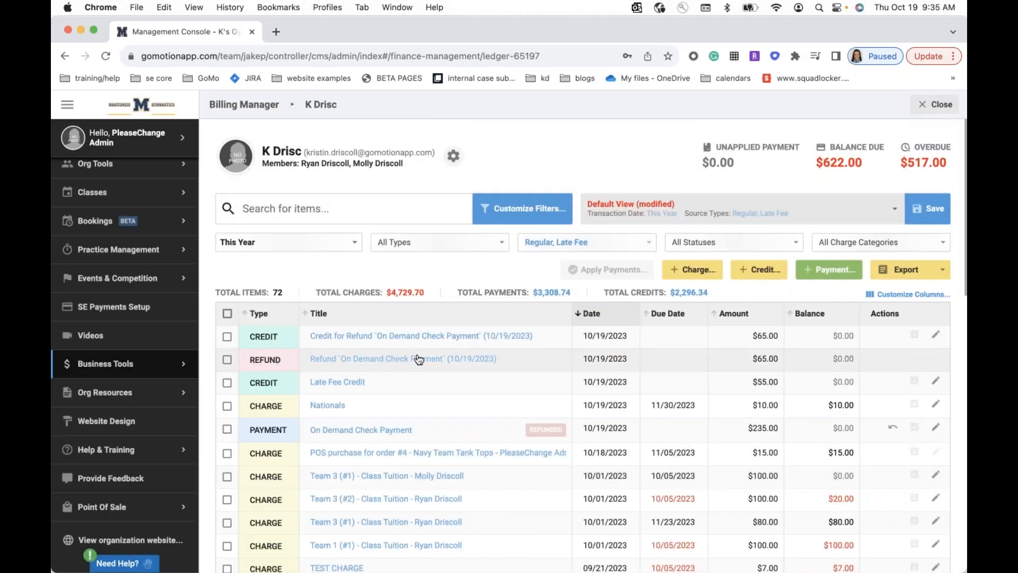
Review the details of the credit issued for the On Demand Check Payment refund, close them, and look over the ledger.
{"action": "left_click", "coordinate": [366, 335]}
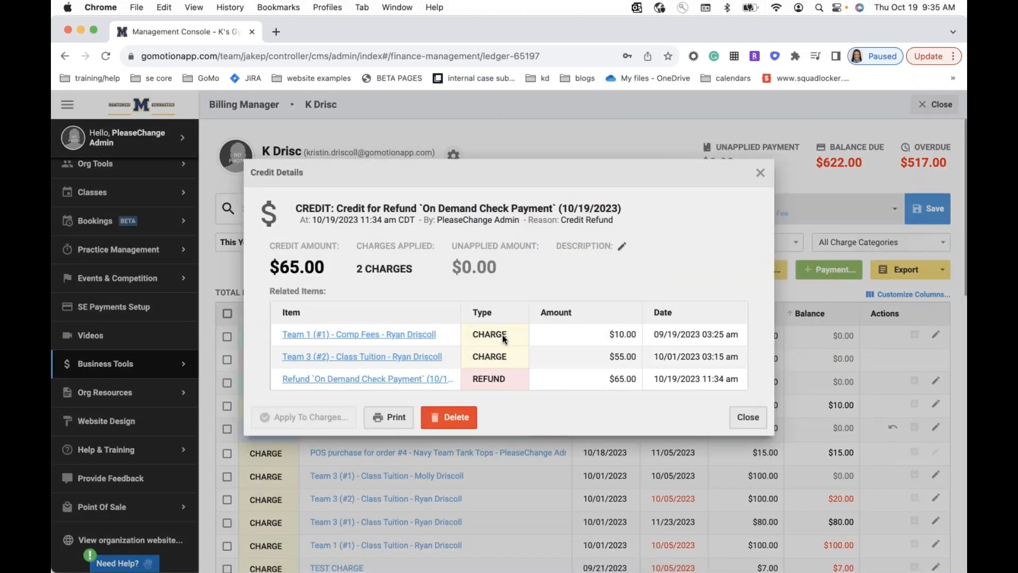
{"action": "left_click", "coordinate": [748, 417]}
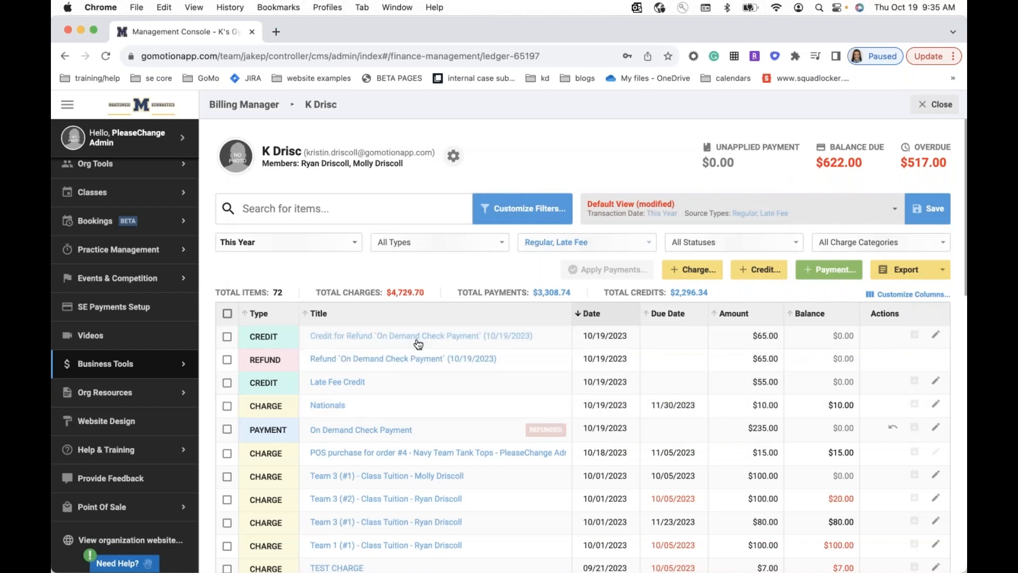
{"action": "scroll", "coordinate": [443, 371], "scroll_direction": "down", "scroll_amount": 5}
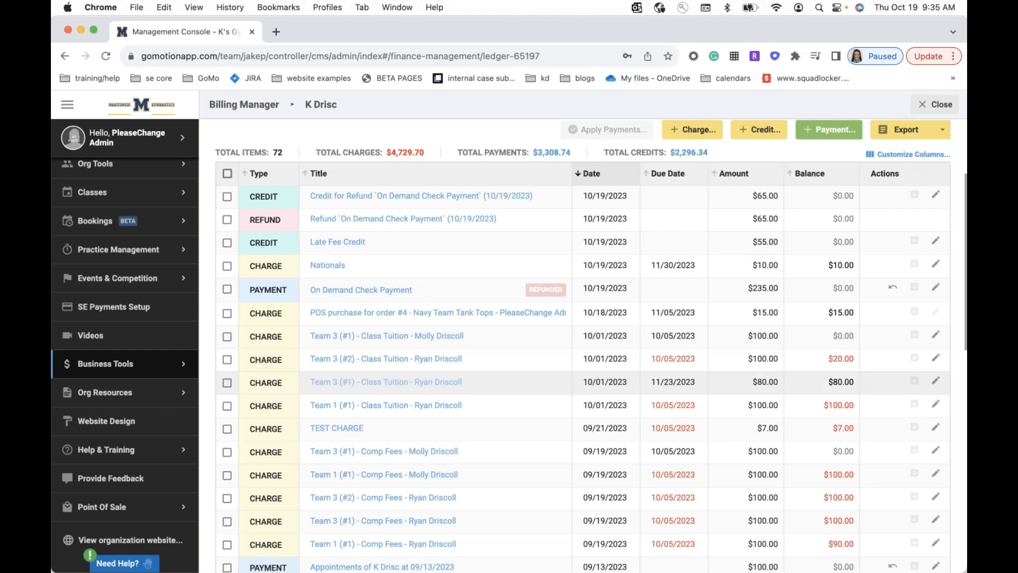
{"action": "scroll", "coordinate": [347, 378], "scroll_direction": "down", "scroll_amount": 6}
{"action": "scroll", "coordinate": [347, 378], "scroll_direction": "up", "scroll_amount": 7}
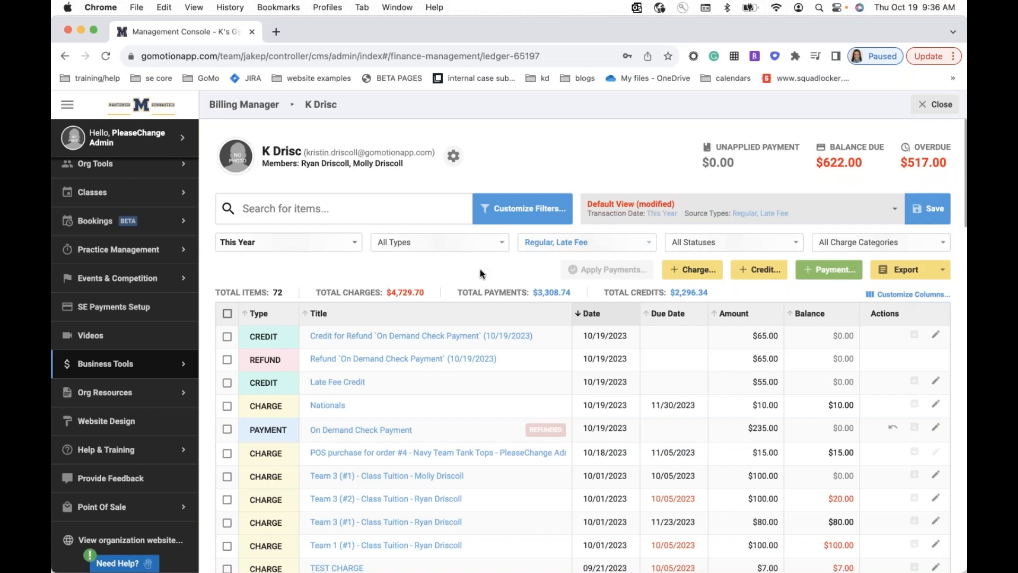
Leave the ledger and view the suggested help walk-throughs in Billing Manager and in Class Admin.
{"action": "left_click", "coordinate": [927, 109]}
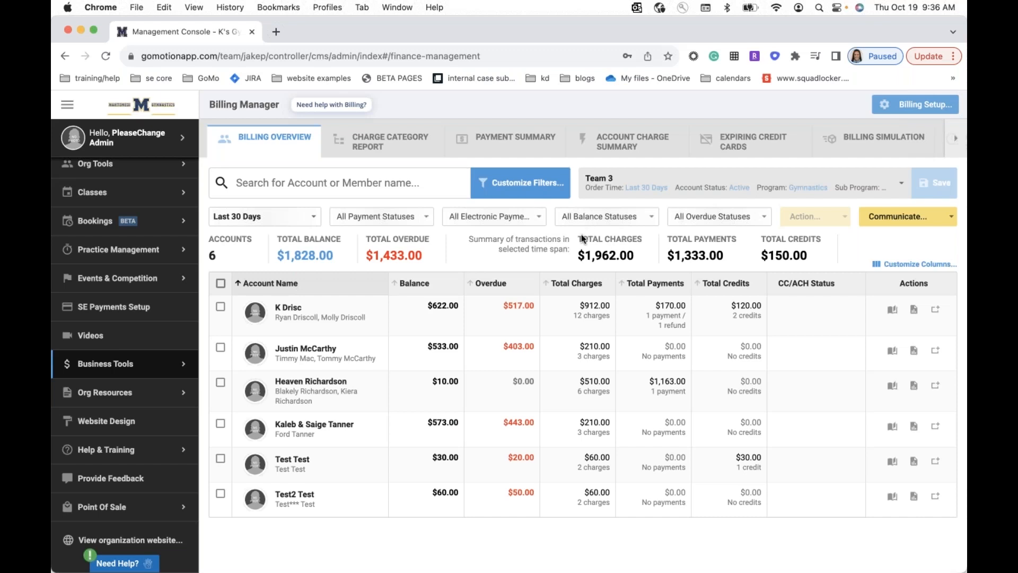
{"action": "left_click", "coordinate": [317, 107]}
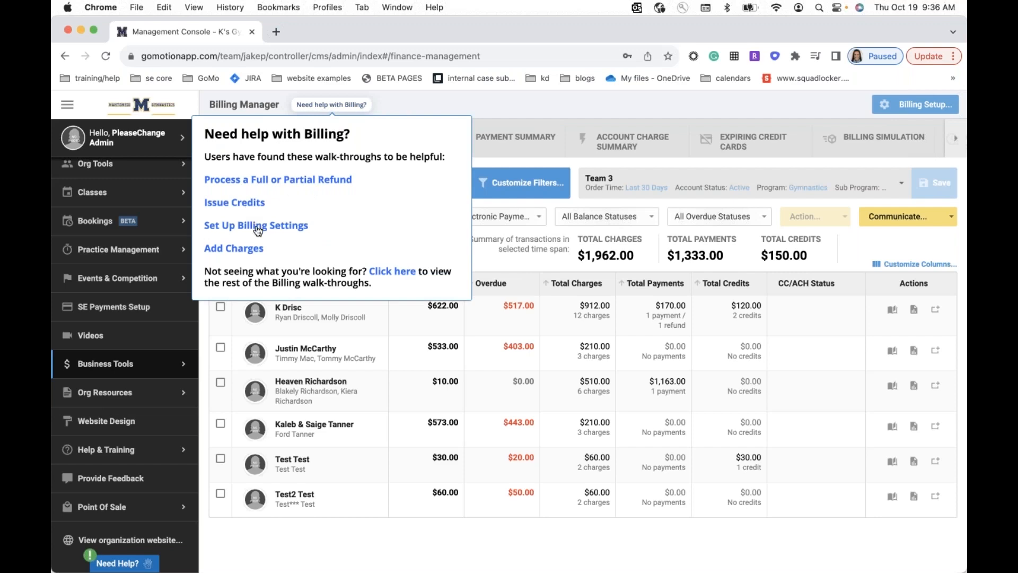
{"action": "left_click", "coordinate": [106, 192]}
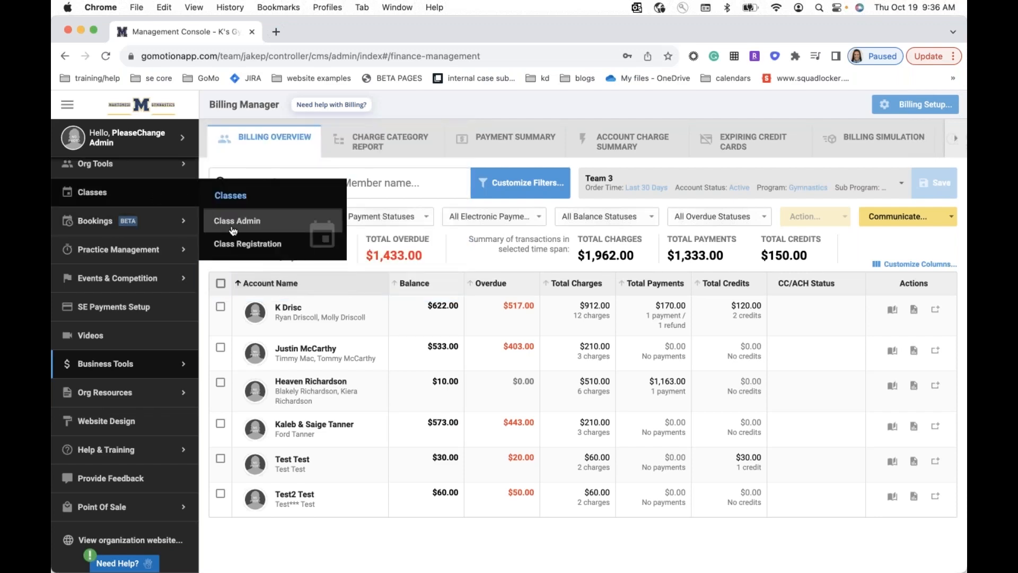
{"action": "left_click", "coordinate": [229, 220]}
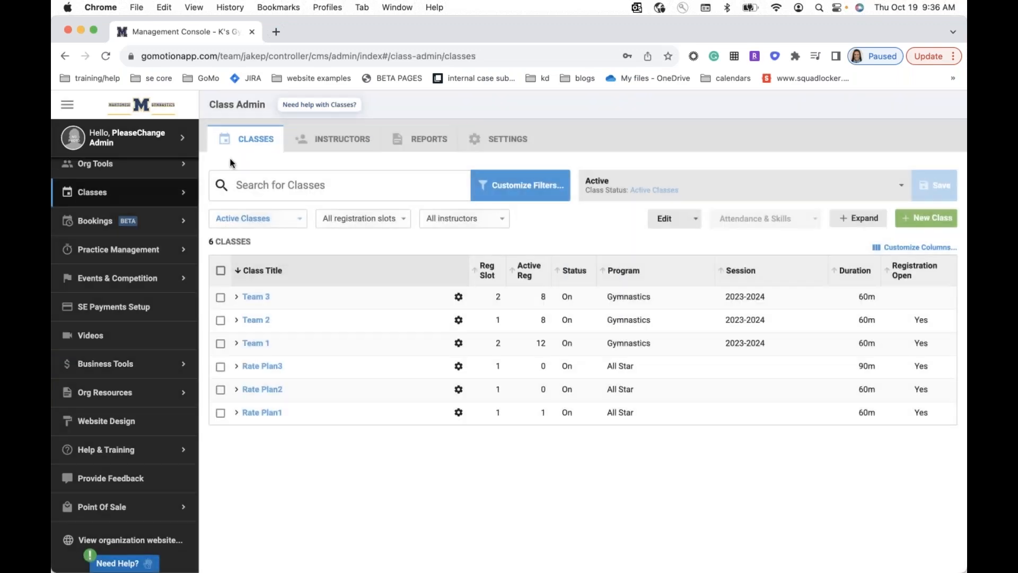
{"action": "left_click", "coordinate": [328, 104]}
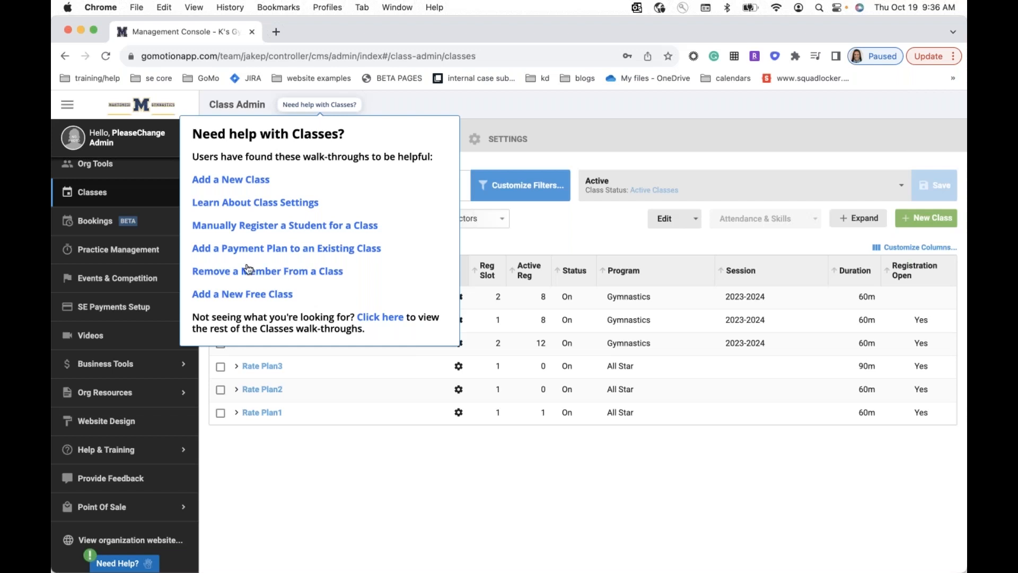
Search the Help Center for "move", launch the Move an Athlete to a Different Class walk-through, and open Team 3's class settings.
{"action": "left_click", "coordinate": [133, 565]}
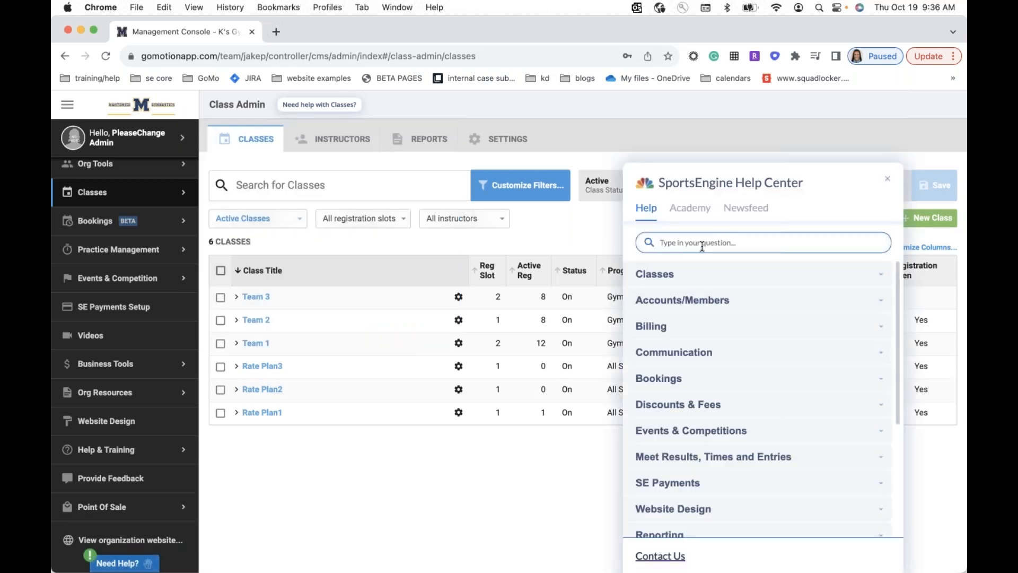
{"action": "type", "text": "move"}
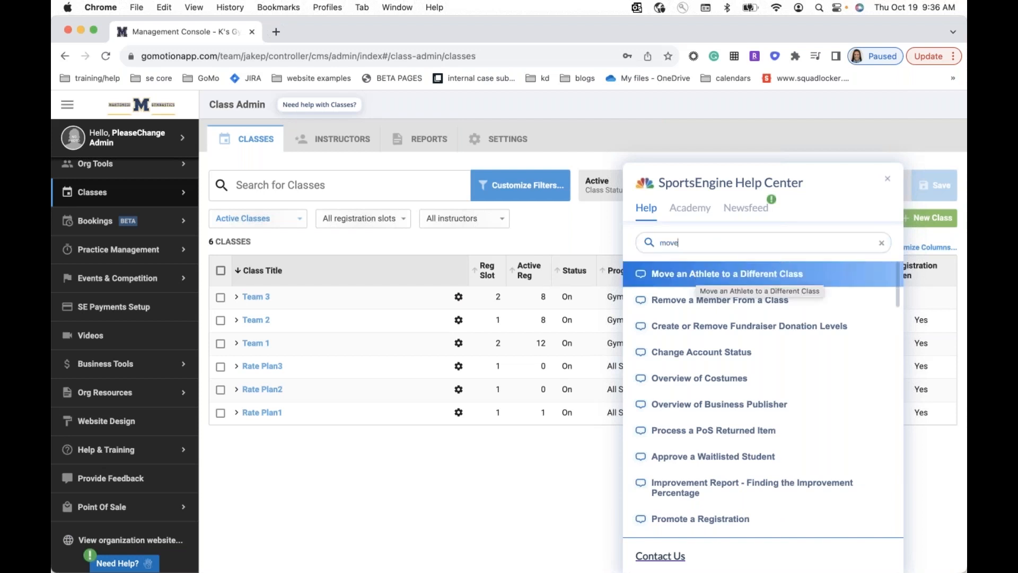
{"action": "left_click", "coordinate": [698, 276]}
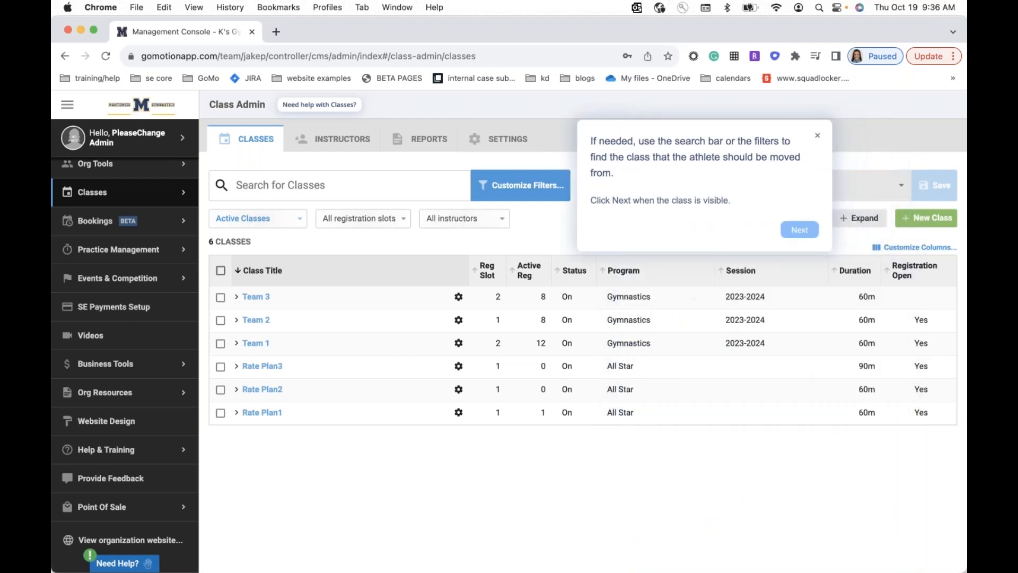
{"action": "left_click", "coordinate": [791, 233]}
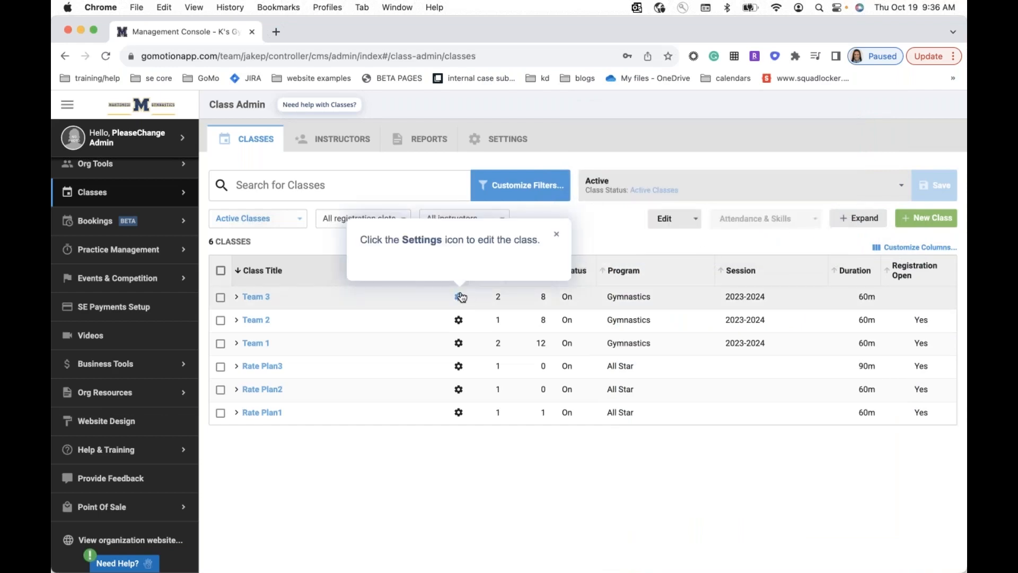
{"action": "left_click", "coordinate": [459, 366]}
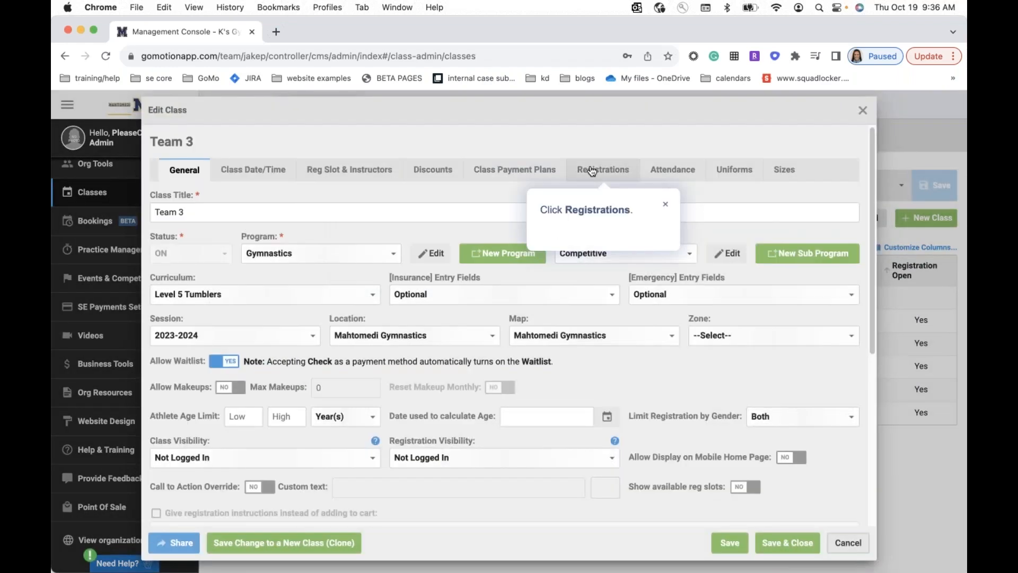
Follow the walk-through to Team 3's registrations, view the Move Class guidance, and close the class settings.
{"action": "left_click", "coordinate": [591, 170]}
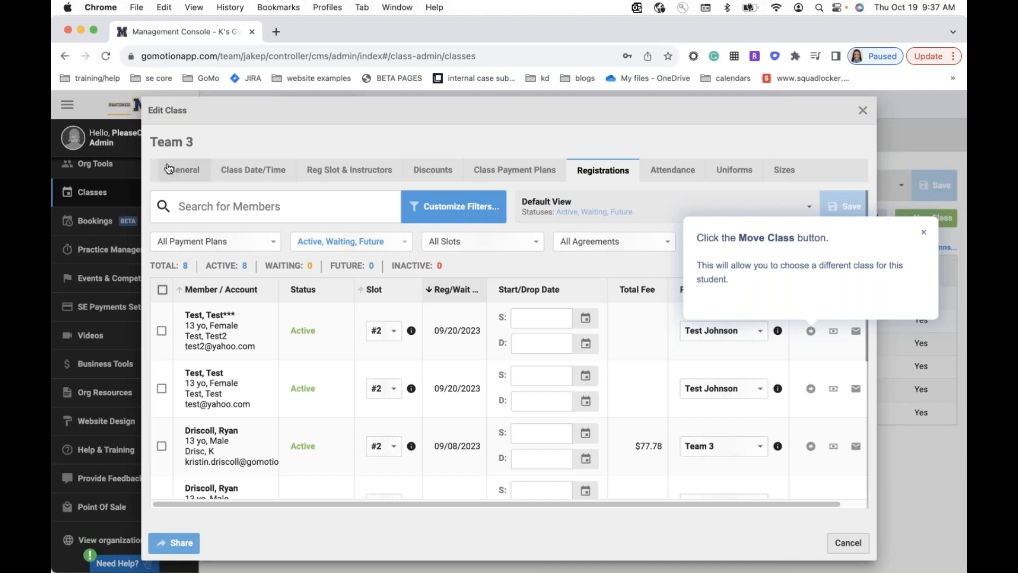
{"action": "left_click", "coordinate": [863, 111]}
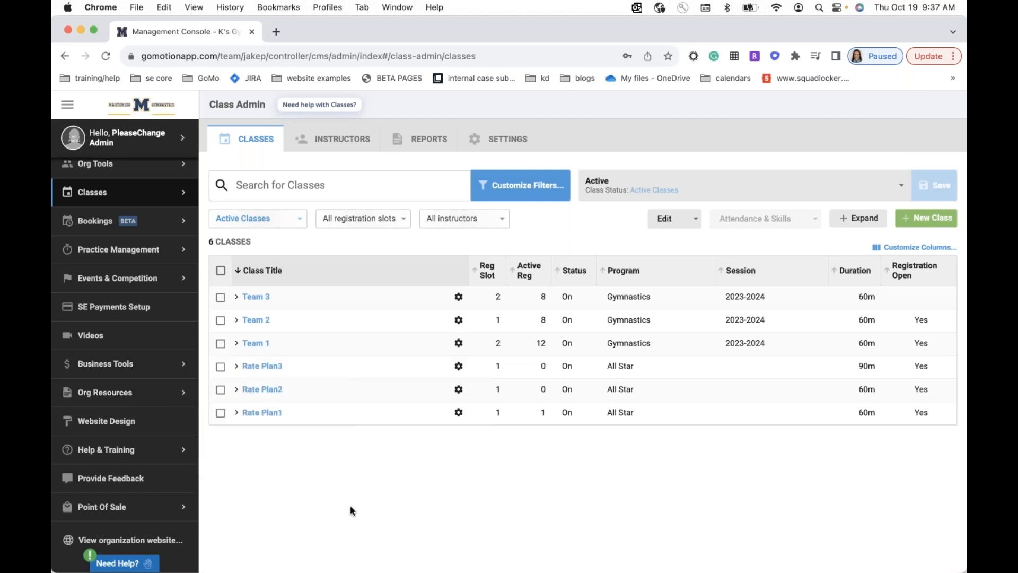
Open the SportsEngine Help Center and look through the walk-throughs listed under Billing.
{"action": "mouse_move", "coordinate": [129, 372]}
{"action": "left_click", "coordinate": [120, 563]}
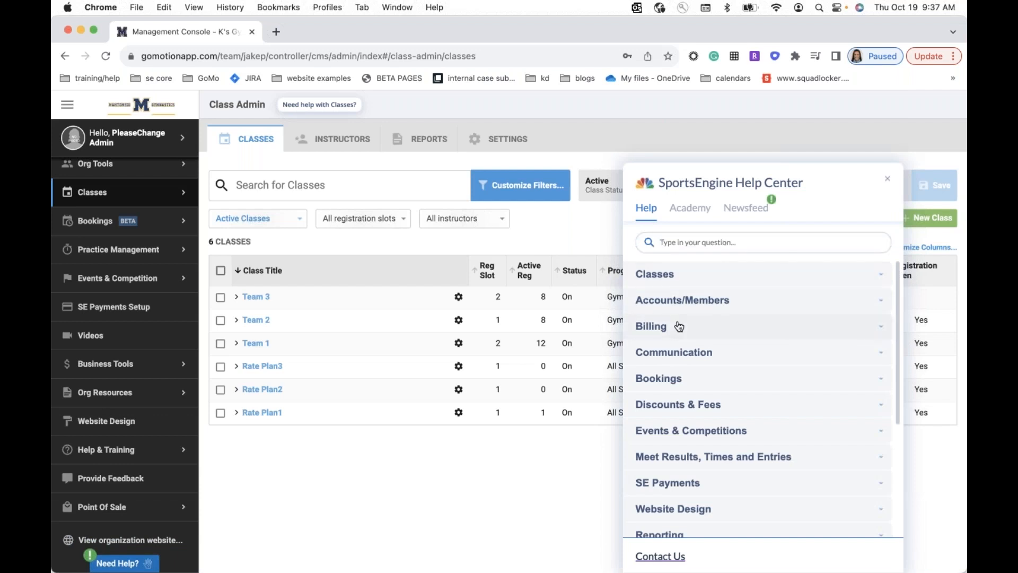
{"action": "left_click", "coordinate": [680, 327]}
{"action": "scroll", "coordinate": [833, 381], "scroll_direction": "down", "scroll_amount": 1}
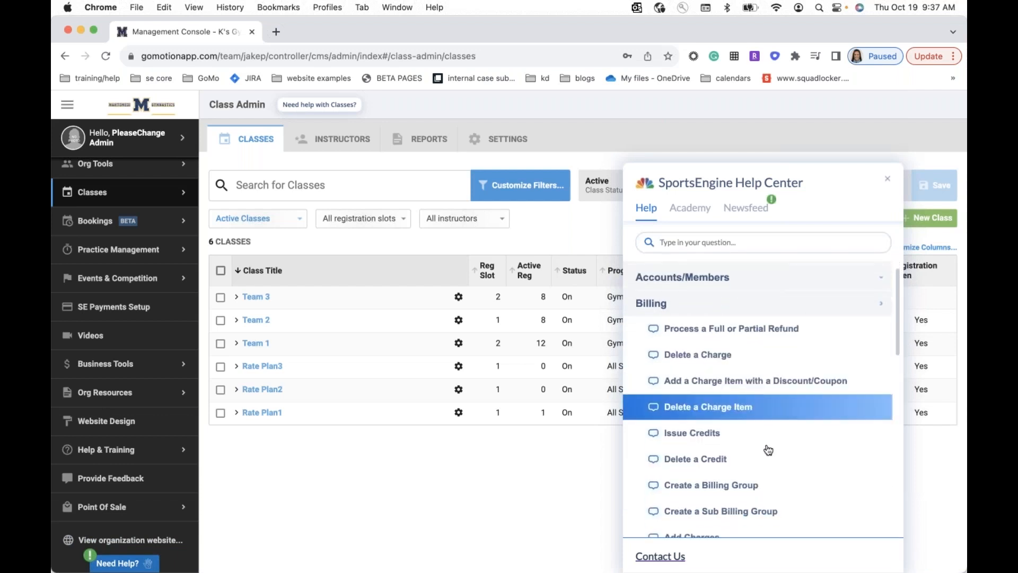
{"action": "scroll", "coordinate": [768, 449], "scroll_direction": "down", "scroll_amount": 5}
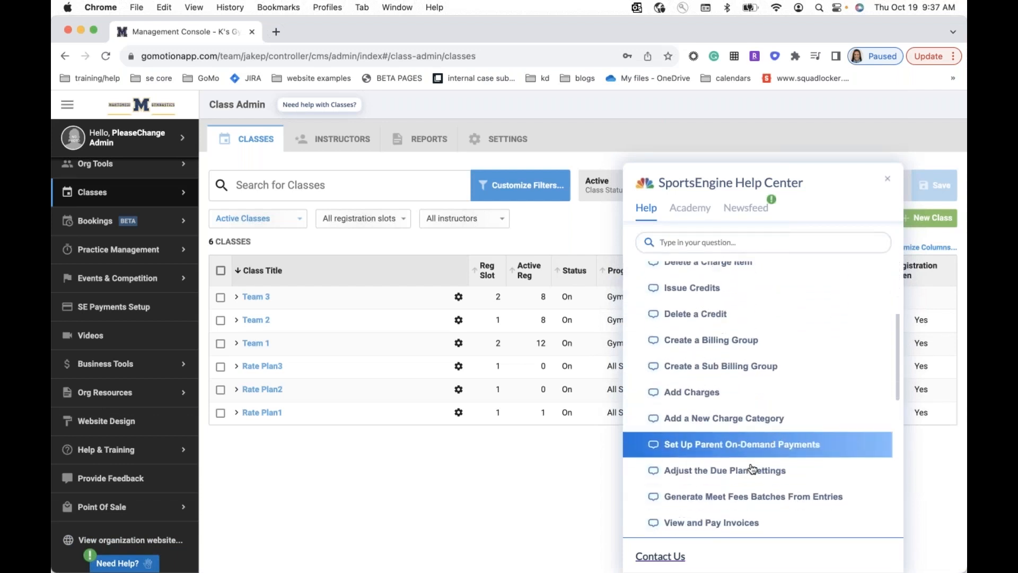
{"action": "scroll", "coordinate": [752, 469], "scroll_direction": "down", "scroll_amount": 1}
Open the Help Center's contact options, view the messaging, article and support call choices, and close them.
{"action": "left_click", "coordinate": [660, 556]}
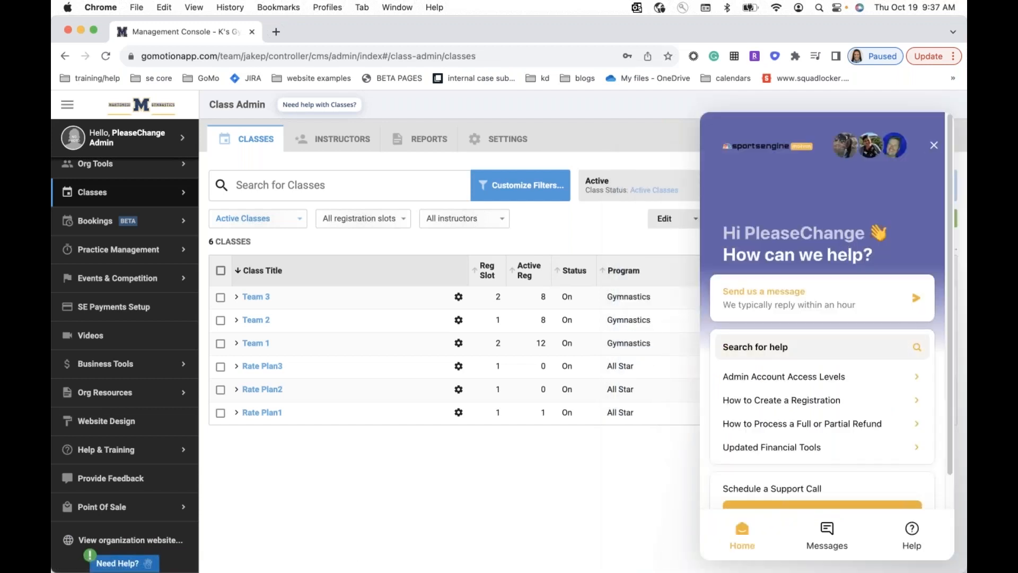
{"action": "scroll", "coordinate": [832, 482], "scroll_direction": "down", "scroll_amount": 2}
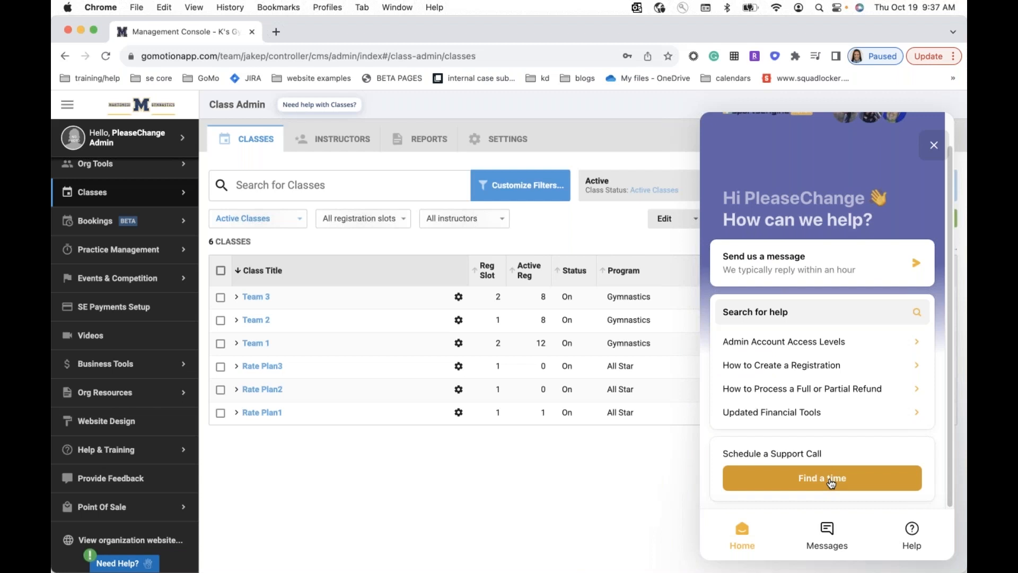
{"action": "scroll", "coordinate": [795, 366], "scroll_direction": "up", "scroll_amount": 2}
{"action": "left_click", "coordinate": [934, 145]}
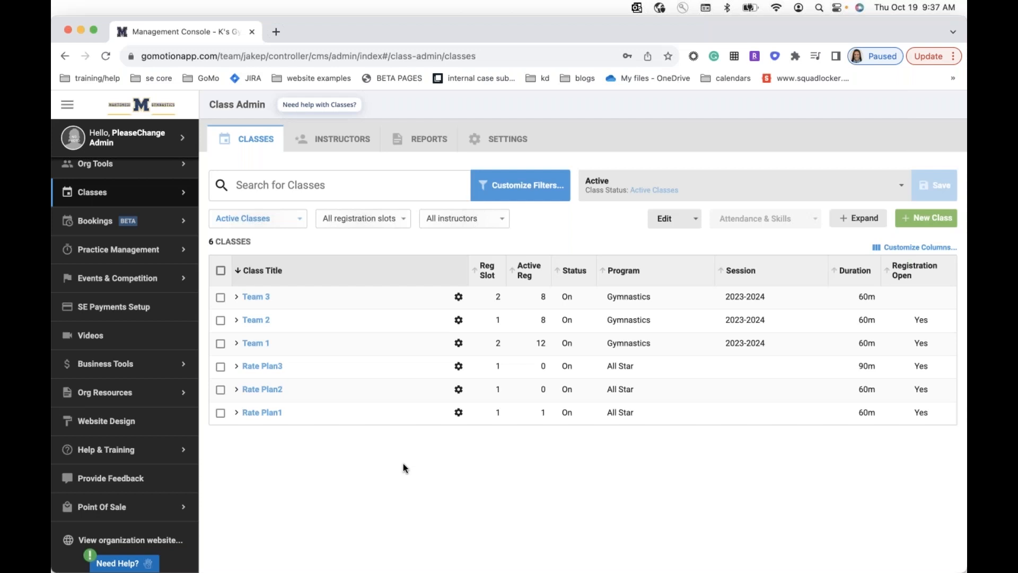
Go from Class Admin to the Billing Manager in the business tools.
{"action": "scroll", "coordinate": [148, 445], "scroll_direction": "up", "scroll_amount": 3}
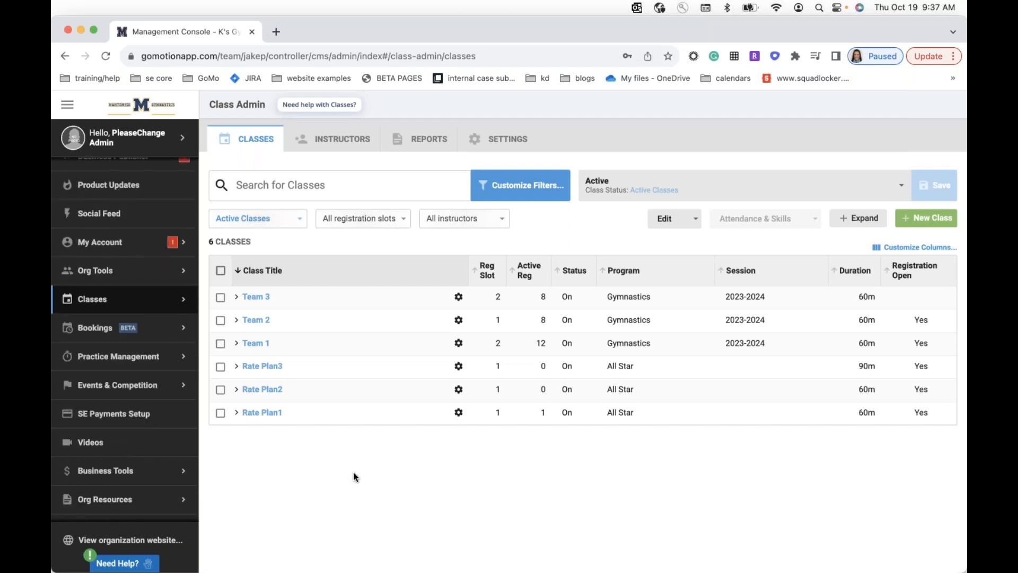
{"action": "scroll", "coordinate": [106, 370], "scroll_direction": "up", "scroll_amount": 1}
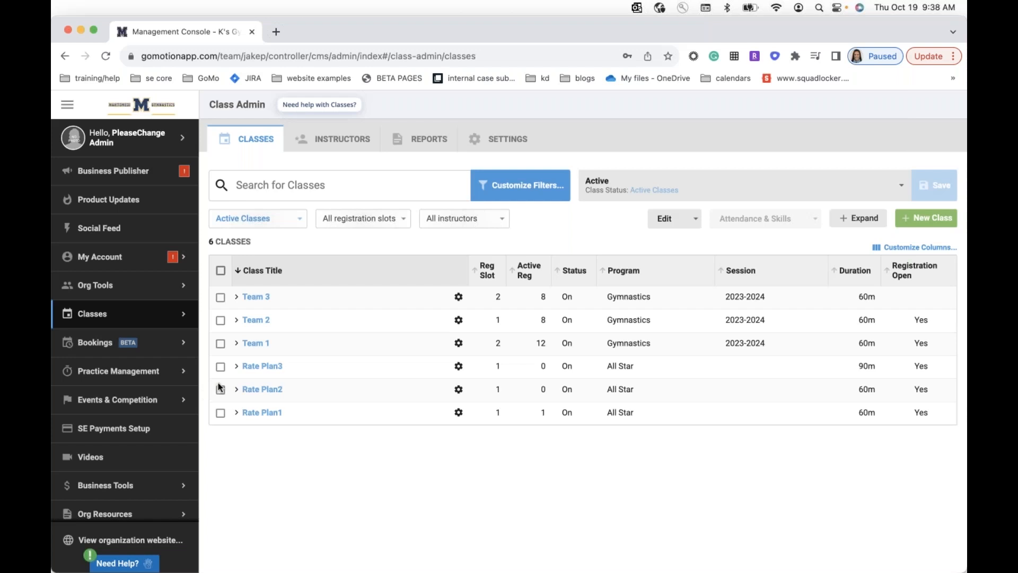
{"action": "left_click", "coordinate": [229, 475]}
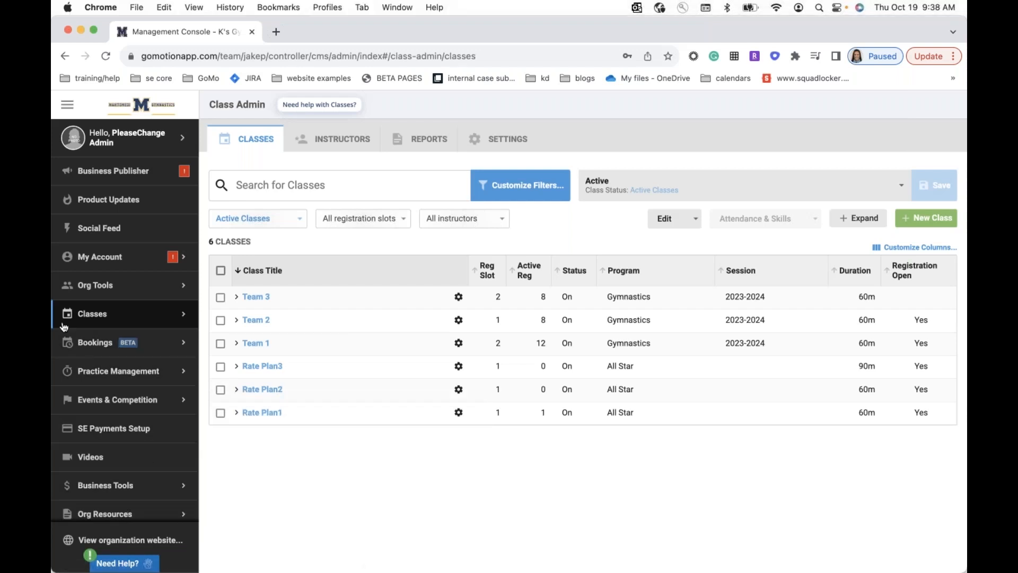
{"action": "scroll", "coordinate": [63, 326], "scroll_direction": "down", "scroll_amount": 1}
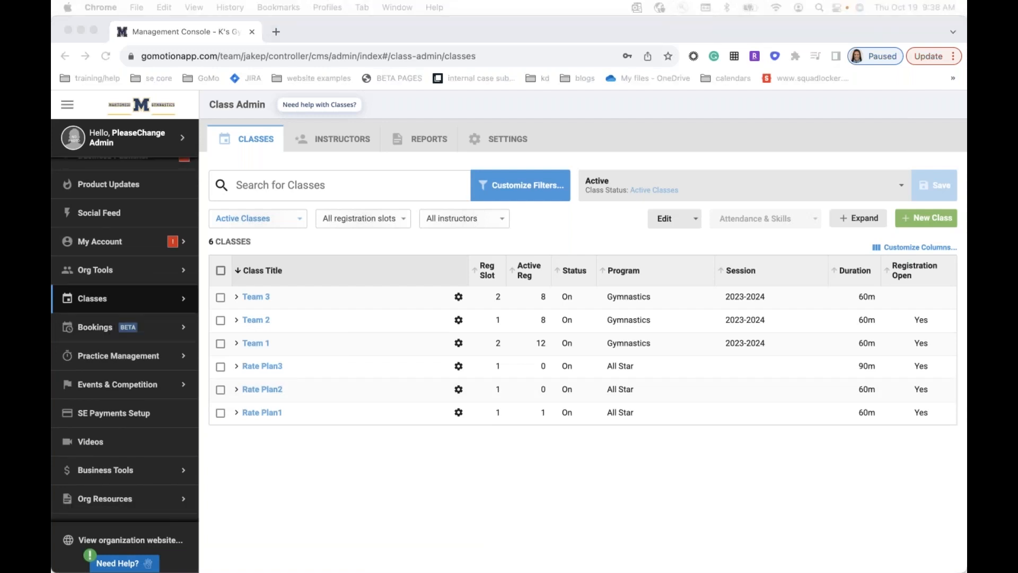
{"action": "left_click", "coordinate": [103, 468]}
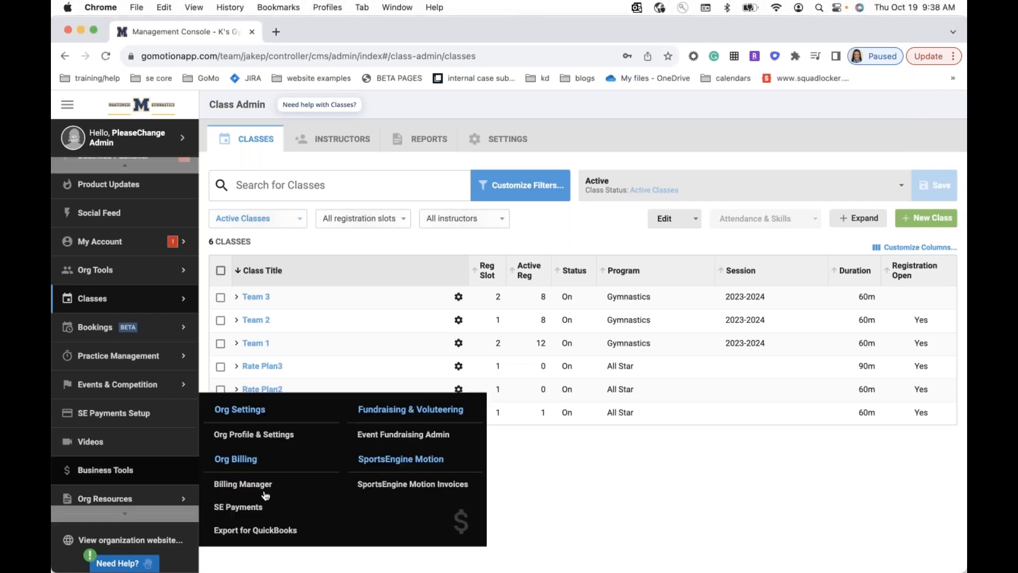
{"action": "left_click", "coordinate": [242, 484]}
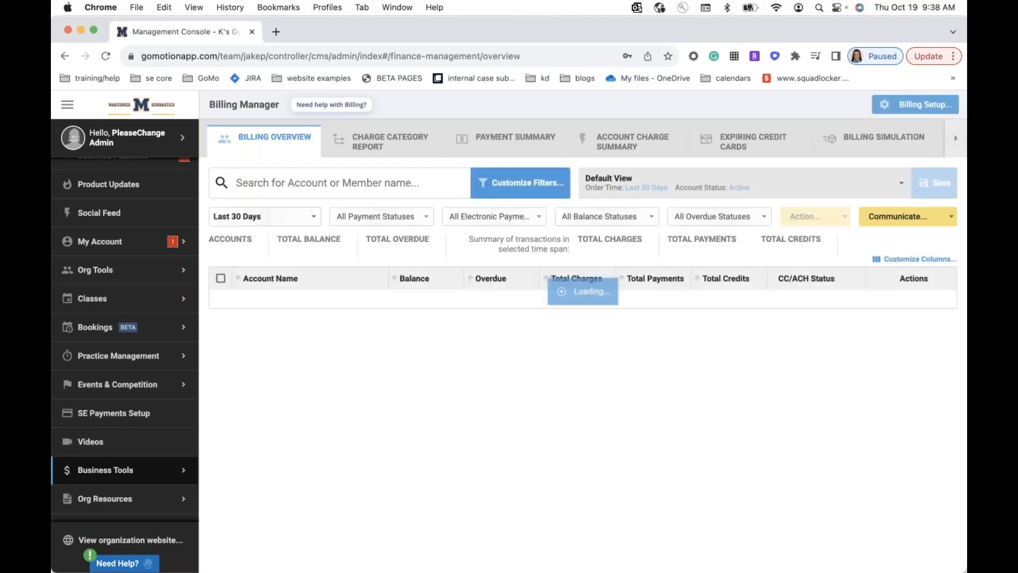
Switch to QuickTime Player and place the mirrored mobile app in front of the Billing Manager.
{"action": "left_click_drag", "start_coordinate": [51, 24], "coordinate": [506, 12]}
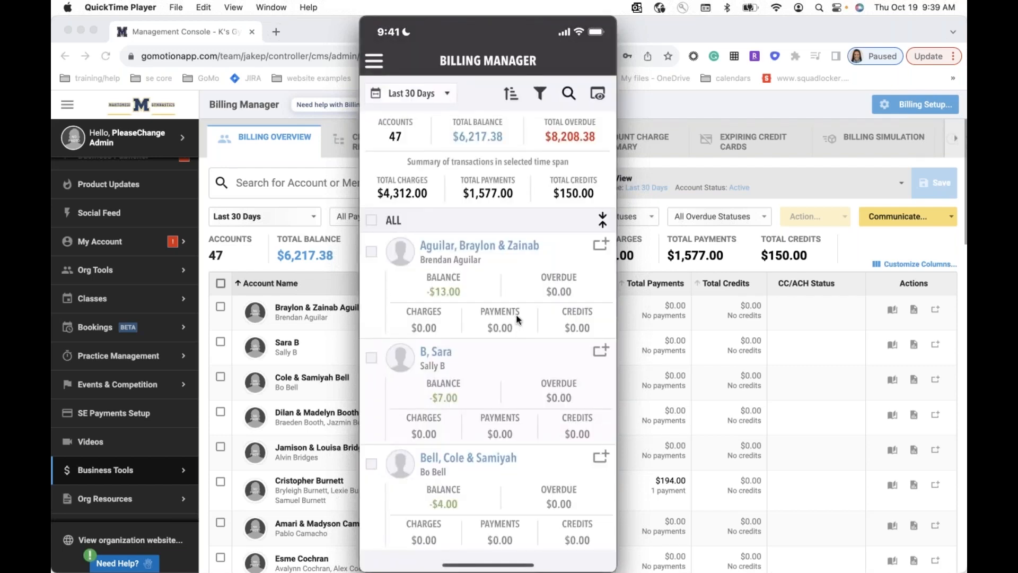
{"action": "mouse_move", "coordinate": [496, 129]}
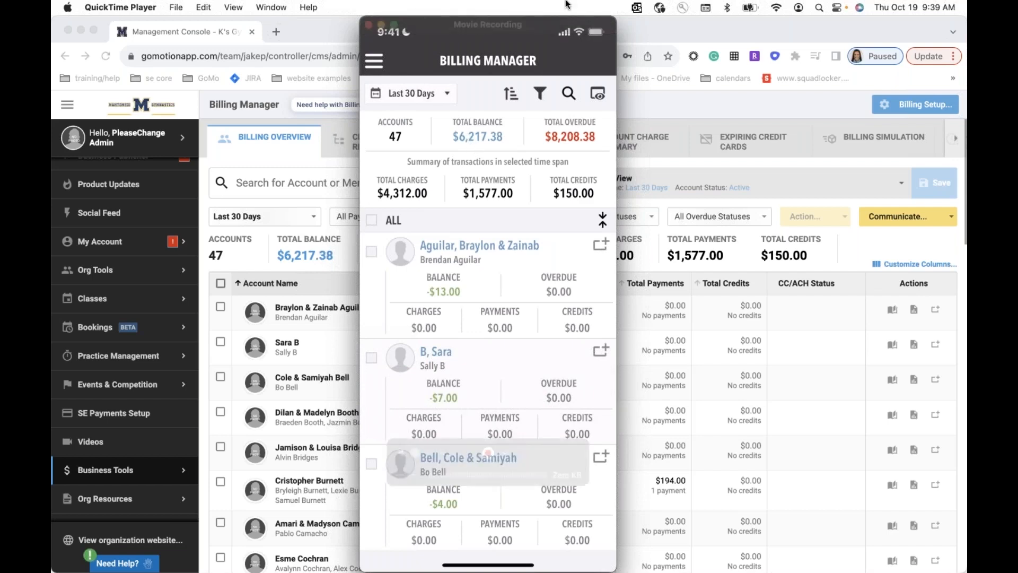
{"action": "left_click_drag", "start_coordinate": [512, 37], "coordinate": [574, 37]}
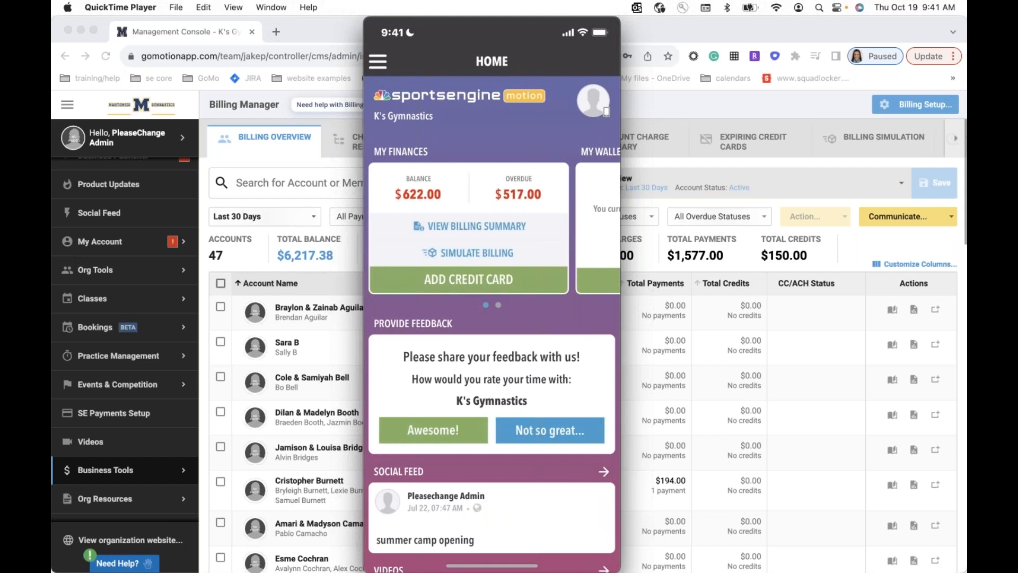
Open the refunded family account's ledger in Chrome and place it behind the phone's mirrored Home page for comparison.
{"action": "scroll", "coordinate": [301, 501], "scroll_direction": "down", "scroll_amount": 5}
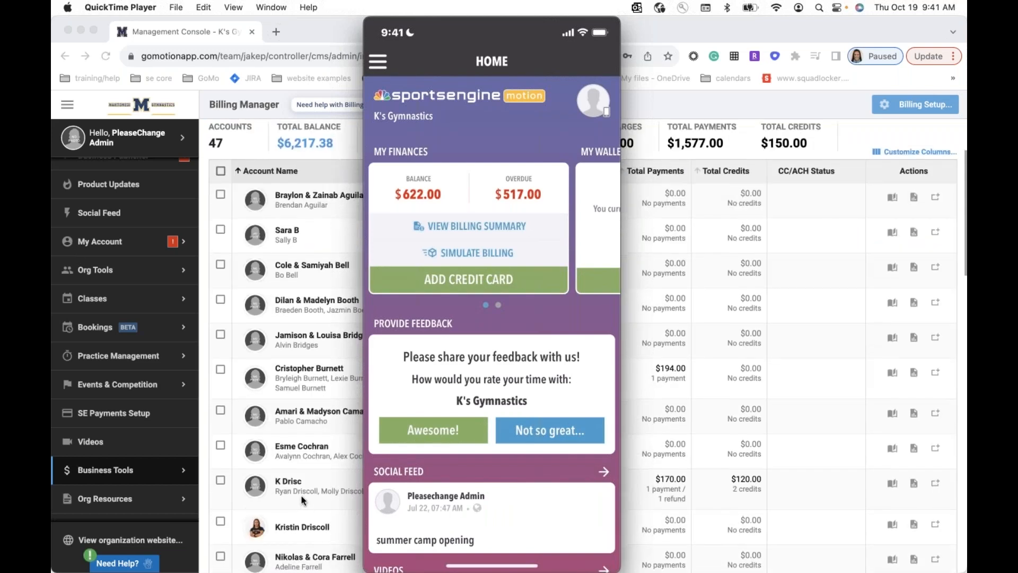
{"action": "left_click", "coordinate": [301, 495]}
{"action": "left_click_drag", "start_coordinate": [408, 30], "coordinate": [407, 97]}
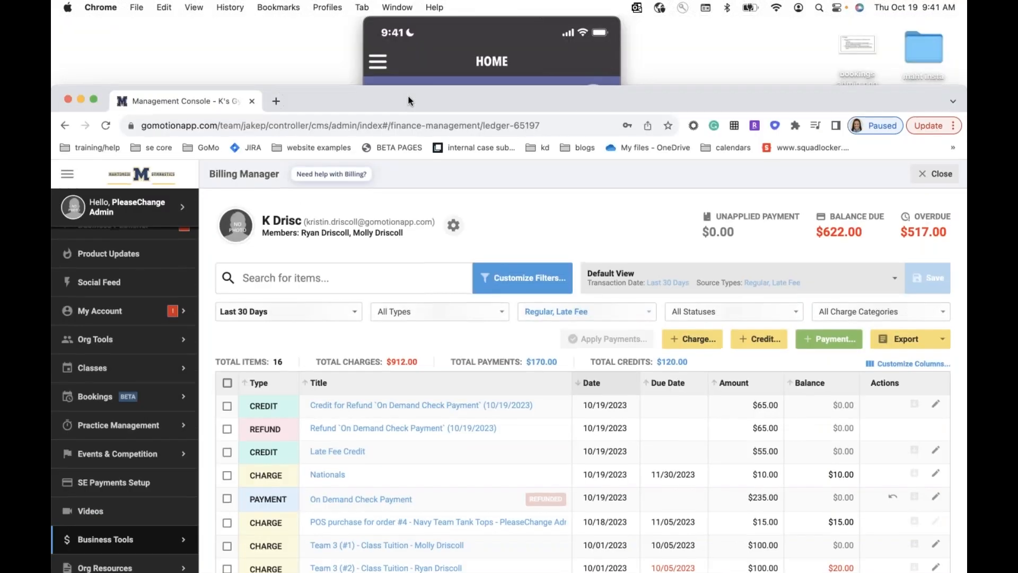
{"action": "left_click", "coordinate": [473, 26]}
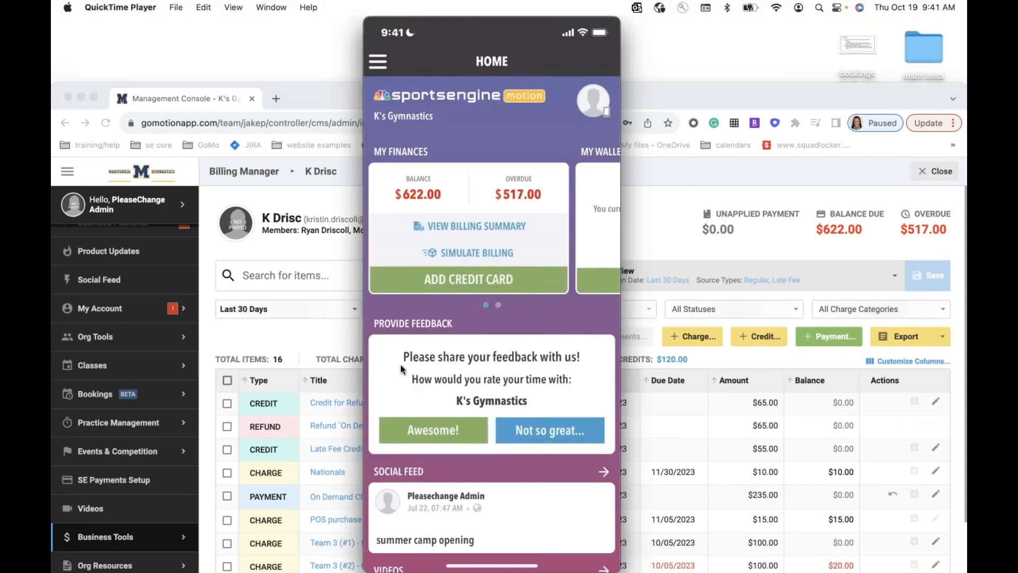
Put the mirrored phone window aside, move the Chrome window back up, and close the family account's ledger.
{"action": "mouse_move", "coordinate": [433, 25]}
{"action": "left_mouse_down"}
{"action": "mouse_move", "coordinate": [215, 25]}
{"action": "mouse_move", "coordinate": [741, 22]}
{"action": "mouse_move", "coordinate": [450, 25]}
{"action": "left_mouse_up"}
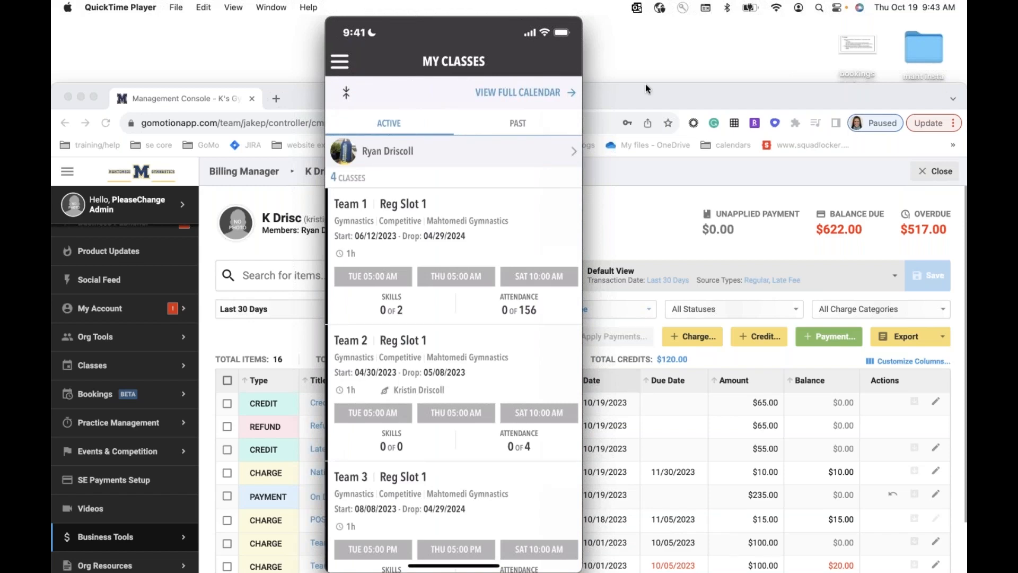
{"action": "left_click_drag", "start_coordinate": [531, 25], "coordinate": [451, 25]}
{"action": "left_click", "coordinate": [488, 109]}
{"action": "left_click_drag", "start_coordinate": [489, 110], "coordinate": [487, 6]}
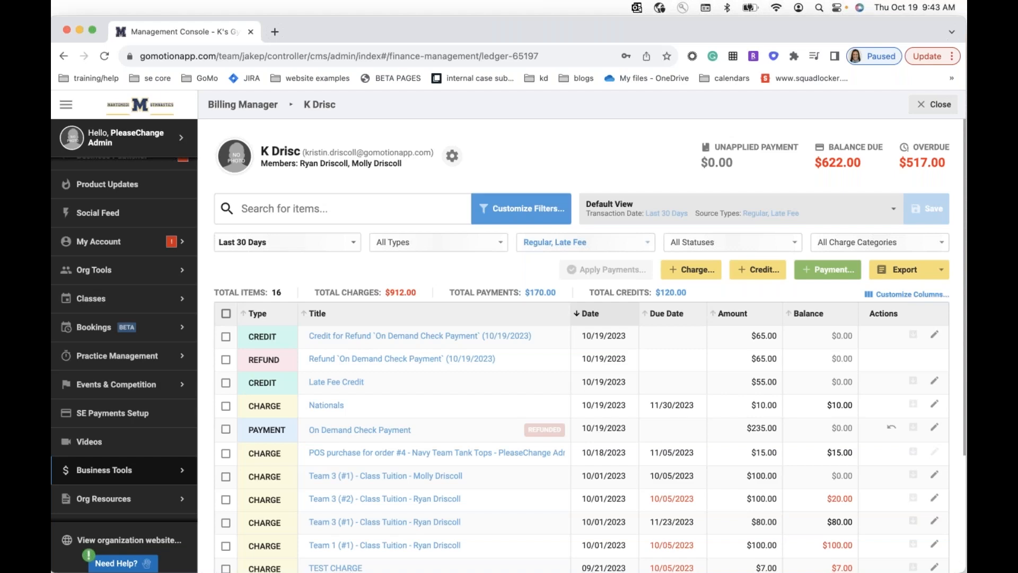
{"action": "left_click", "coordinate": [937, 102]}
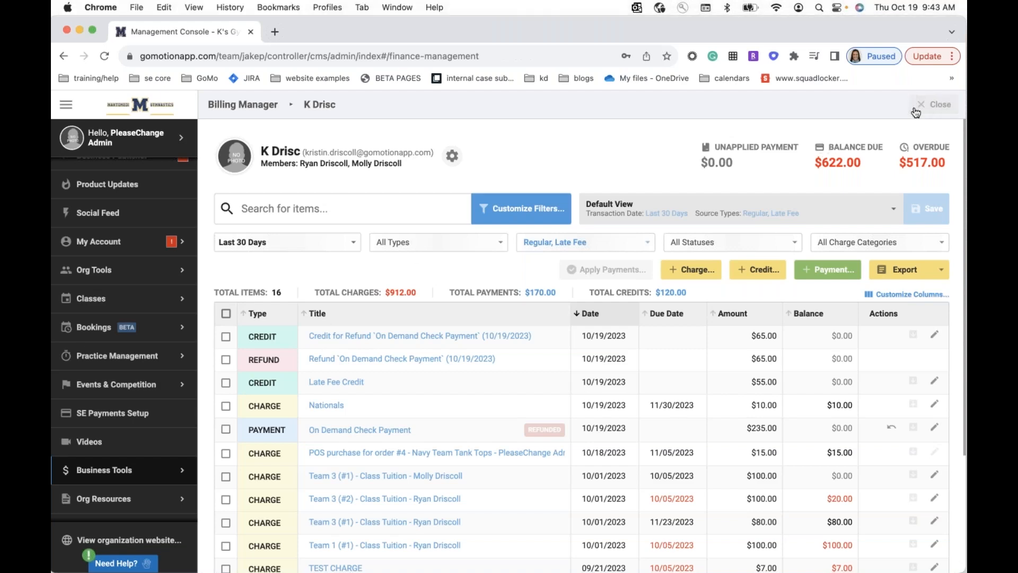